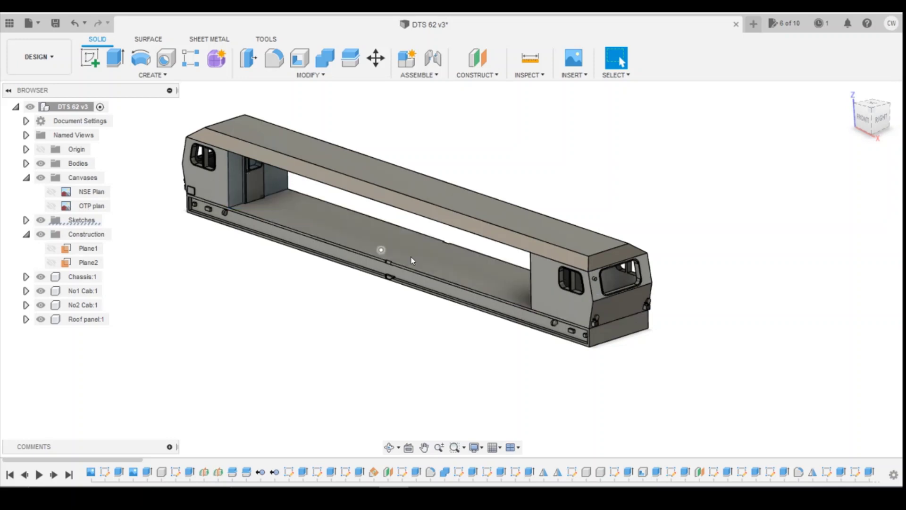
Step: Examine the model's current state and compare it with the reference photos of the real machine's deck and side
left_click(866, 132)
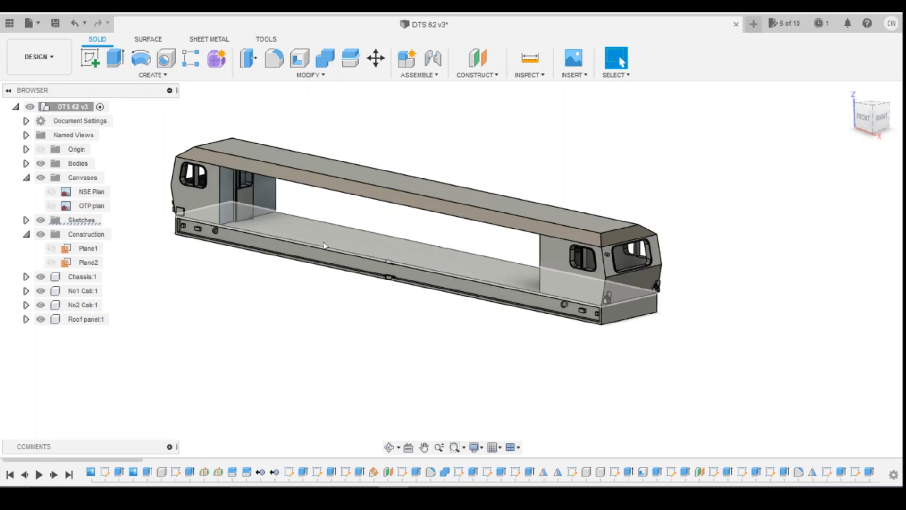
key("XF86AudioMute")
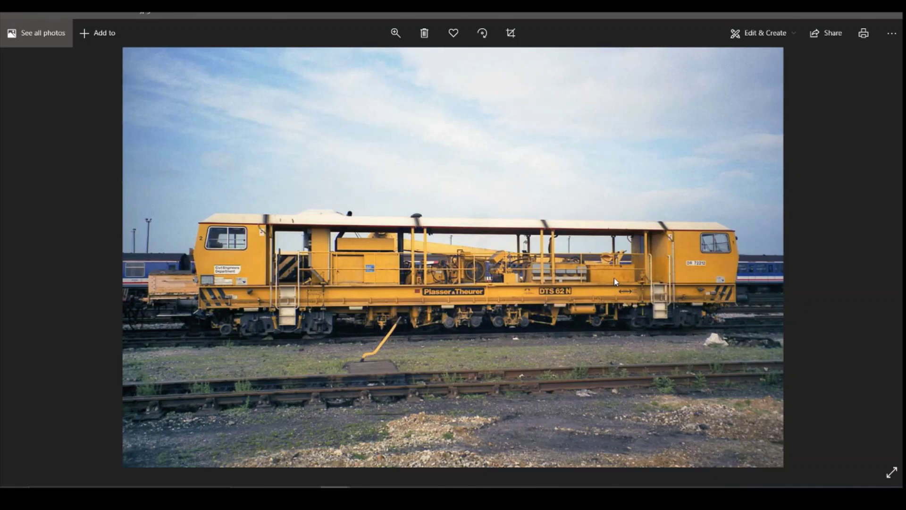
key("Right")
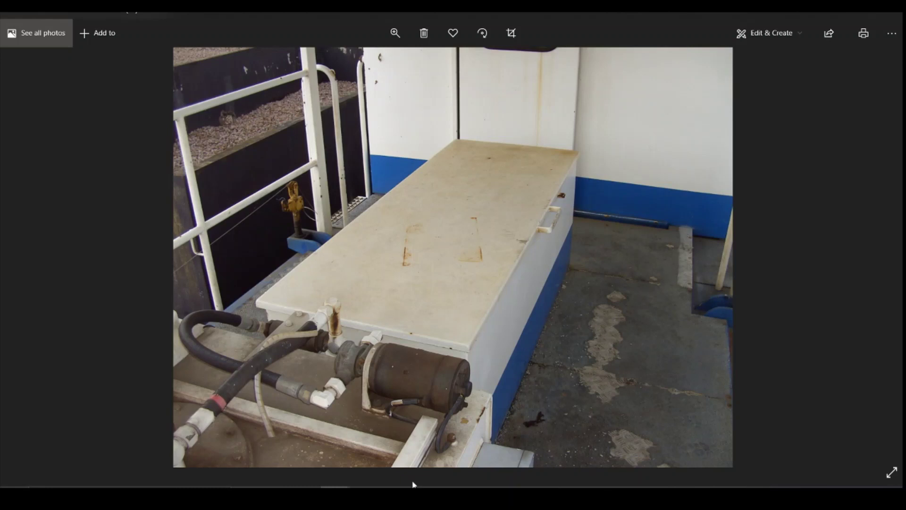
mouse_move(413, 488)
left_click(573, 464)
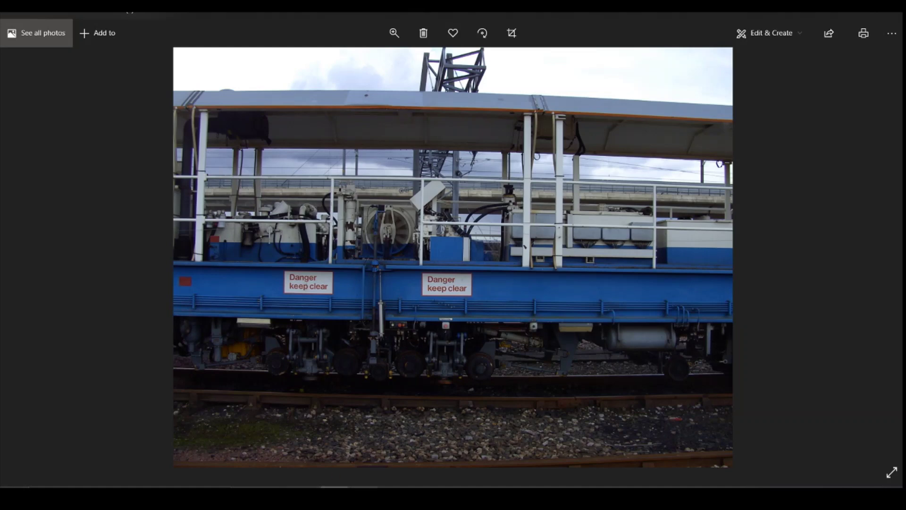
mouse_move(393, 498)
left_click(393, 449)
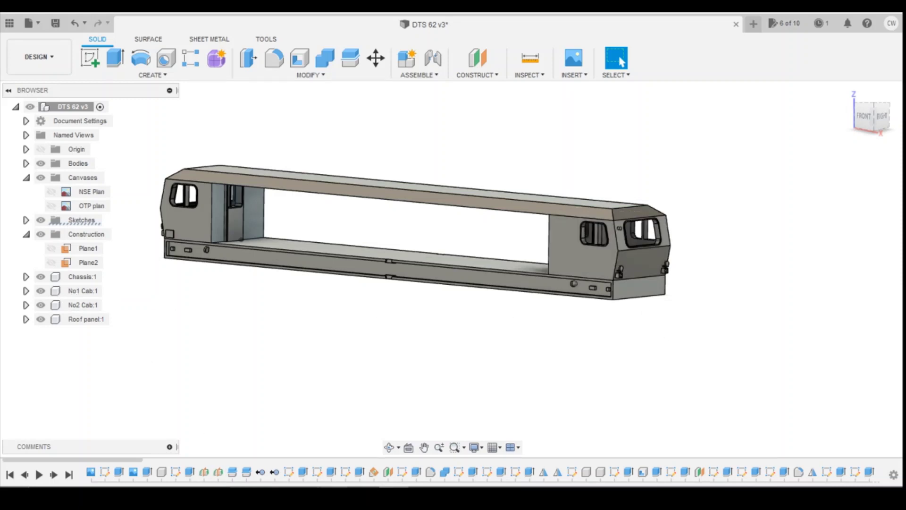
Step: Switch to the photo viewer and examine the hand-drawn DTS plan with the deck equipment dimensions
mouse_move(330, 498)
left_click(241, 467)
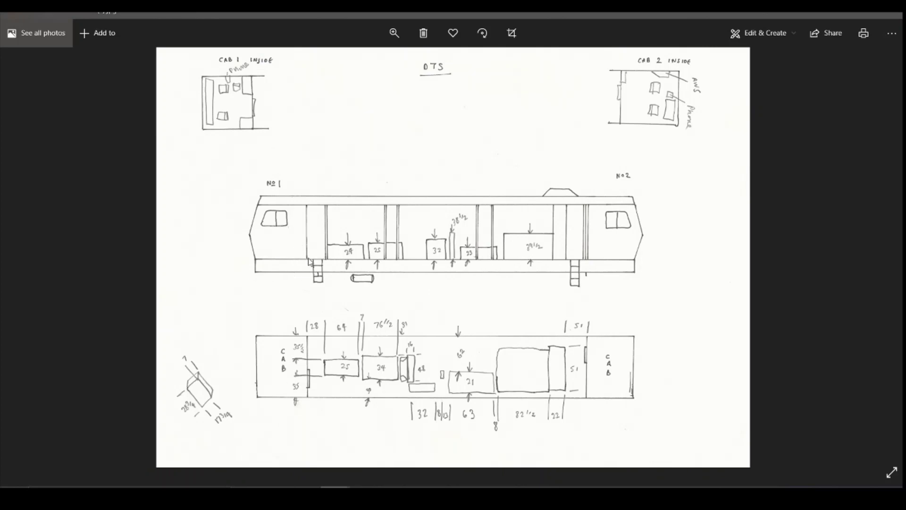
scroll(309, 269, "down", 1)
scroll(309, 269, "up", 1)
mouse_move(393, 498)
left_click(393, 448)
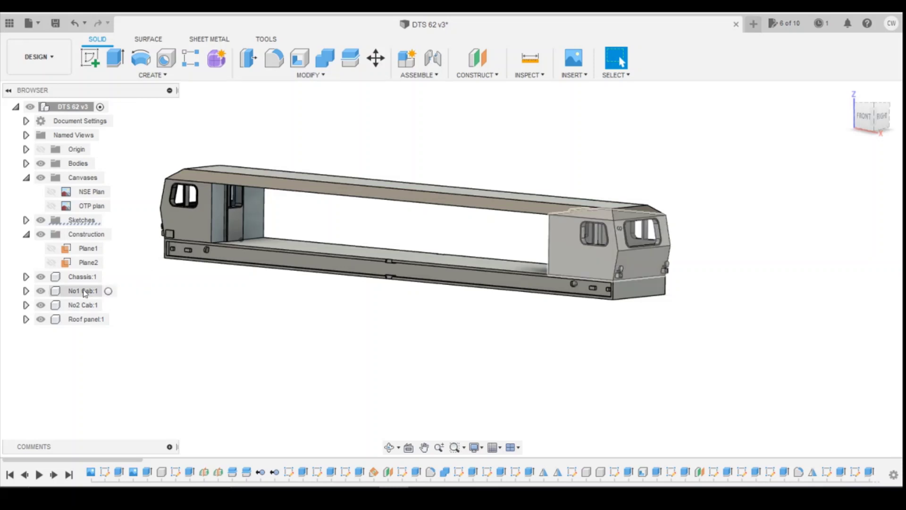
Step: Hide the No2 Cab and Roof panel components and activate the Chassis component
left_click(41, 305)
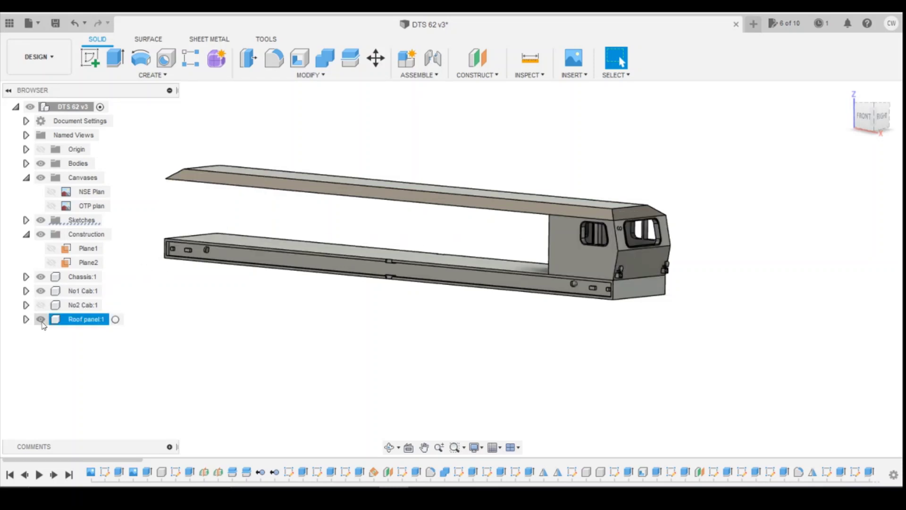
left_click(41, 319)
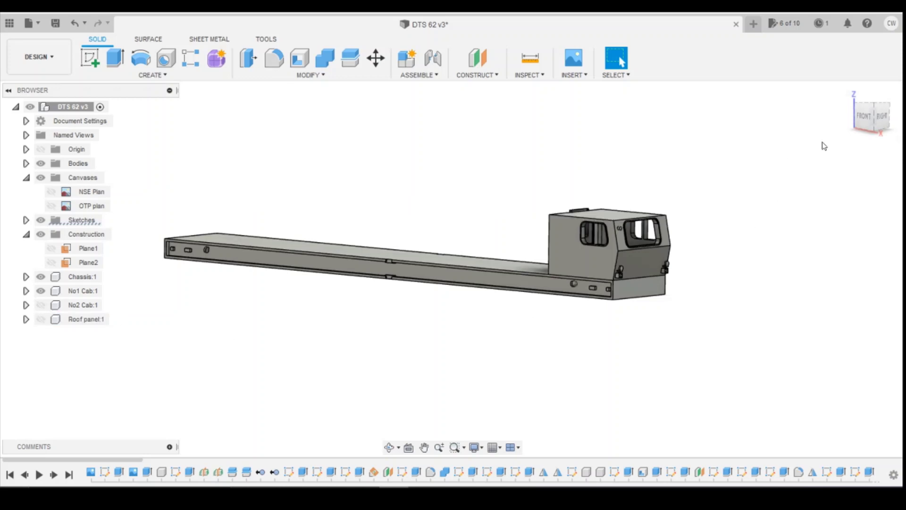
left_click(861, 122)
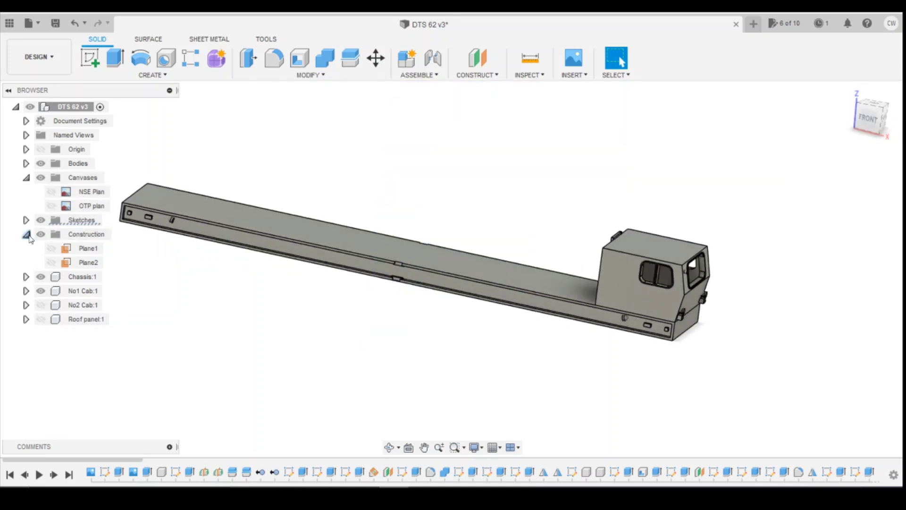
left_click(26, 234)
left_click(113, 249)
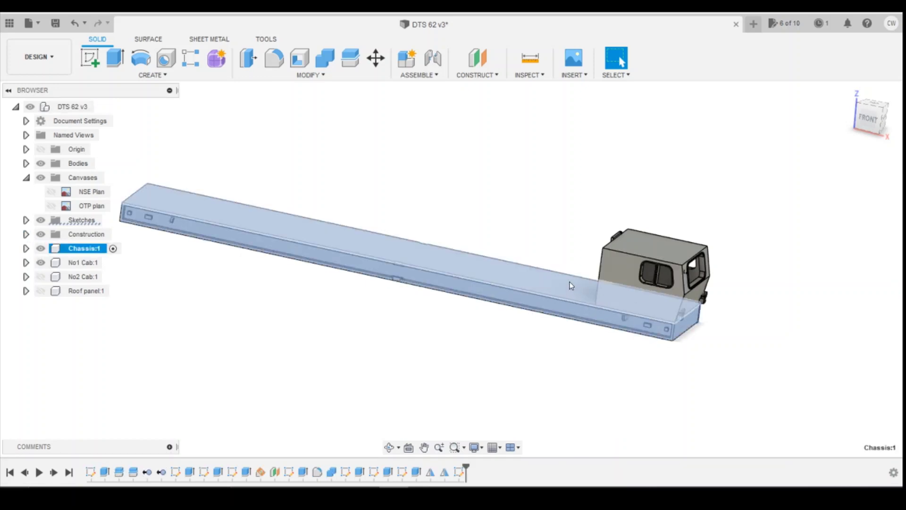
Step: Start a new sketch on the top face of the chassis deck beside the No1 cab
left_click(90, 57)
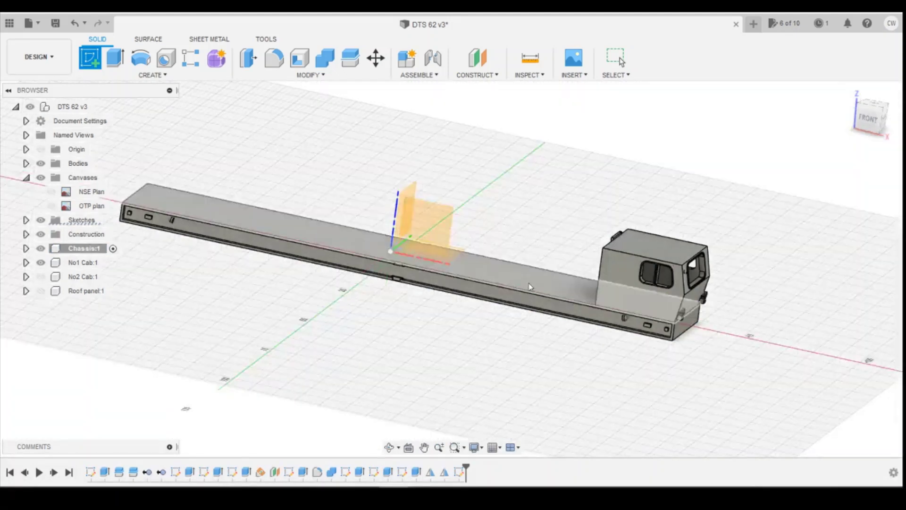
left_click(537, 282)
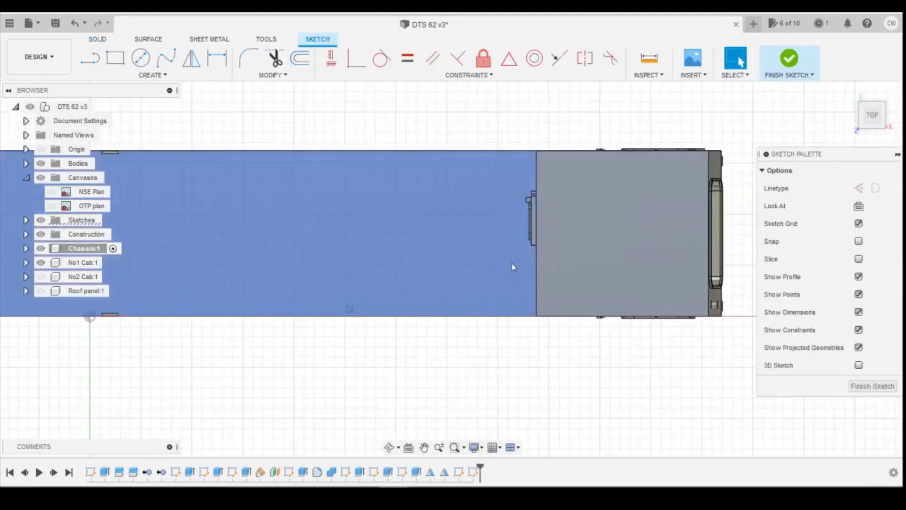
scroll(513, 236, "up", 5)
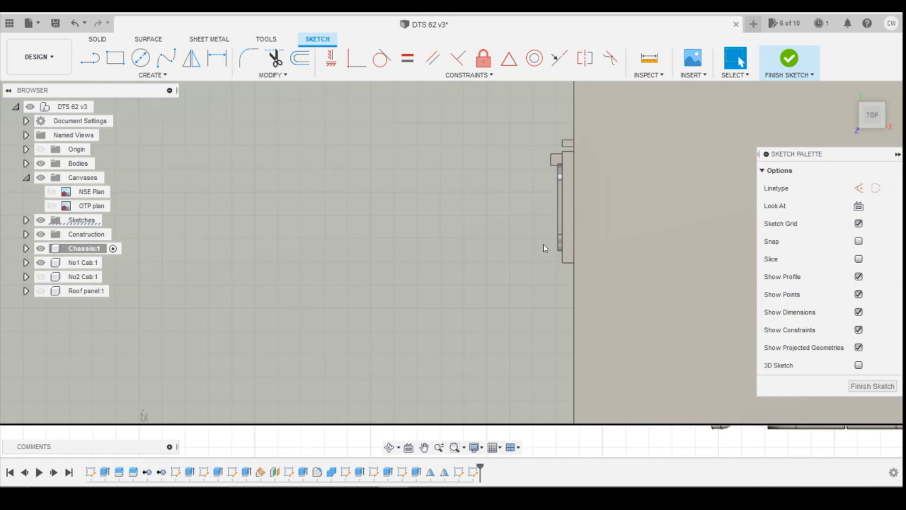
Step: Project three bottom edges of the No1 cab's door and its frame into the chassis deck sketch
key("p")
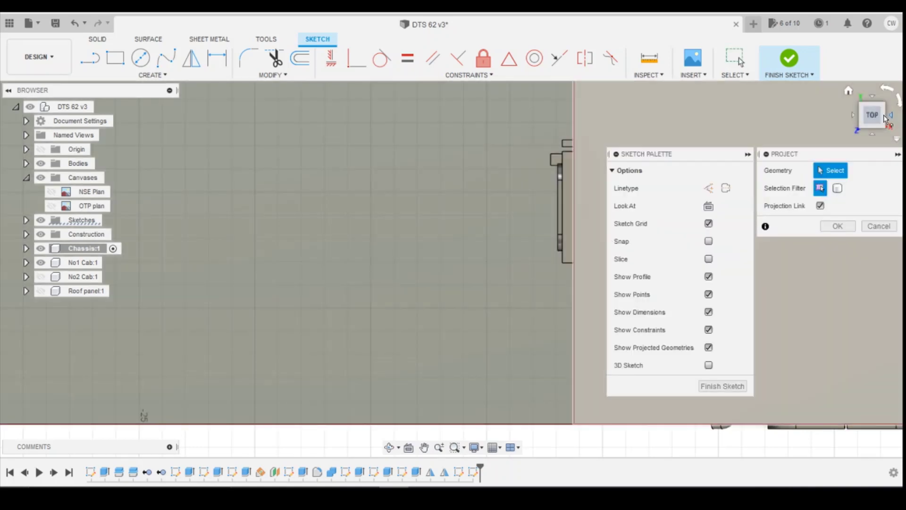
left_click_drag(873, 118, 880, 97)
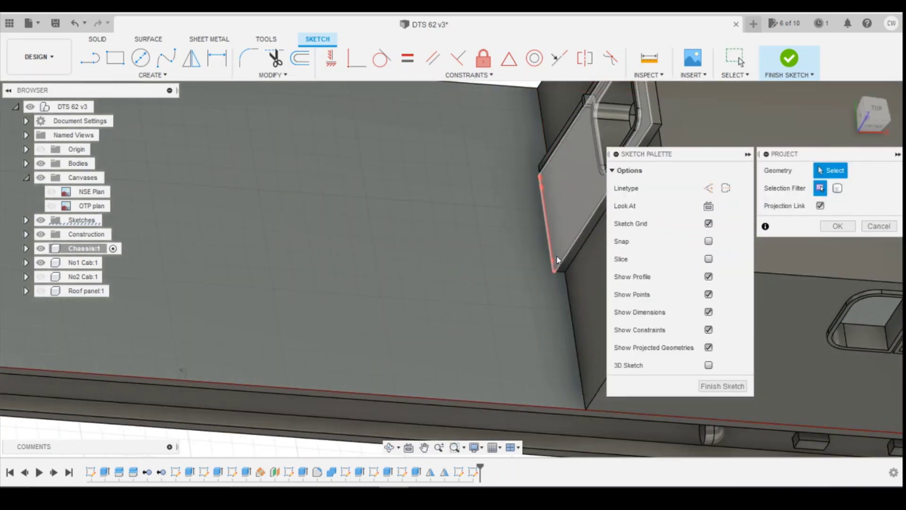
scroll(562, 271, "up", 4)
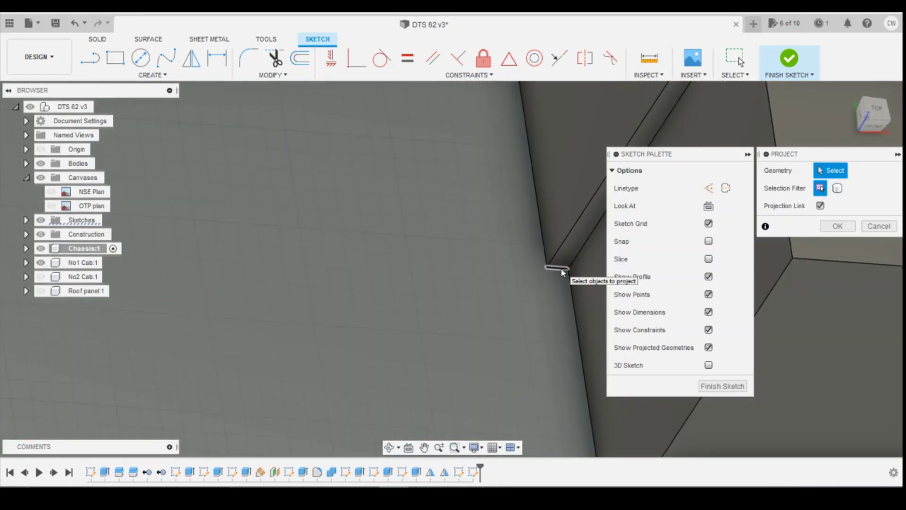
left_click(561, 269)
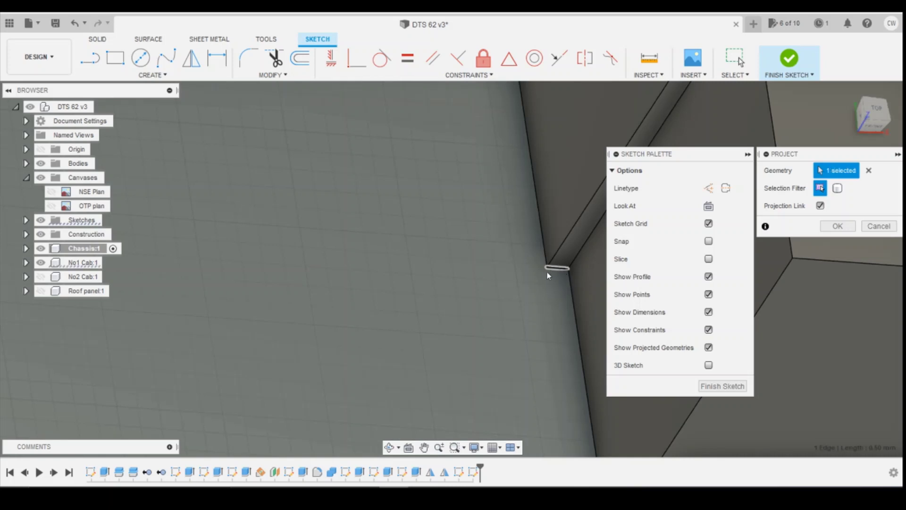
left_click(545, 265)
scroll(543, 266, "down", 5)
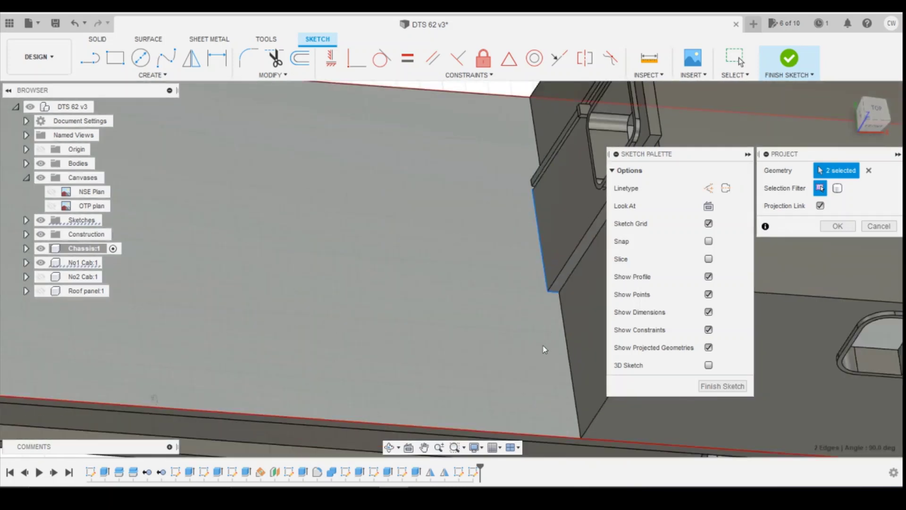
scroll(514, 235, "up", 2)
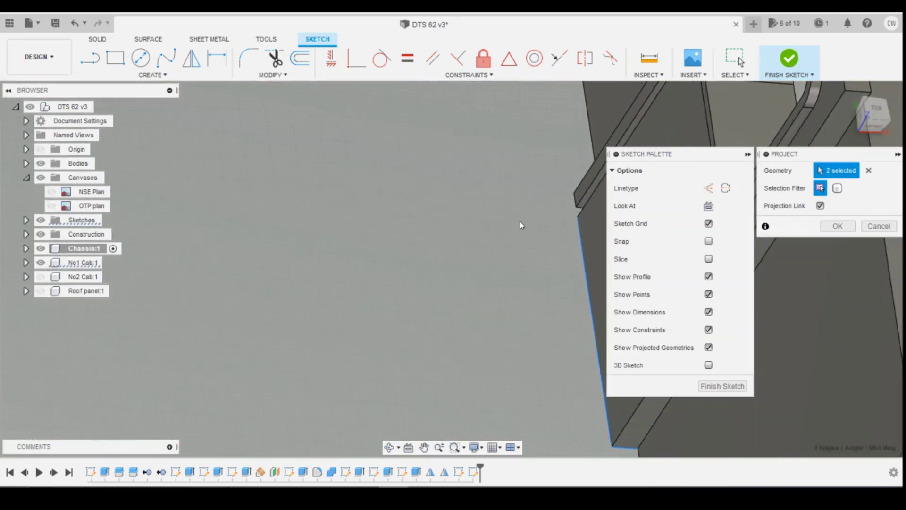
scroll(560, 203, "up", 2)
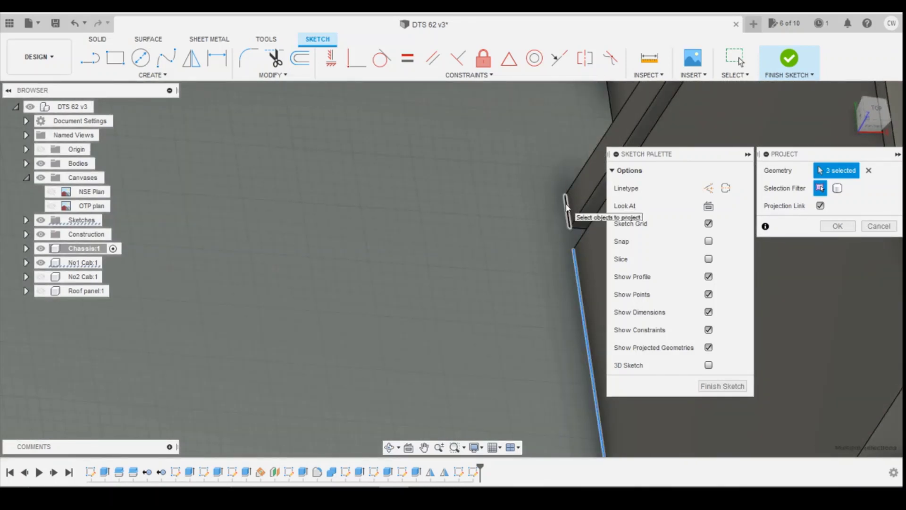
left_click(566, 204)
scroll(404, 226, "down", 2)
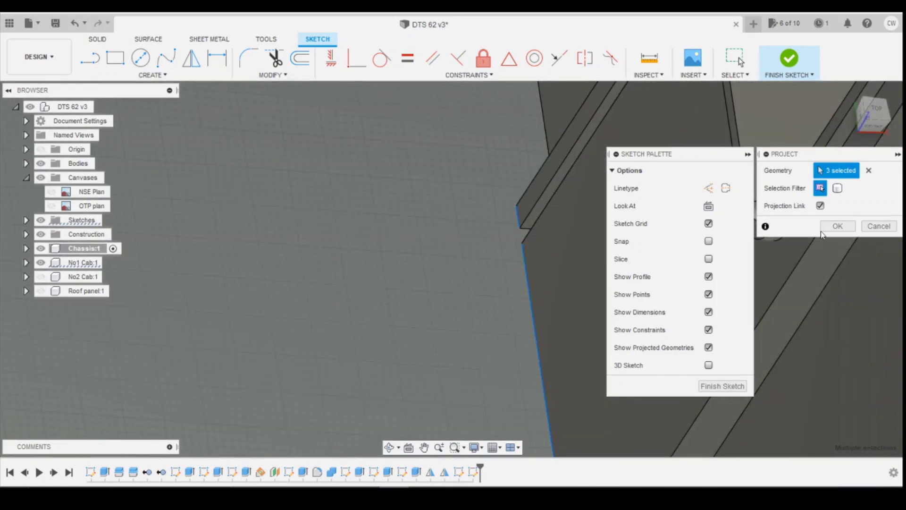
left_click(837, 226)
middle_click_drag(626, 255, 593, 243, "shift")
mouse_move(540, 373)
middle_mouse_down("shift")
mouse_move(611, 369)
mouse_move(636, 417)
middle_mouse_up("shift")
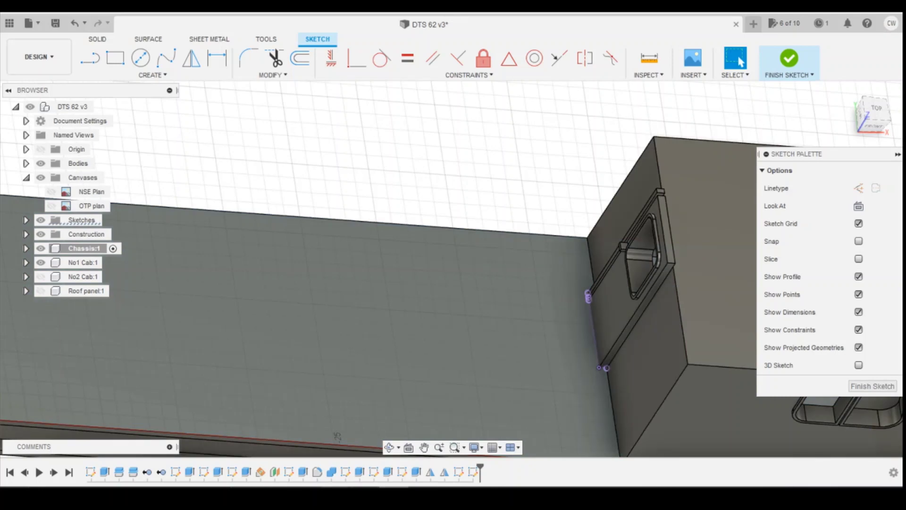
Step: Switch to the photo viewer and study the reference photos of the cab end wall, deck locker and machine side
mouse_move(336, 496)
left_click(516, 467)
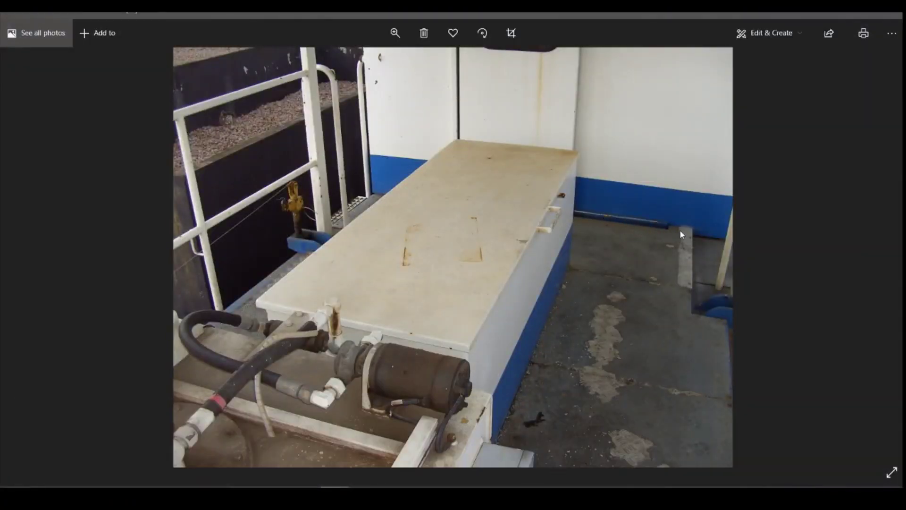
scroll(608, 250, "down", 1)
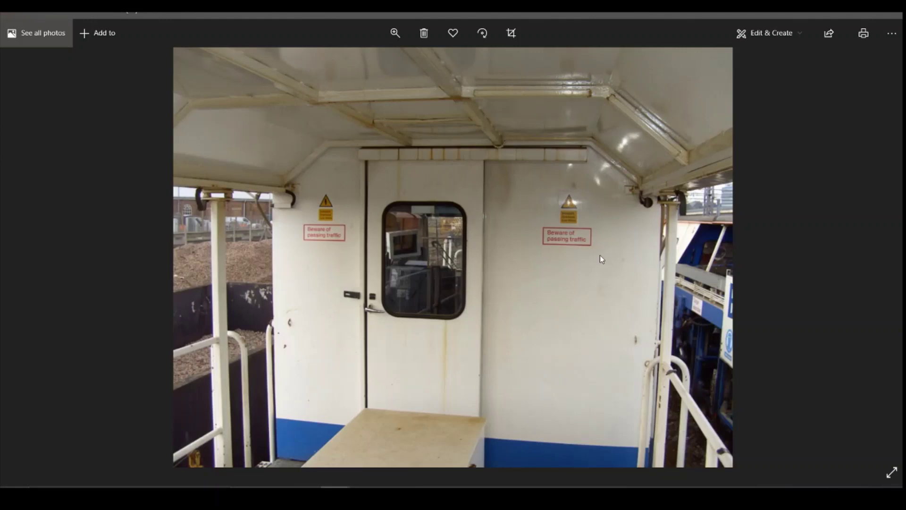
scroll(594, 264, "down", 1)
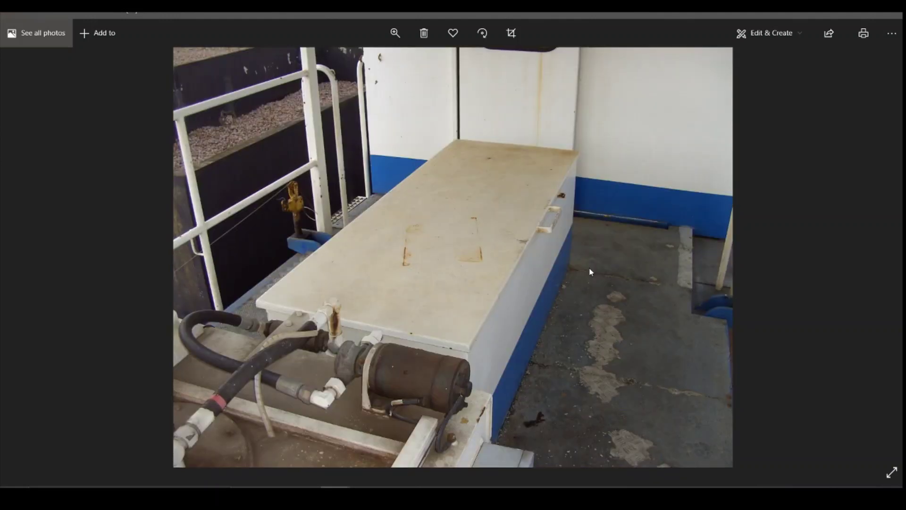
scroll(591, 272, "down", 1)
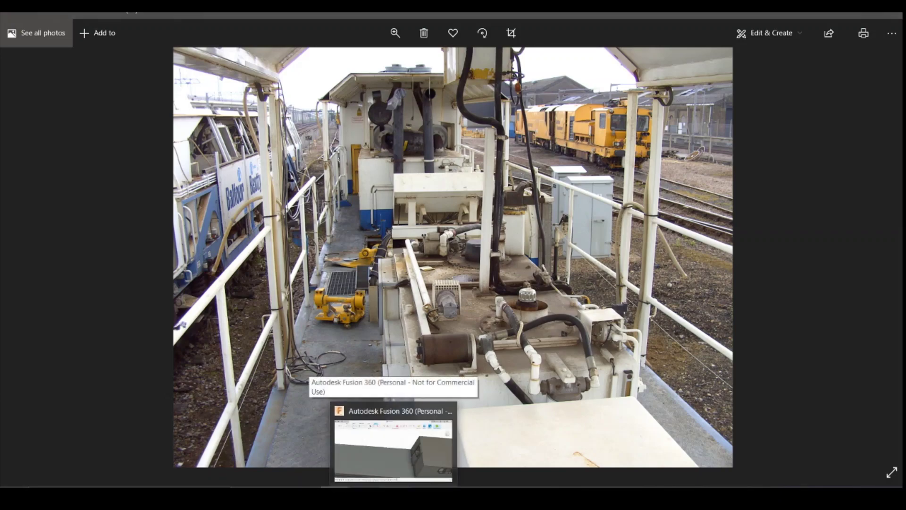
left_click(373, 373)
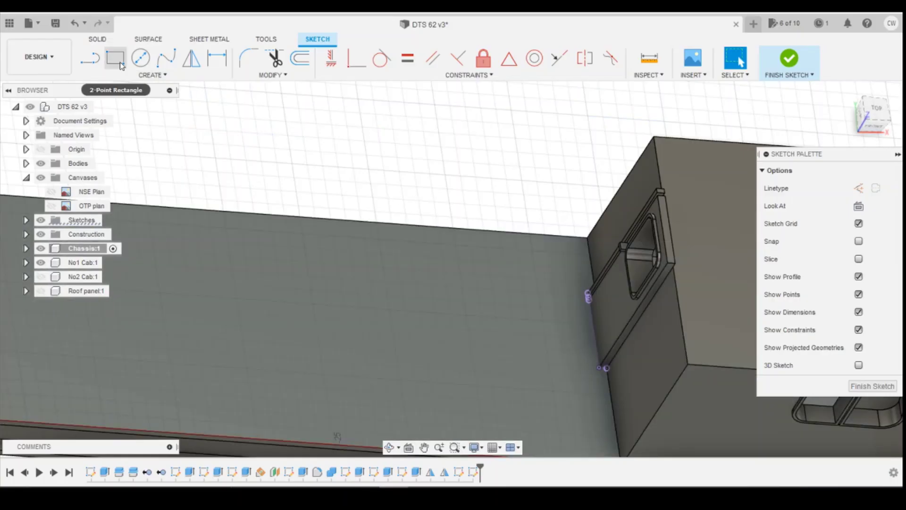
left_click(887, 105)
left_click(886, 107)
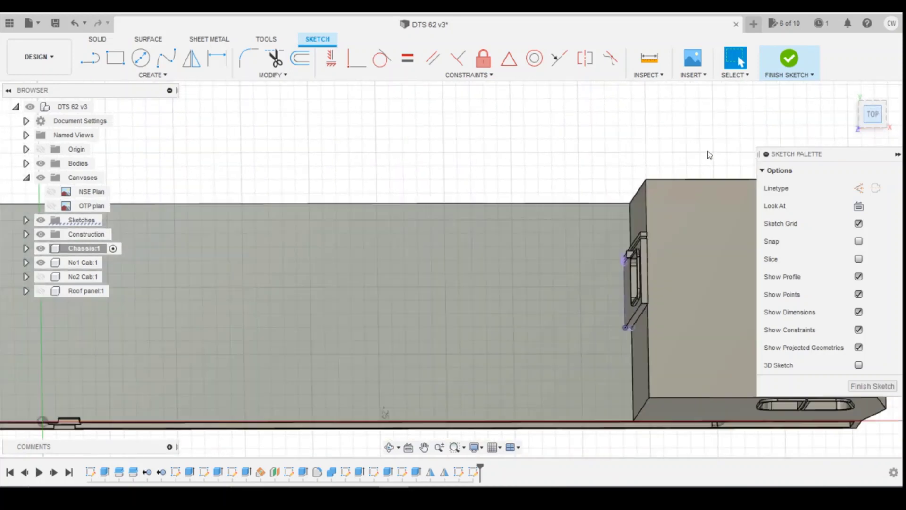
scroll(511, 231, "down", 2)
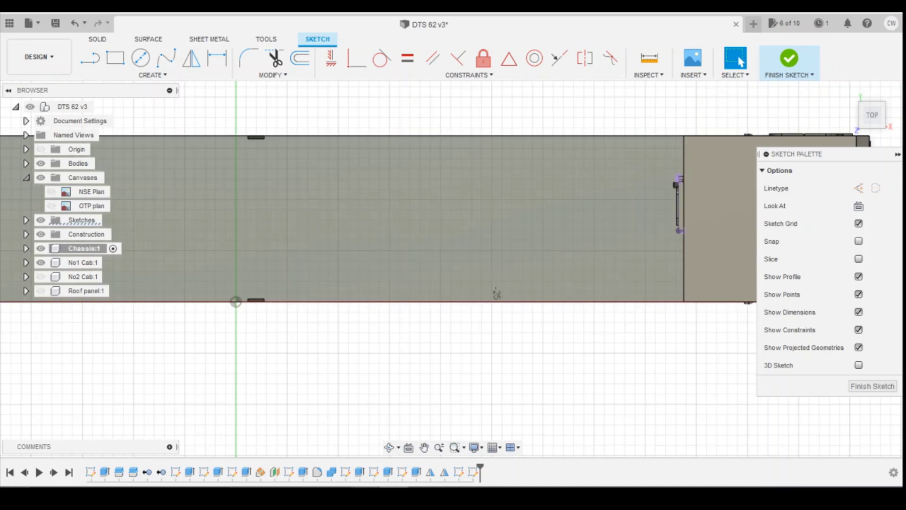
left_click(461, 448)
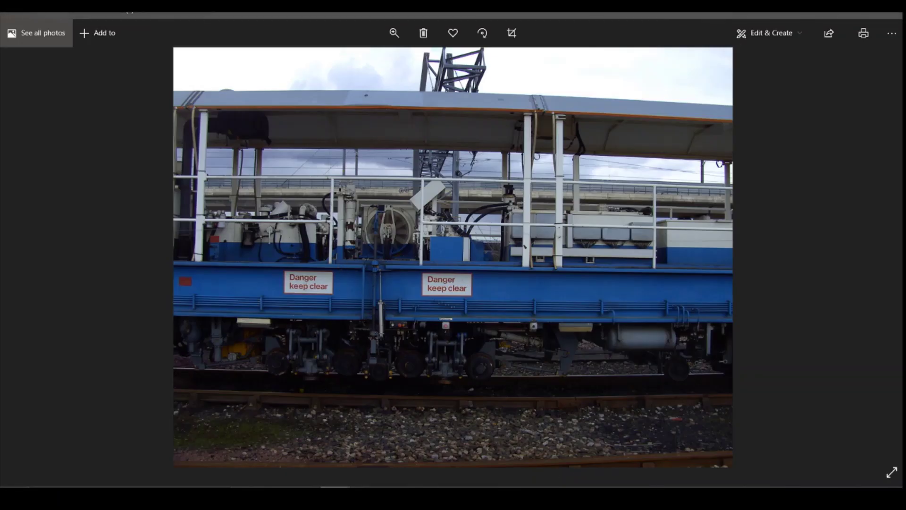
key("alt+Tab")
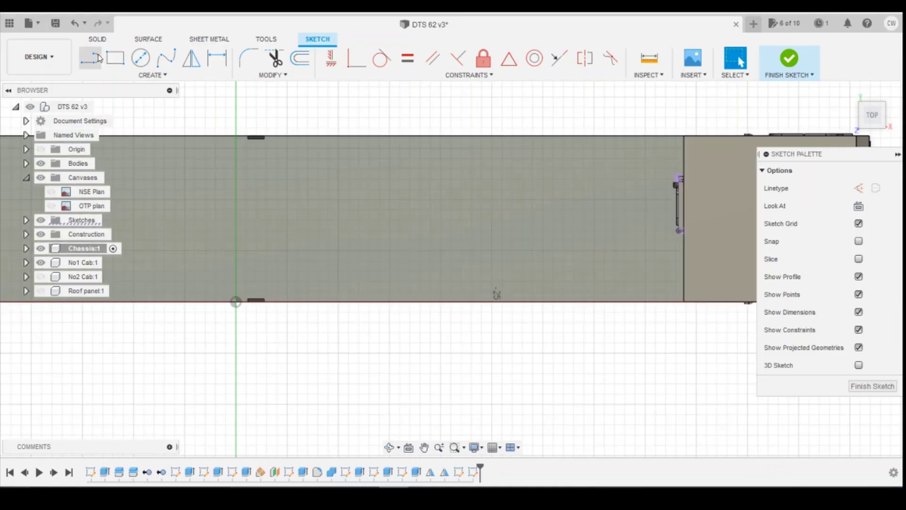
Step: Sketch a two-point rectangle about 44 by 14 mm on the chassis deck, ending beside the No1 cab door
key("r")
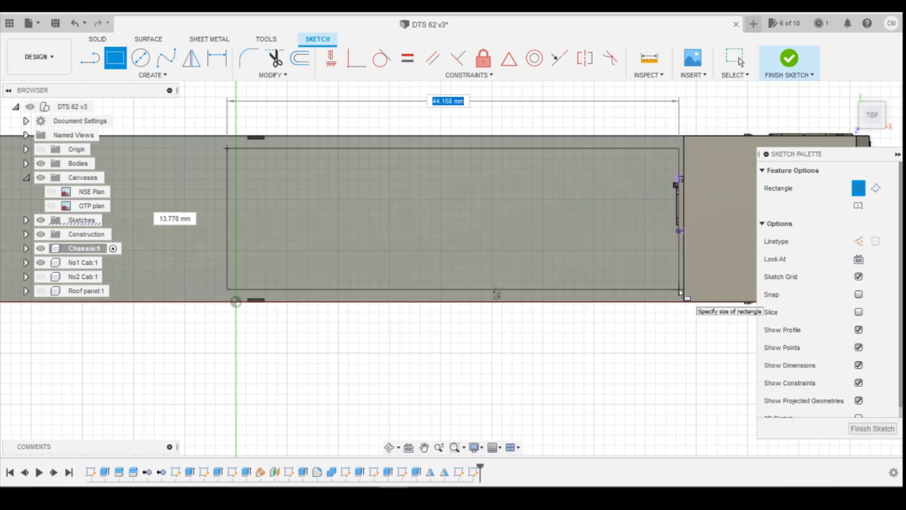
left_click(681, 293)
scroll(682, 290, "up", 3)
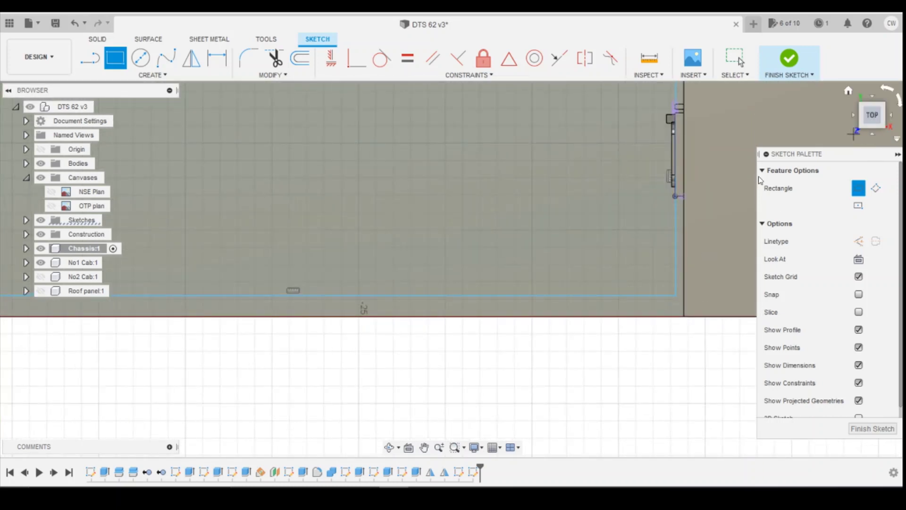
key("Escape")
Step: Project the bottom edge of the No1 cab's end wall, between its door and the deck side, into the chassis sketch
left_click_drag(873, 112, 834, 128)
key("p")
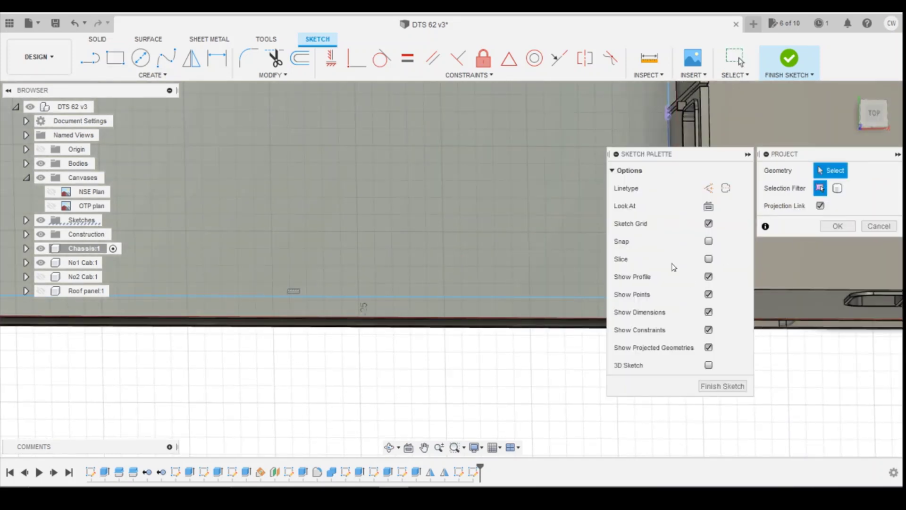
scroll(332, 154, "down", 3)
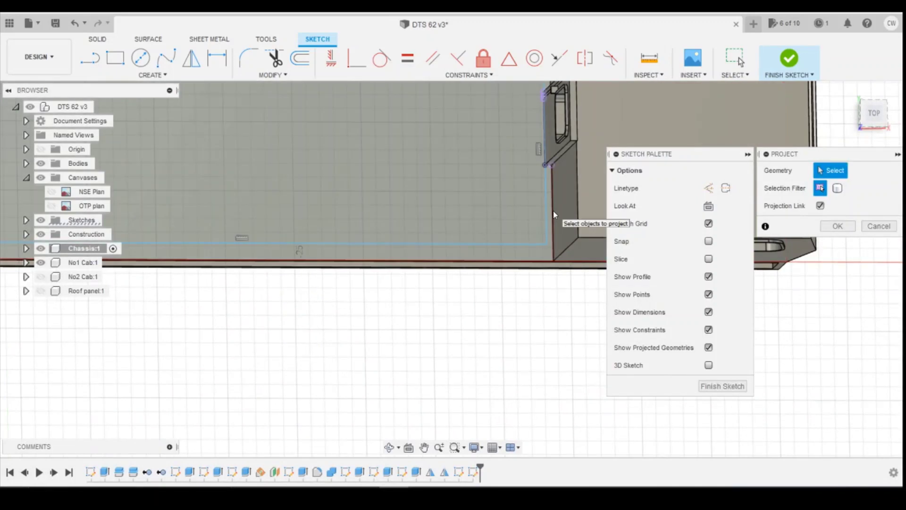
left_click(553, 210)
left_click(837, 226)
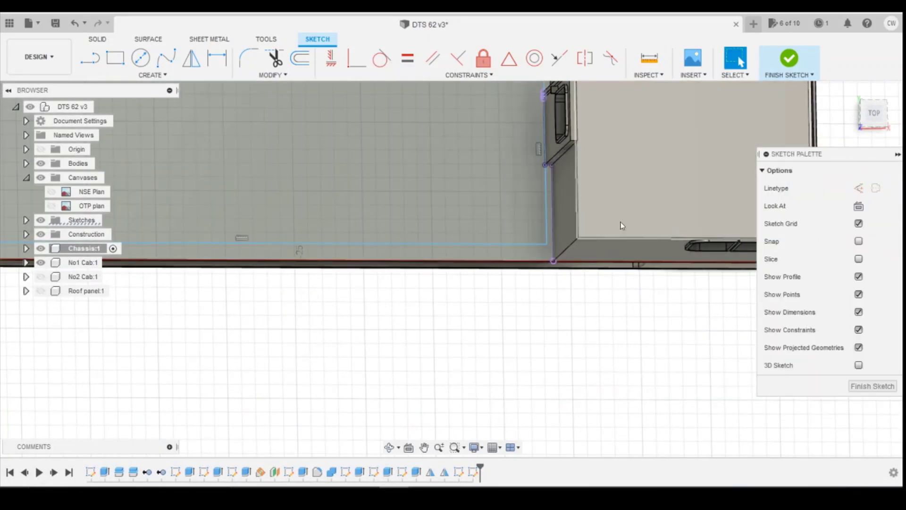
Step: Apply a Coincident constraint so the rectangle's cab-side end sits on the projected edge of the cab end wall
scroll(558, 198, "up", 1)
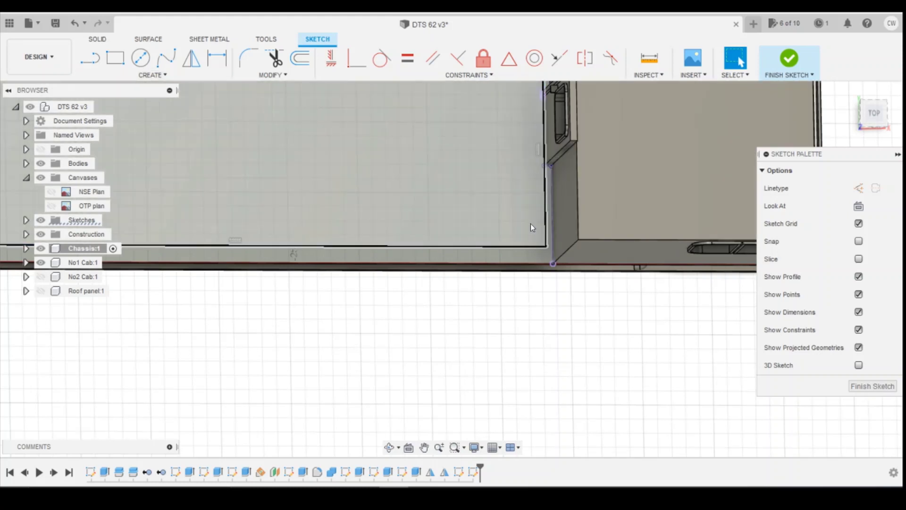
left_click(531, 222)
left_click(356, 58)
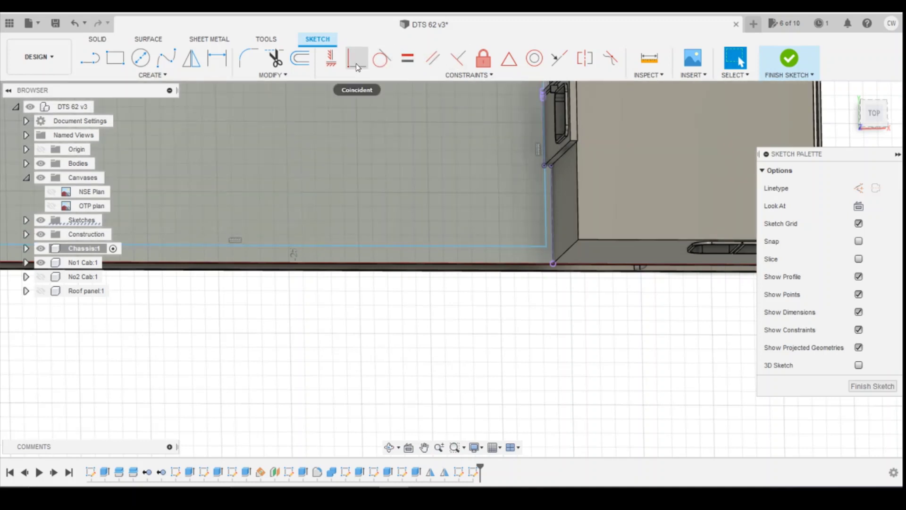
left_click(545, 224)
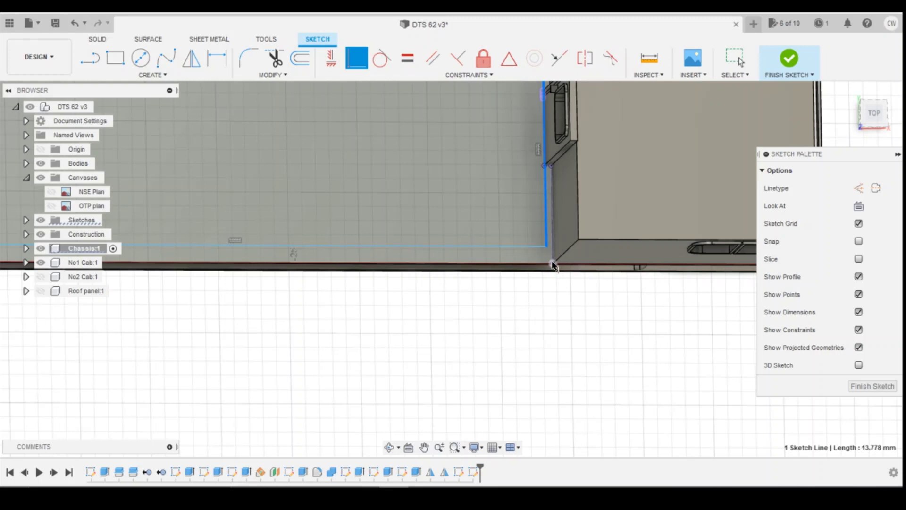
left_click(546, 245)
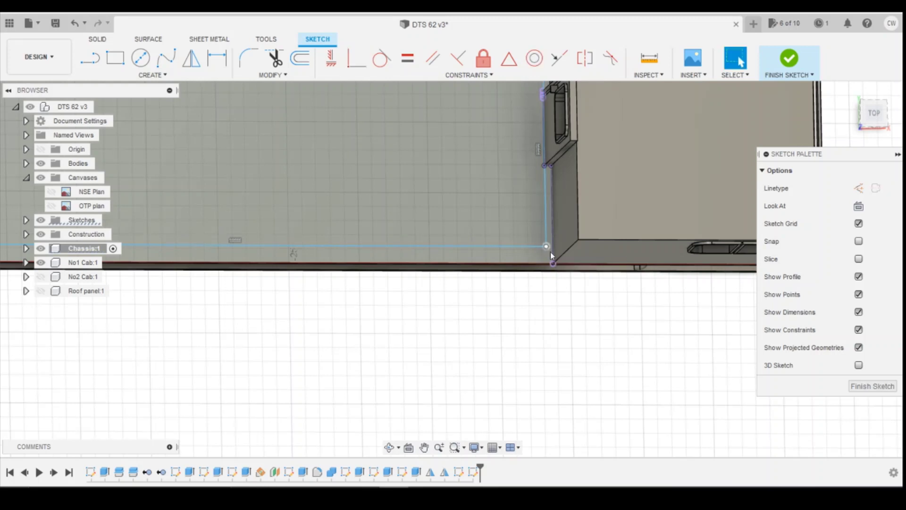
left_click(356, 58)
left_click(547, 246)
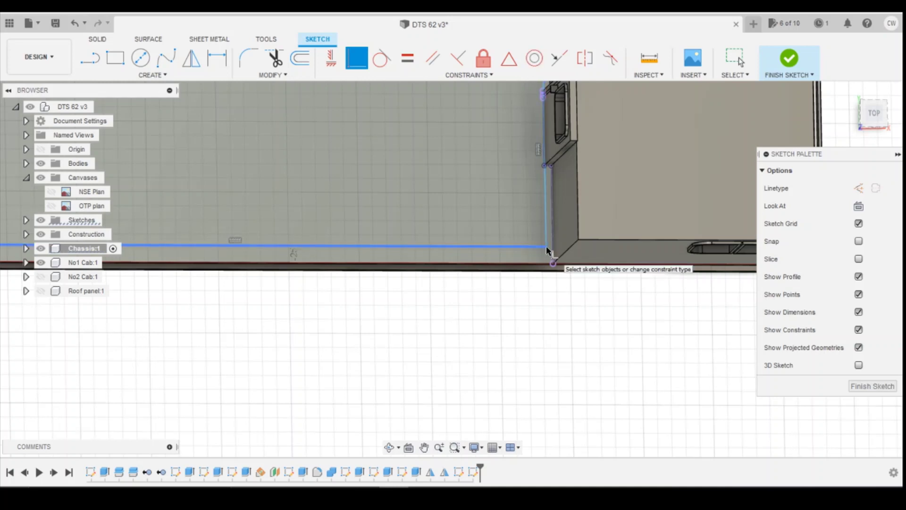
scroll(548, 246, "up", 5)
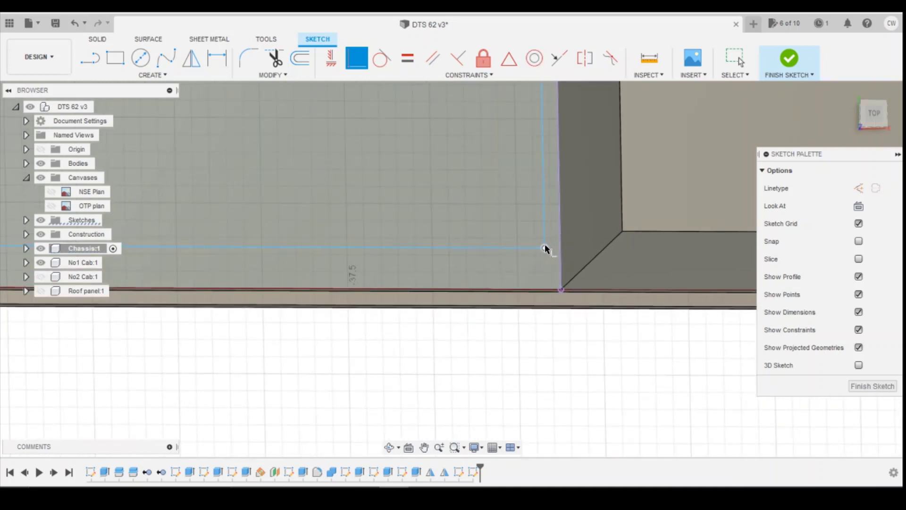
scroll(547, 255, "down", 8)
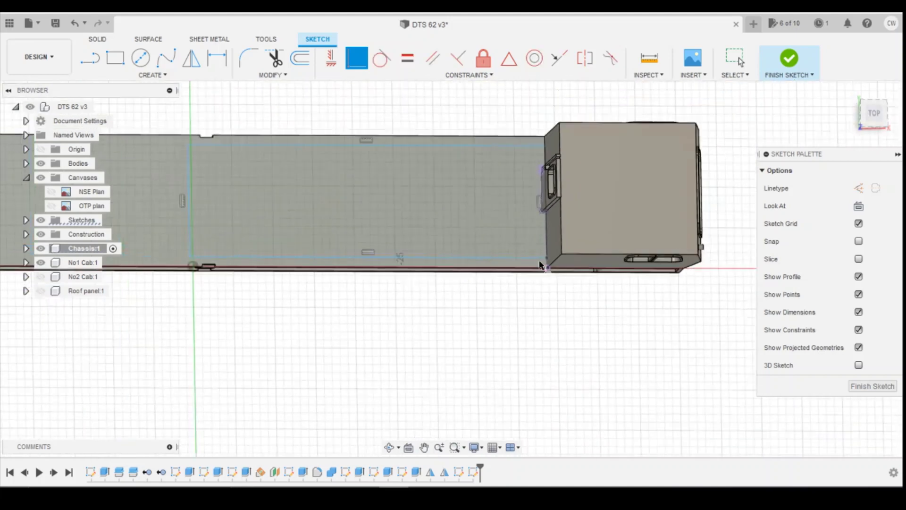
scroll(363, 221, "up", 4)
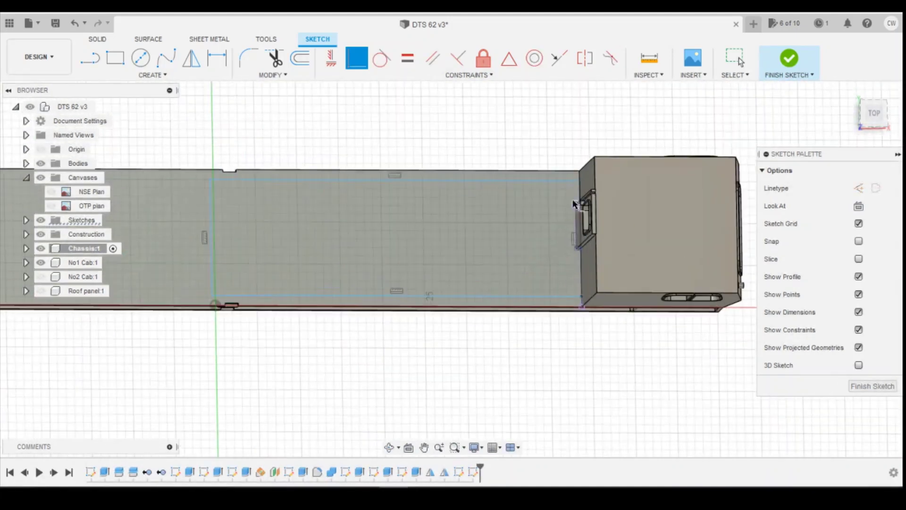
scroll(566, 200, "up", 1)
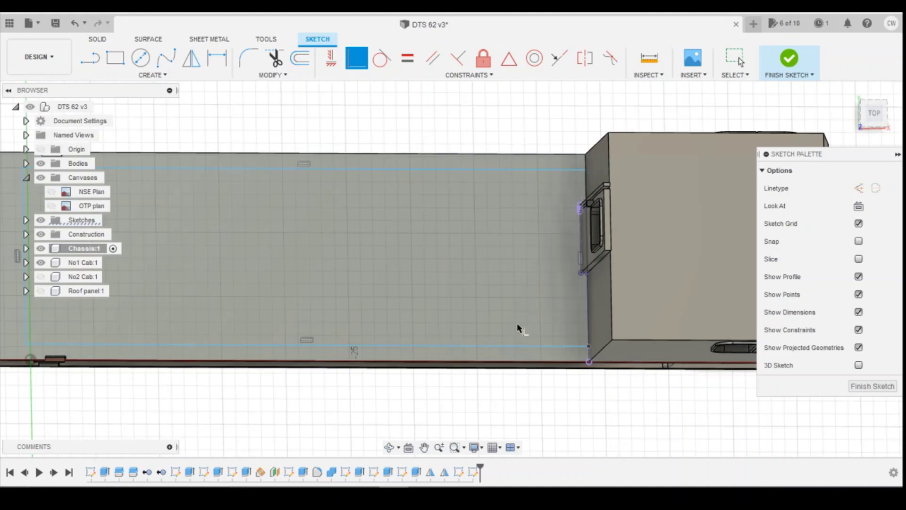
Step: Dimension the rectangle's long side on the origin side 0.7 mm from the adjacent chassis edge
key("d")
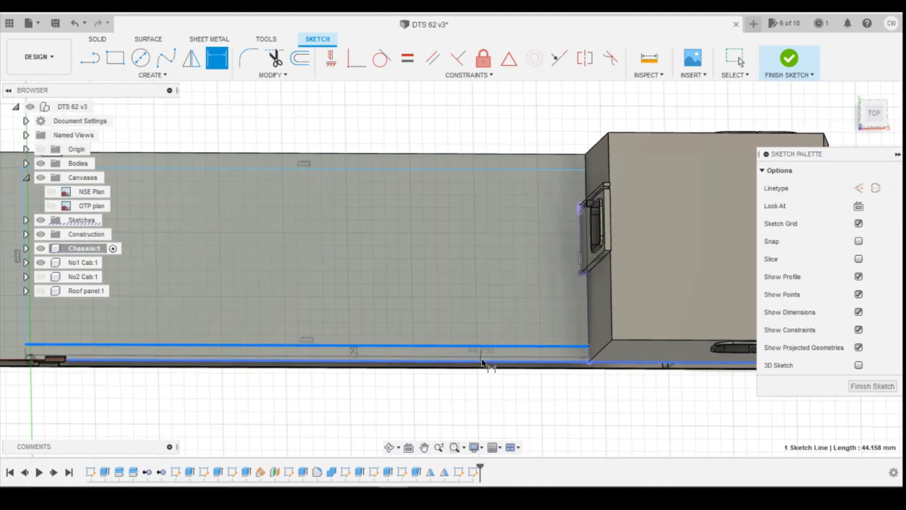
left_click(482, 361)
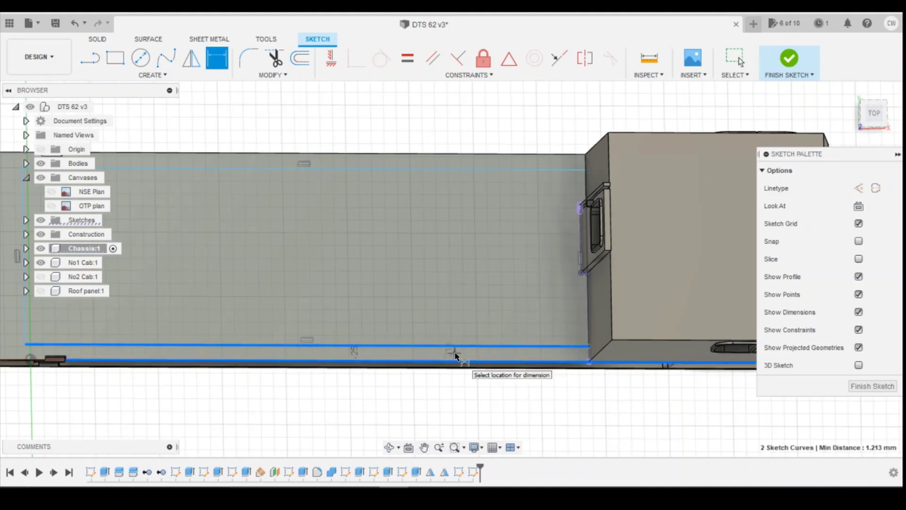
left_click(872, 114)
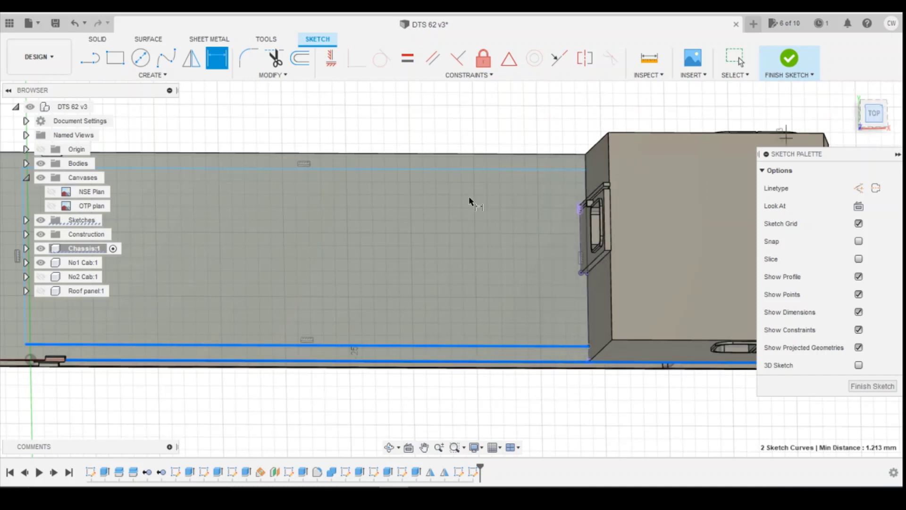
scroll(381, 215, "down", 3)
left_click(657, 287)
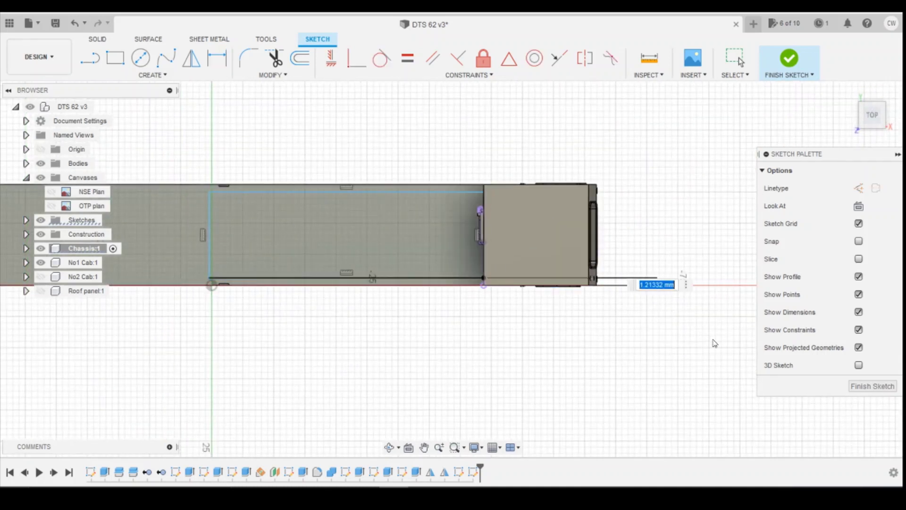
type("0.7")
key("Return")
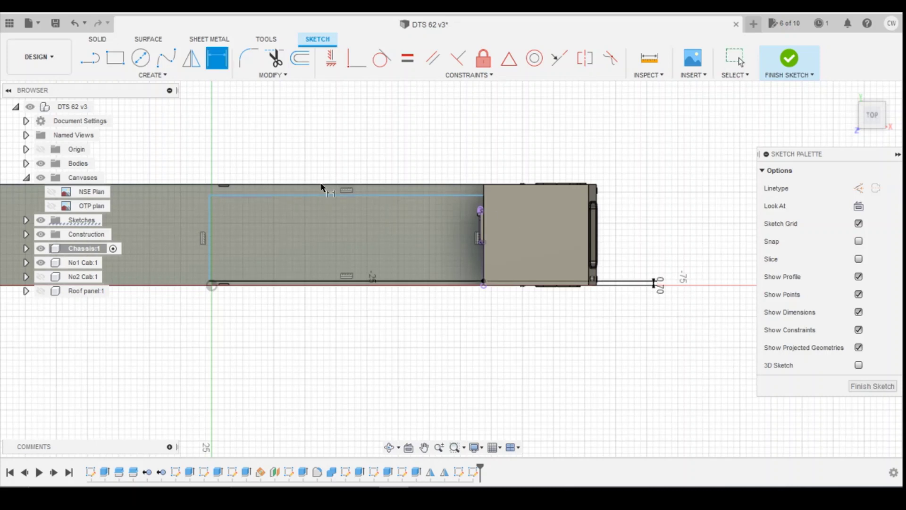
Step: Dimension the rectangle's opposite long side 0.7 mm from the far chassis edge
left_click(389, 184)
left_click(392, 194)
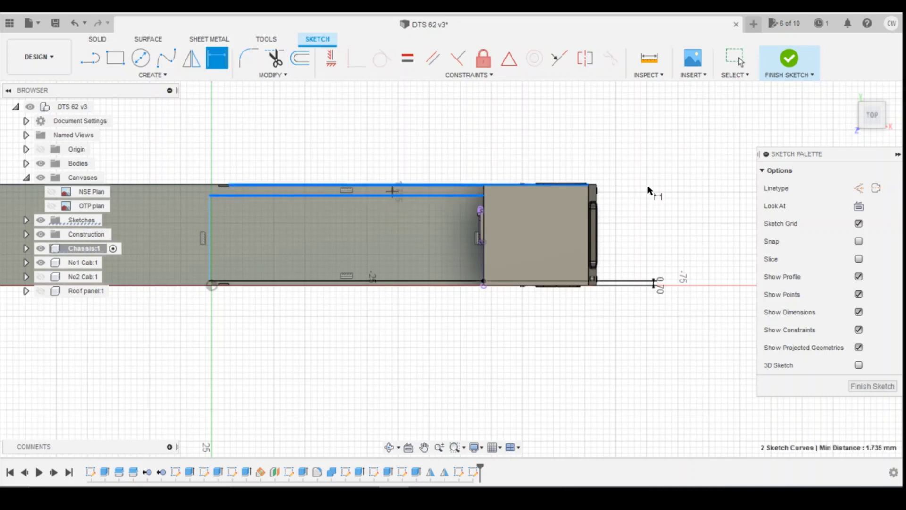
left_click(652, 188)
type("0.7")
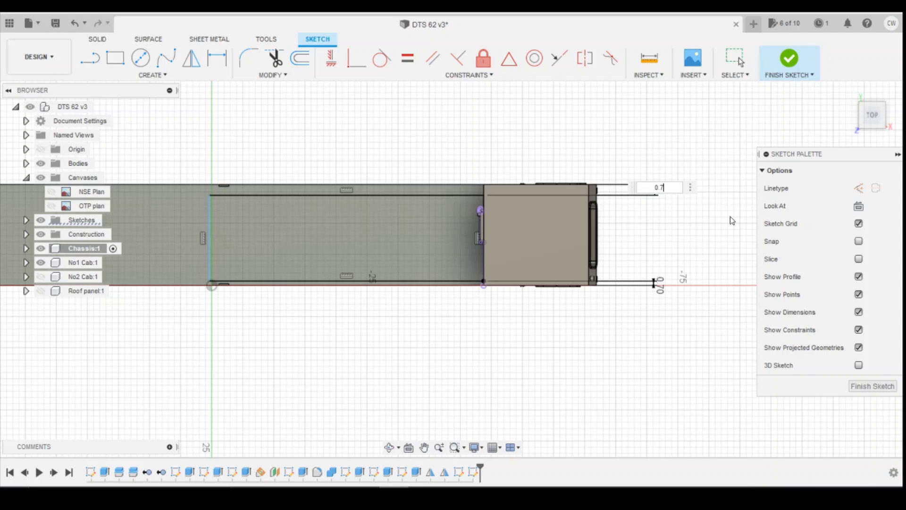
key("Return")
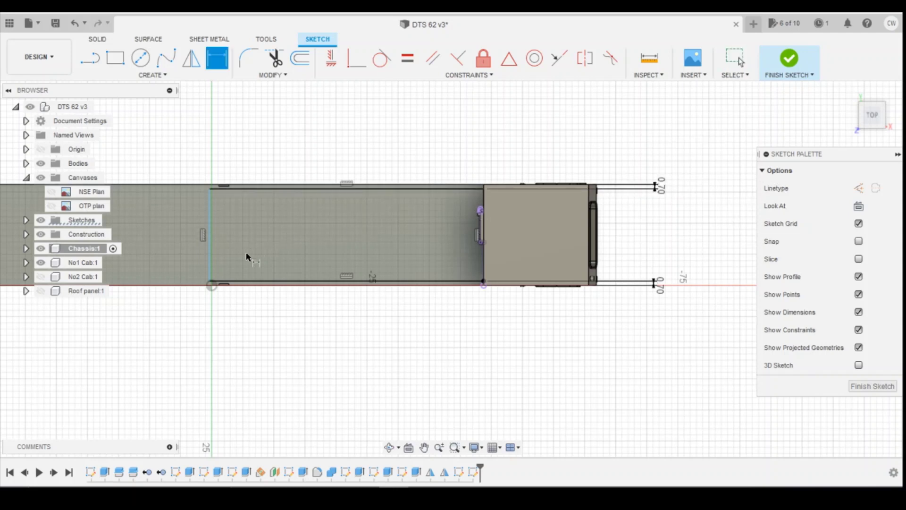
Step: Set the rectangle's length along the deck to 44 mm
left_click(291, 189)
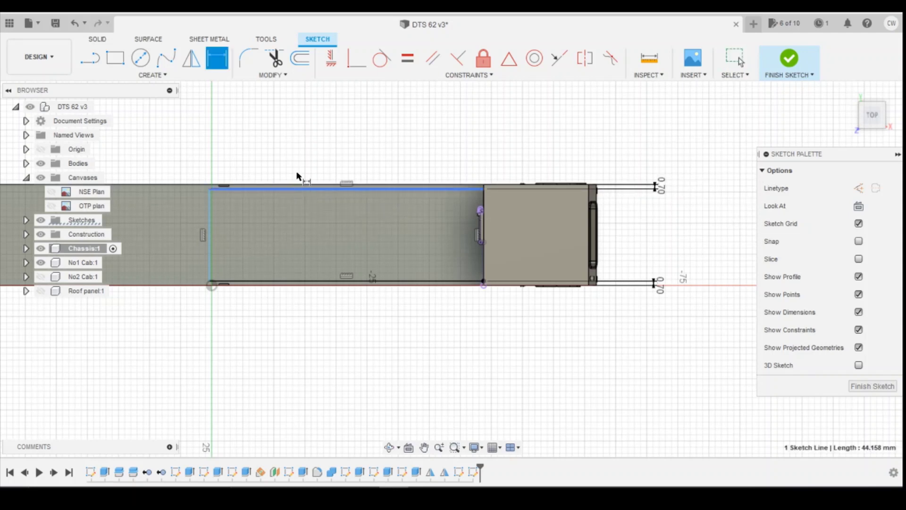
left_click(295, 146)
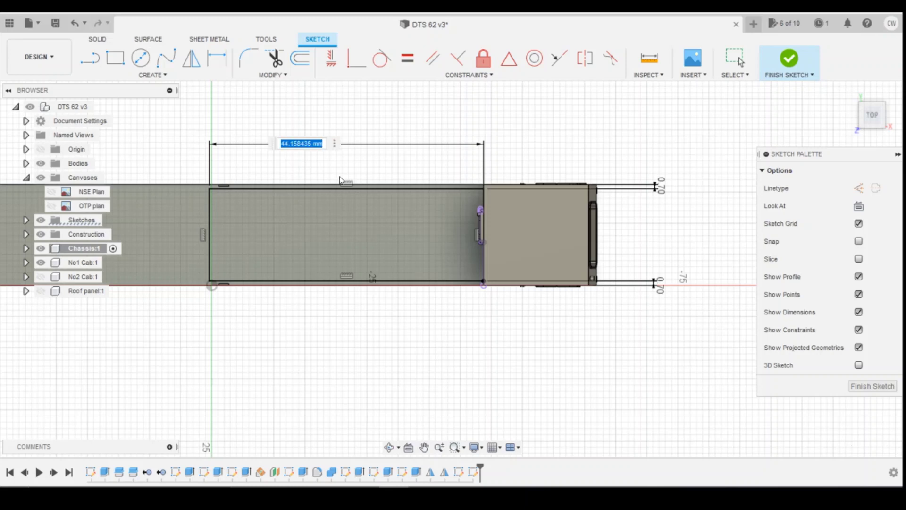
type("44")
key("Return")
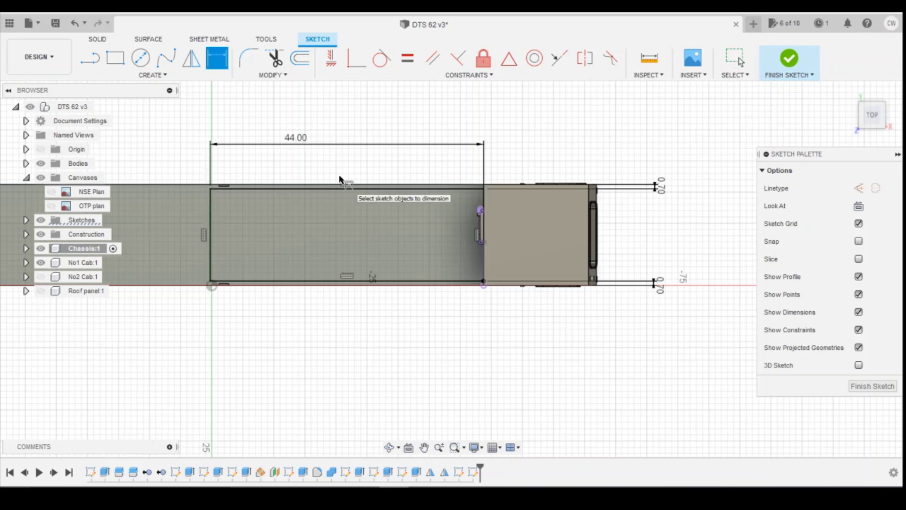
Step: Draw a short line from the outer corner of the projected door frame to the rectangle's end at the cab wall
mouse_move(872, 114)
left_mouse_down()
mouse_move(881, 84)
mouse_move(894, 93)
left_mouse_up()
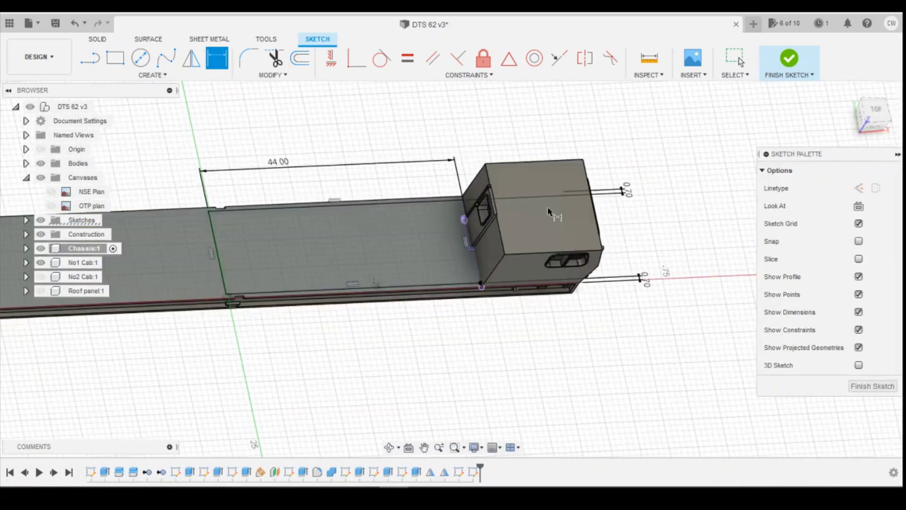
scroll(538, 207, "up", 4)
scroll(441, 236, "up", 3)
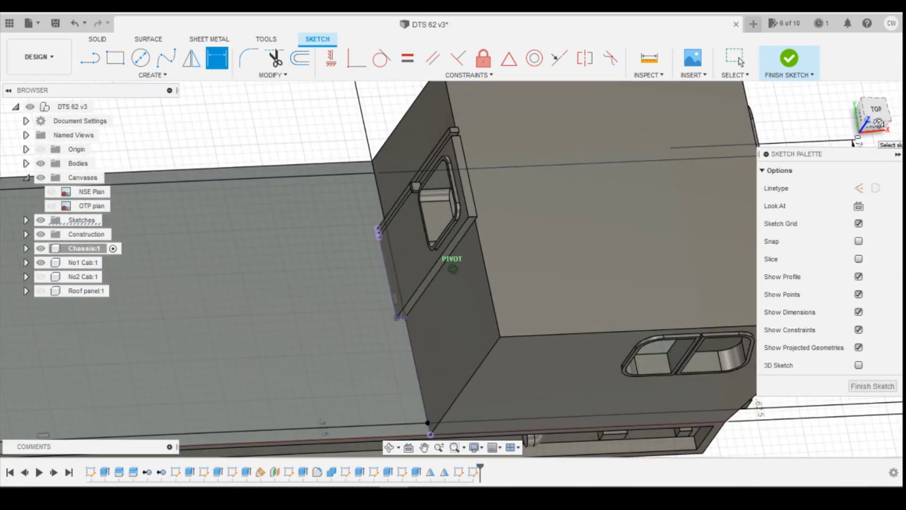
scroll(452, 264, "up", 1)
left_click(898, 122)
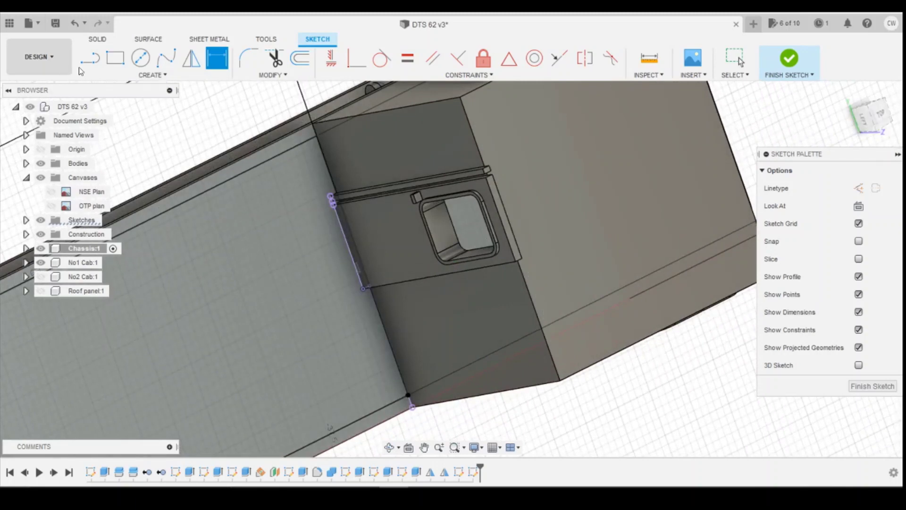
left_click(90, 58)
scroll(301, 188, "up", 4)
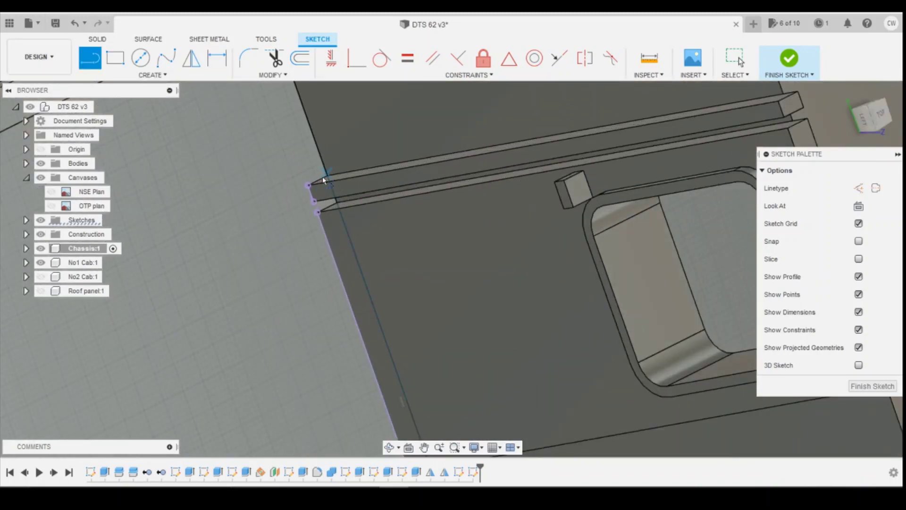
left_click(308, 185)
left_click(327, 177)
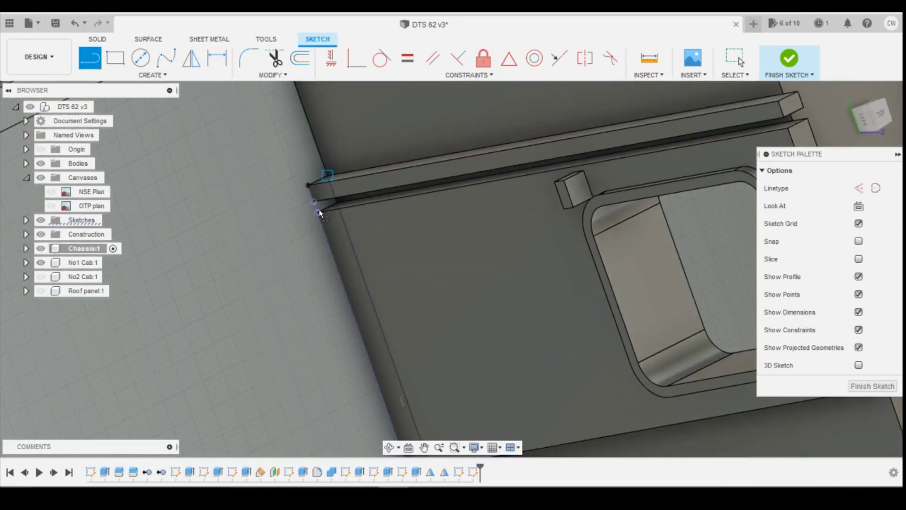
Step: From a top view, start a line at the outer corner of the projected door frame, running parallel to the cab wall
scroll(320, 213, "down", 5)
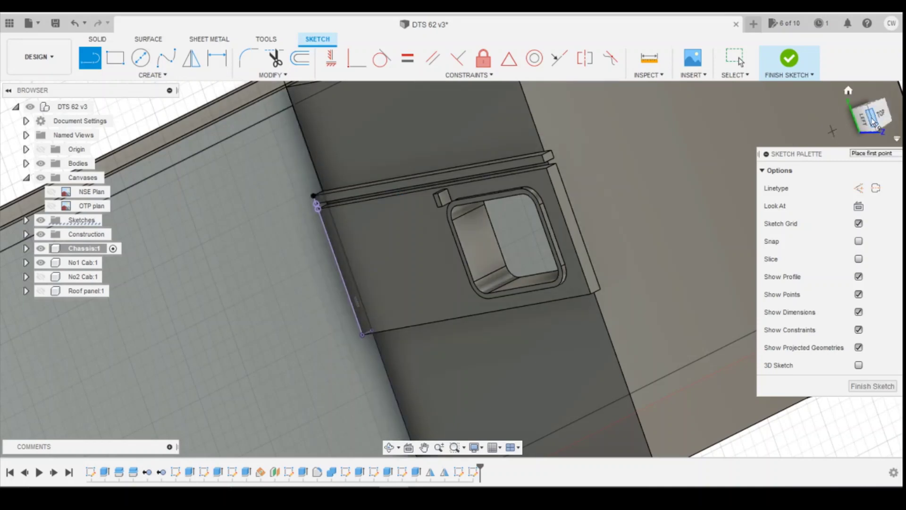
left_click_drag(873, 123, 879, 124)
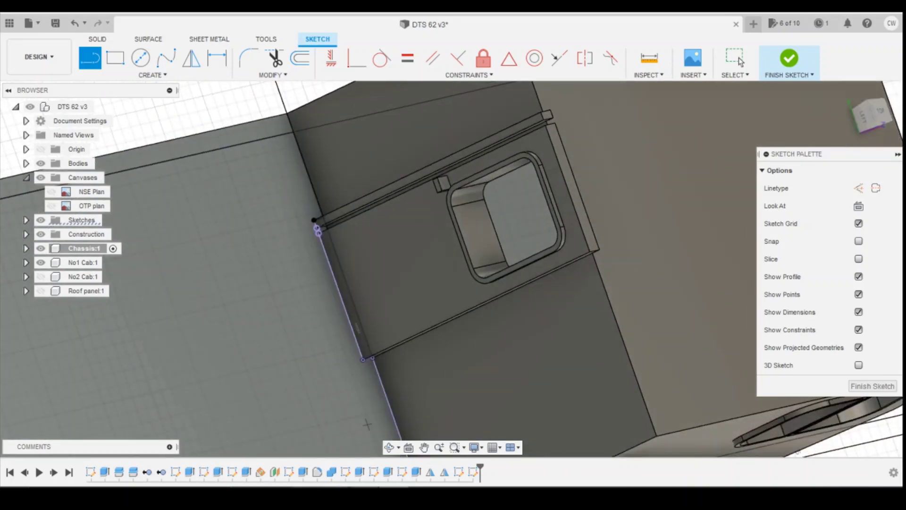
left_click(866, 119)
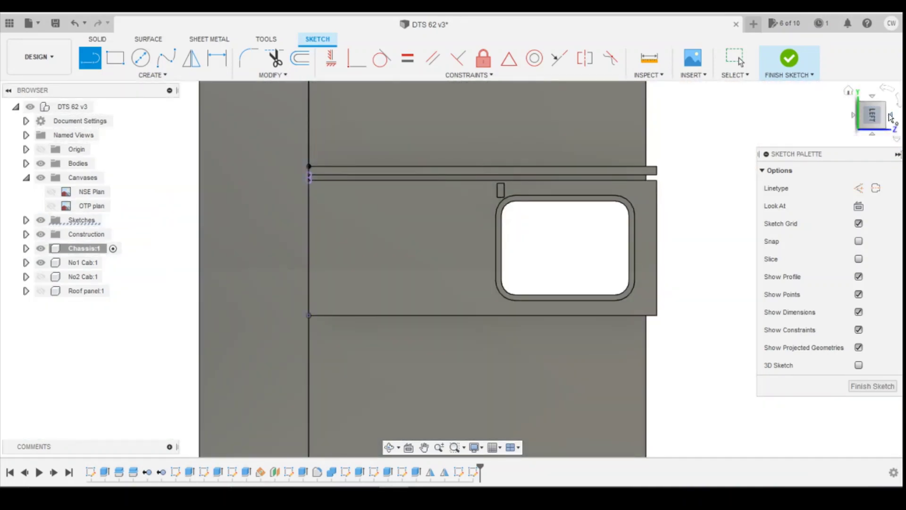
left_click_drag(890, 118, 883, 121)
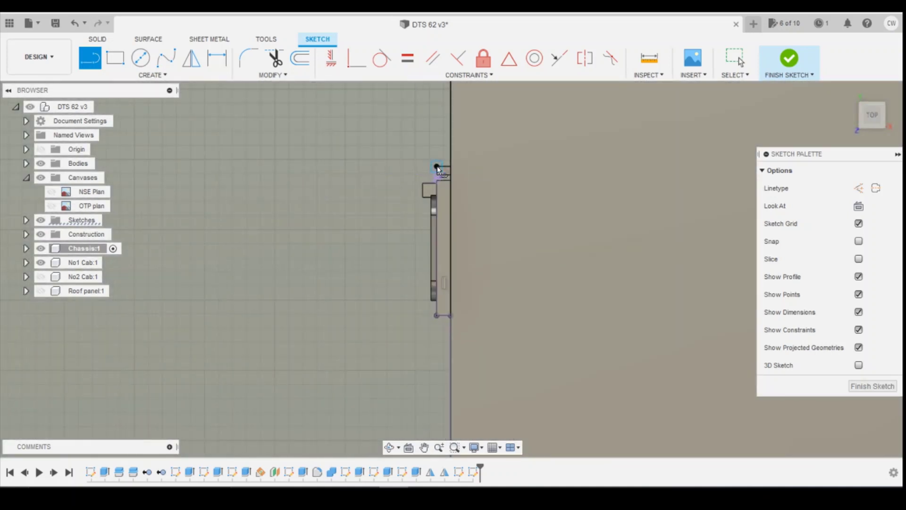
left_click(437, 167)
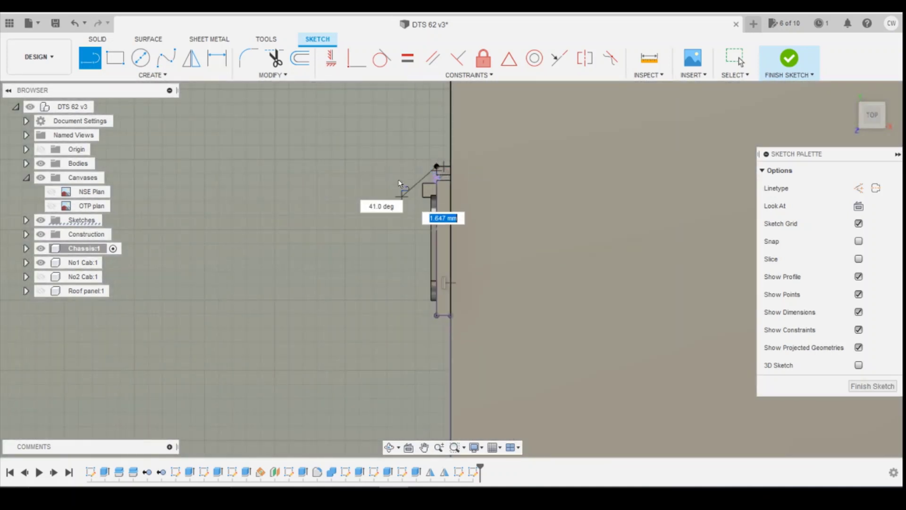
scroll(424, 222, "down", 5)
scroll(410, 302, "up", 4)
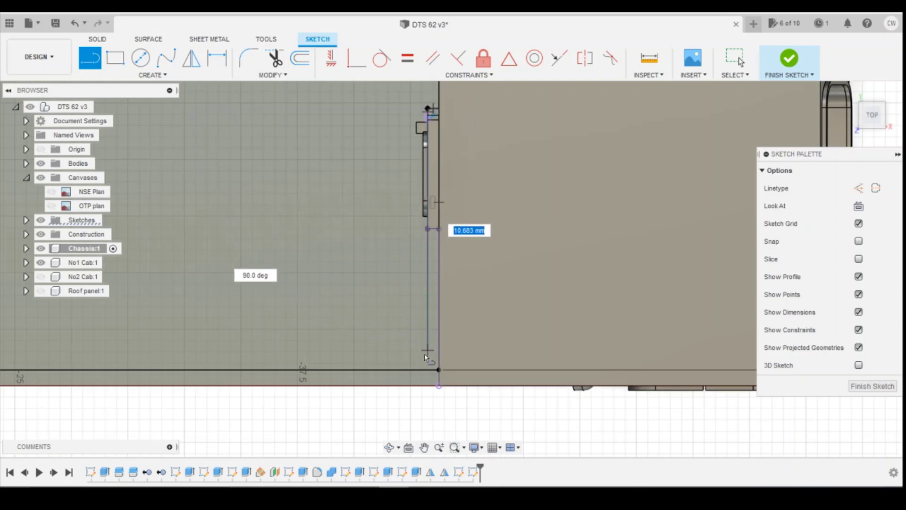
Step: Examine the DR72211 reference photos in the photo viewer for the deck equipment and the box beside the cab, and return to the sketch
mouse_move(335, 496)
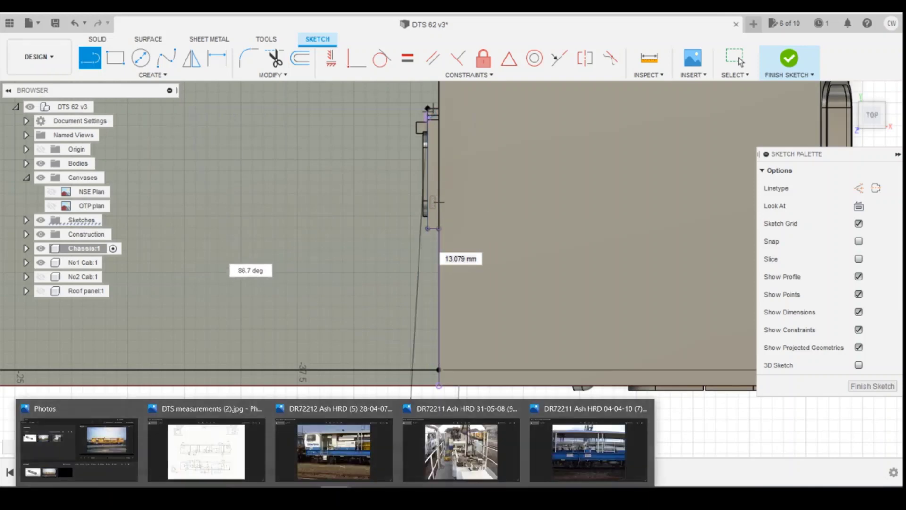
left_click(476, 469)
key("Right")
key("Right")
key("Right")
key("Right")
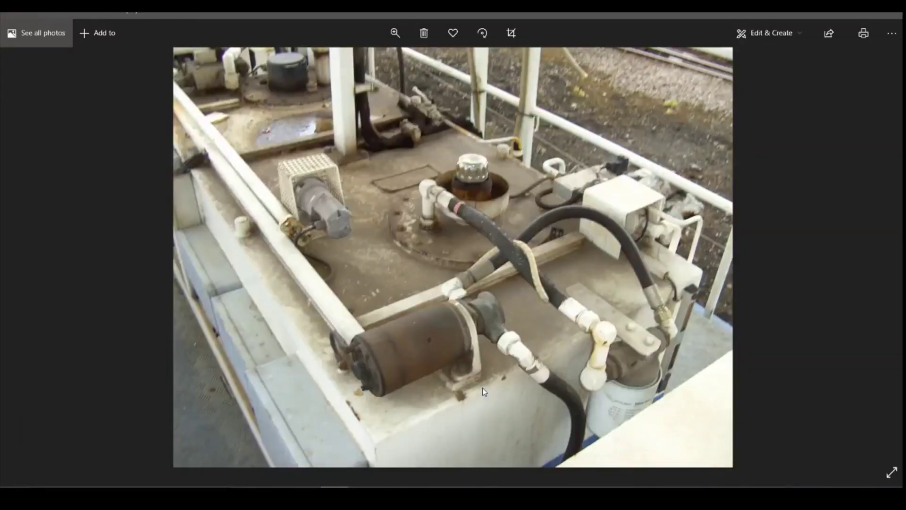
key("Right")
key("Right")
key("Right")
key("Right")
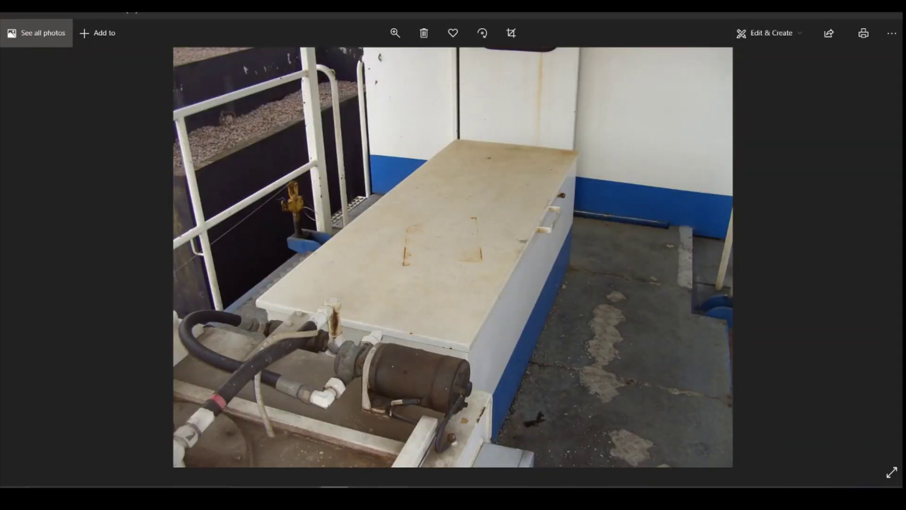
key("alt+Tab")
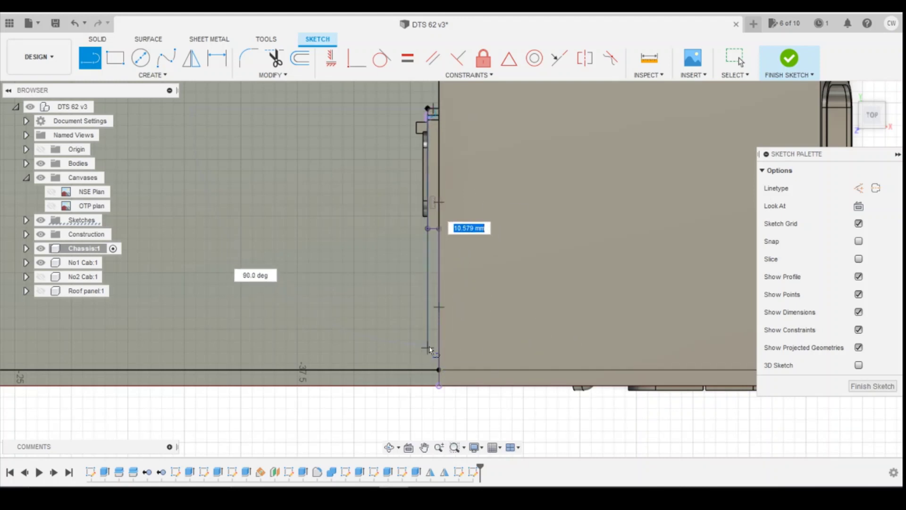
Step: End the line just short of the rectangle's origin-side long edge and join it to the cab wall with a 0.5 mm line at 90°
left_click(428, 339)
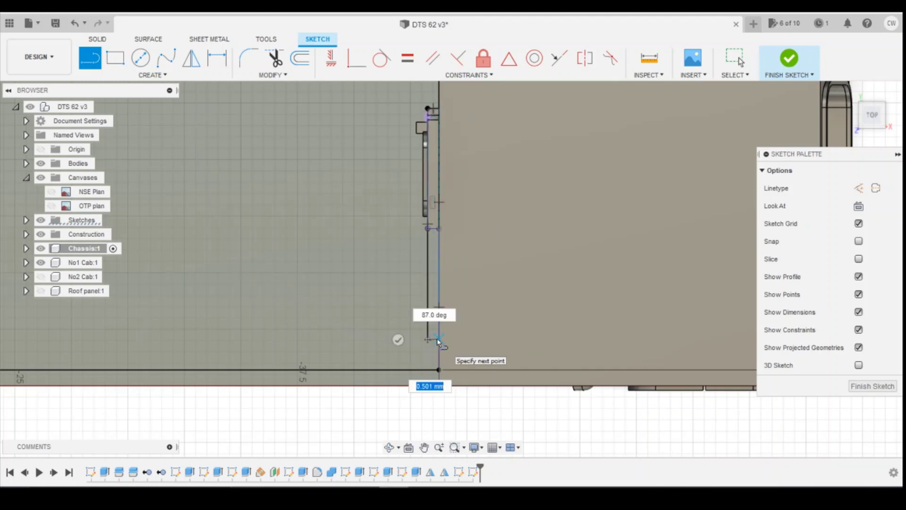
scroll(438, 342, "up", 2)
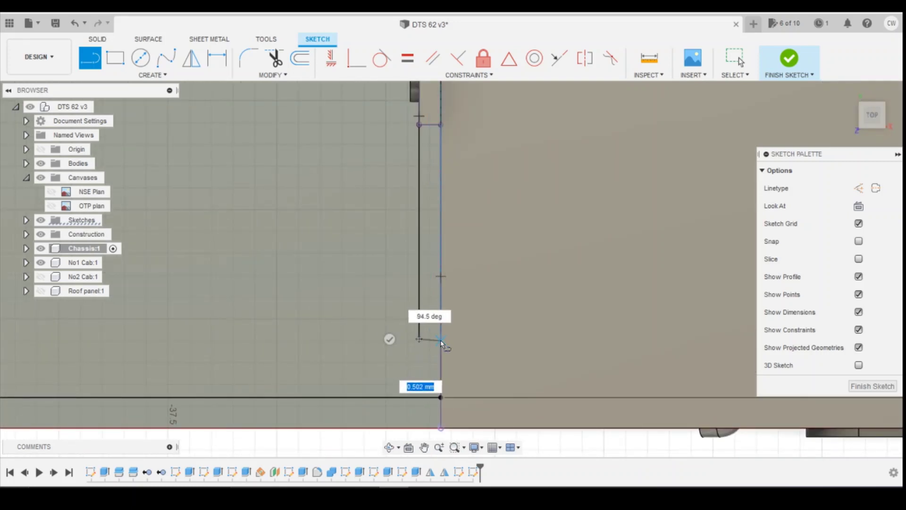
key("Tab")
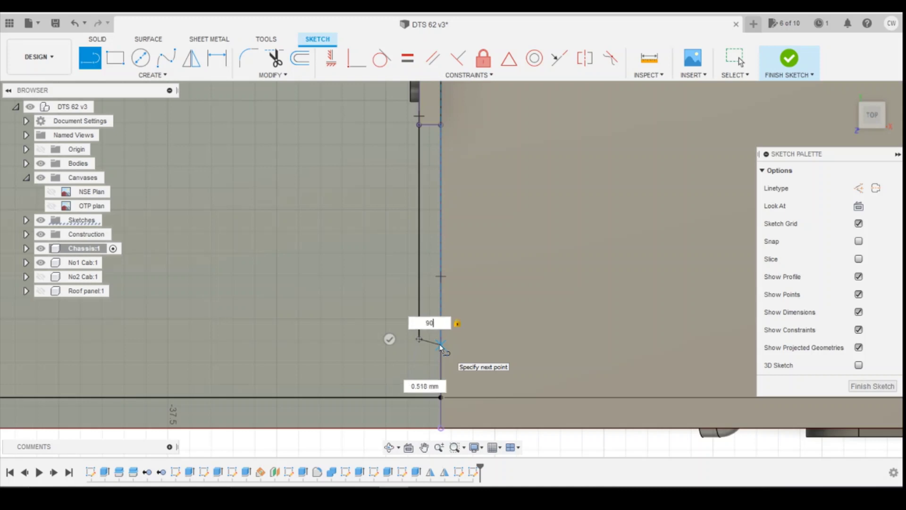
key("Tab")
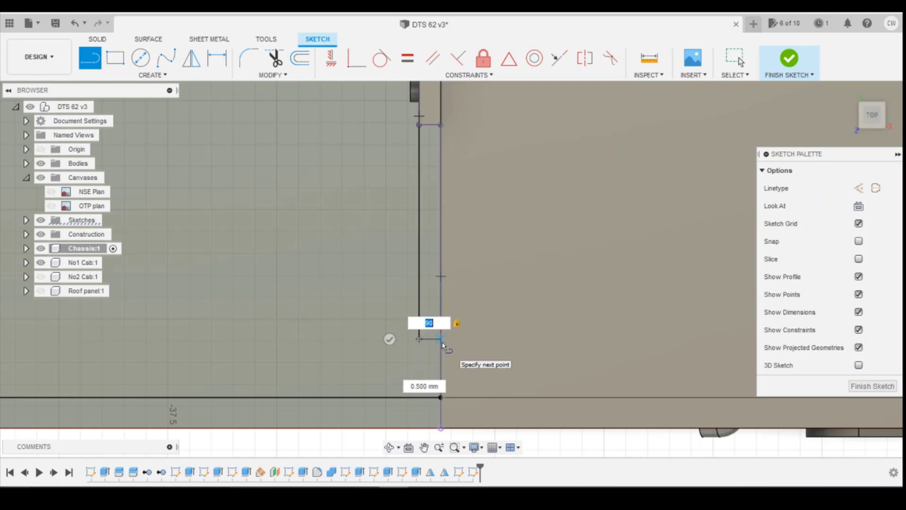
key("Return")
scroll(465, 356, "down", 3)
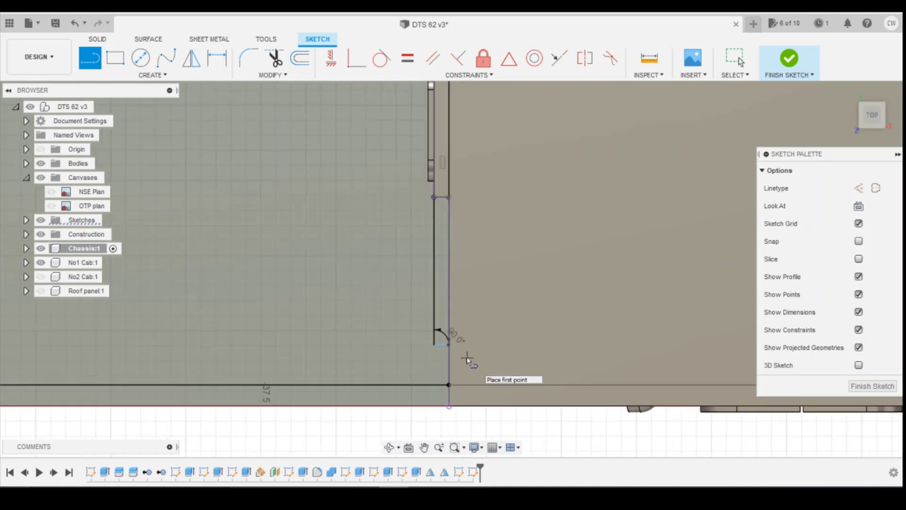
Step: Dimension the end corner of the door frame outline 1.4 mm from the rectangle's origin-side long edge
key("d")
left_click(441, 350)
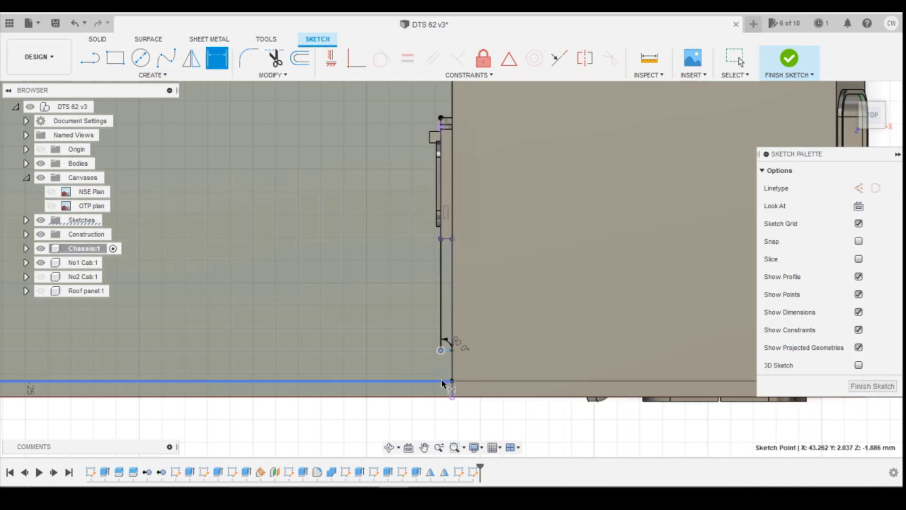
left_click(446, 379)
left_click(507, 365)
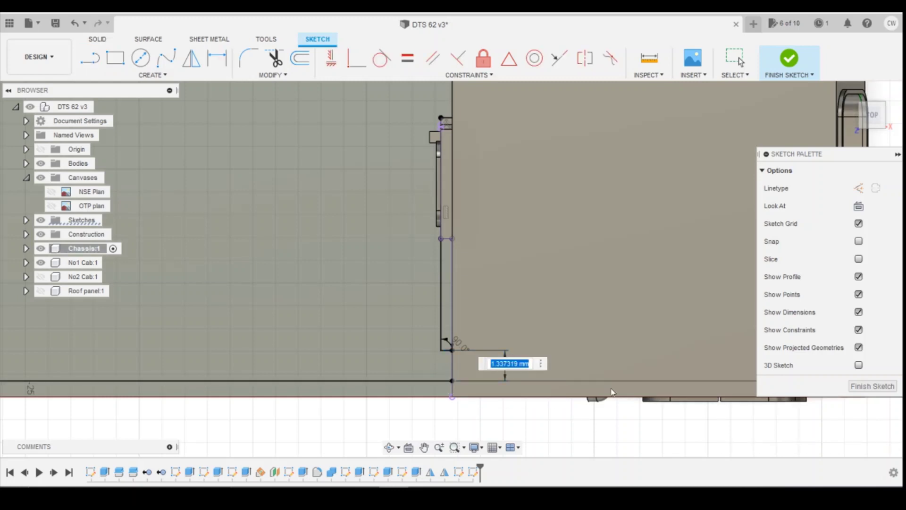
type("1.4")
key("Return")
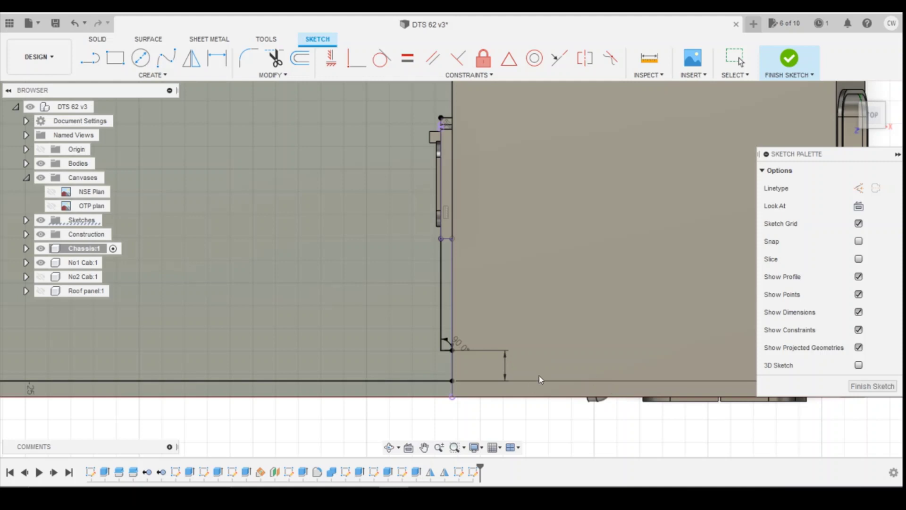
key("d")
scroll(557, 258, "down", 5)
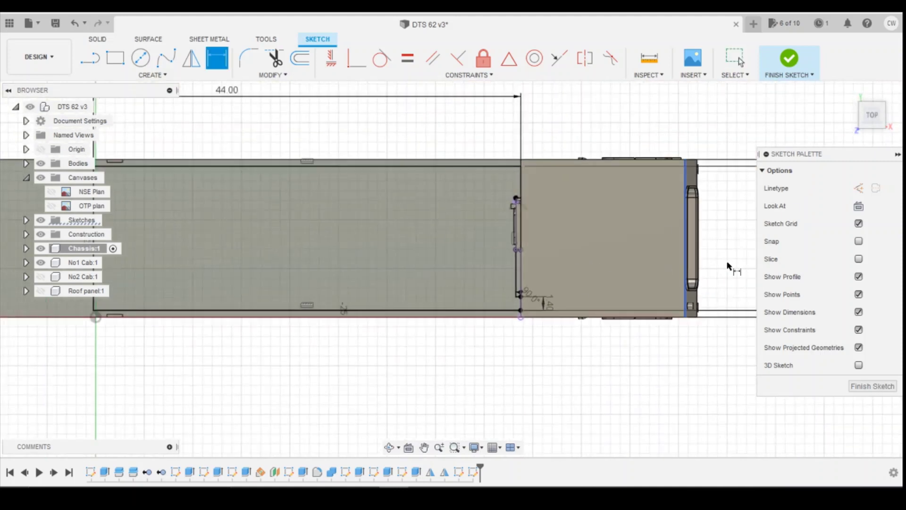
key("Escape")
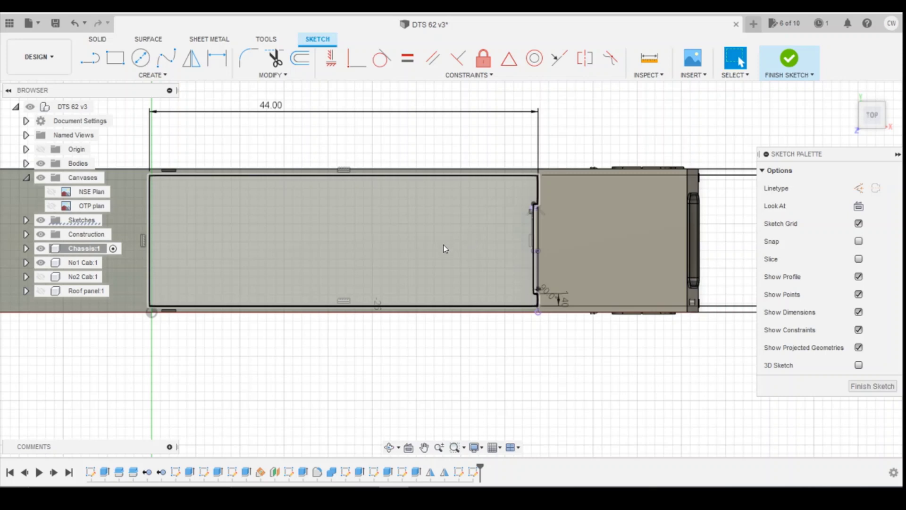
Step: Set up an upward extrusion of the large deck profile around the door frame outline with a distance of 0.5 mm
left_click(382, 235)
right_click(382, 234)
left_click(380, 265)
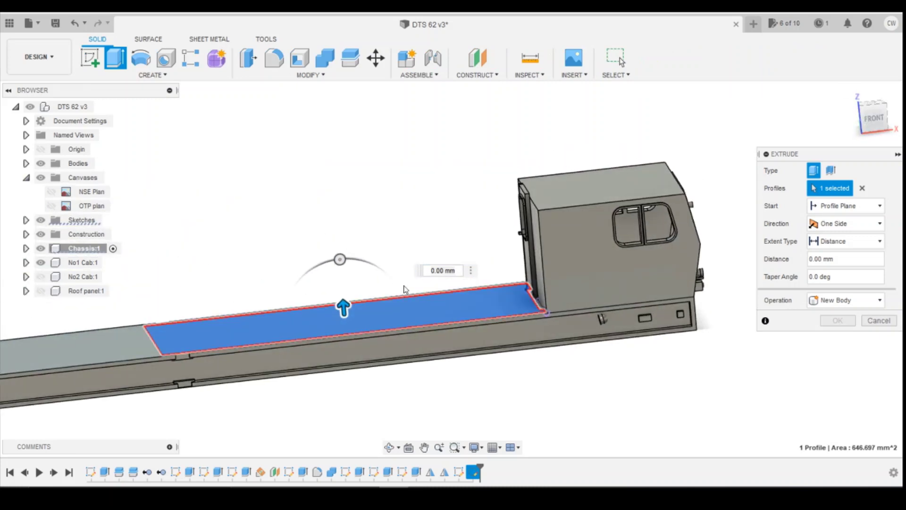
mouse_move(343, 306)
left_mouse_down()
mouse_move(342, 298)
mouse_move(345, 324)
left_mouse_up()
scroll(321, 296, "up", 4)
scroll(329, 304, "up", 3)
scroll(203, 315, "down", 2)
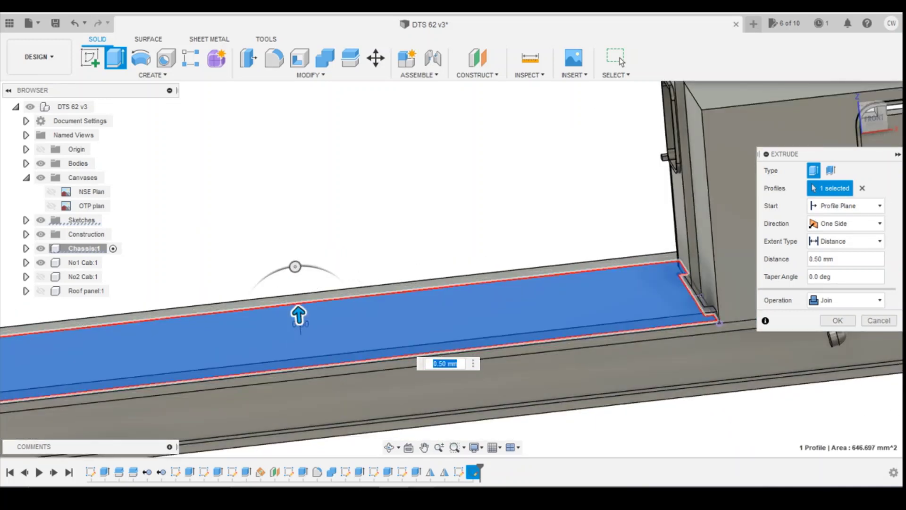
Step: Compare the side-view reference photos of DR72212 and DR72211 for the equipment and deck height along the chassis
mouse_move(364, 488)
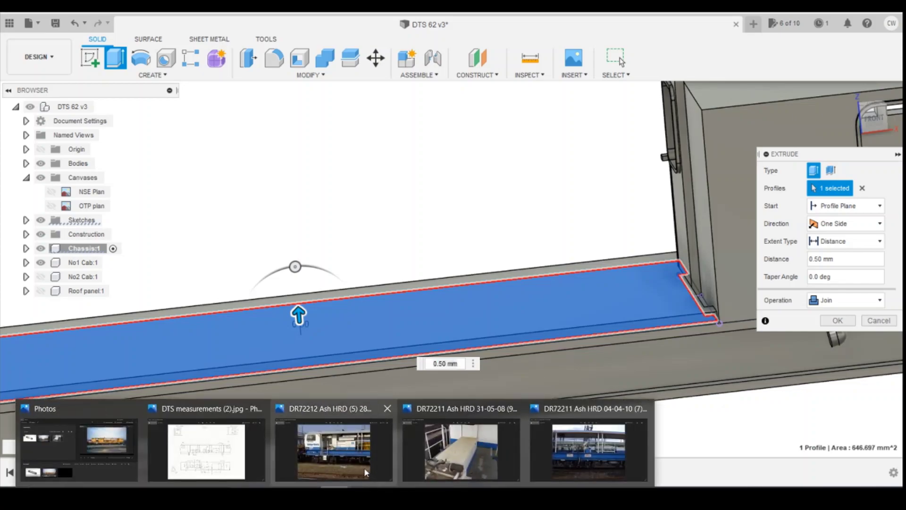
left_click(363, 467)
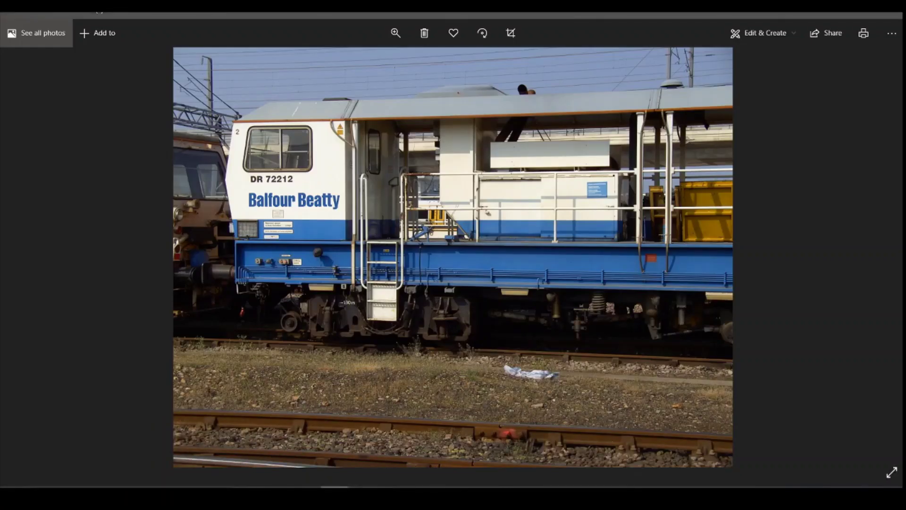
mouse_move(364, 488)
left_click(551, 449)
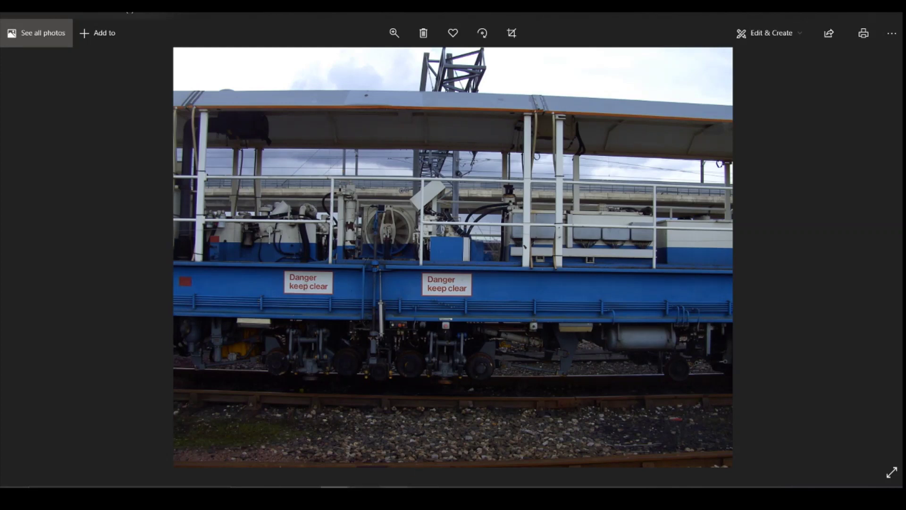
left_click(392, 443)
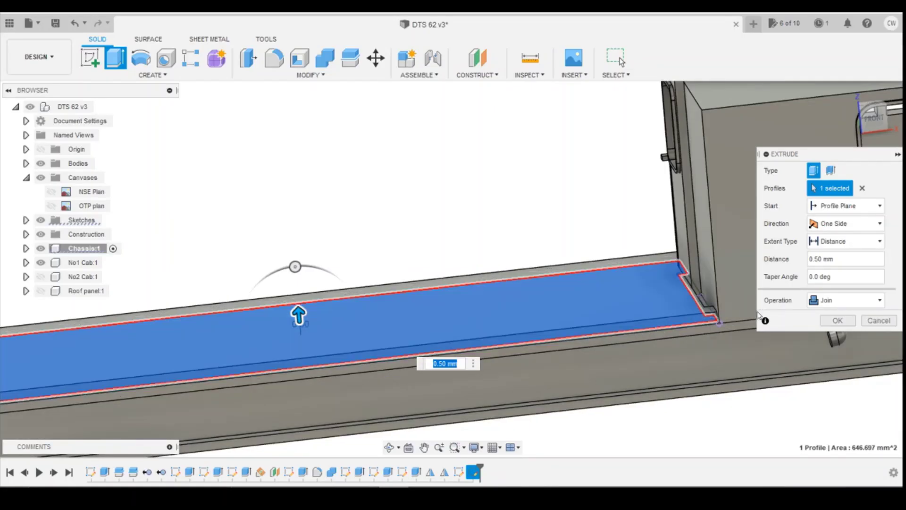
Step: Hide the No1 Cab component and complete the 0.5 mm deck extrusion as a join to the chassis
left_click(41, 263)
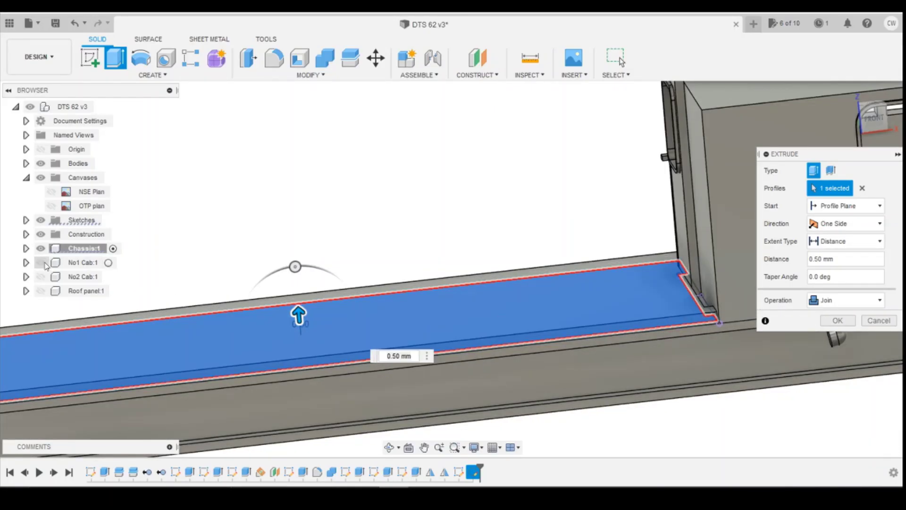
left_click(836, 320)
scroll(853, 281, "down", 3)
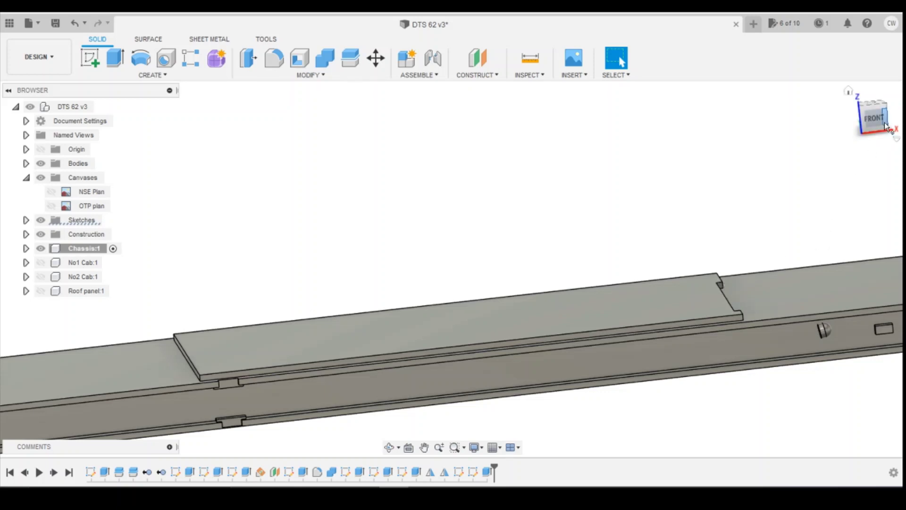
mouse_move(879, 127)
left_mouse_down()
mouse_move(844, 122)
mouse_move(843, 134)
mouse_move(857, 124)
left_mouse_up()
scroll(664, 263, "down", 5)
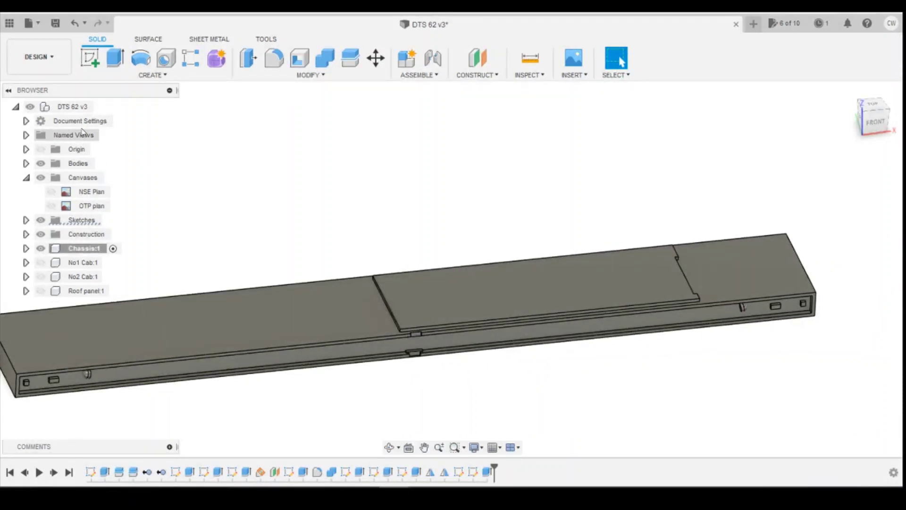
Step: Create an active internal component named "Tool box No1 end" under the top-level DTS 62 assembly
left_click(70, 107)
right_click(71, 108)
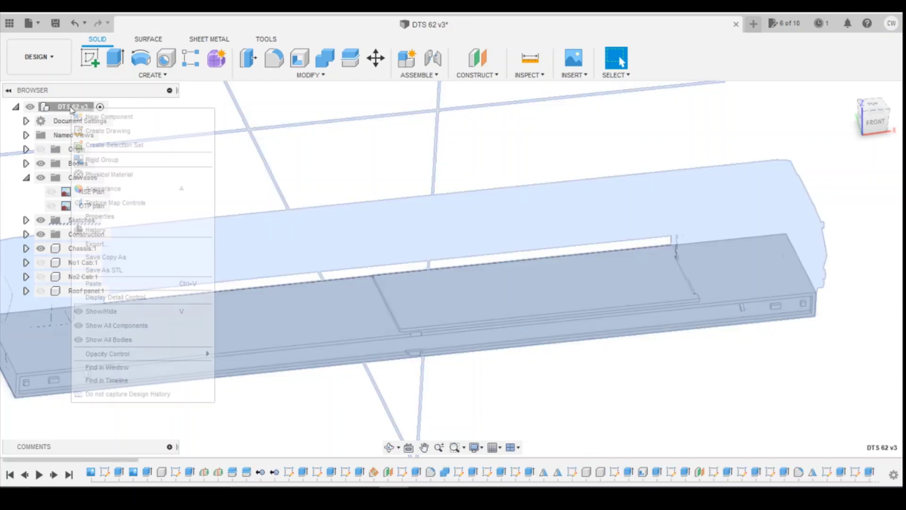
left_click(91, 116)
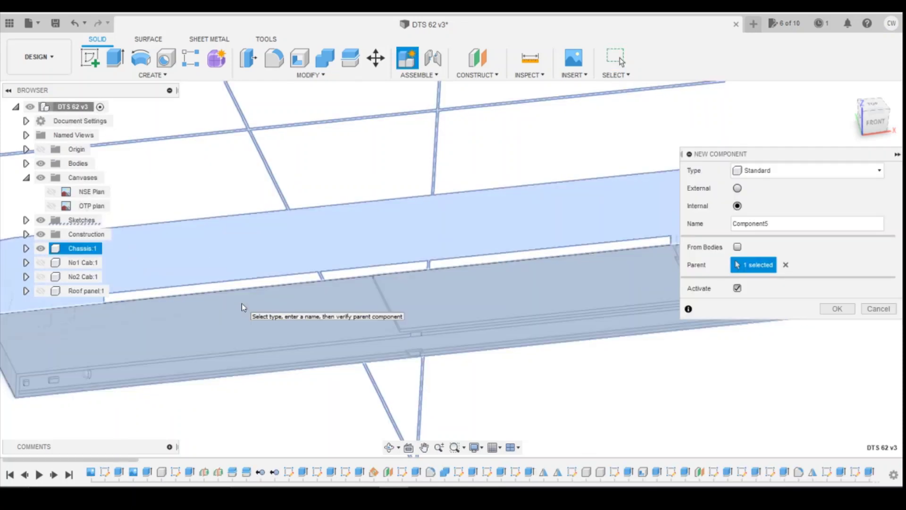
left_click_drag(798, 224, 707, 223)
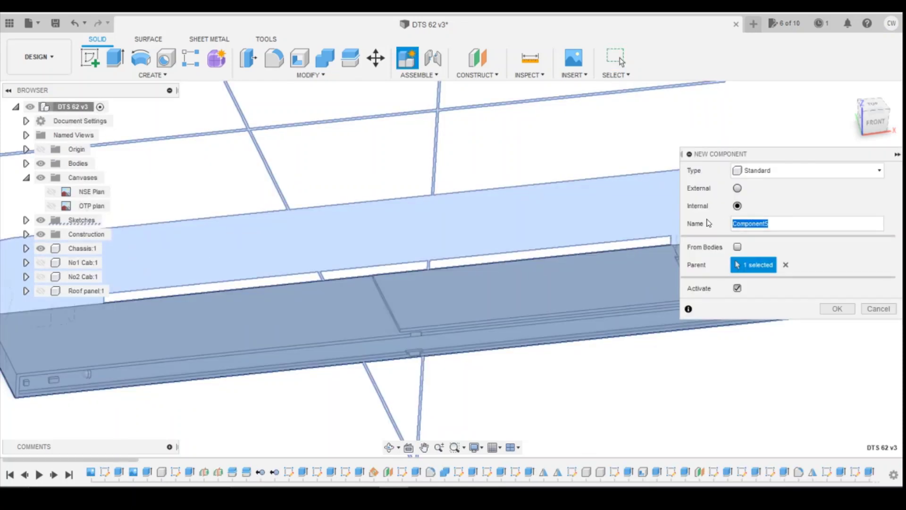
type("Tool box No1 end")
key("Return")
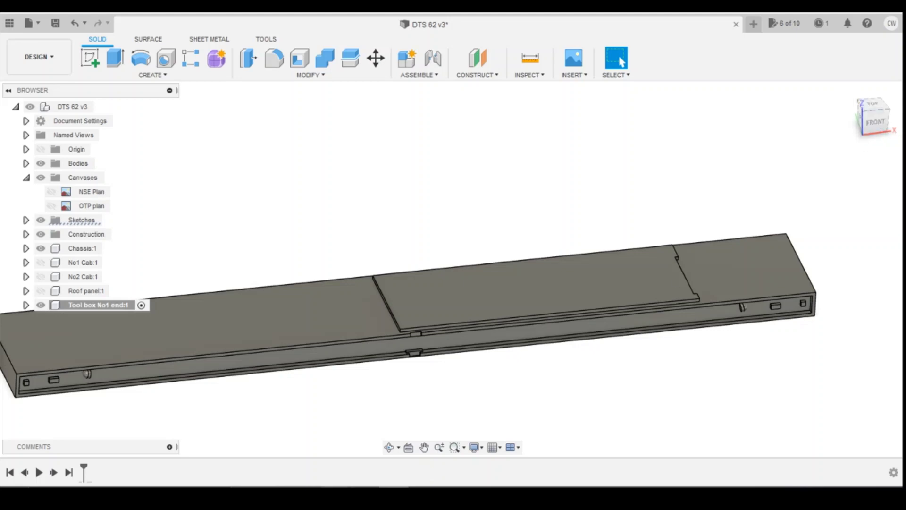
Step: Examine both sheets of the hand-drawn DTS measurements for the dimensions and position of the tool box at the No1 end
left_click(233, 468)
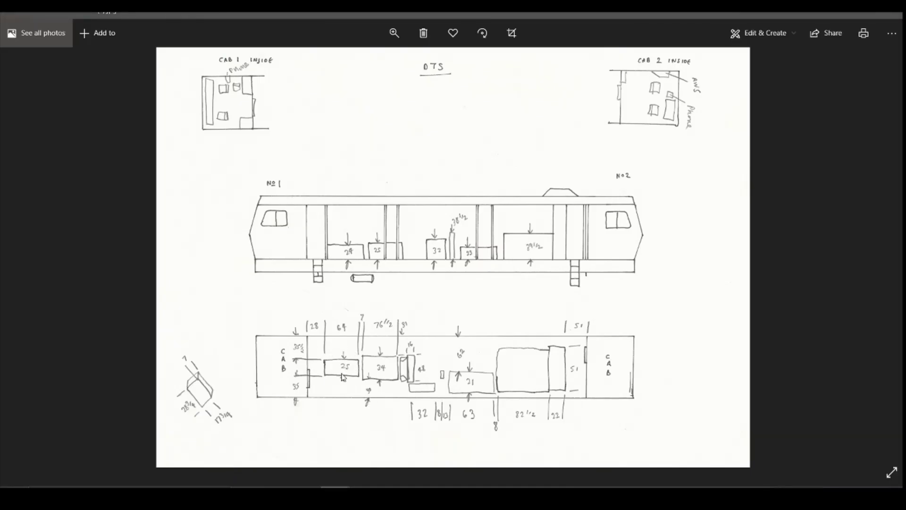
key("Right")
key("Left")
key("Right")
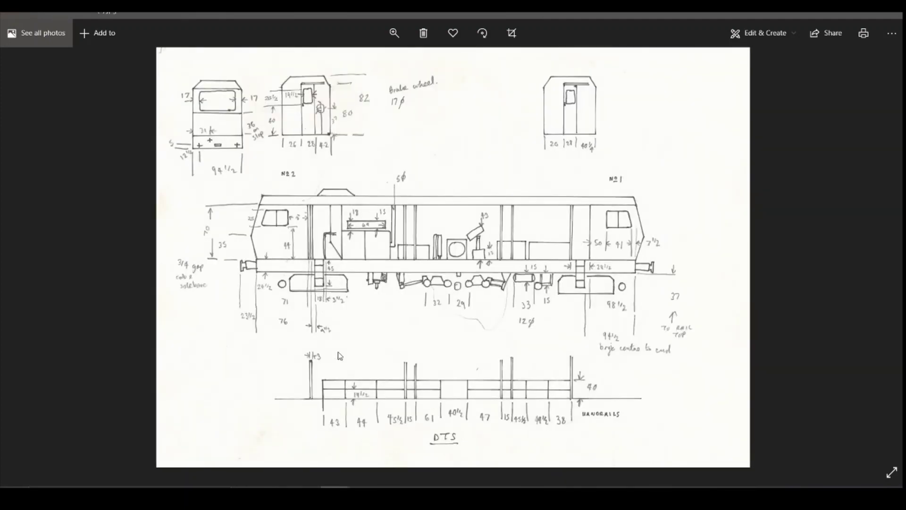
Step: Compare the scanned DTS side-view and plan sheets to establish where the No1 end tool box sits on the deck
key("Left")
key("Left")
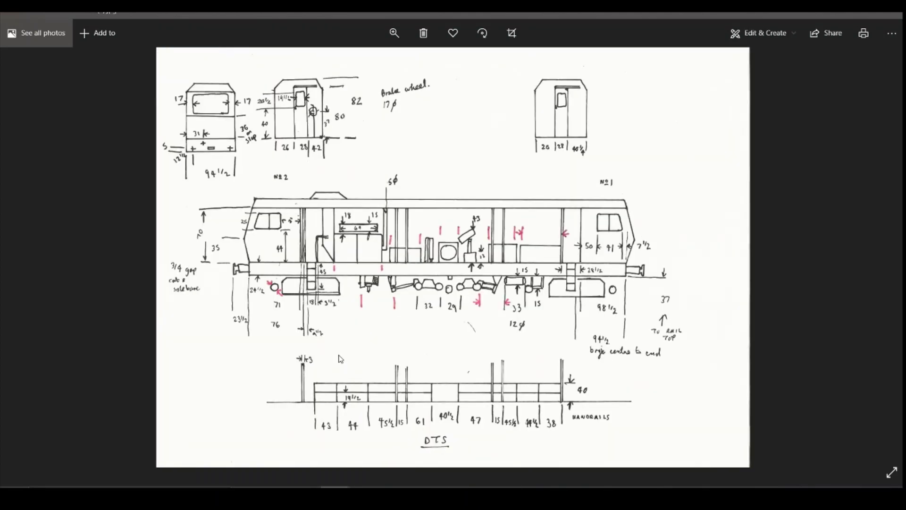
key("Right")
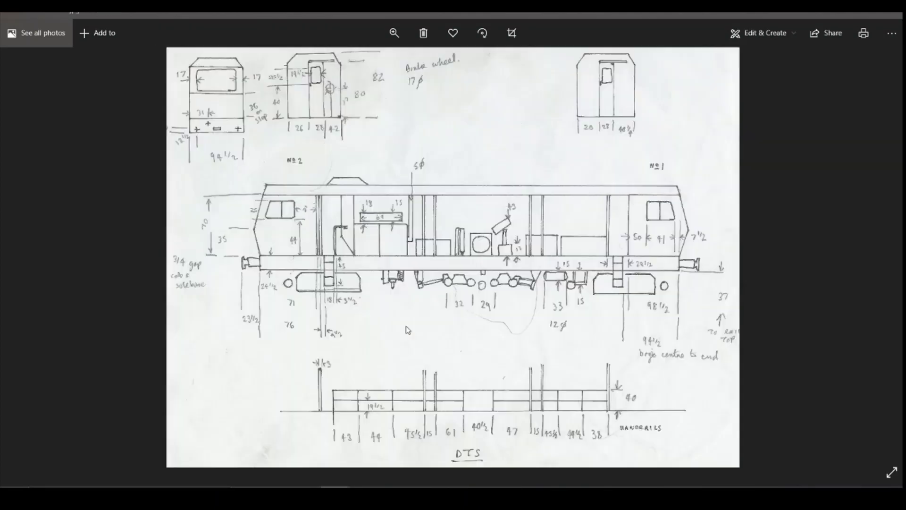
key("Right")
key("Left")
key("Right")
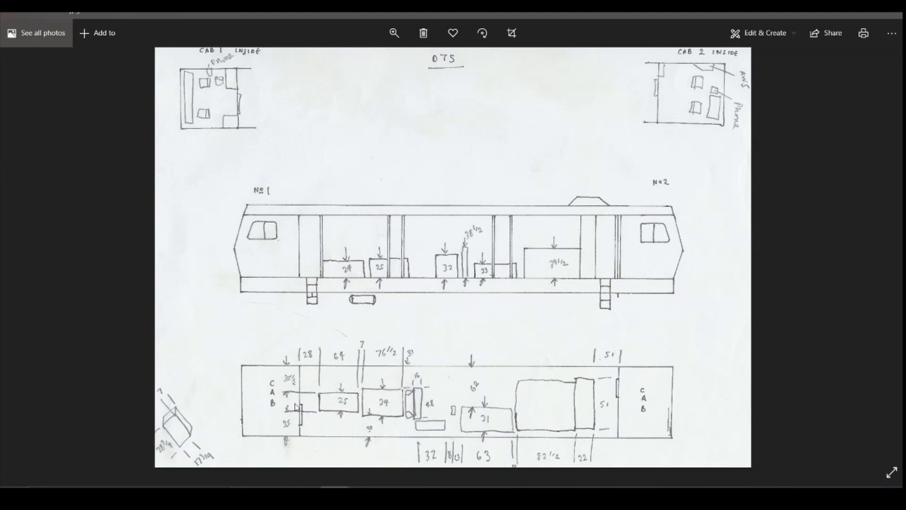
key("Right")
key("Left")
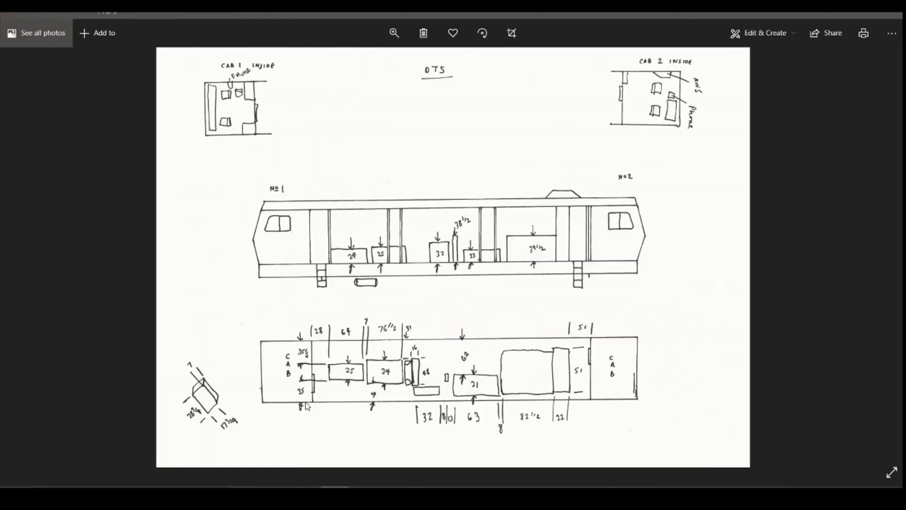
key("Right")
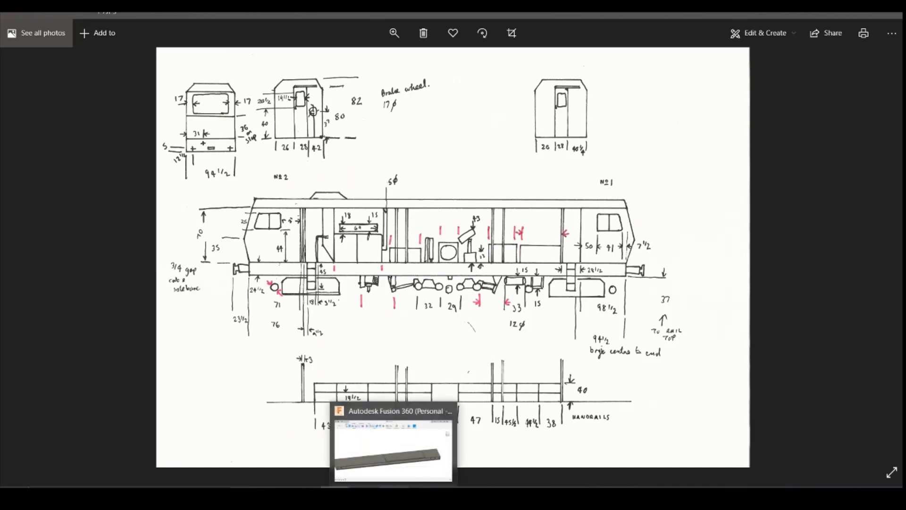
Step: Back in Fusion 360, sketch a center rectangle about 14.2 by 5.9 mm on the raised deck's top face, near the No1 end
left_click(393, 497)
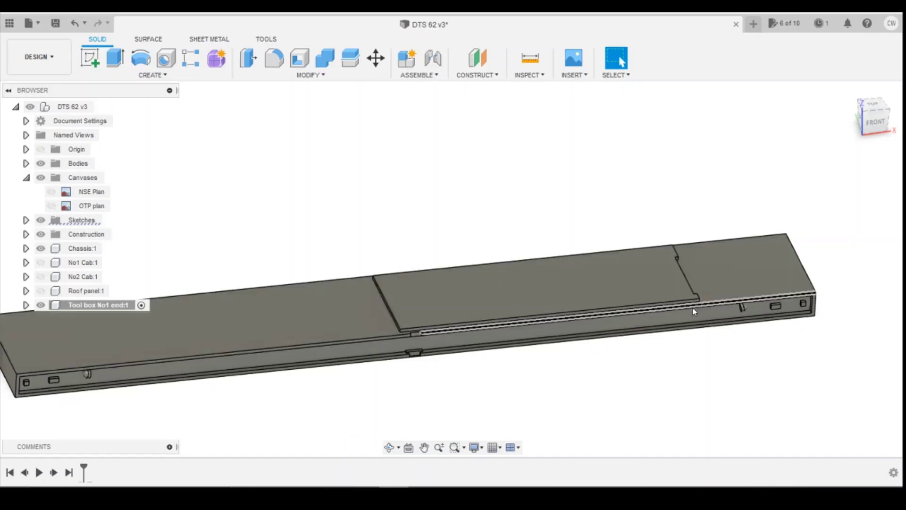
left_click(87, 64)
left_click(609, 285)
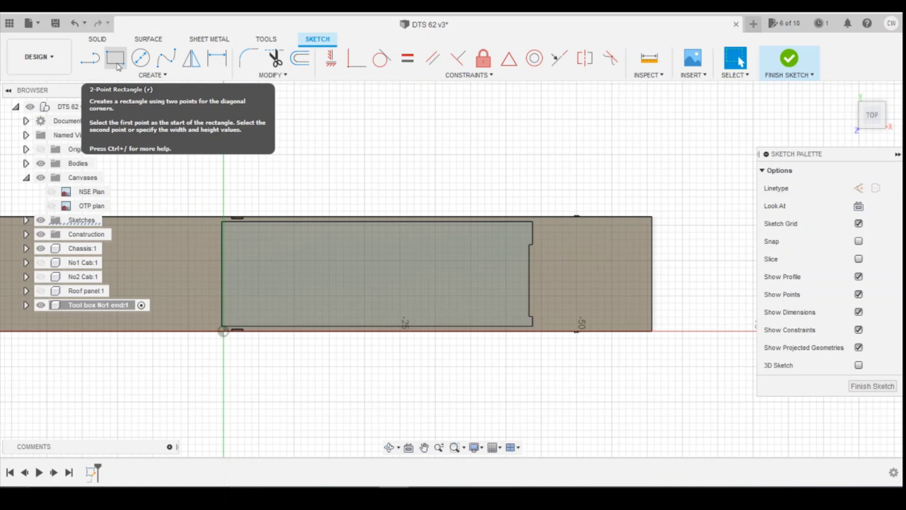
left_click(117, 65)
left_click(127, 76)
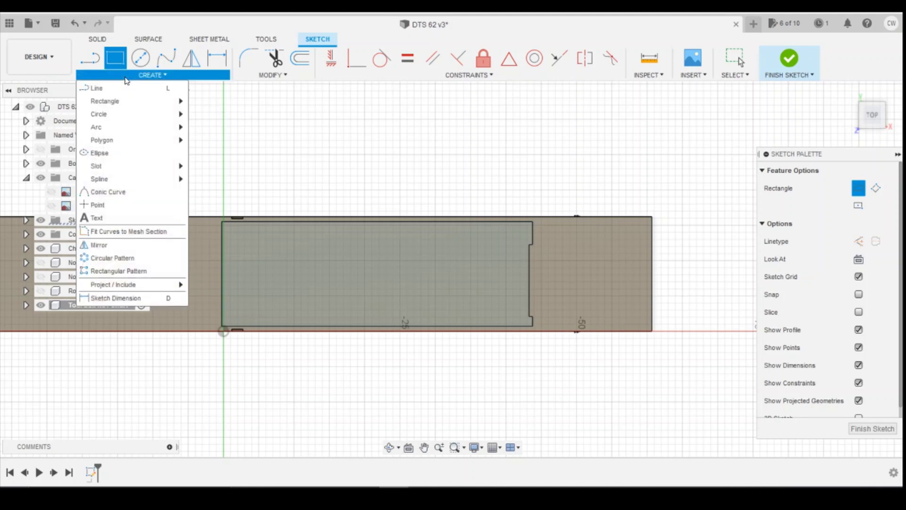
mouse_move(170, 101)
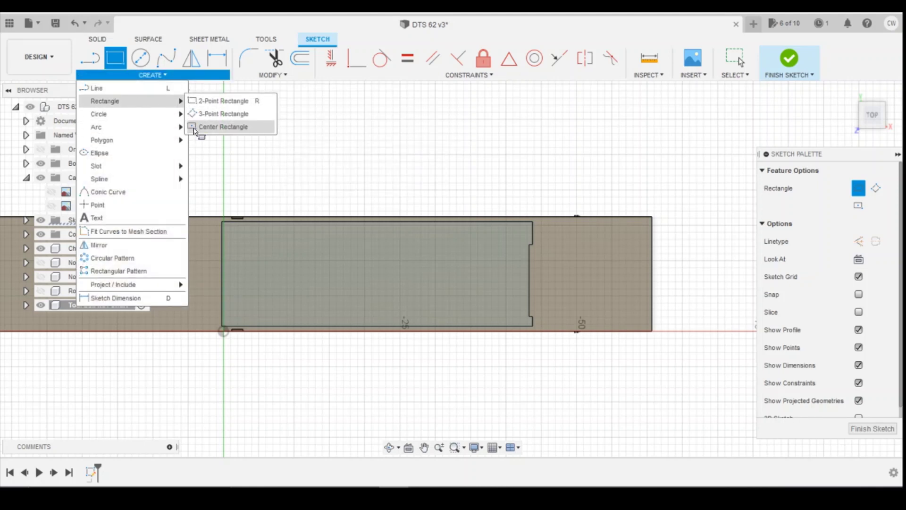
left_click(221, 126)
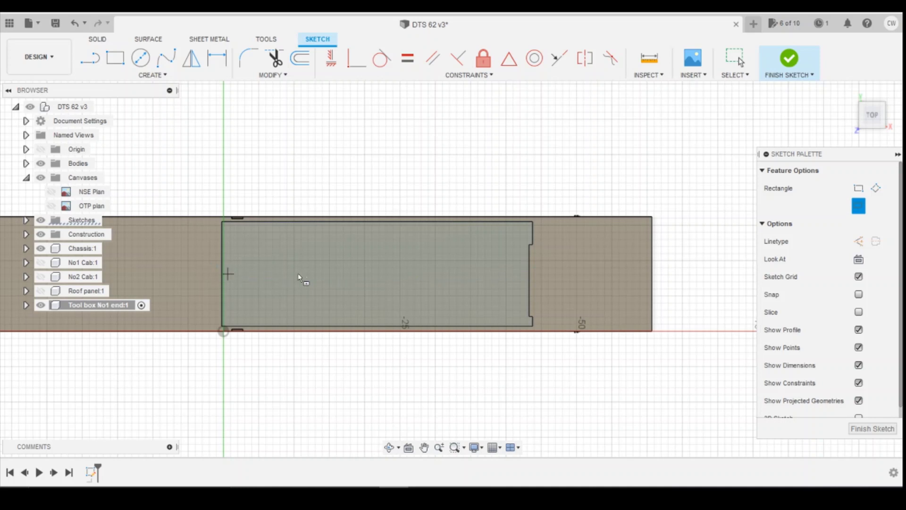
left_click(454, 274)
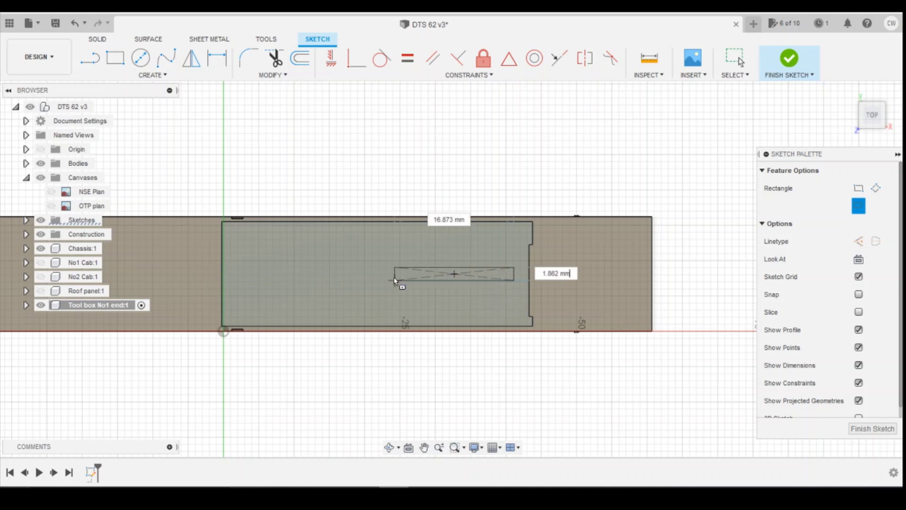
left_click(405, 294)
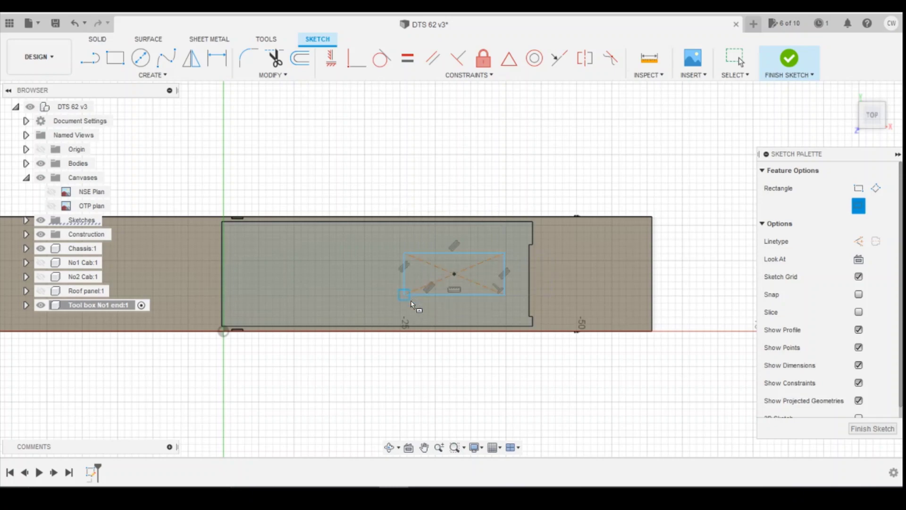
Step: Check the tool box width on the DTS plan drawing and convert 25 inches to millimetres in the browser's unit converter
key("alt+Tab")
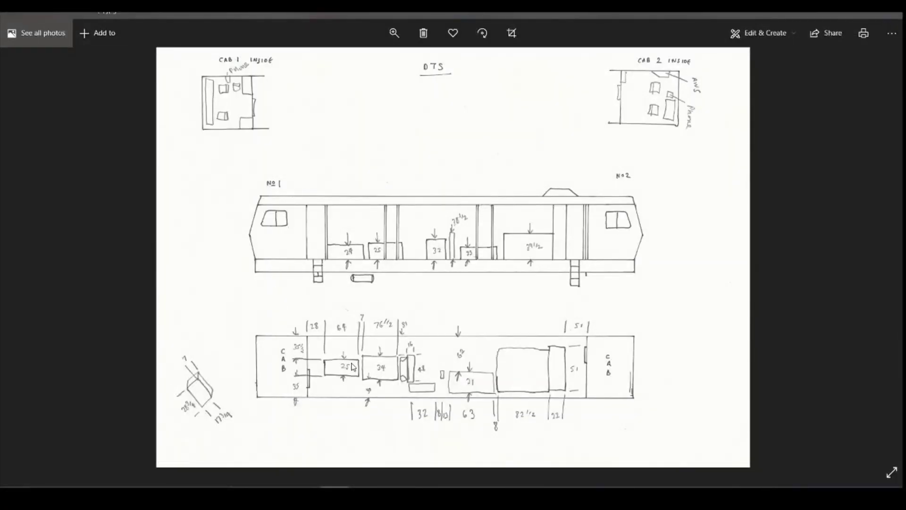
key("alt+Tab")
left_click_drag(154, 208, 112, 208)
type("25")
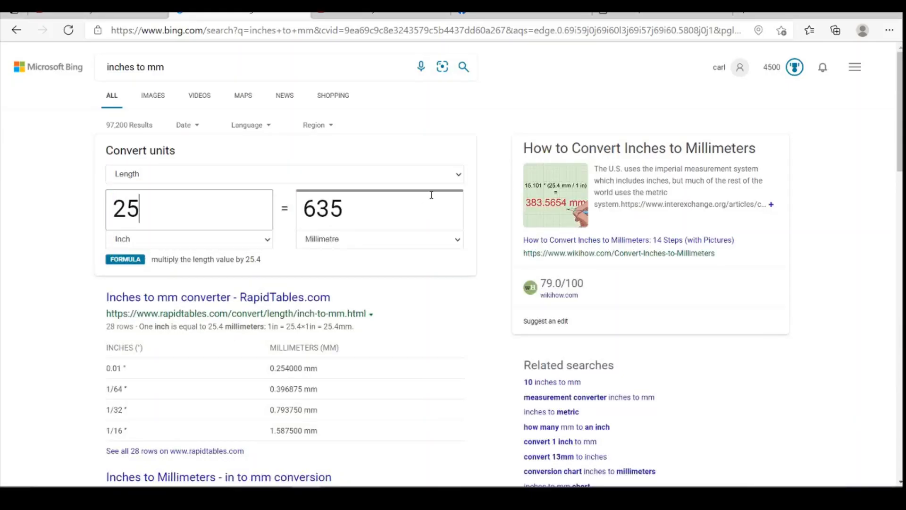
Step: In the Fusion 360 sketch, dimension the distance between the rectangle's long edges, try 635/148 mm, and undo that value change
key("alt+Tab")
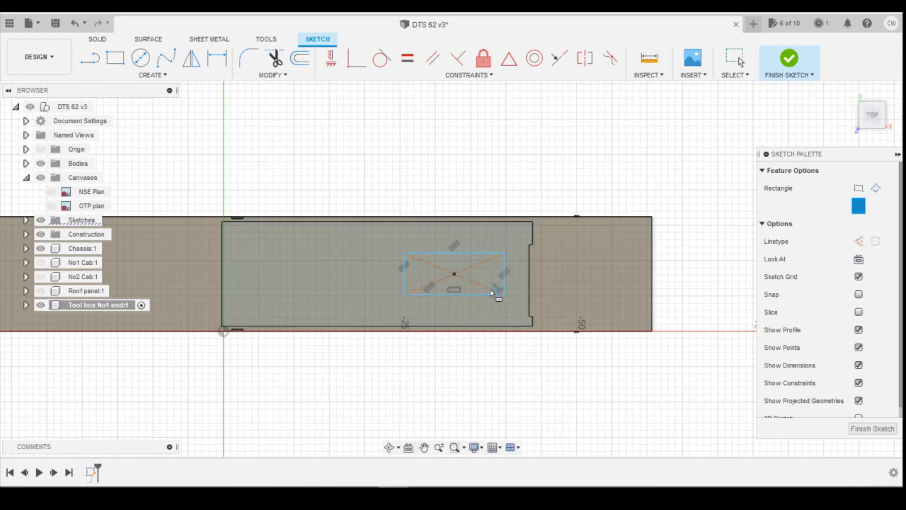
key("d")
left_click(465, 252)
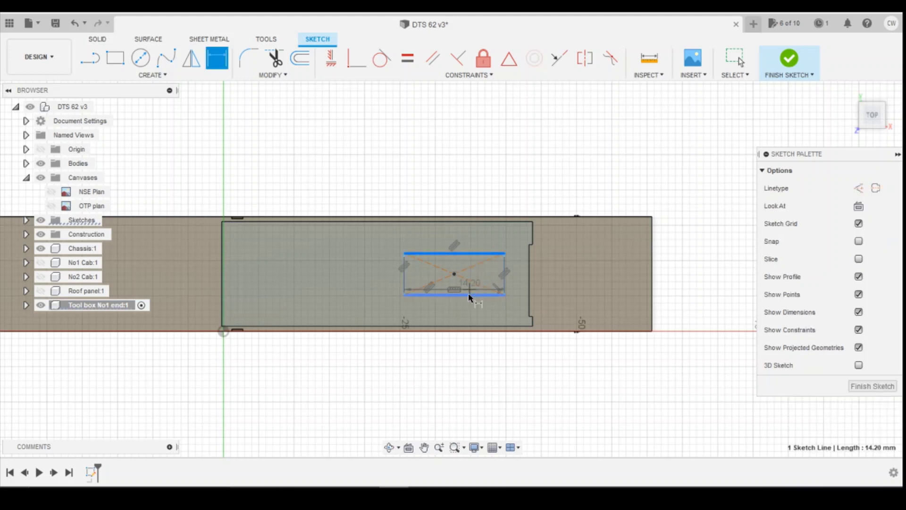
left_click(468, 294)
left_click(703, 278)
type("6")
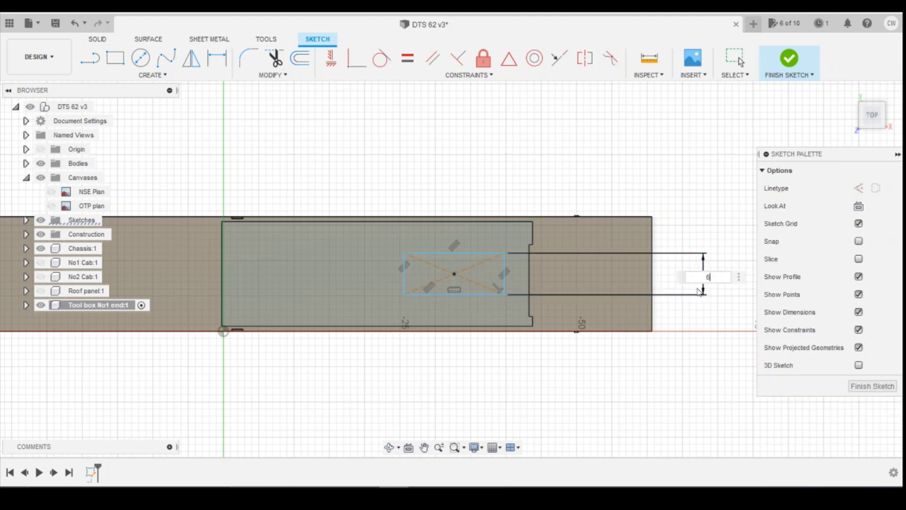
type("35/148")
key("Return")
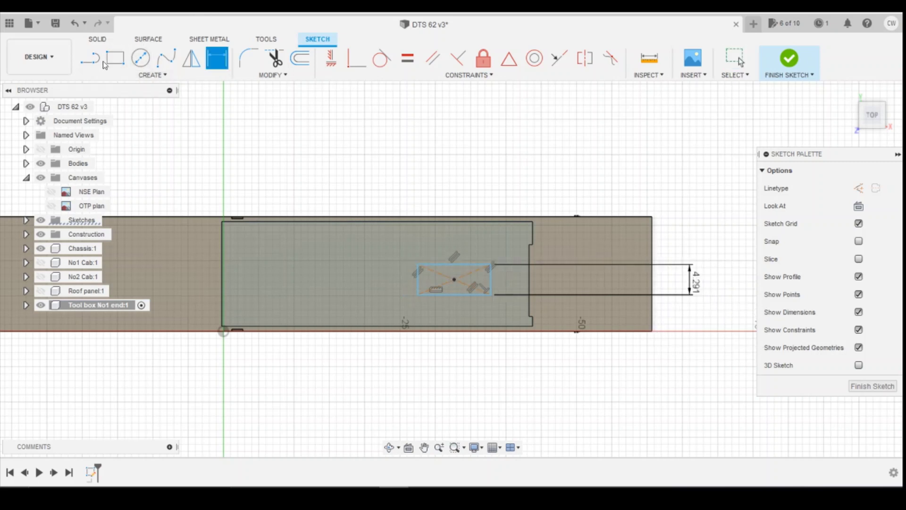
key("Escape")
left_click(75, 23)
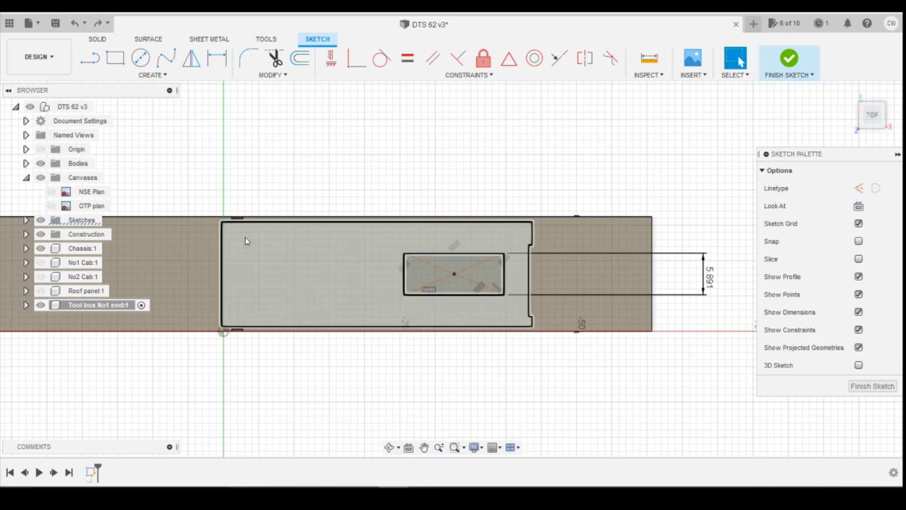
Step: Draw a horizontal construction line from the midpoint of the raised deck's inner end edge to just past the rectangle's centre
left_click(90, 58)
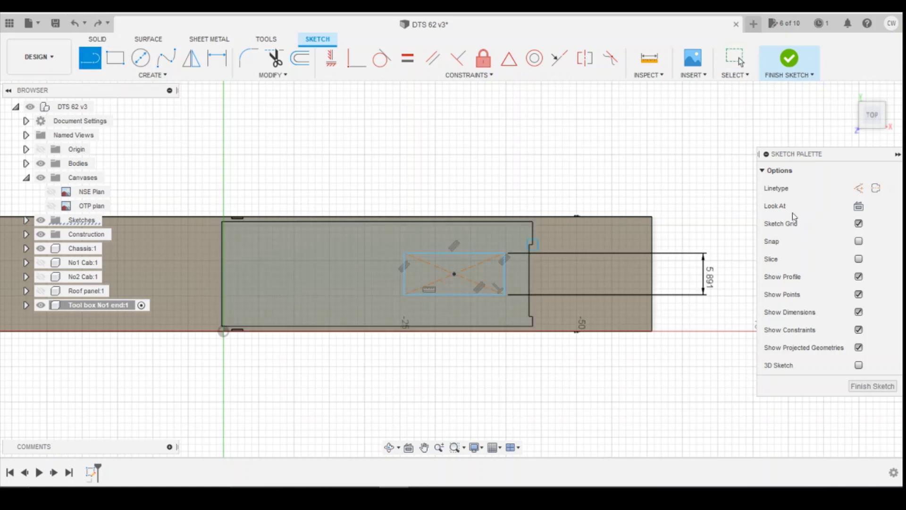
left_click(859, 188)
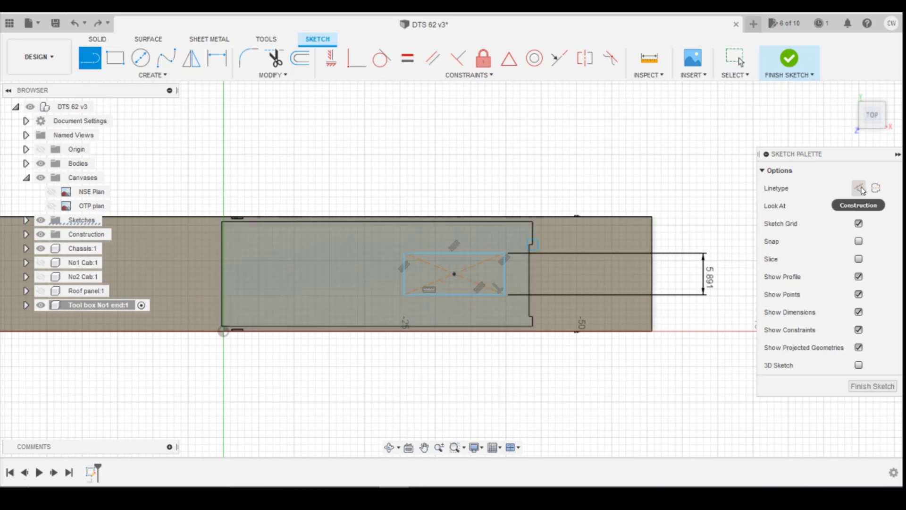
left_click(222, 274)
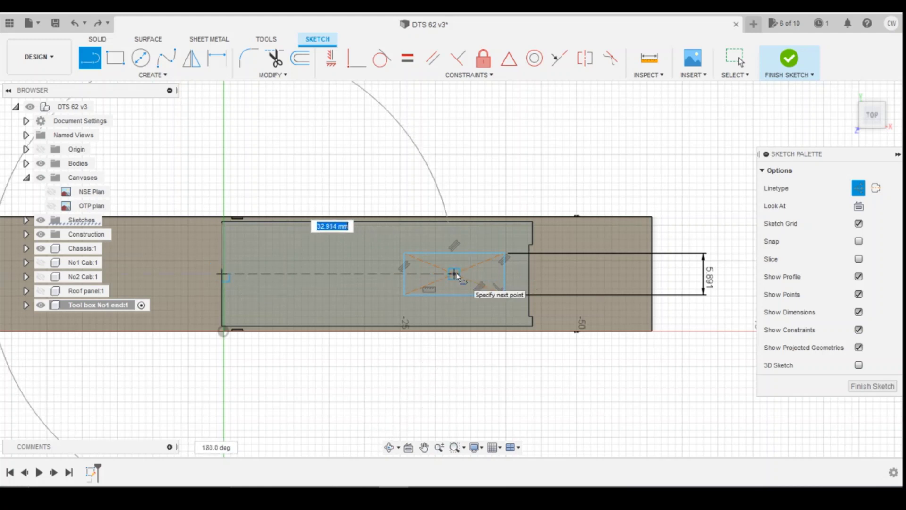
left_click(480, 272)
key("Escape")
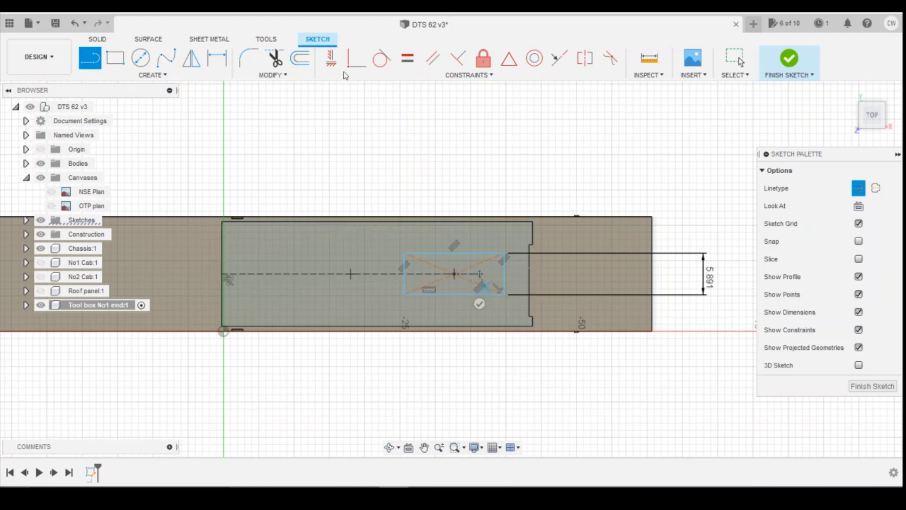
Step: Apply a coincident constraint between the rectangle's centre point and the horizontal construction line
left_click(357, 59)
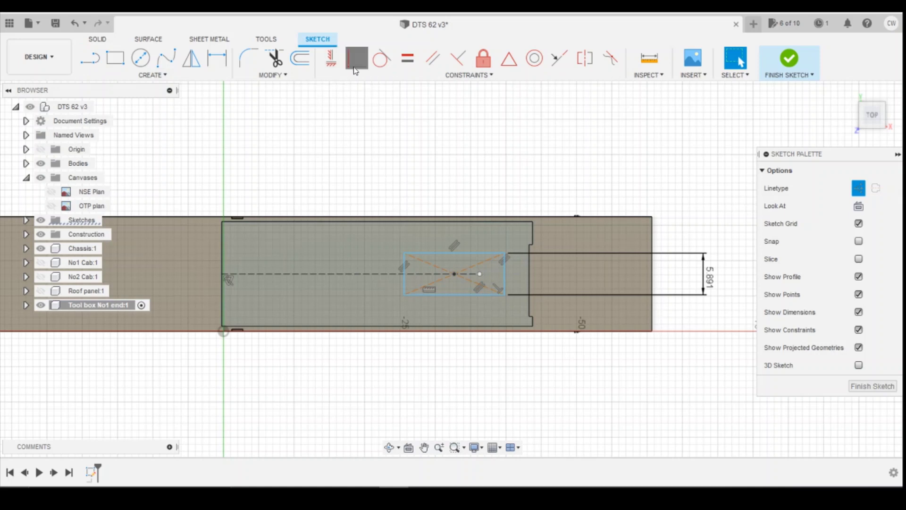
left_click(454, 273)
left_click(433, 273)
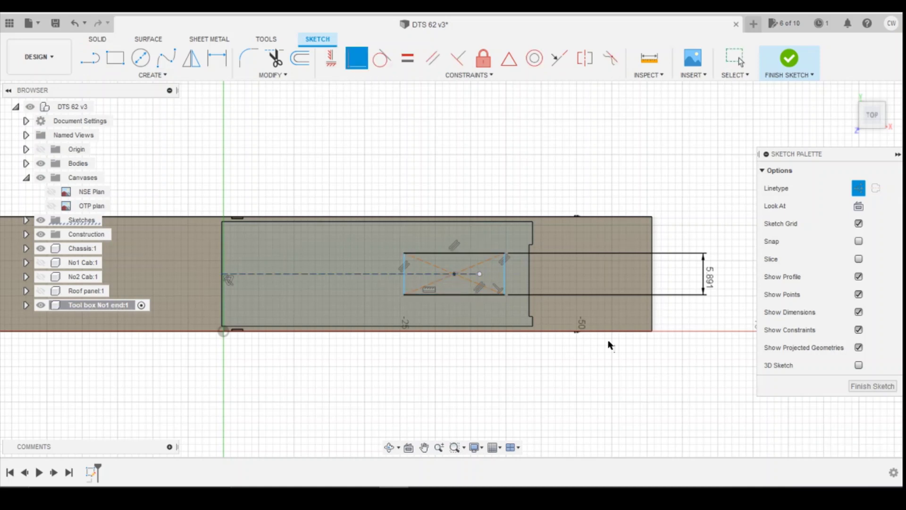
key("Escape")
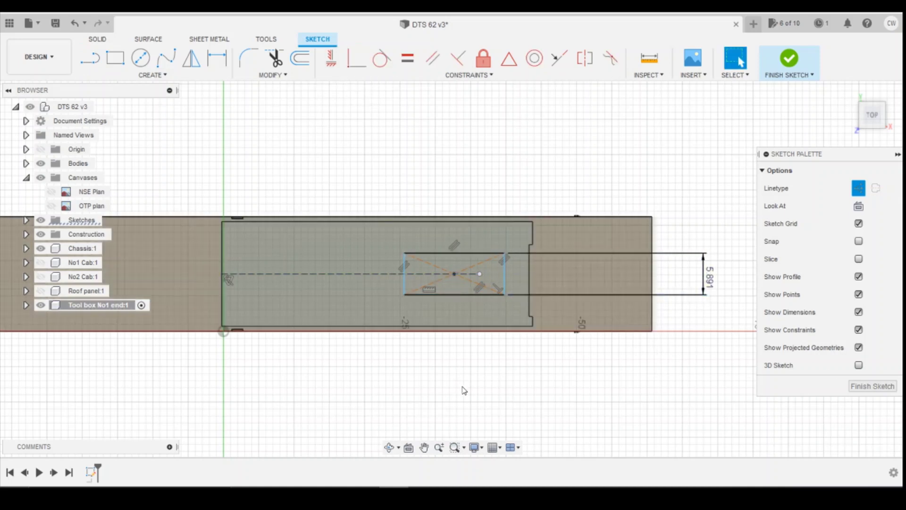
Step: Recheck the converted width in the browser and set the tool box rectangle's width dimension to 635/148 mm
key("alt+Tab")
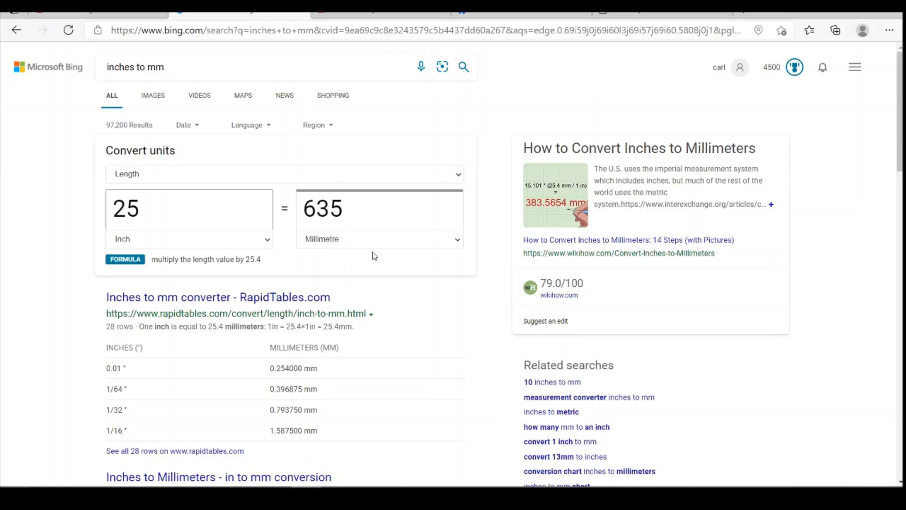
key("alt+Tab")
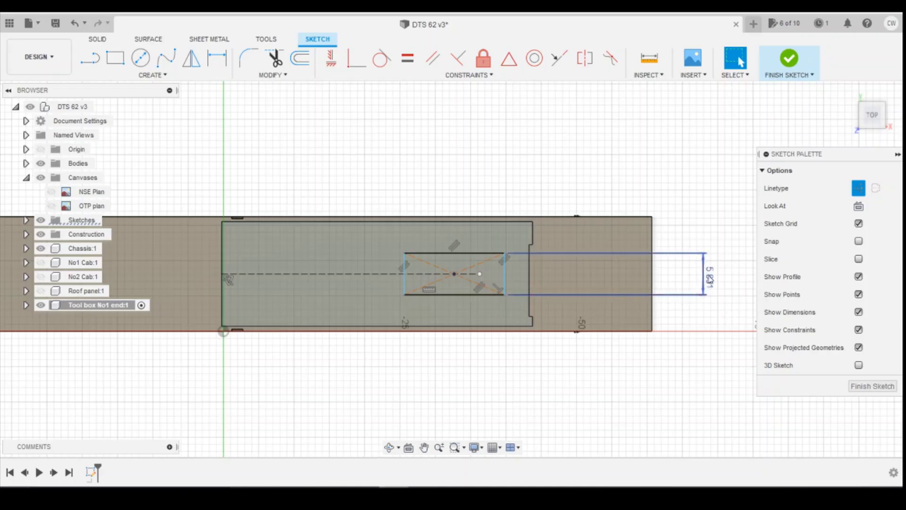
double_click(702, 284)
type("63")
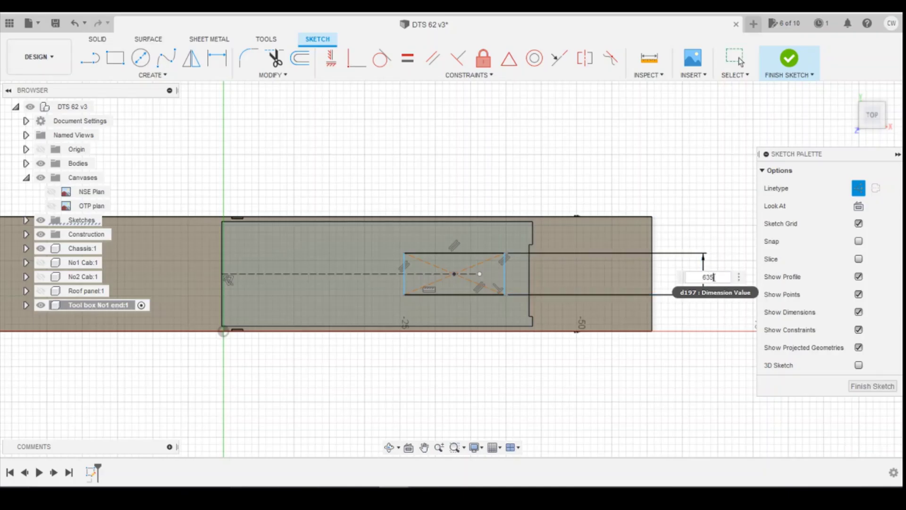
type("5")
key("Return")
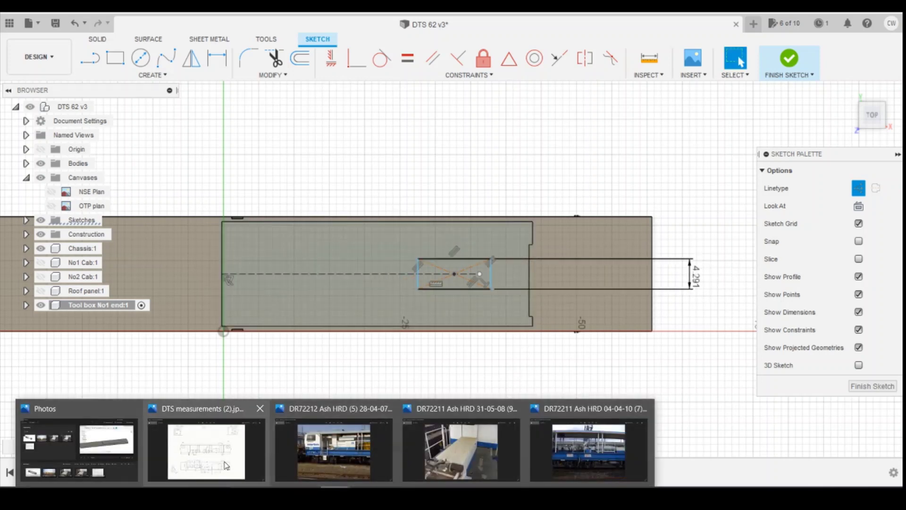
Step: Check the tool box length on the DTS measurements drawing and convert 64 inches to millimetres in the browser
left_click(226, 462)
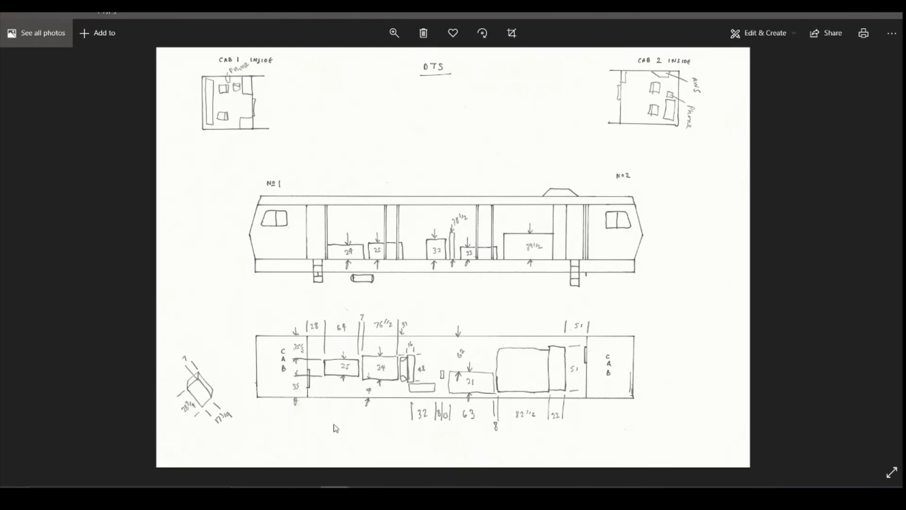
key("alt+Tab")
double_click(202, 216)
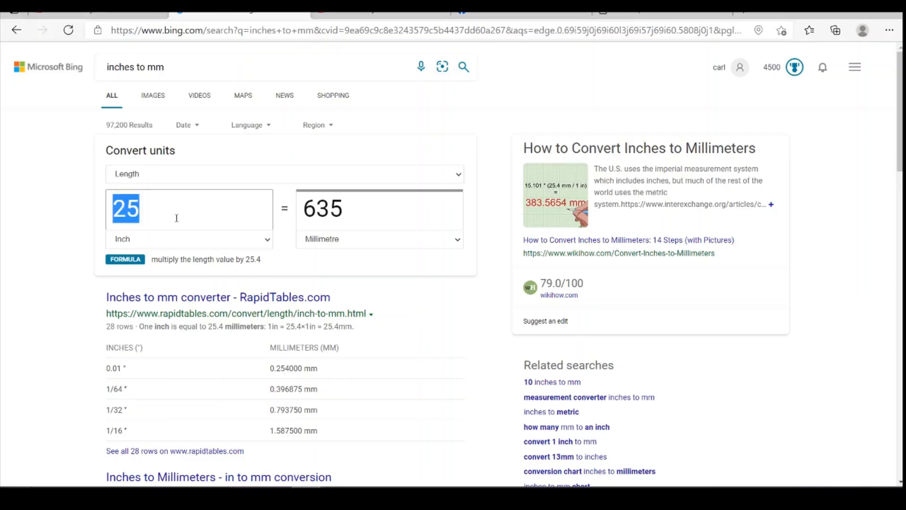
type("64")
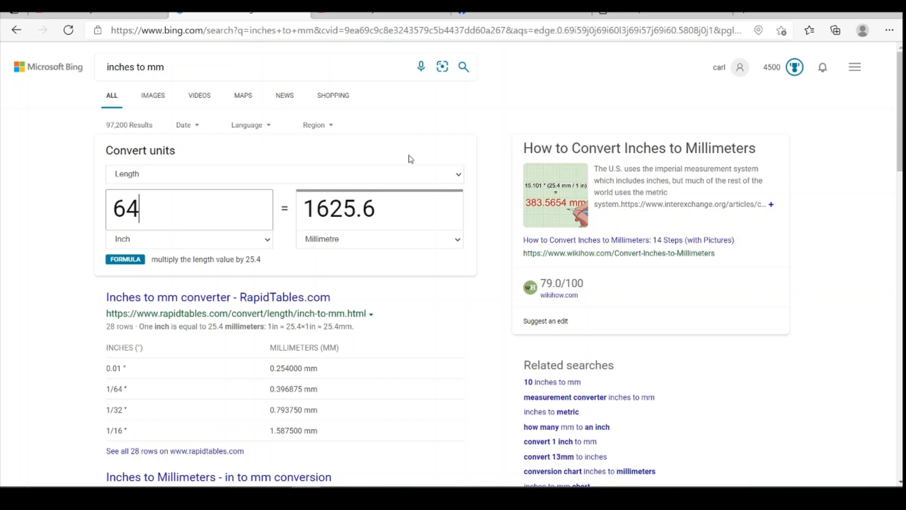
Step: Return to the DTS 62 sketch and dimension the tool box rectangle's length as 1625.6/148 mm
key("alt+Tab")
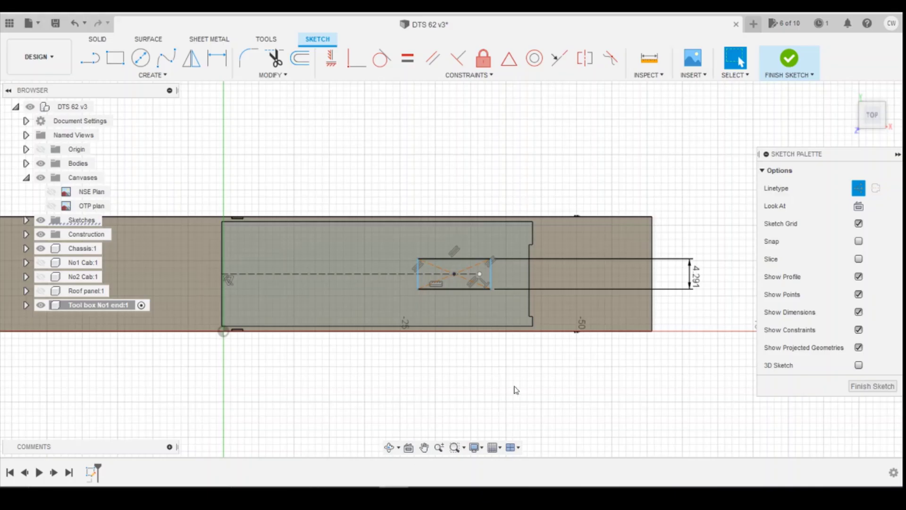
key("d")
left_click(454, 288)
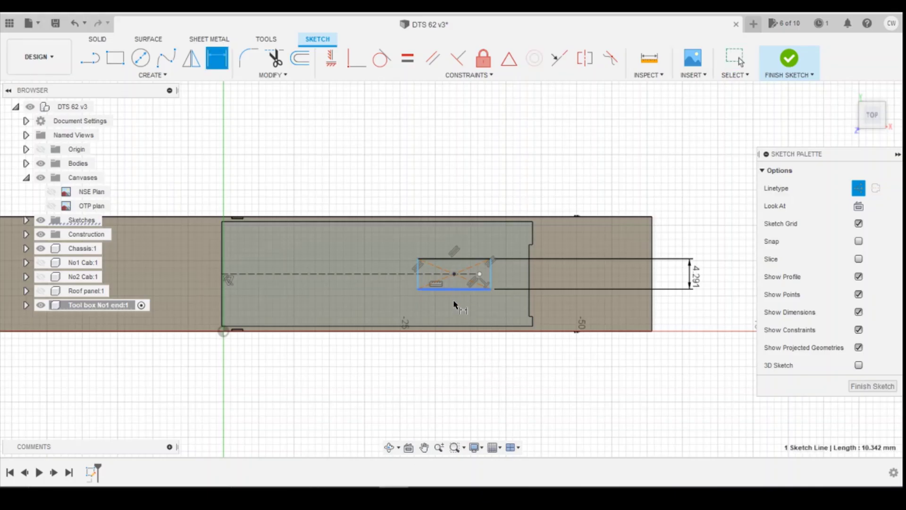
left_click(455, 303)
type("162")
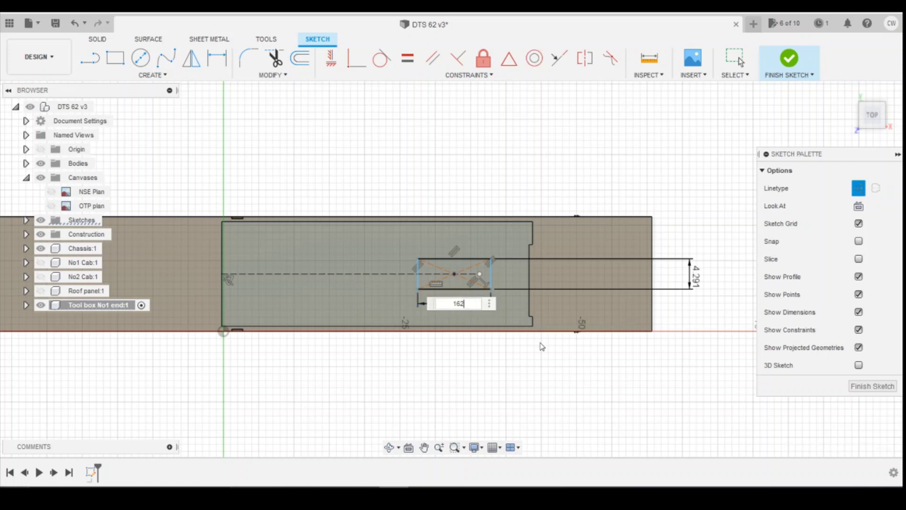
type("5.6/148")
key("Return")
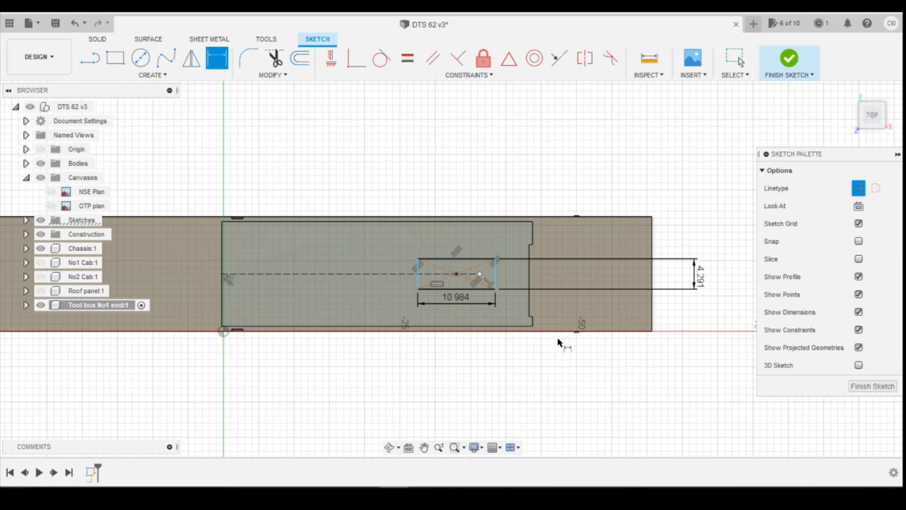
Step: Convert 28 inches to millimetres in the browser for the gap between the tool box and the cab
mouse_move(305, 498)
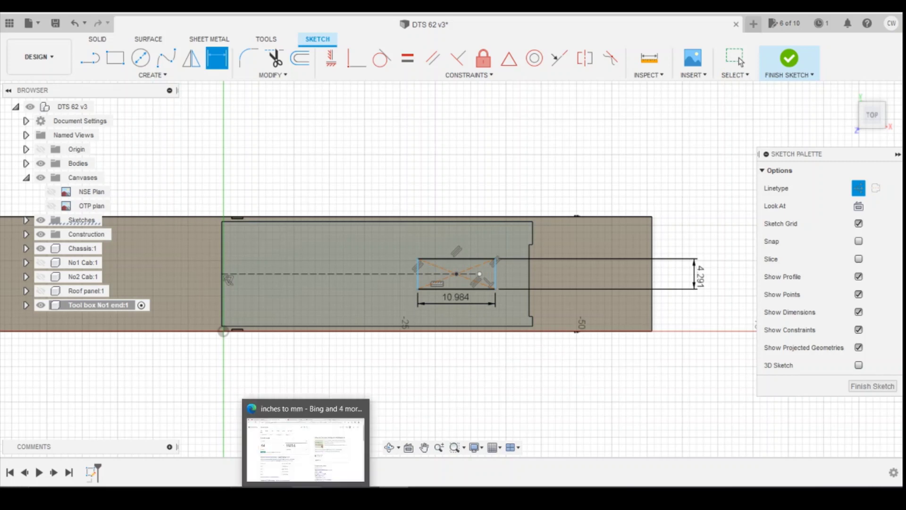
mouse_move(335, 497)
left_click(208, 471)
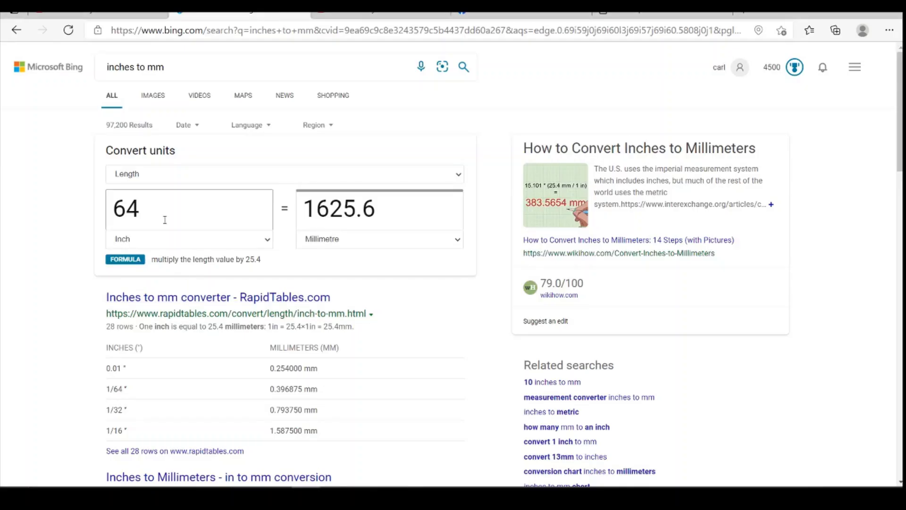
left_click_drag(161, 215, 67, 212)
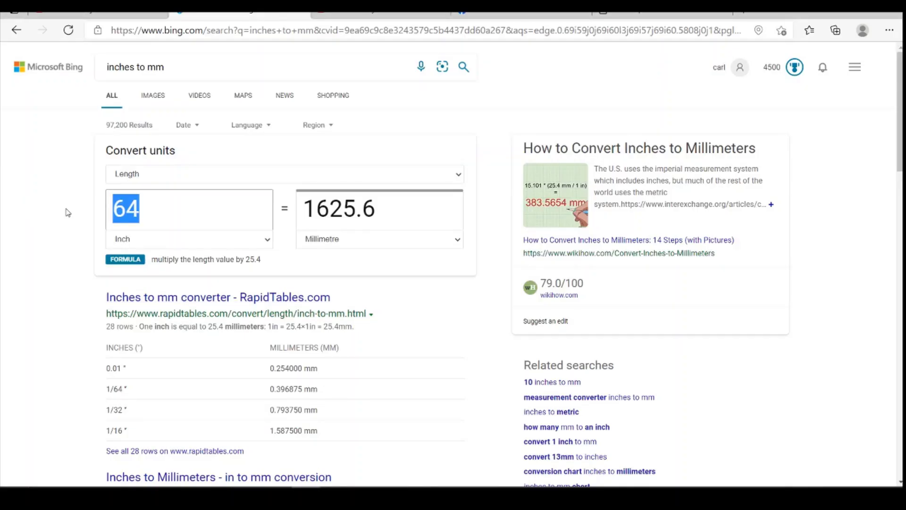
type("28")
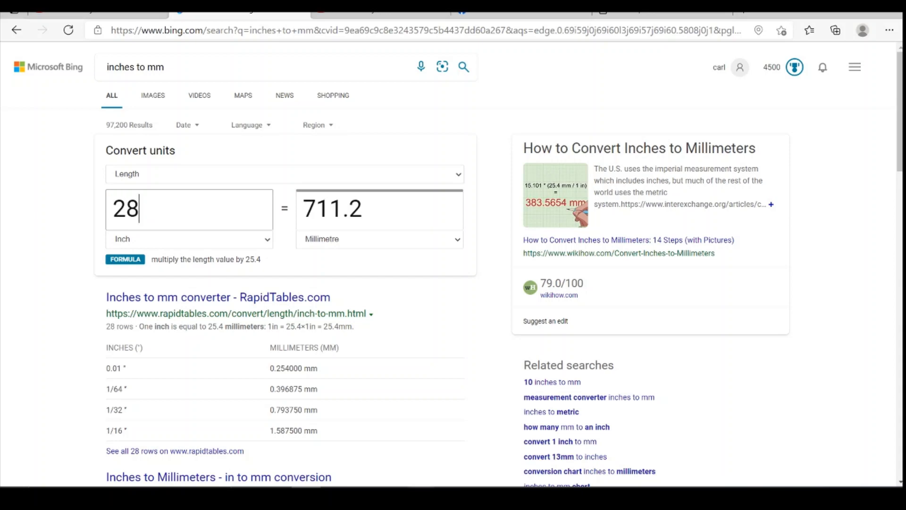
left_click(394, 496)
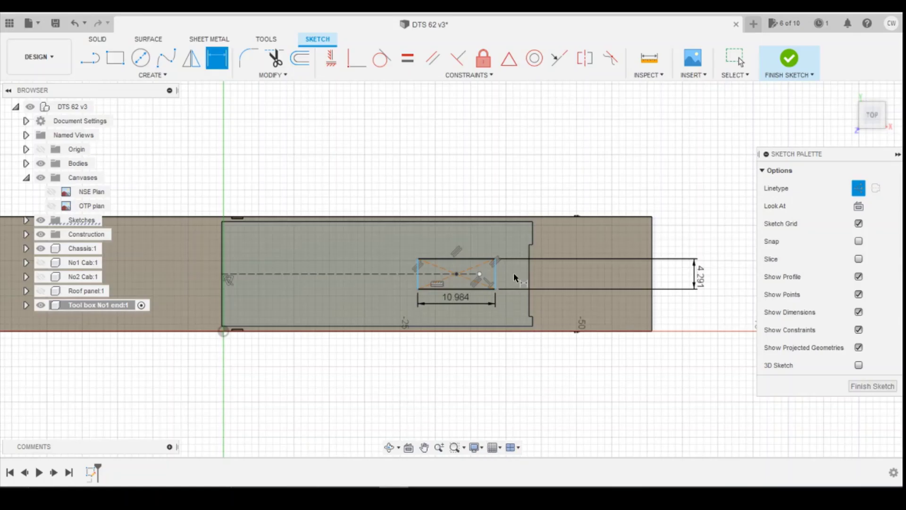
left_click(529, 274)
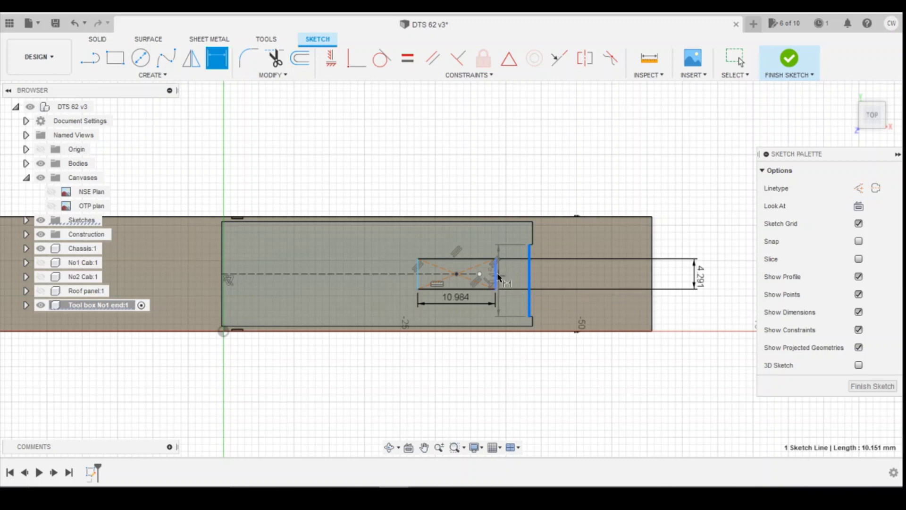
key("Escape")
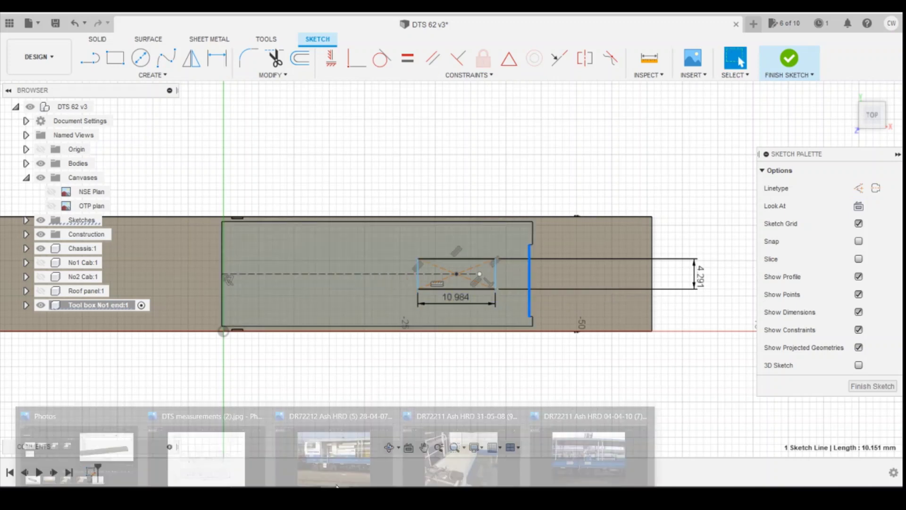
Step: Recheck the DTS measurements drawing and dimension the rectangle's upper corner nearest the cab to the deck's stepped end edge as 711.2/148 mm
left_click(228, 451)
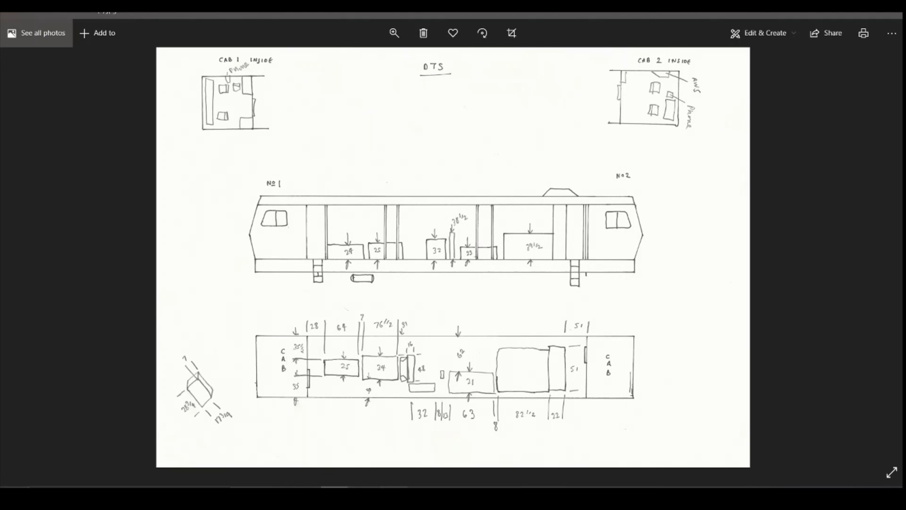
left_click(393, 492)
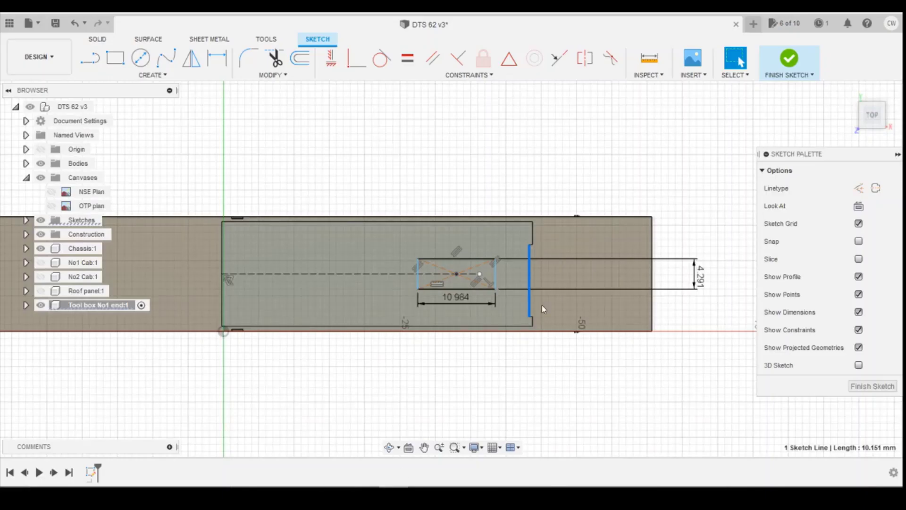
key("d")
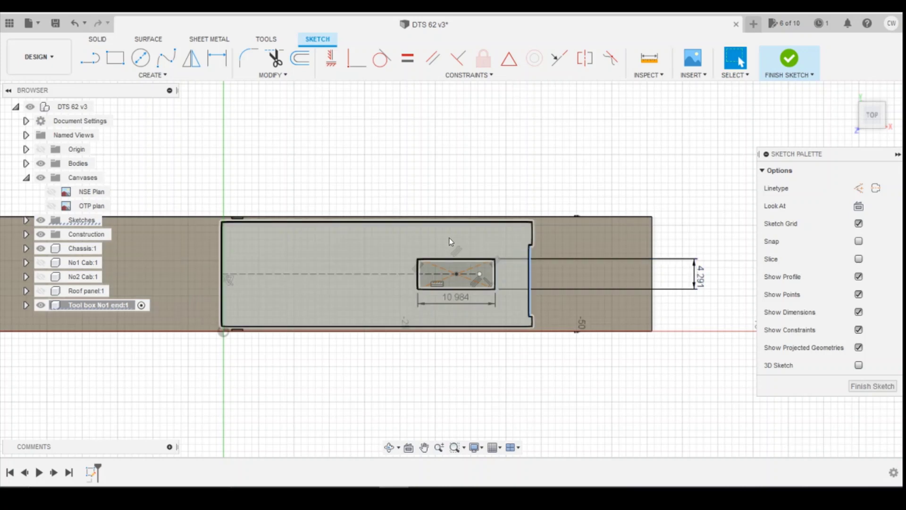
left_click(497, 258)
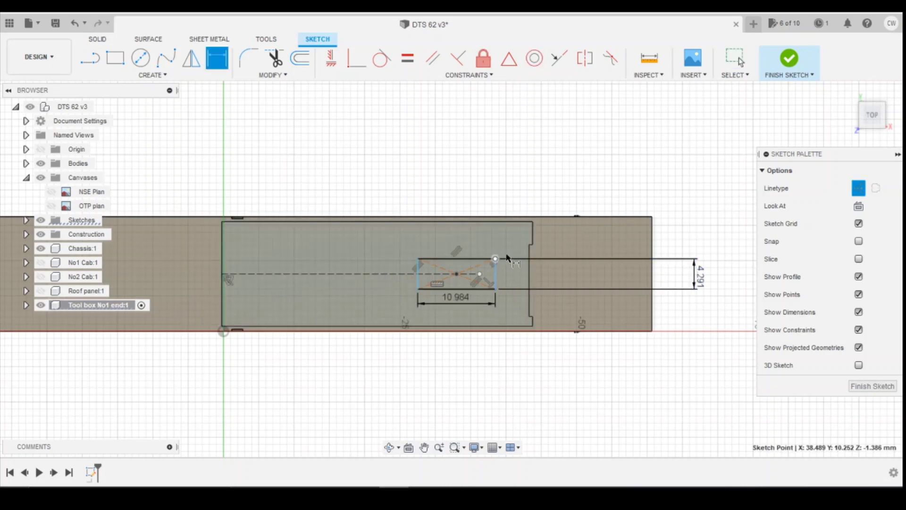
left_click(533, 240)
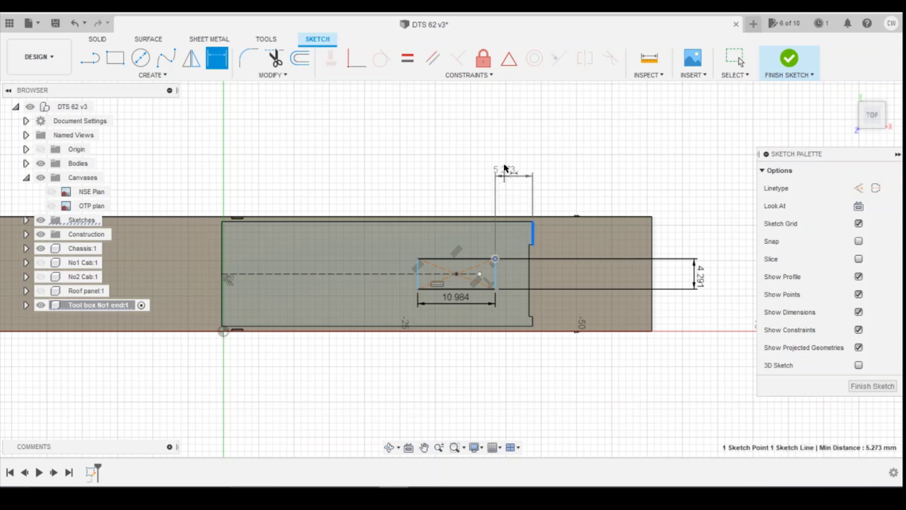
left_click(511, 161)
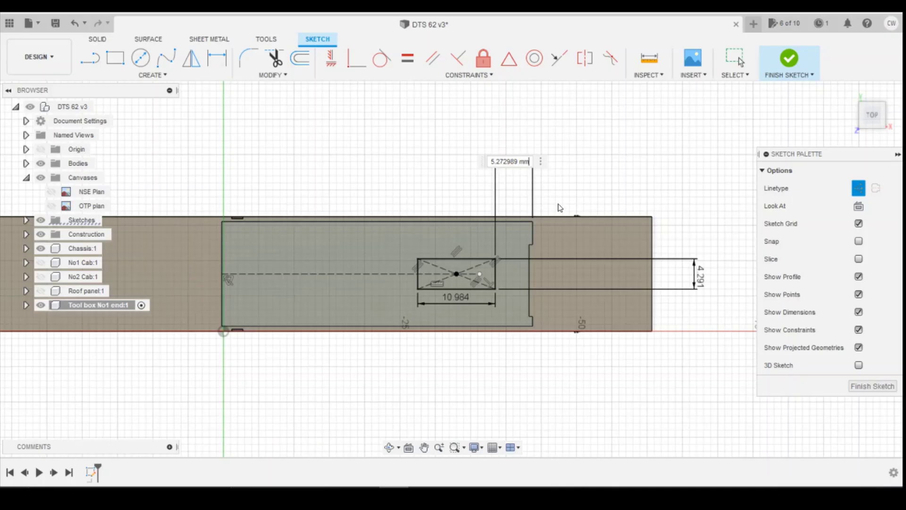
key("BackSpace")
key("BackSpace")
key("BackSpace")
key("BackSpace")
key("BackSpace")
key("BackSpace")
key("BackSpace")
key("BackSpace")
key("BackSpace")
key("BackSpace")
key("BackSpace")
type(".2/148")
key("Return")
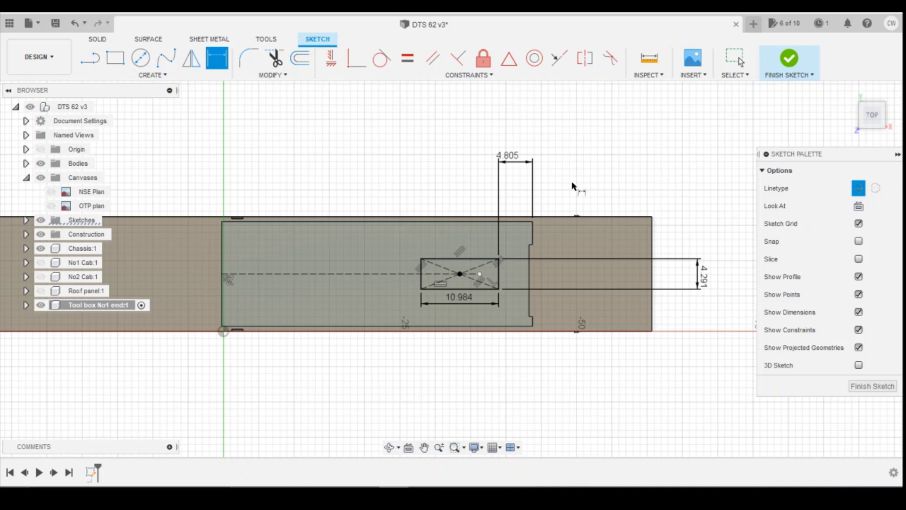
key("Escape")
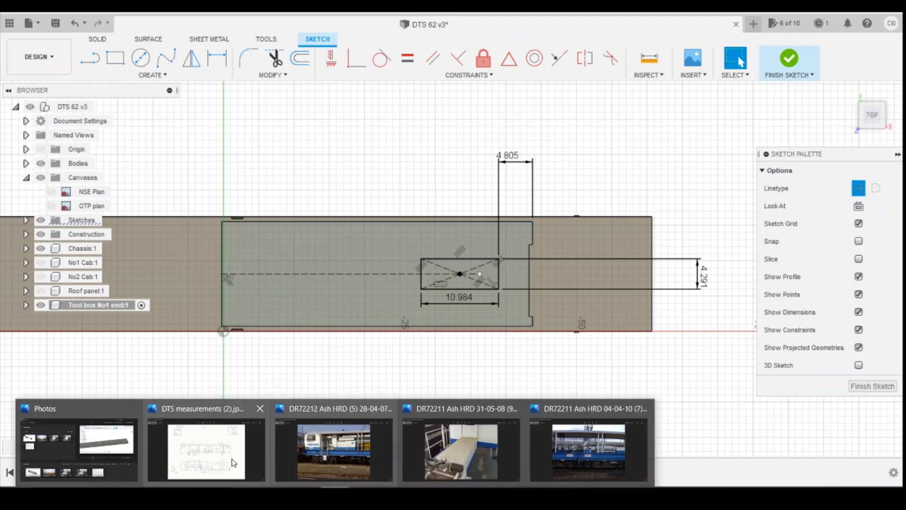
Step: Check the tool box height on the DTS measurements drawing and convert 24 inches to millimetres in the browser
left_click(226, 448)
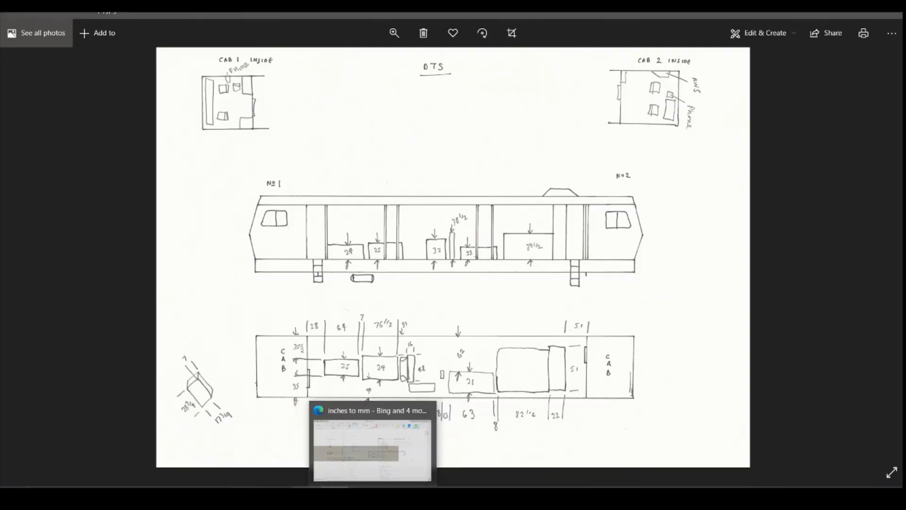
left_click(372, 444)
type("24")
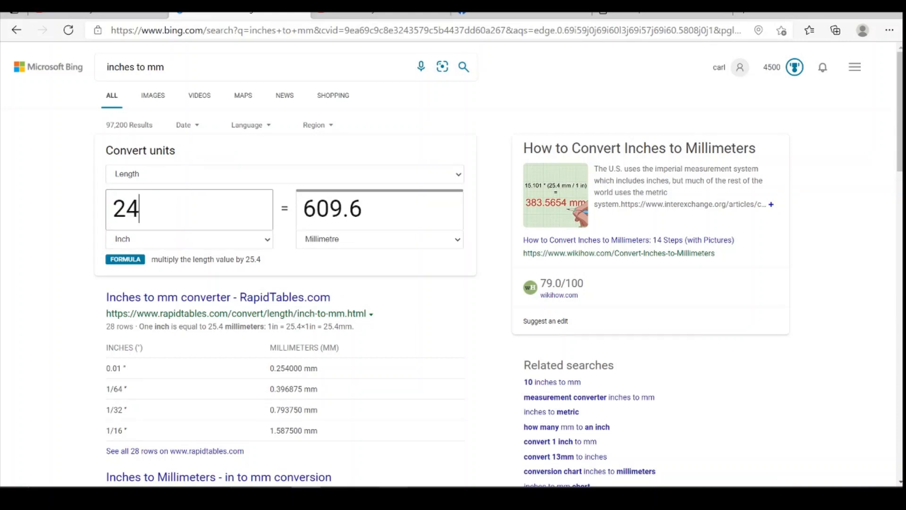
Step: Return to the DTS 62 model and extrude the tool box rectangle upward 609.6/148 mm as a new body
key("alt+Tab")
scroll(505, 268, "up", 3)
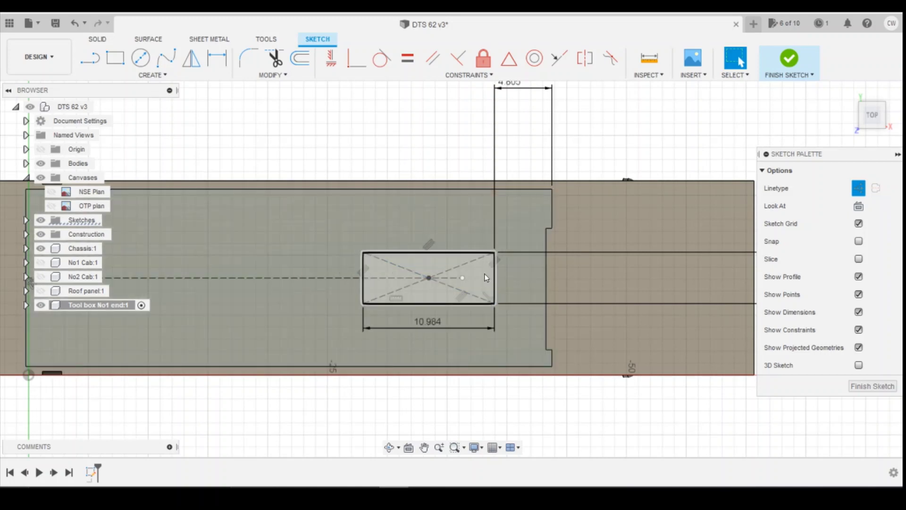
left_click(486, 278)
right_click(486, 277)
left_click(465, 326)
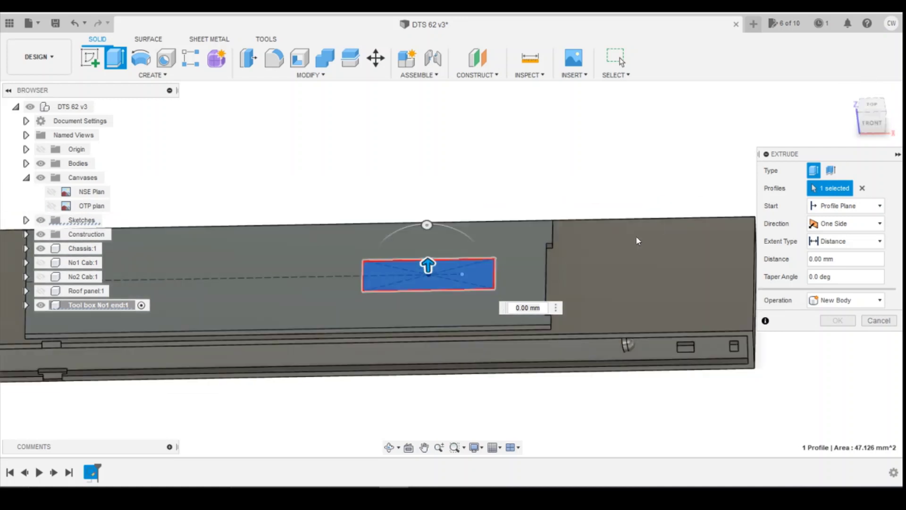
type("6")
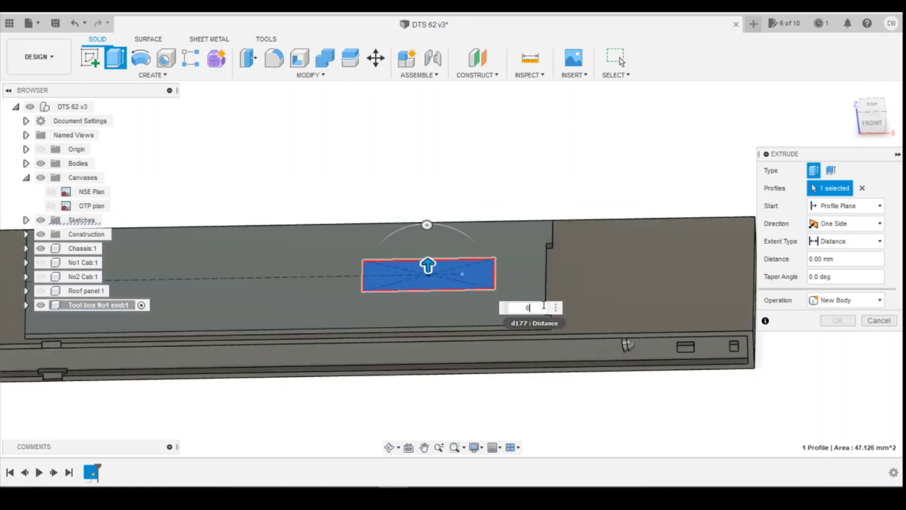
type("09.6")
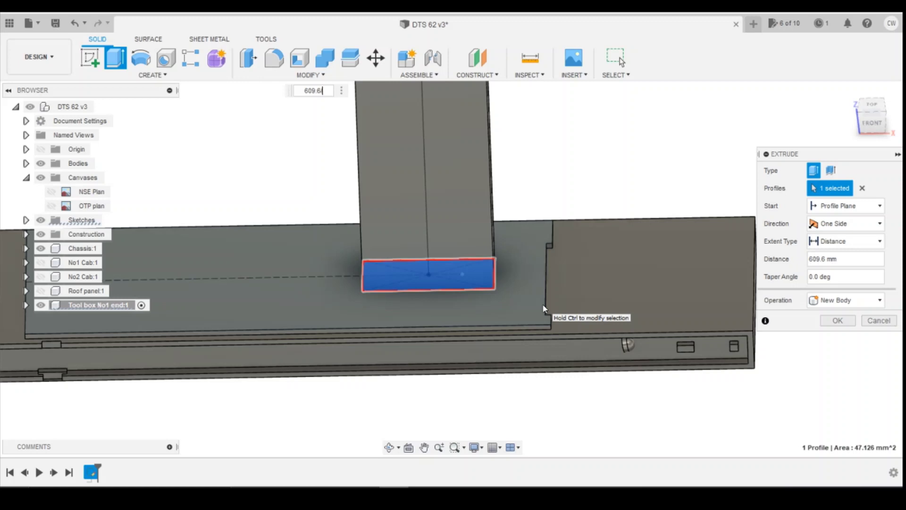
type("/148")
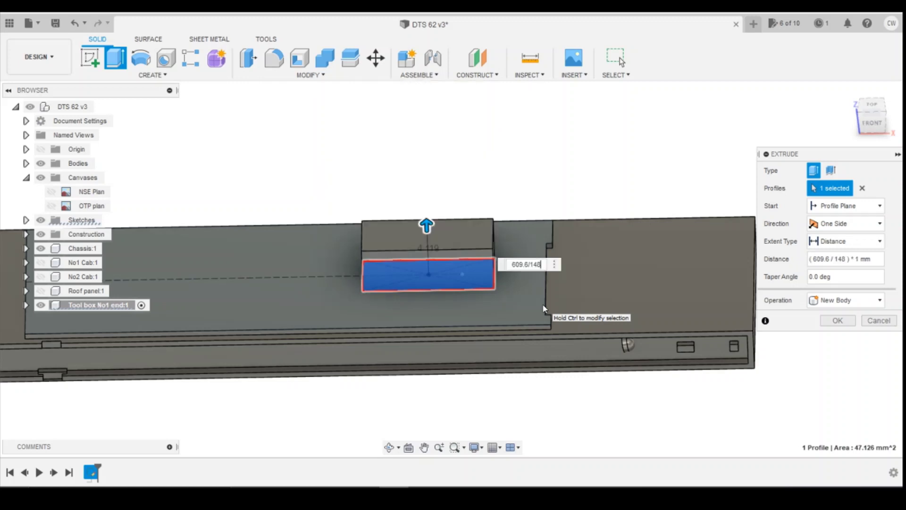
key("Return")
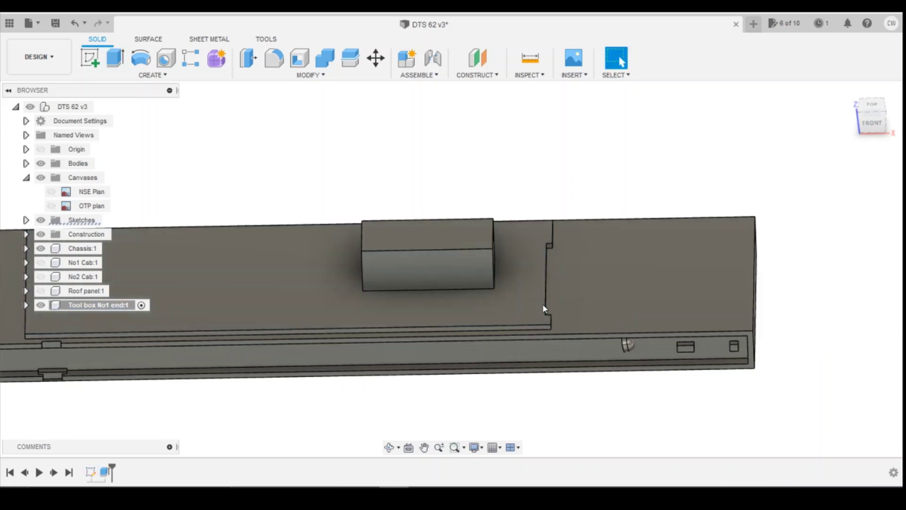
Step: Compare the extruded tool box with the DR72211 deck photo and measure its vertical corner edge
left_click(493, 271)
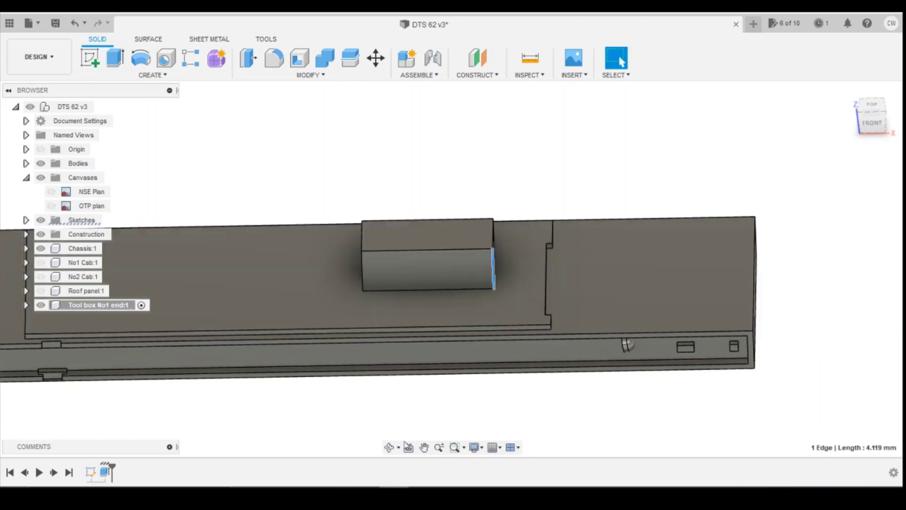
left_click(460, 450)
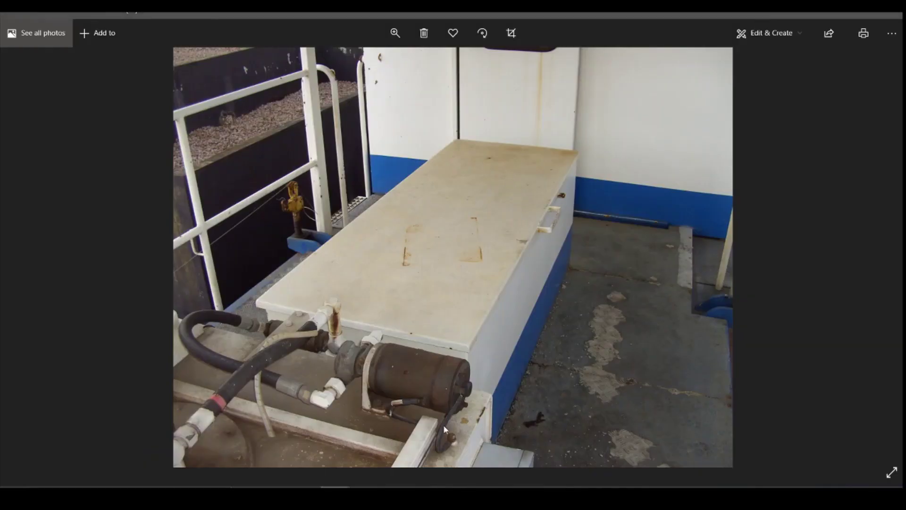
mouse_move(335, 495)
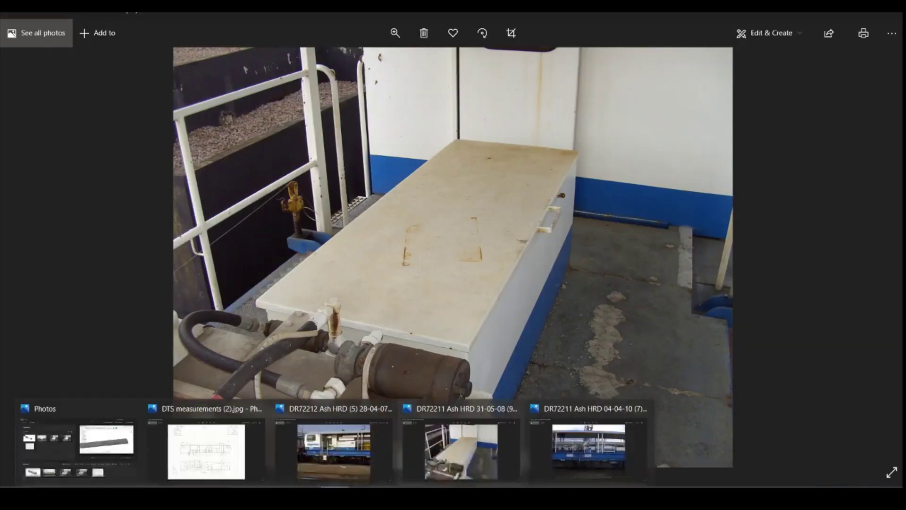
key("alt+Tab")
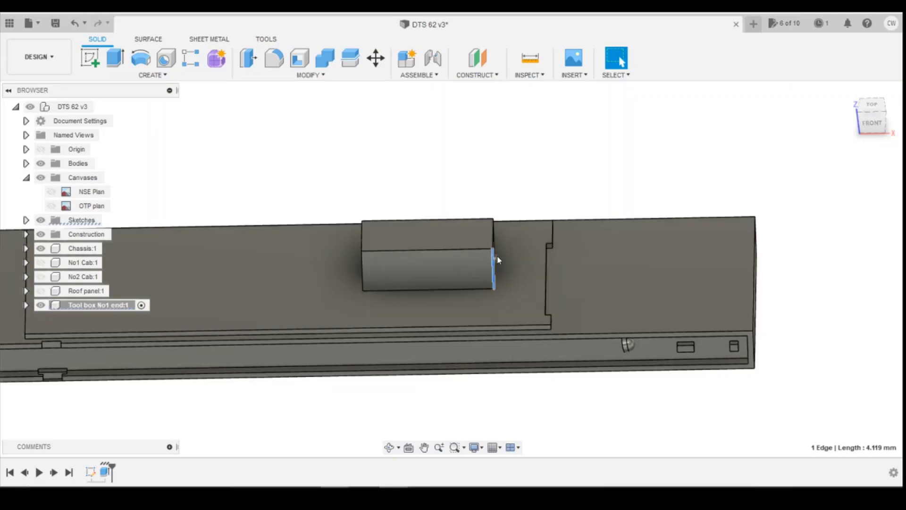
left_click(454, 237)
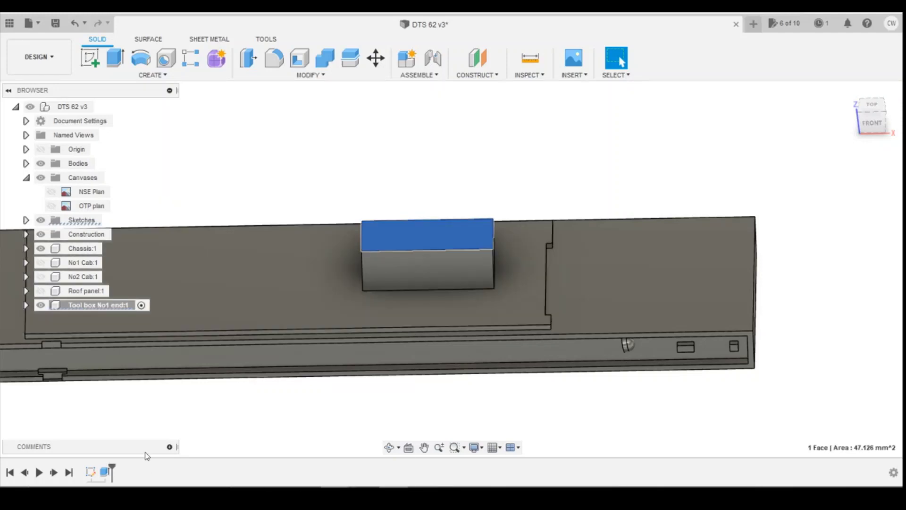
left_click(493, 269)
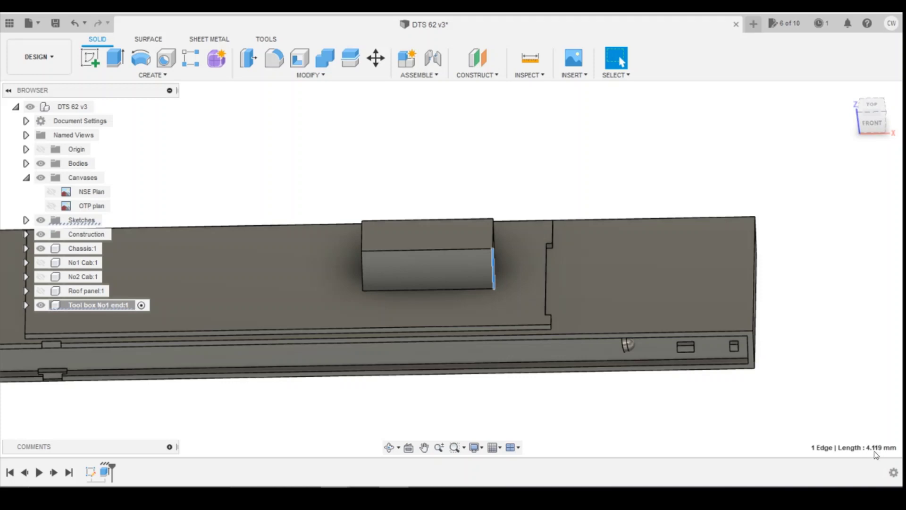
Step: Edit the tool box extrusion and set its distance to 4 mm
left_click(104, 472)
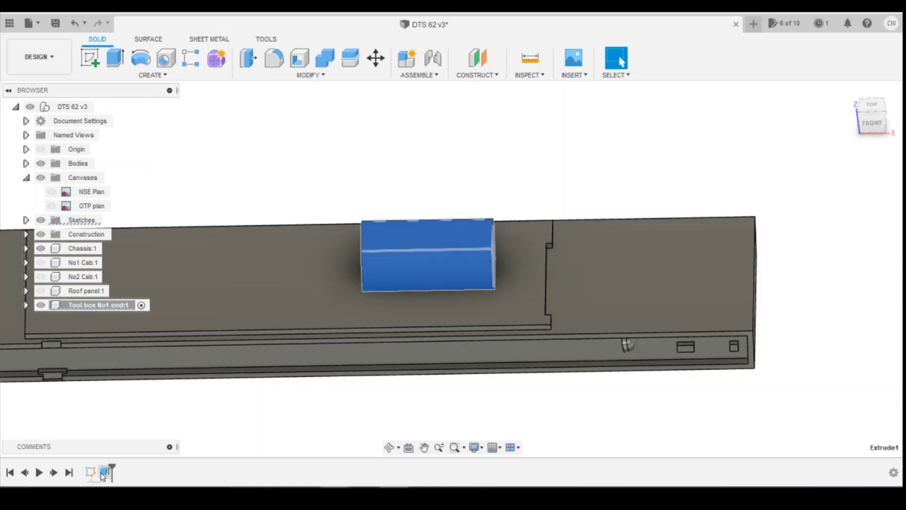
right_click(103, 475)
left_click(135, 352)
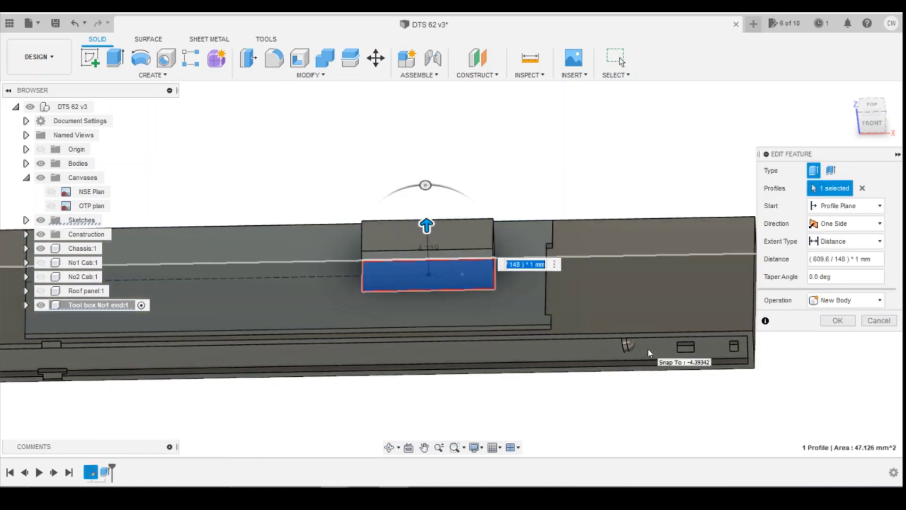
type("4")
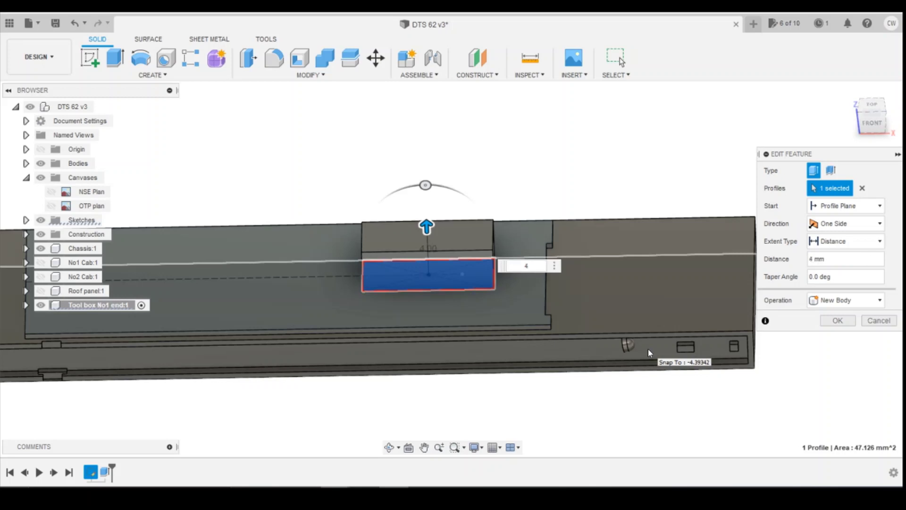
key("Return")
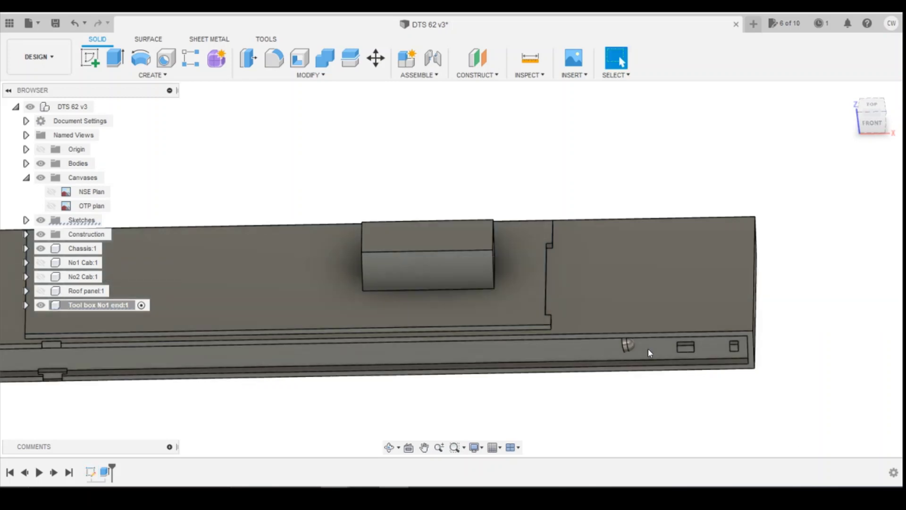
Step: Start a sketch on the tool box's top face and offset its outline outward by 0.1 mm
left_click(94, 61)
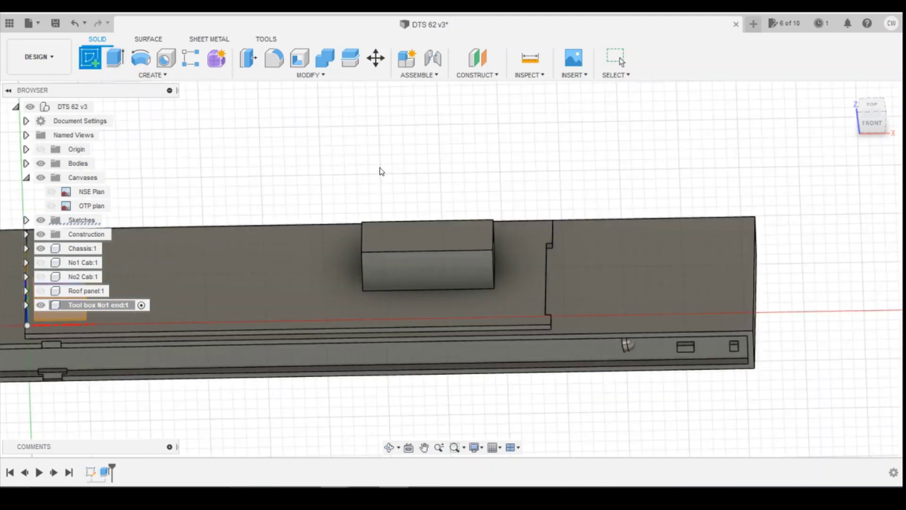
left_click(434, 246)
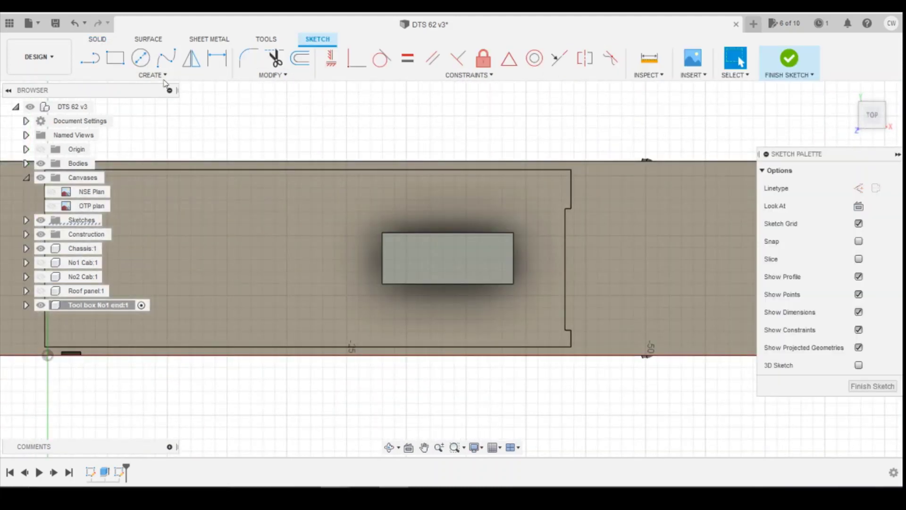
left_click(300, 58)
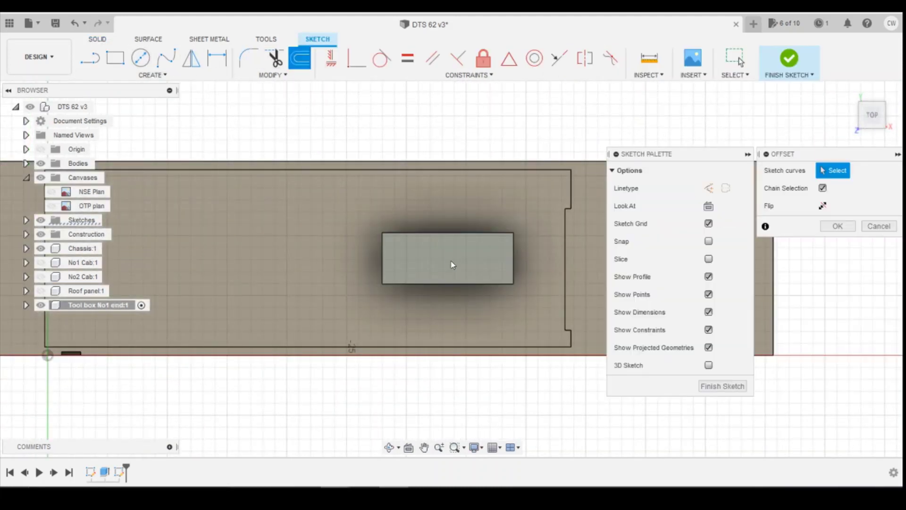
left_click(449, 234)
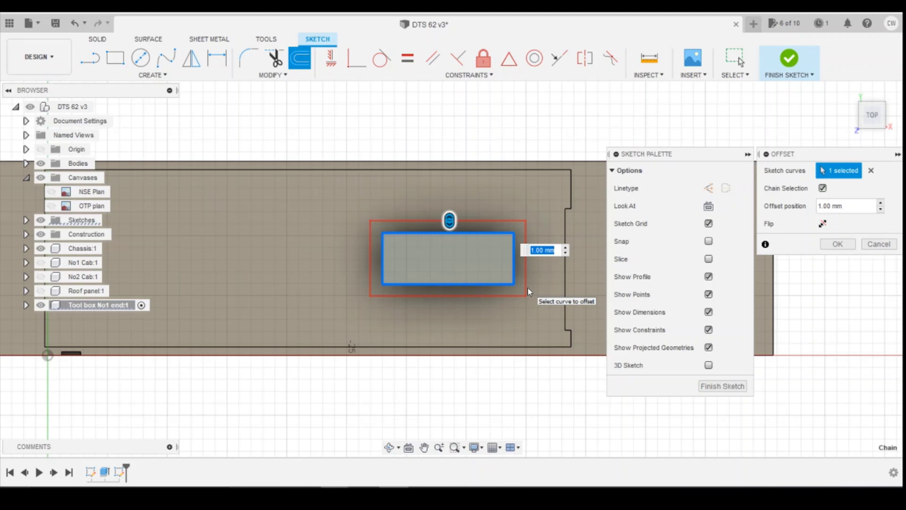
type("0.1")
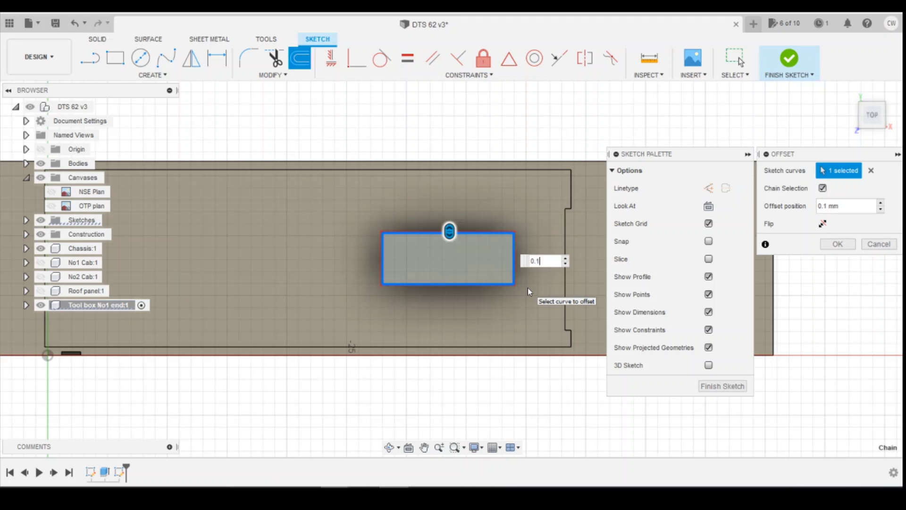
key("Return")
Step: Extrude the top face profile and its offset border upward 0.2 mm, joined to the tool box as a lid
scroll(512, 279, "up", 5)
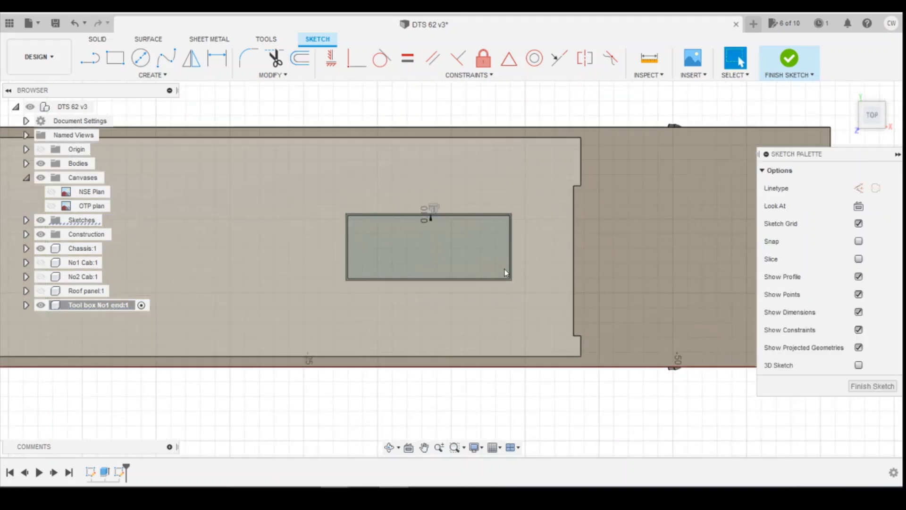
scroll(488, 251, "up", 6)
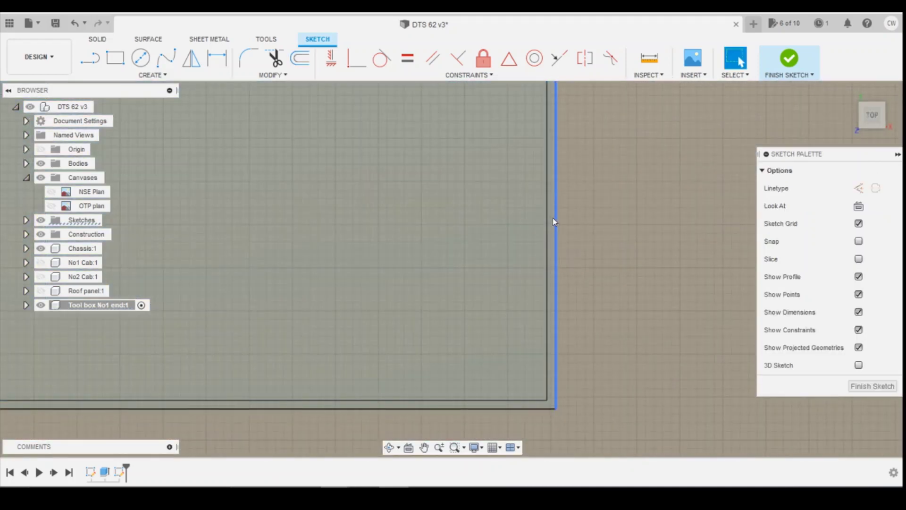
left_click(516, 222)
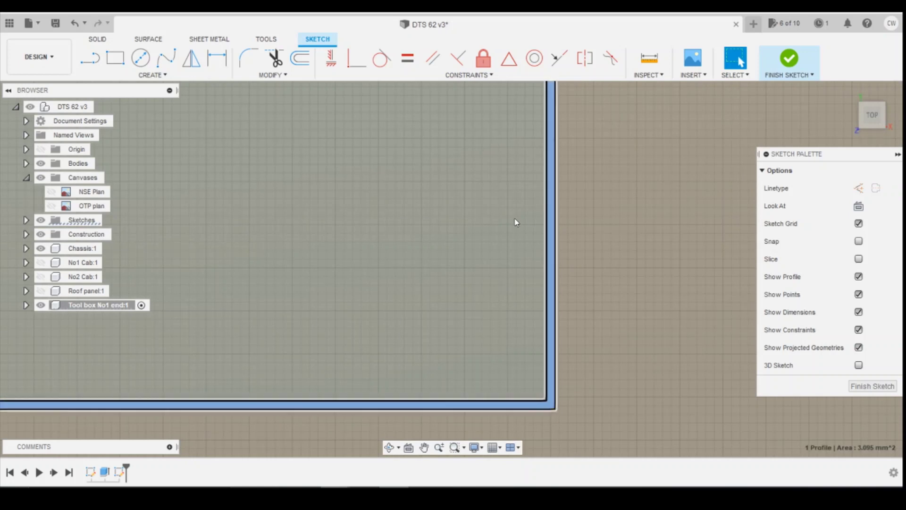
right_click(512, 222)
left_click(506, 269)
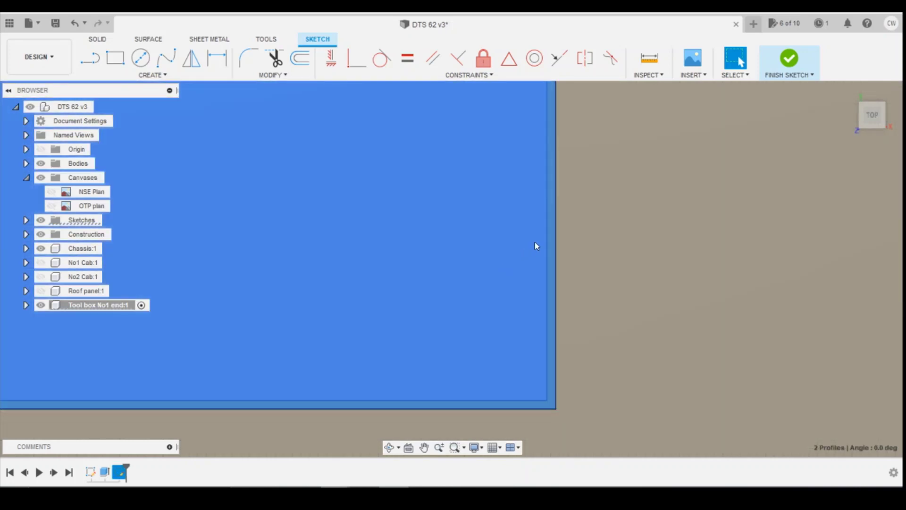
type("0.2")
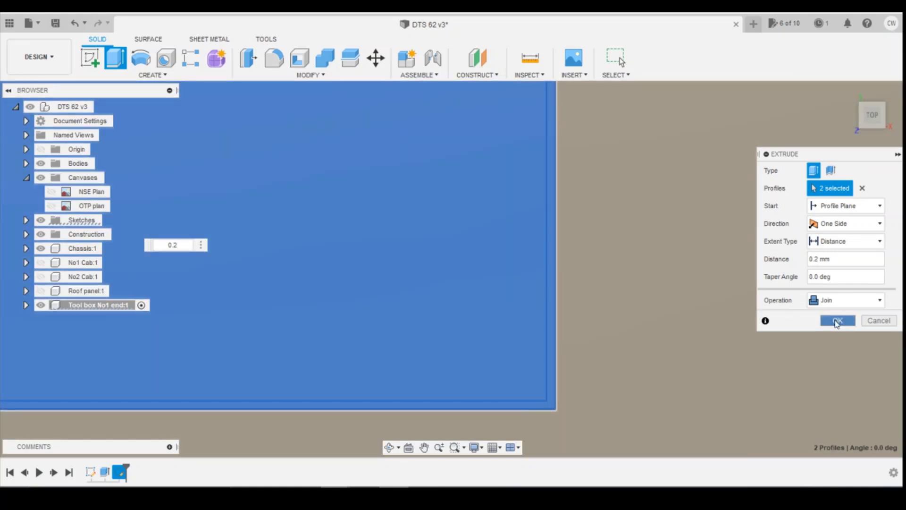
left_click(837, 320)
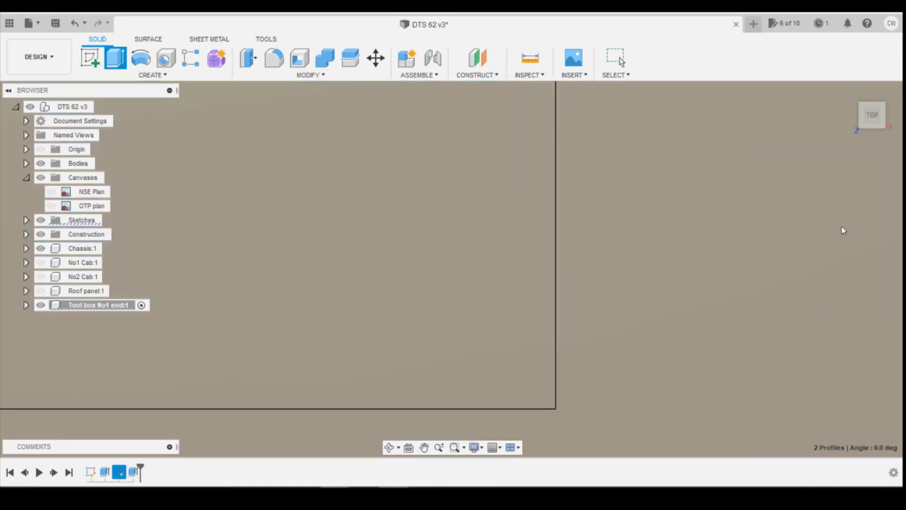
Step: Inspect the lid's overhang and compare it with the deck photos, checking the handle on the lid's long edge
scroll(844, 224, "down", 5)
middle_click_drag(453, 267, 465, 399, "shift")
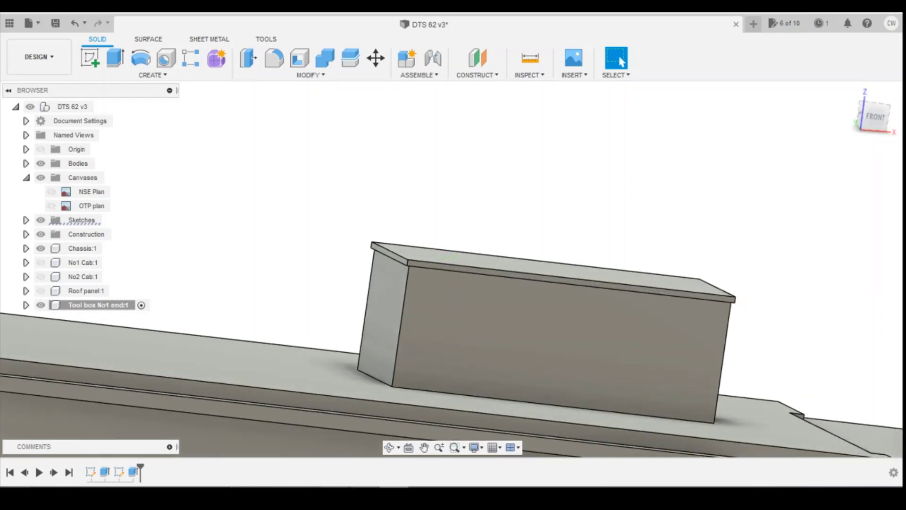
mouse_move(366, 463)
left_click(461, 452)
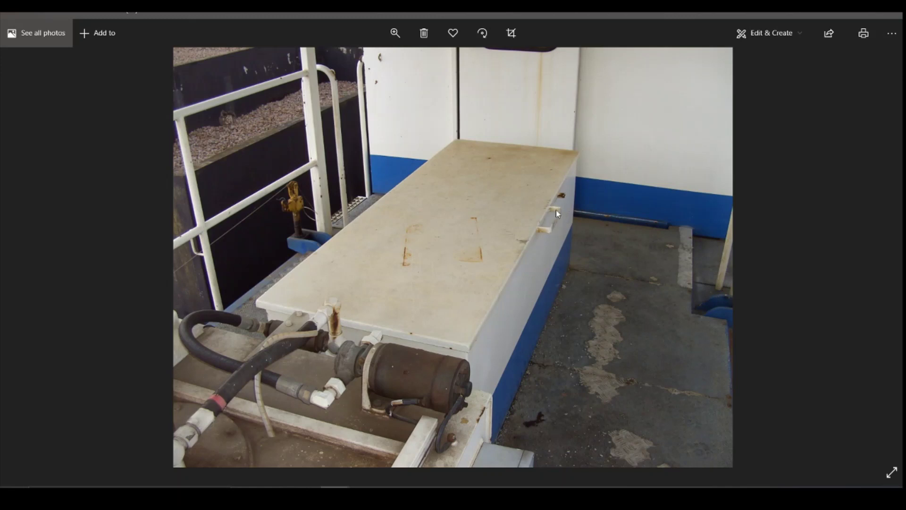
key("Right")
key("Left")
left_click(394, 491)
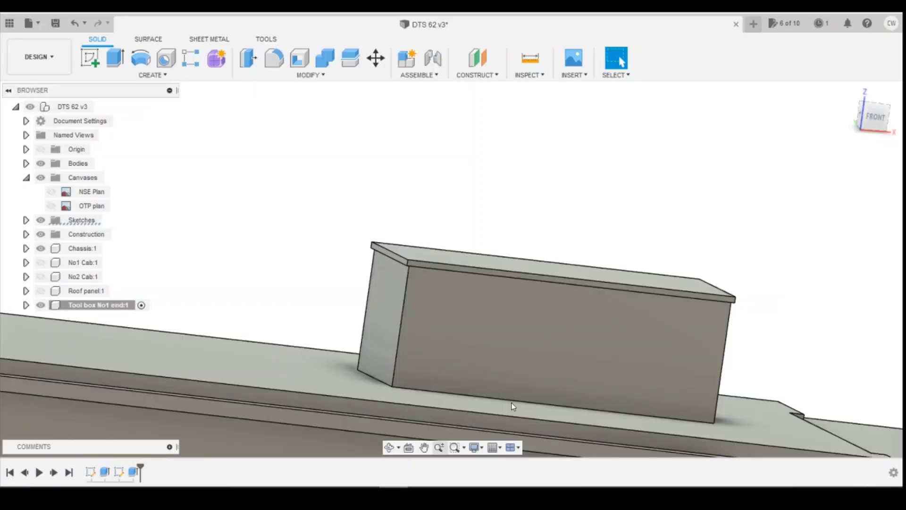
scroll(561, 368, "down", 5)
scroll(557, 352, "up", 3)
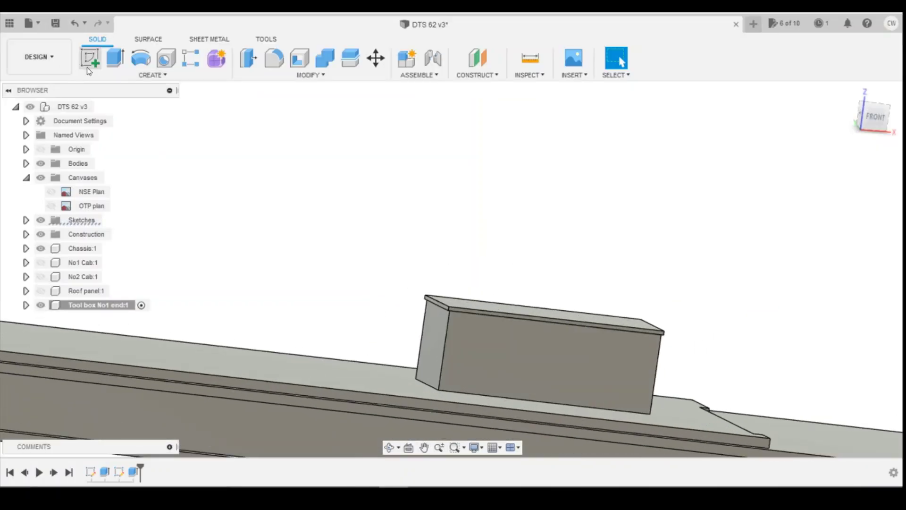
Step: Sketch a rectangle about 3 mm wide across the full thickness of the lid's long front edge face
left_click(91, 63)
scroll(477, 312, "up", 5)
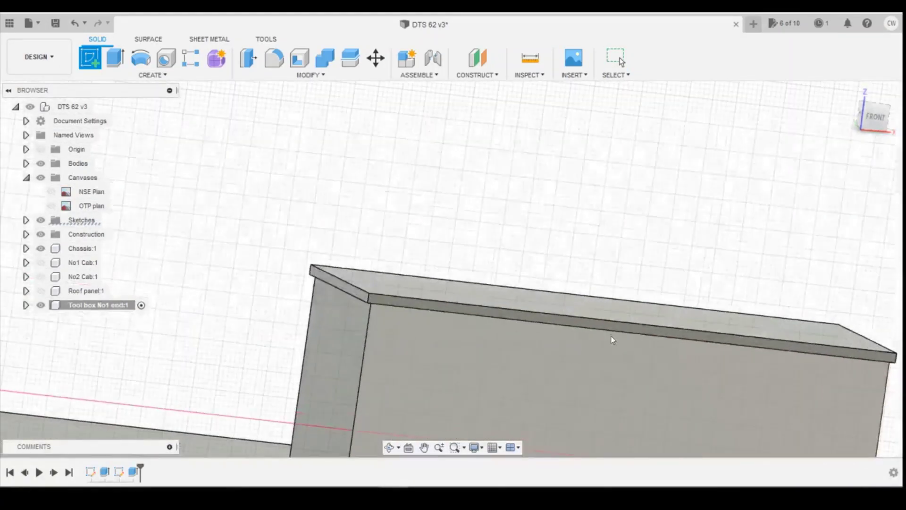
left_click(631, 331)
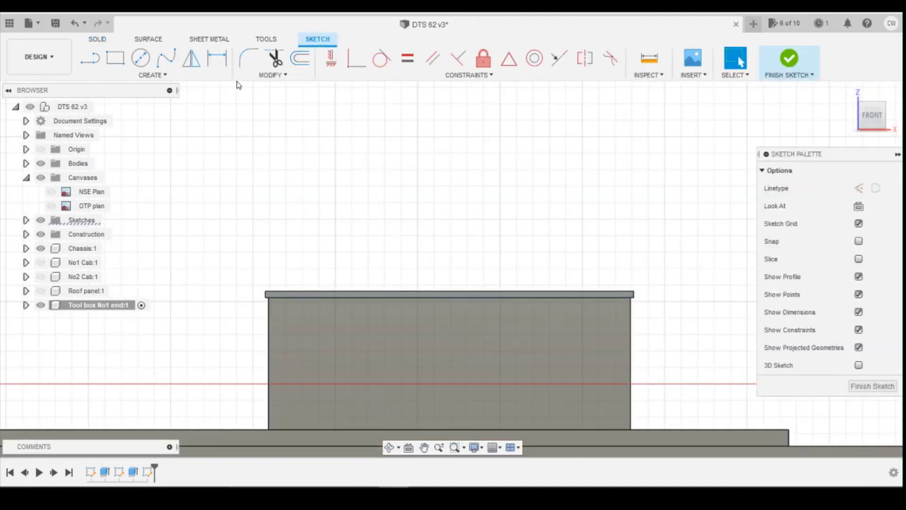
left_click(117, 63)
scroll(462, 273, "up", 3)
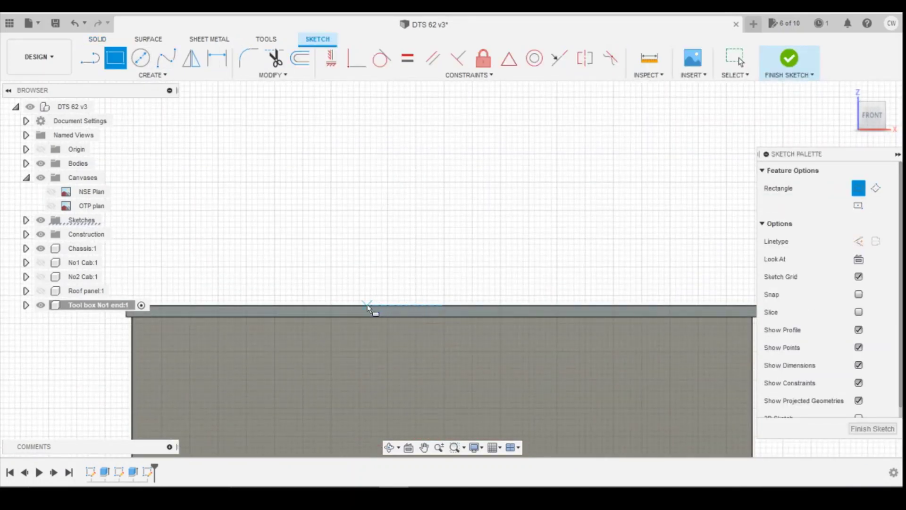
left_click(366, 306)
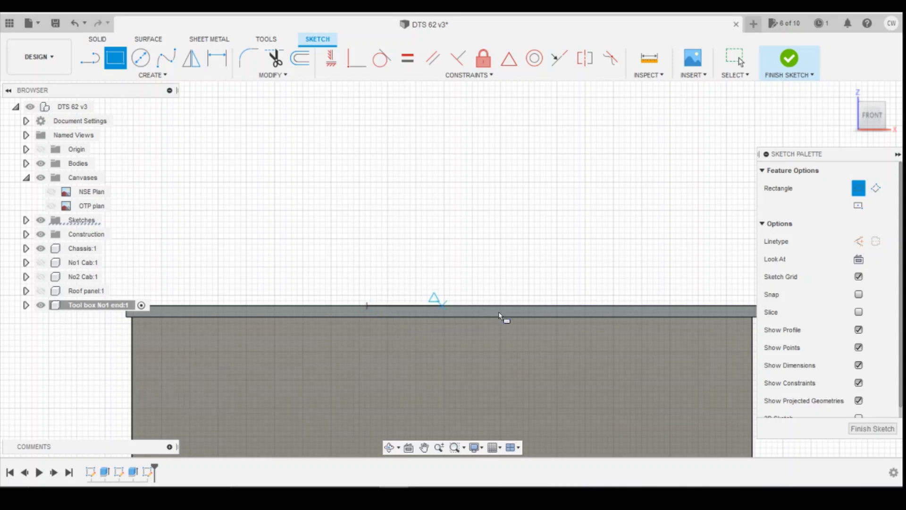
left_click(538, 320)
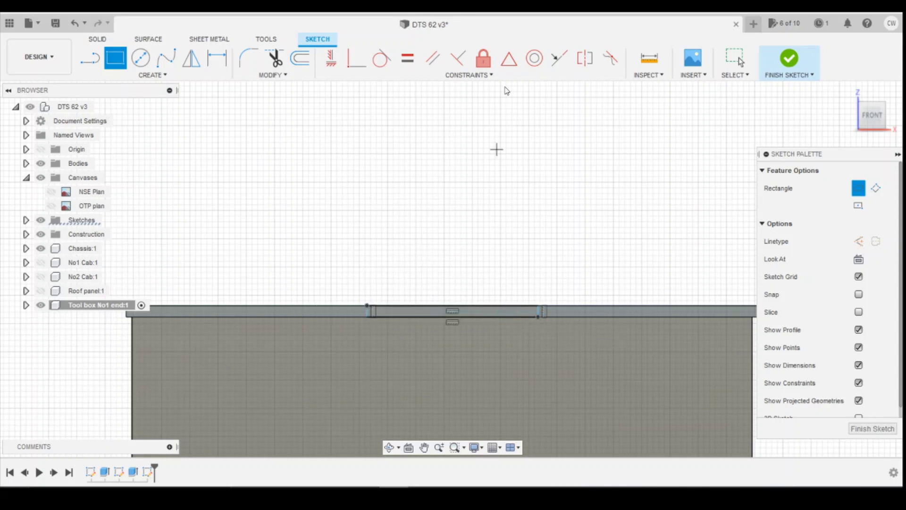
key("Escape")
Step: Centre the rectangle along the lid with a Midpoint constraint between its upper line and the lid's upper edge
left_click(509, 58)
left_click(490, 310)
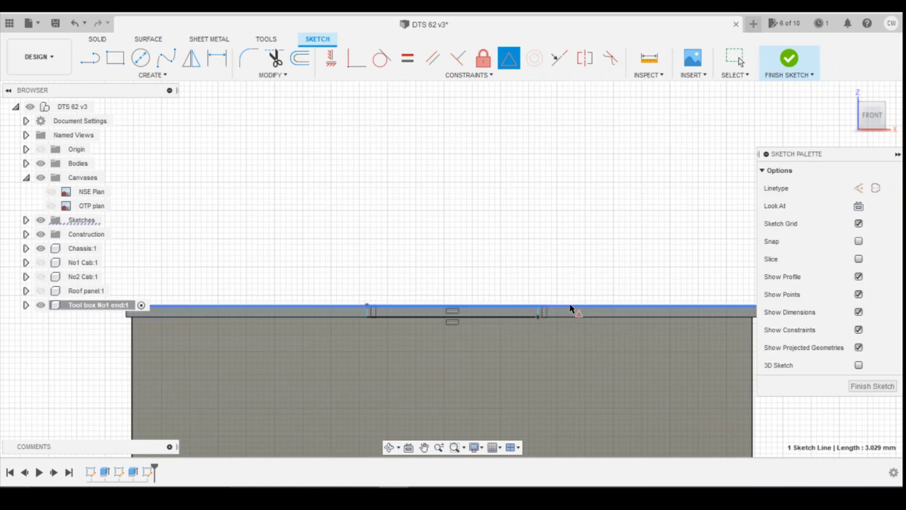
left_click(573, 309)
Step: Dimension the width of the lid-edge rectangle as 0.5 mm
key("d")
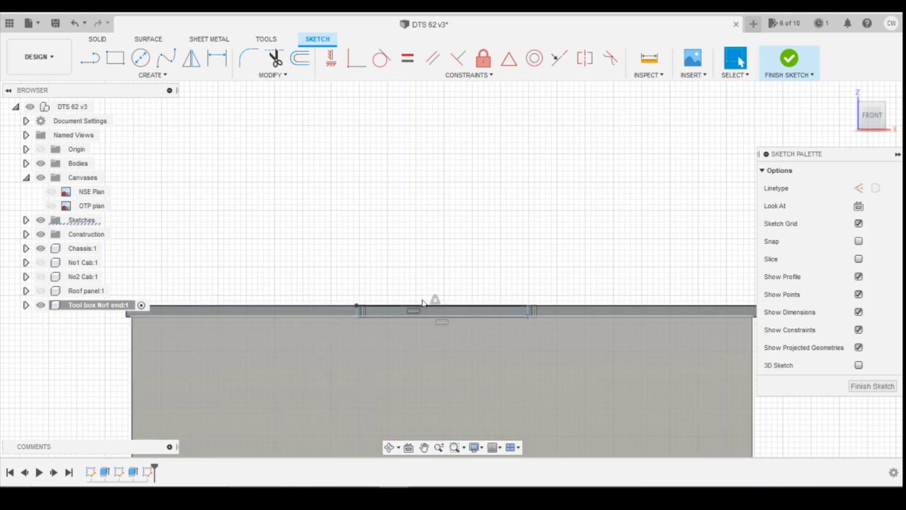
left_click(450, 305)
left_click(451, 265)
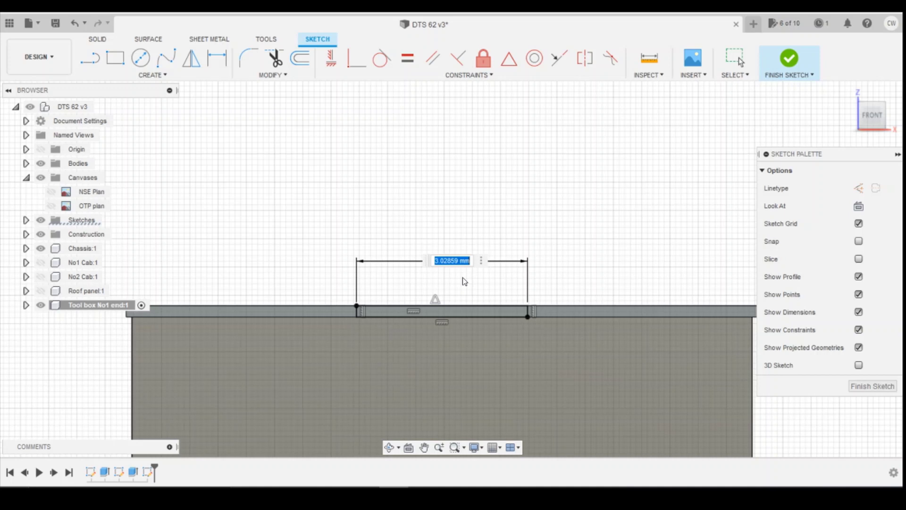
type("0.5")
key("Return")
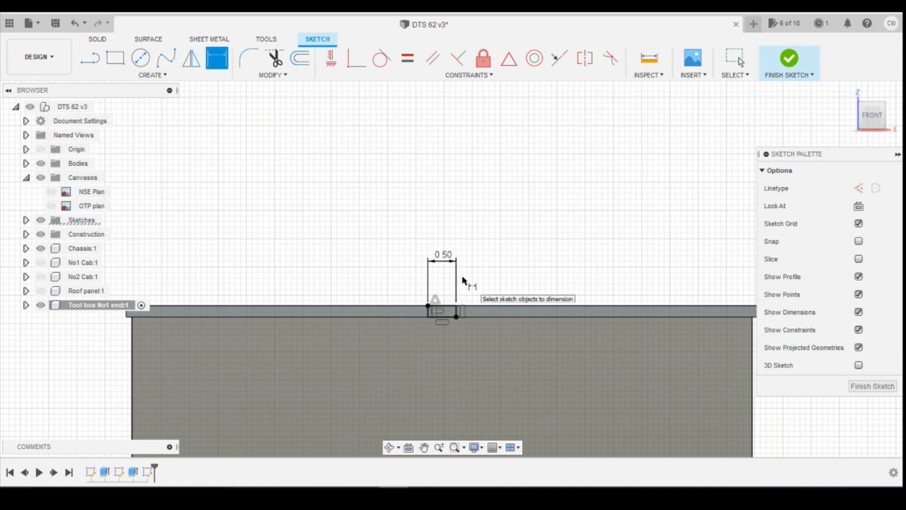
Step: Change the rectangle's width dimension to 0.8 mm
double_click(443, 255)
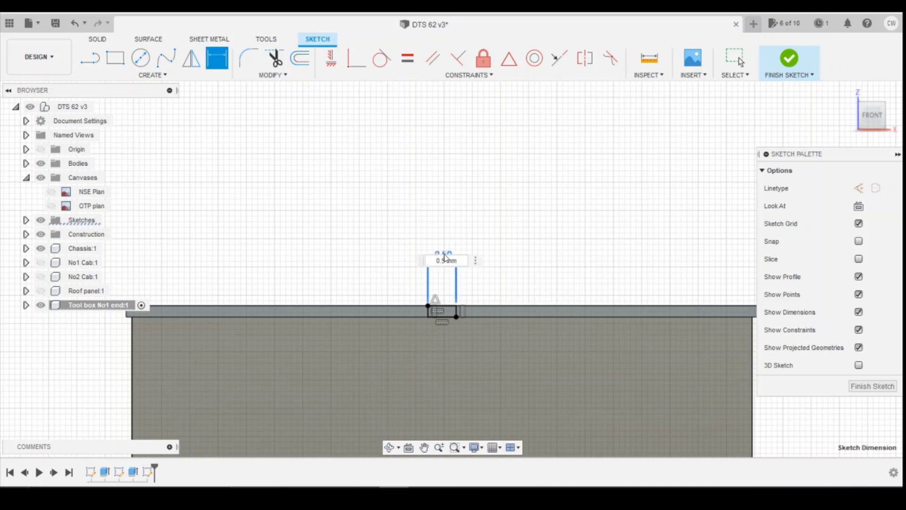
type("0.8")
key("Return")
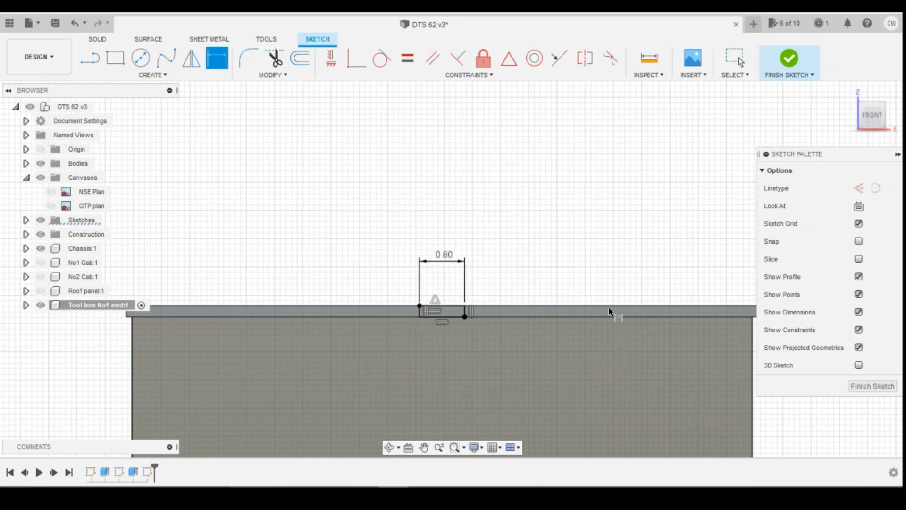
key("Escape")
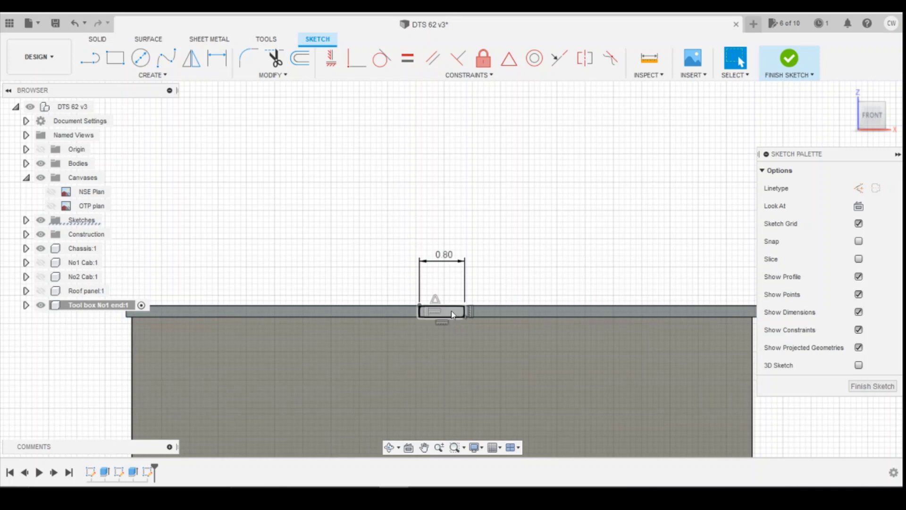
Step: Extrude the small rectangle a short distance outward from the lid's front edge to form a handle tab
left_click(451, 310)
right_click(451, 310)
left_click(436, 361)
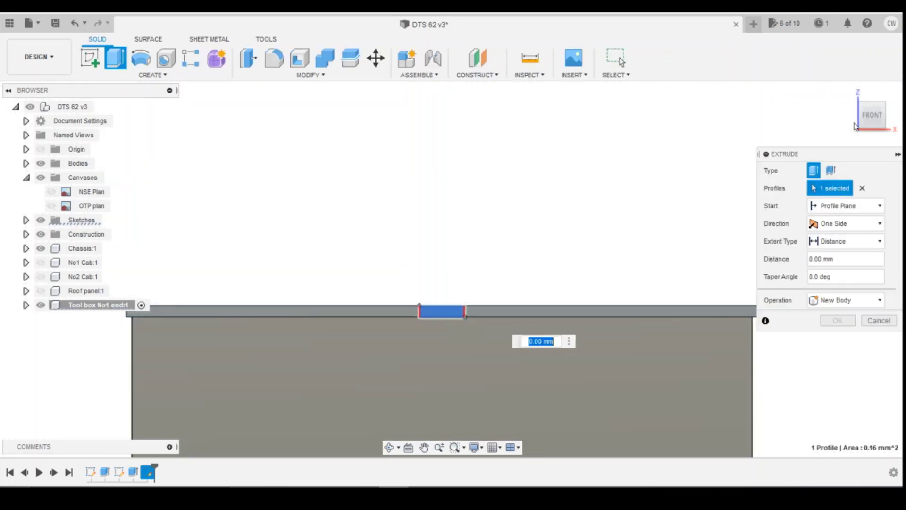
left_click_drag(865, 122, 873, 134)
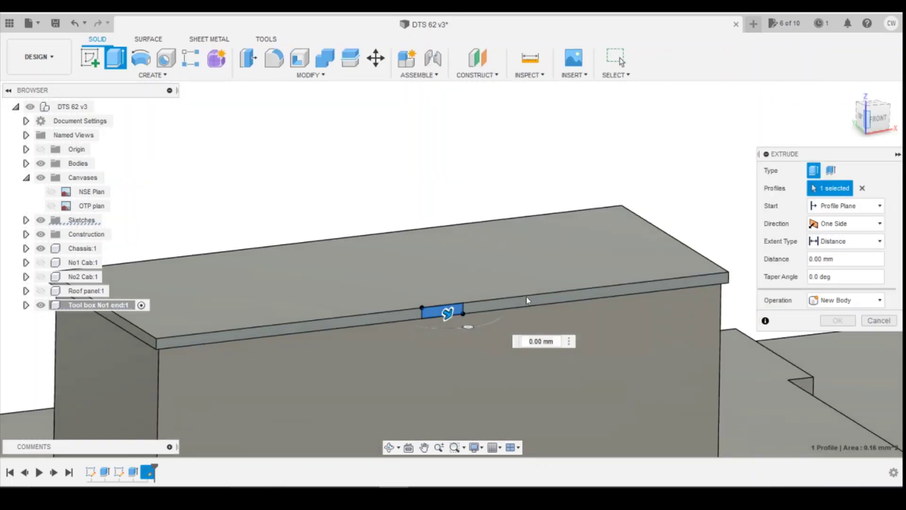
left_click(870, 124)
left_click_drag(452, 311, 466, 311)
left_click(833, 321)
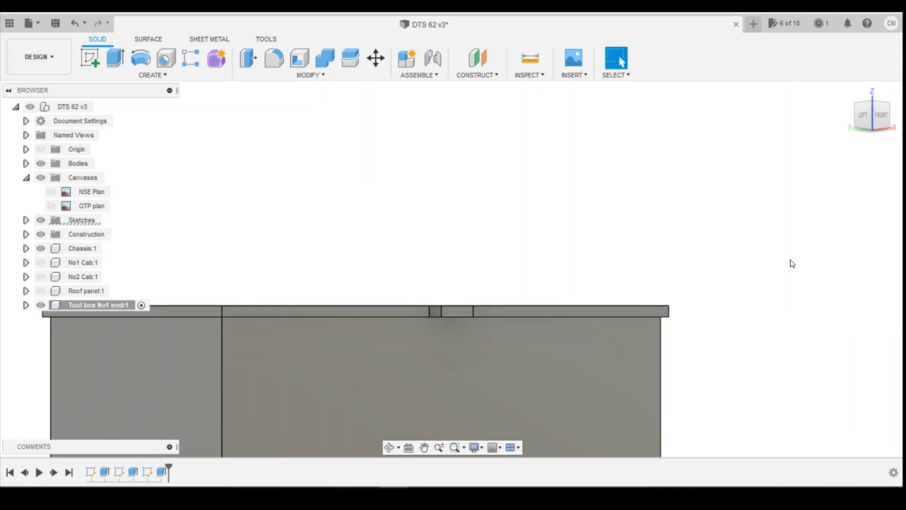
left_click(880, 128)
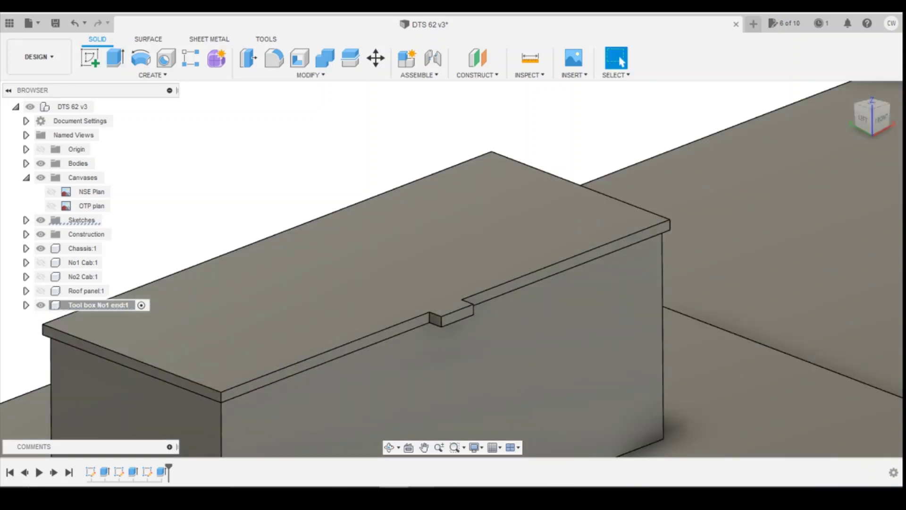
Step: Switch to the Photos windows and look through the deck photos for the tank, pipework, control stand and cooler beyond the tool box
mouse_move(365, 487)
left_click(446, 457)
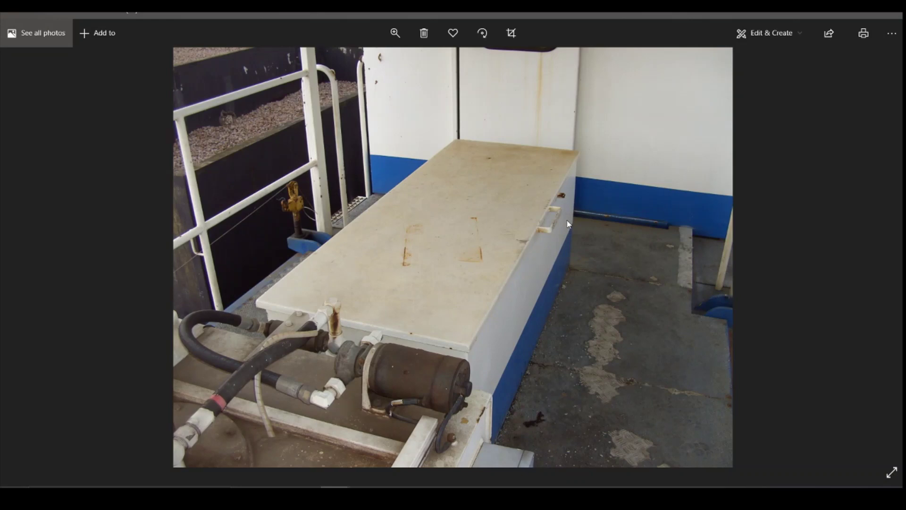
key("Right")
key("Right")
key("Right")
key("Right")
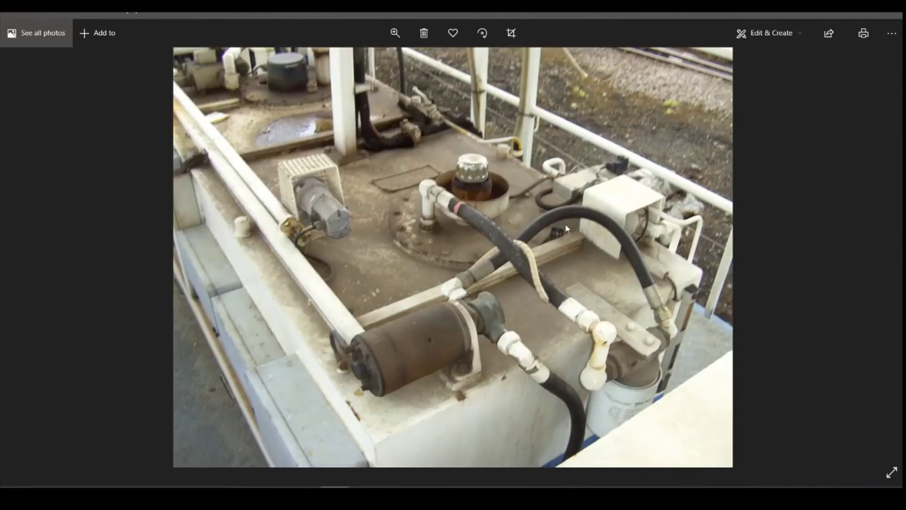
key("Right")
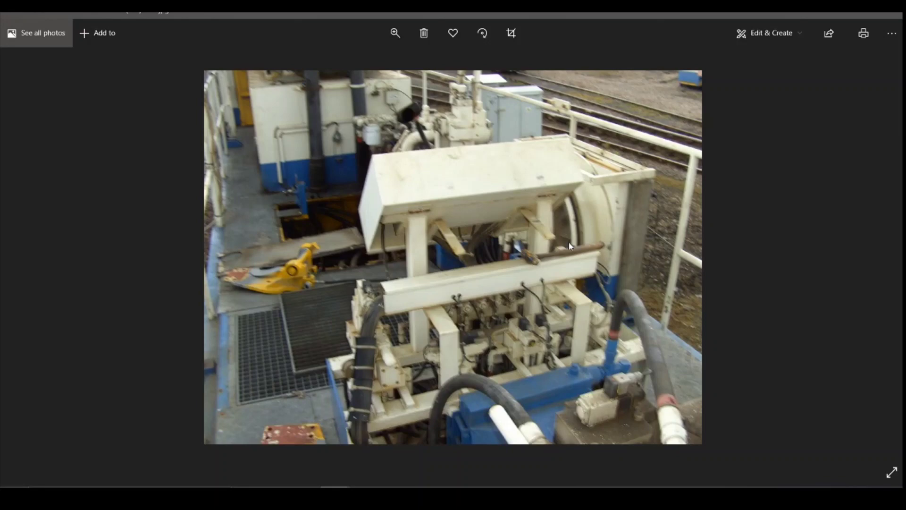
key("Right")
key("Right")
key("Left")
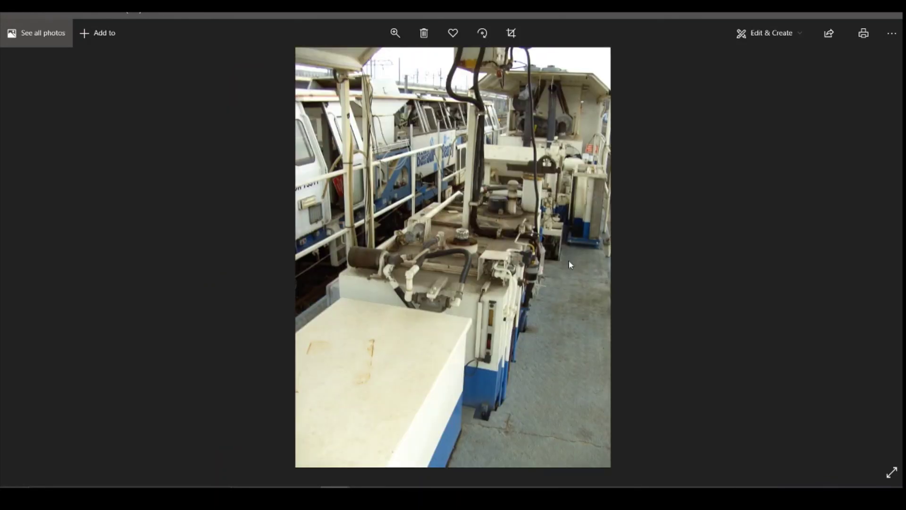
key("Right")
key("Right")
key("Right")
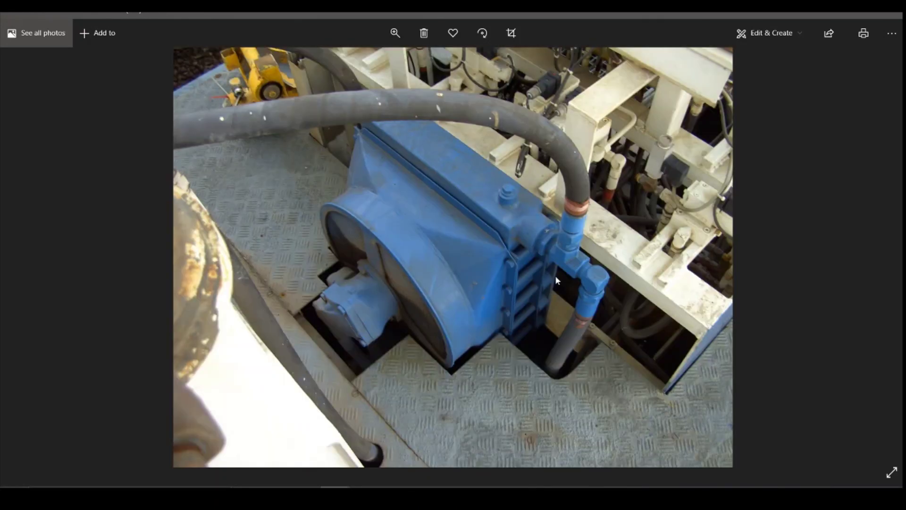
key("Right")
key("Right")
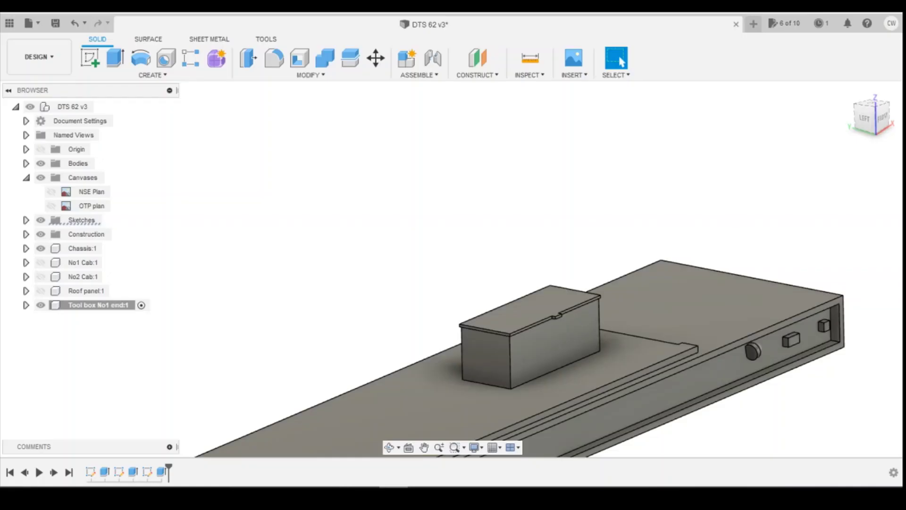
Step: Return to Fusion 360 to view the tool box on the full chassis, and consult the DTS measurements sketch in Photos
scroll(608, 309, "down", 5)
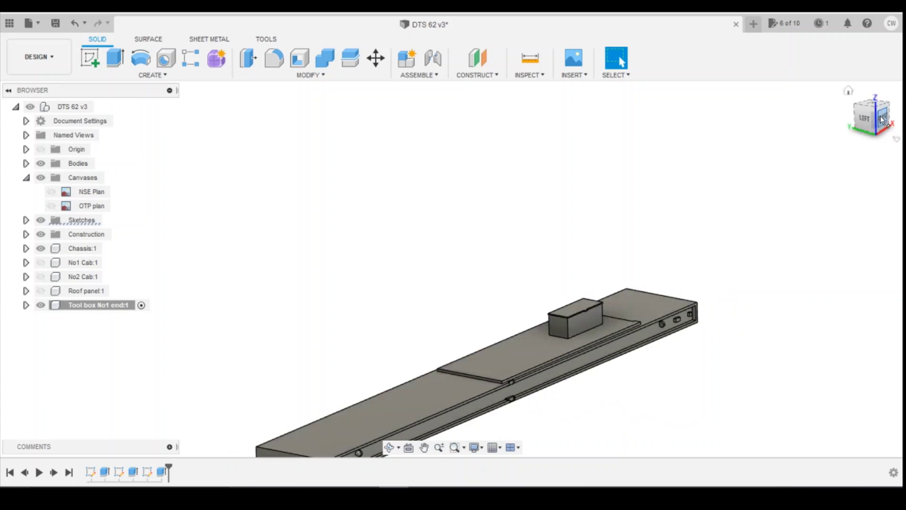
left_click_drag(883, 117, 882, 124)
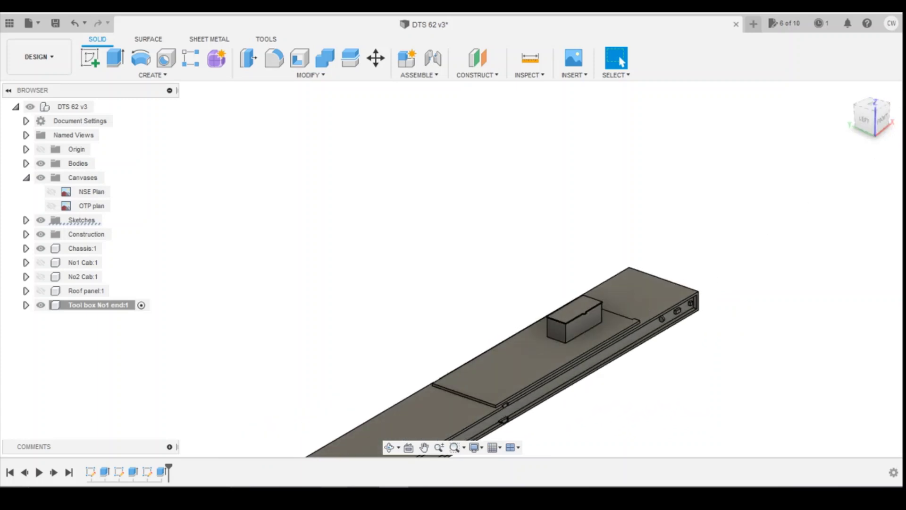
mouse_move(394, 496)
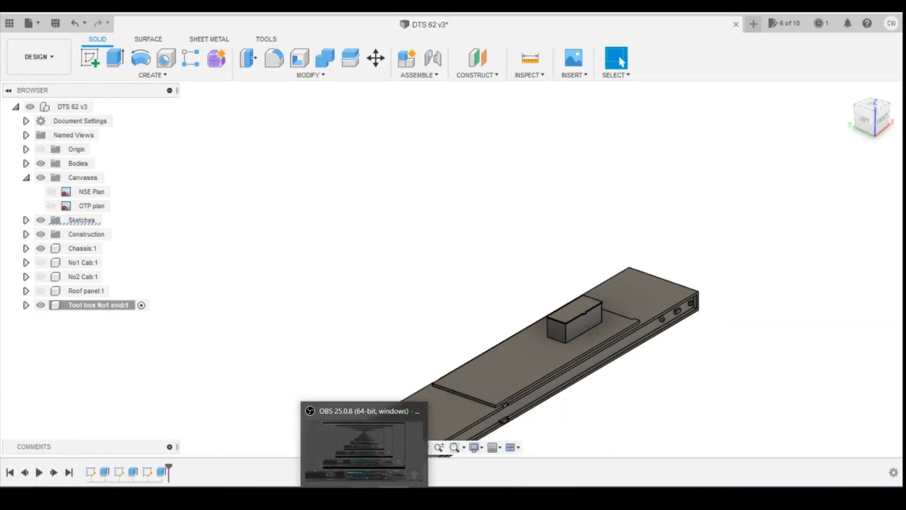
left_click(231, 469)
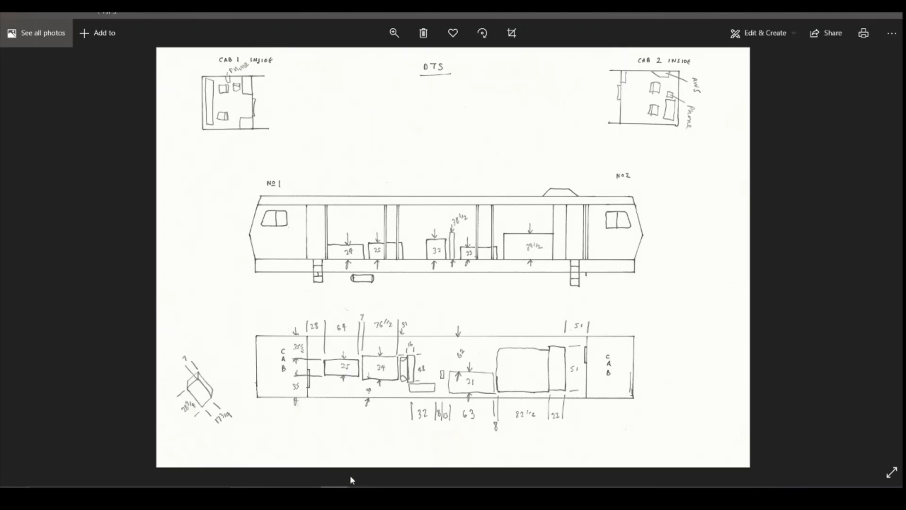
Step: Look through the blue and white DR 72212 side-view photos to examine the layout of the deck equipment
mouse_move(351, 481)
left_click(362, 457)
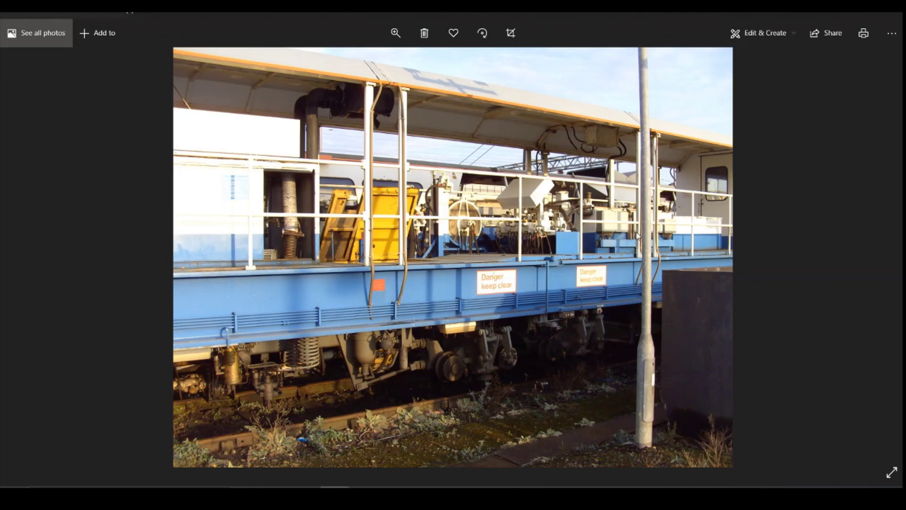
key("Right")
key("Right")
key("Right")
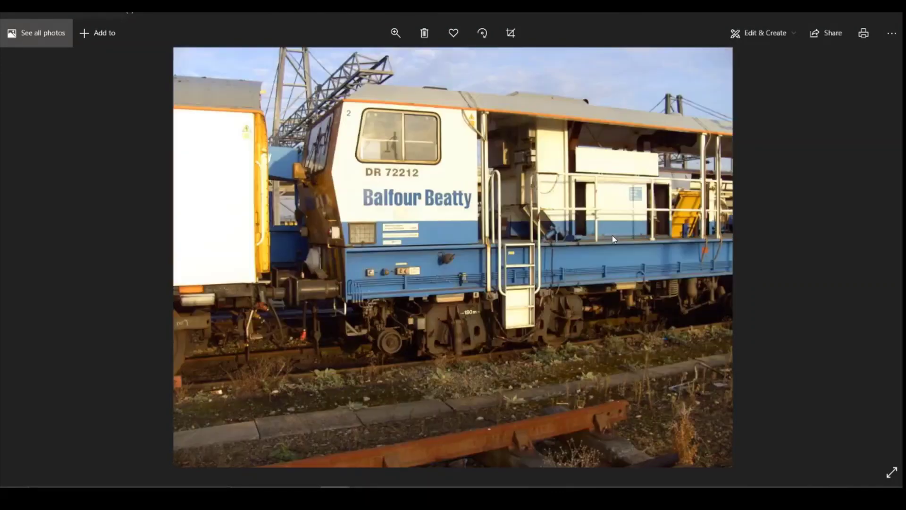
key("Right")
key("Right")
key("Right")
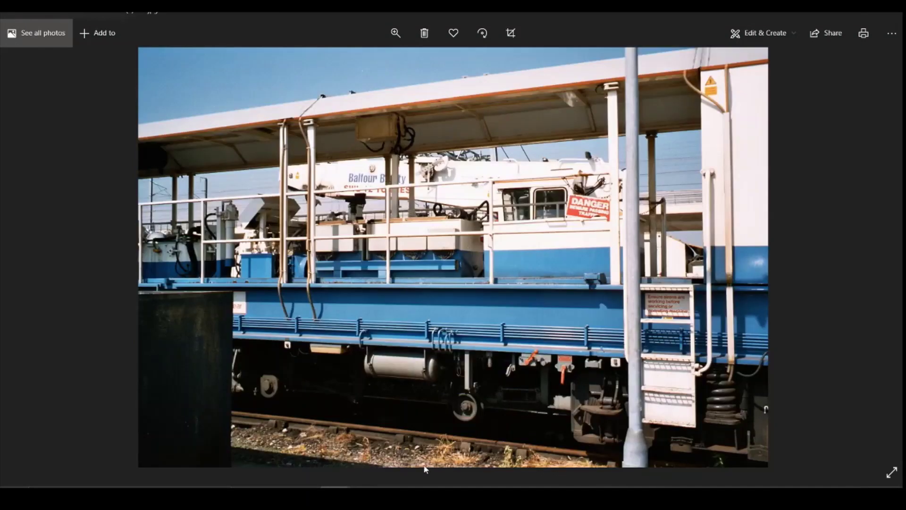
Step: Look through the yellow DTS 62 N photos to examine the cab end and the equipment behind the railings
mouse_move(417, 461)
left_click(839, 449)
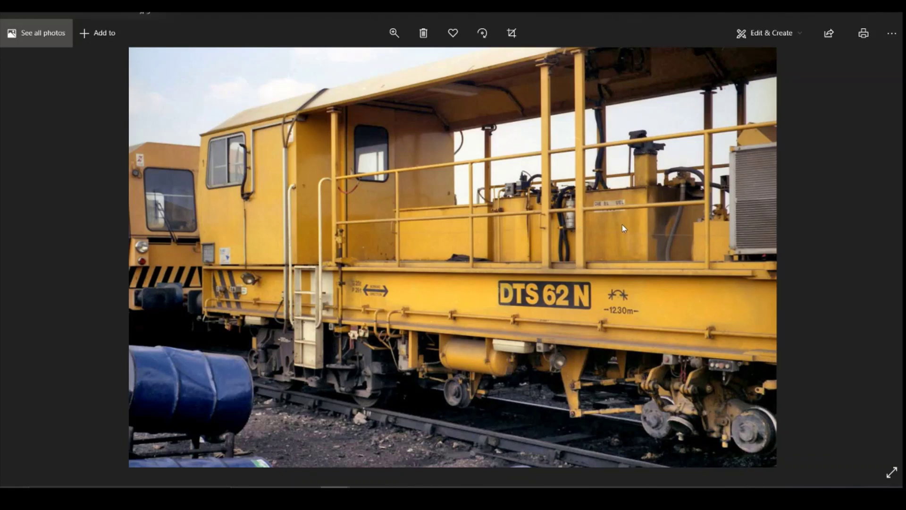
key("Right")
key("Right")
key("Right")
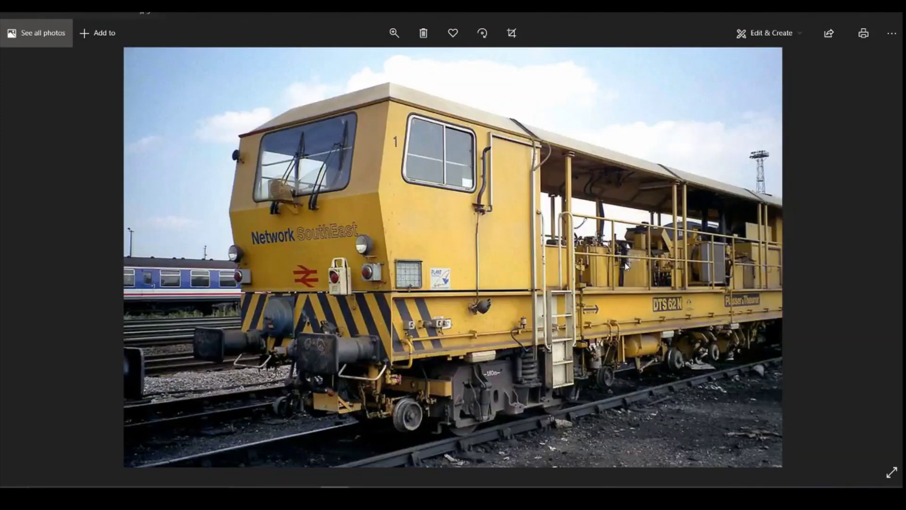
key("Right")
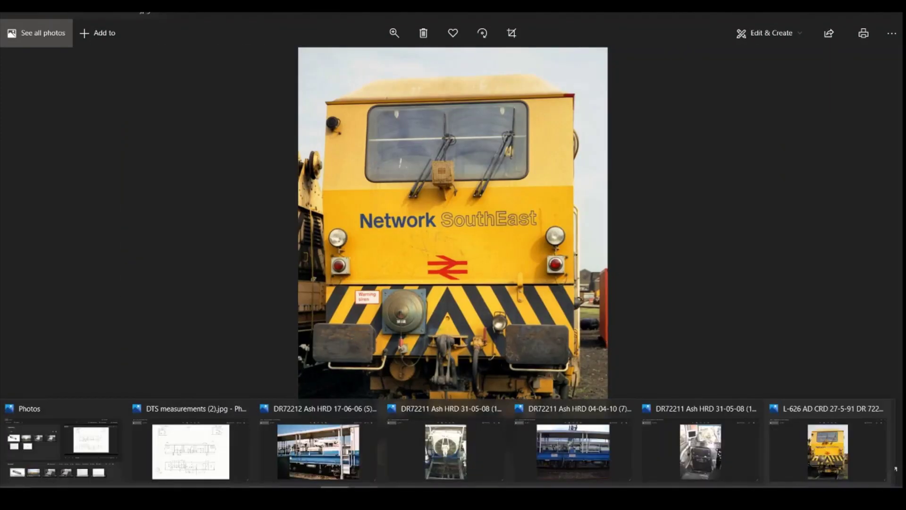
Step: Look through the blue and white machine's deck photos to examine the electrical boxes and vice beside the tool box
key("Right")
key("Right")
key("Right")
key("Right")
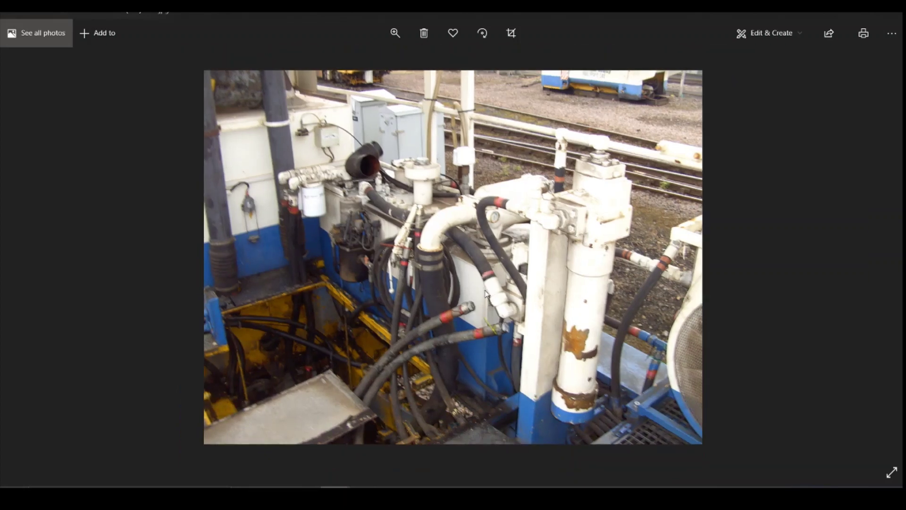
key("Right")
key("Right")
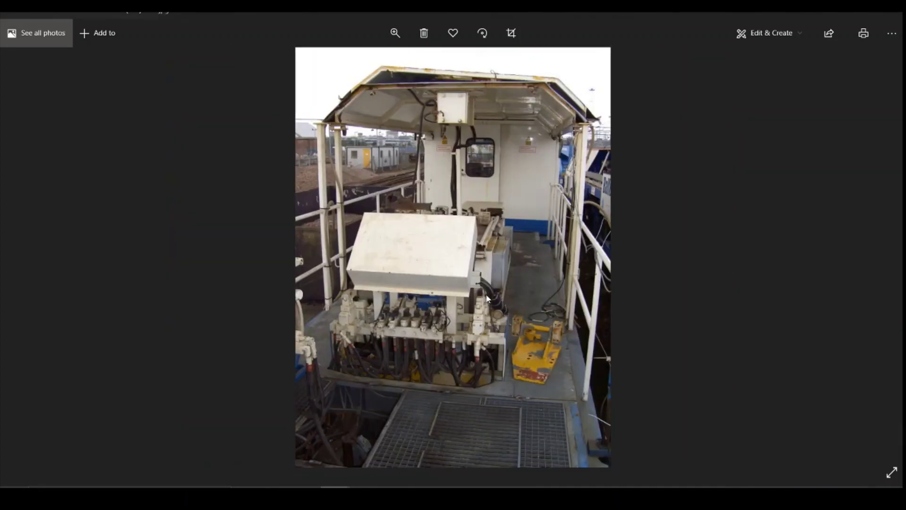
key("Right")
key("Right")
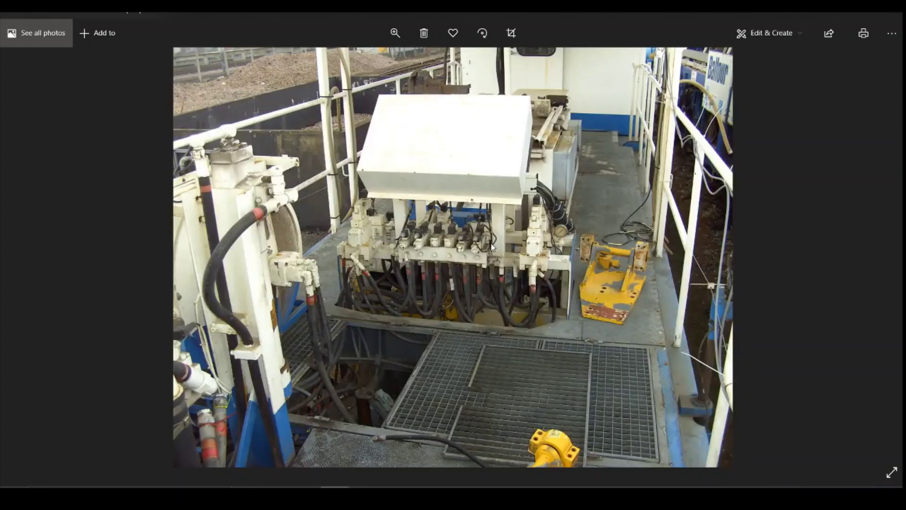
key("Right")
key("Right")
key("Right")
key("Right")
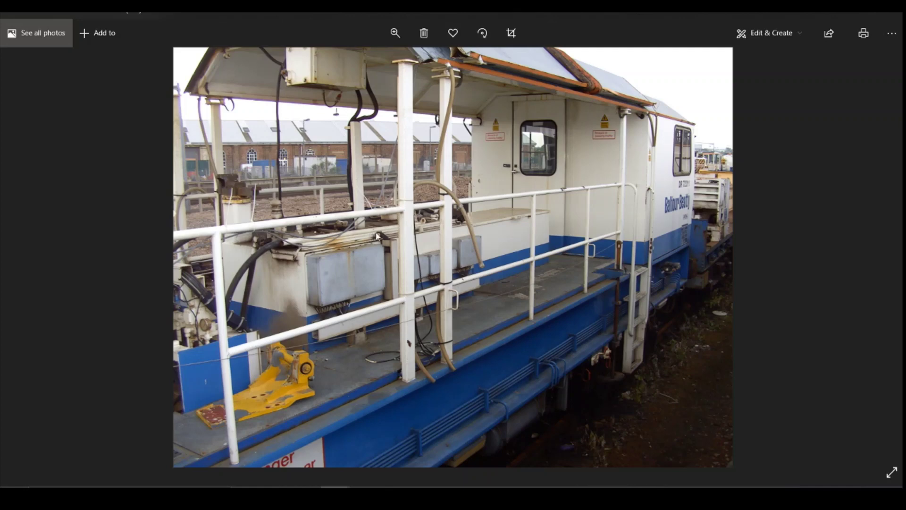
key("Left")
key("Right")
key("Right")
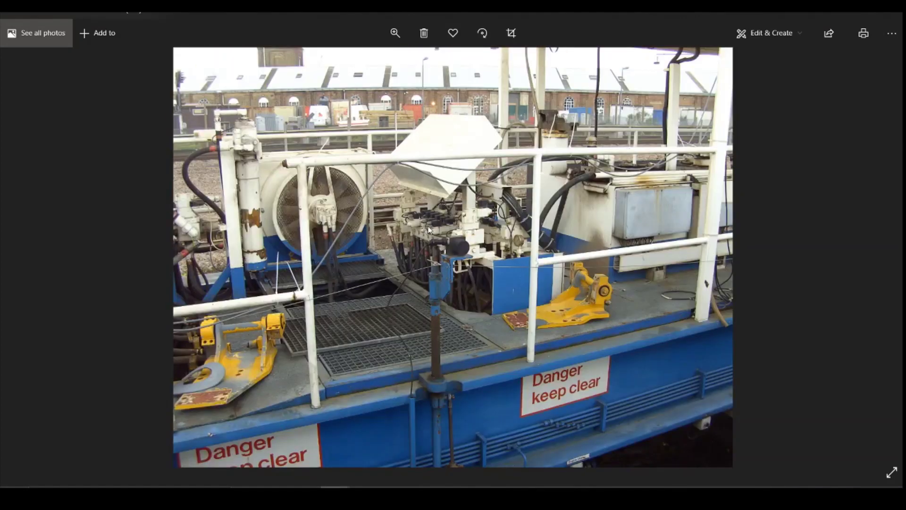
key("Right")
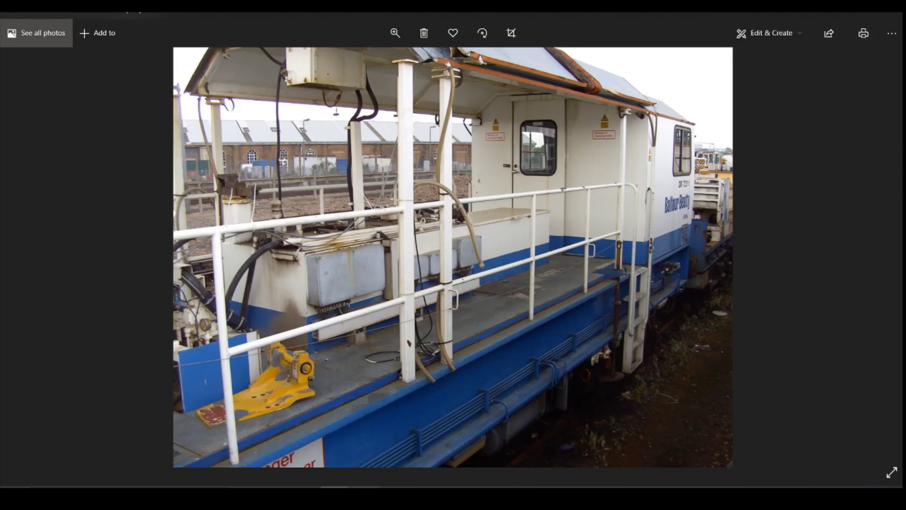
Step: Switch back to Fusion 360 and activate the top-level DTS 62 v3 component
mouse_move(443, 499)
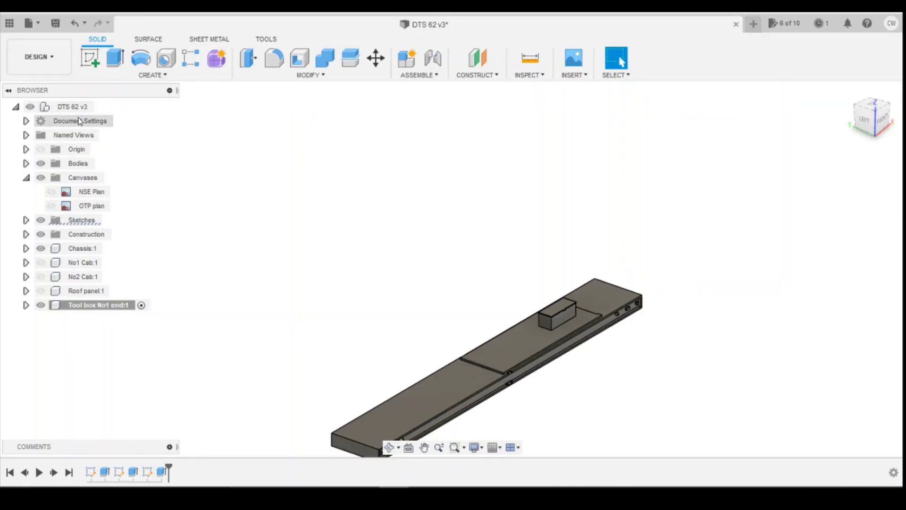
left_click(80, 107)
right_click(81, 106)
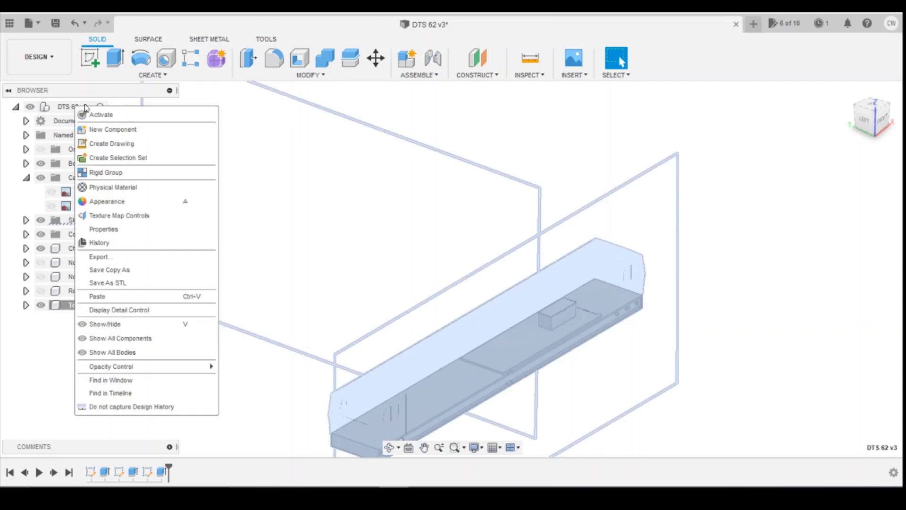
left_click(101, 114)
Step: Create an internal standard component named "Electical box with vice" under the top-level DTS 62 v3 component
right_click(81, 107)
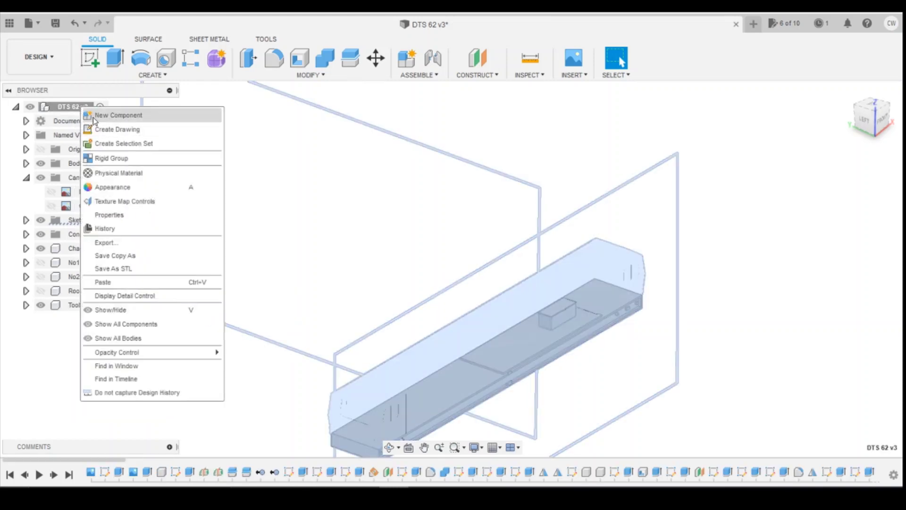
left_click(94, 119)
left_click_drag(789, 223, 717, 228)
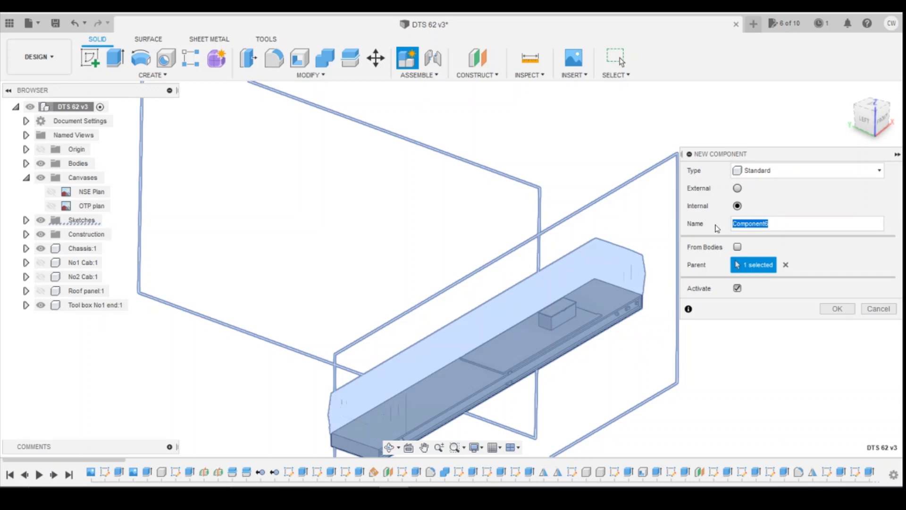
type("Electical box with vice")
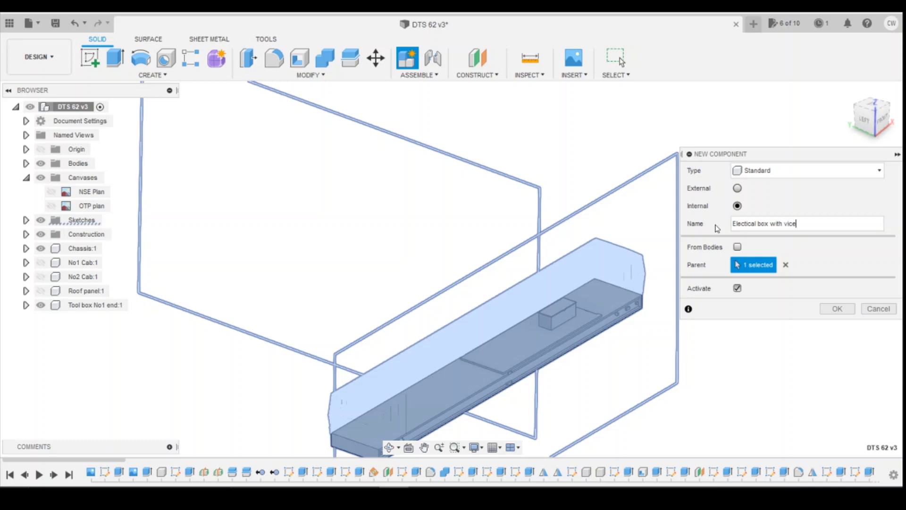
key("Return")
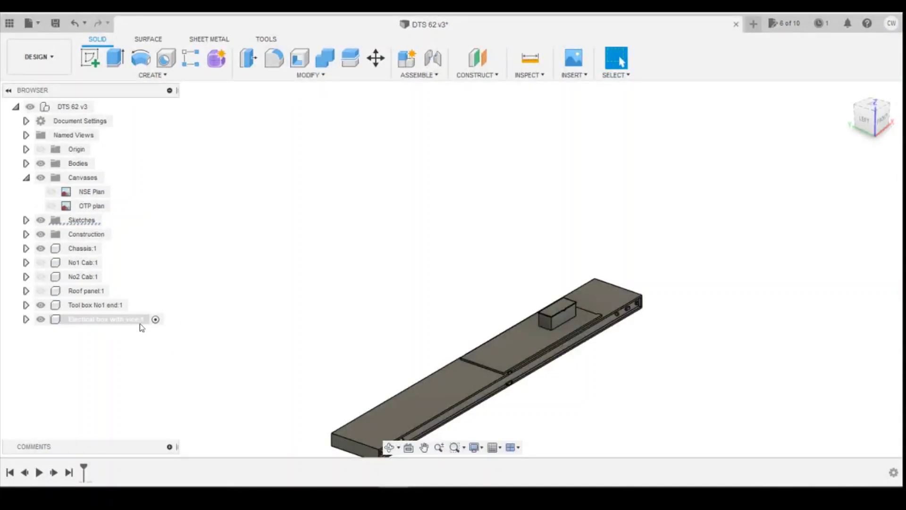
Step: Start a sketch on the top face of the raised deck panel that carries the tool box
left_click(90, 58)
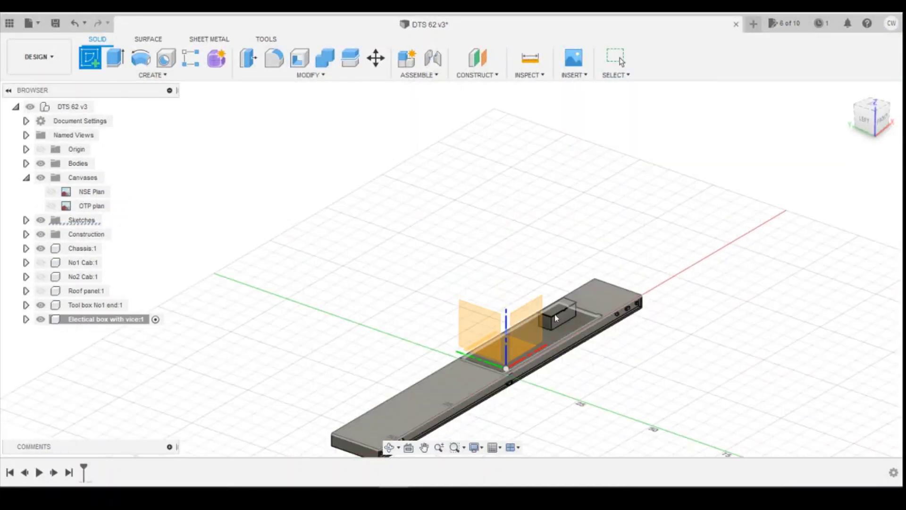
middle_click_drag(884, 144, 531, 346, "shift")
left_click(531, 346)
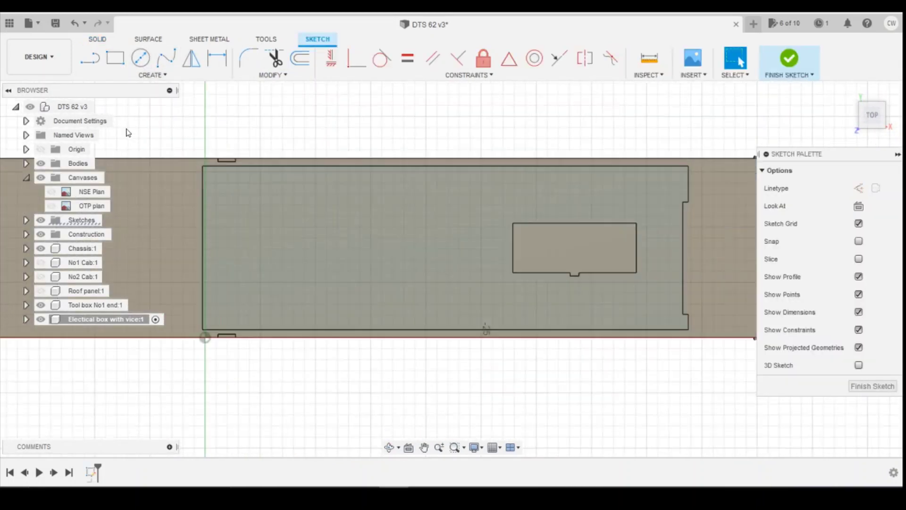
Step: Draw a horizontal construction line from the midpoint of the deck panel's plain short edge to just past the tool box, and restore normal linetype
left_click(84, 64)
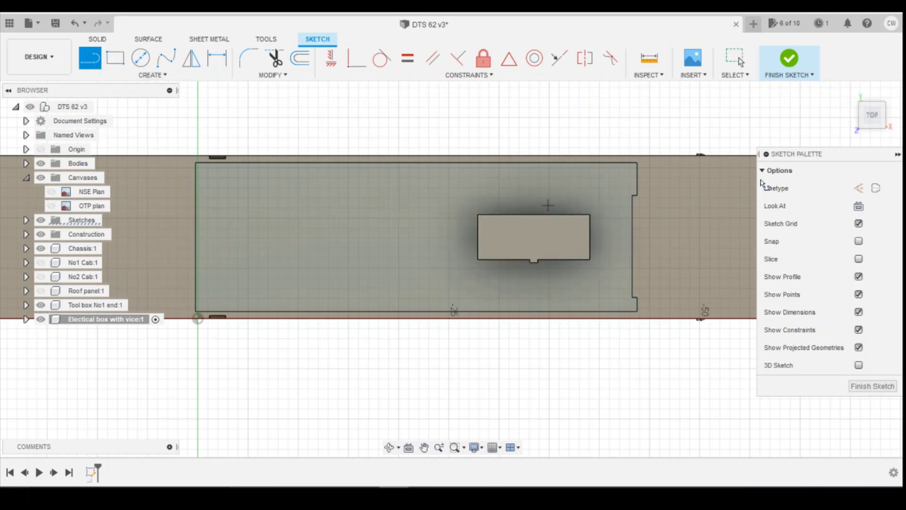
left_click(858, 188)
left_click(195, 237)
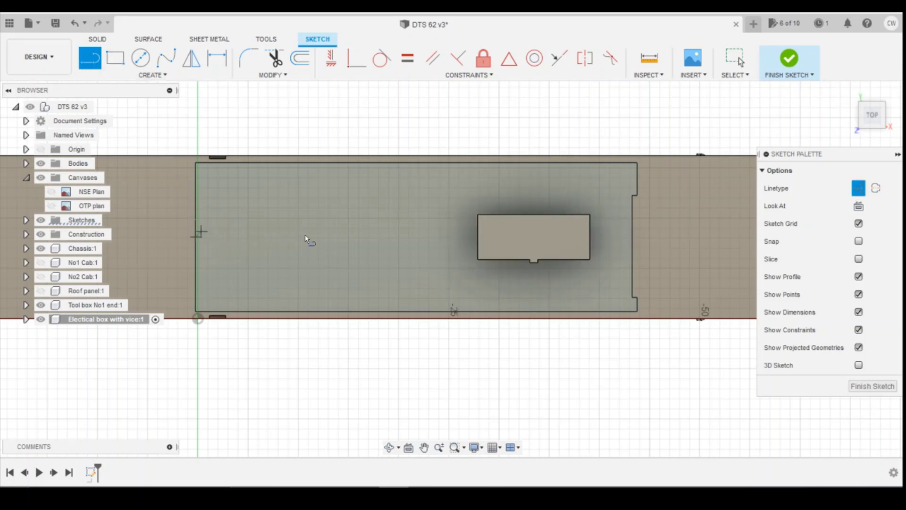
left_click(597, 236)
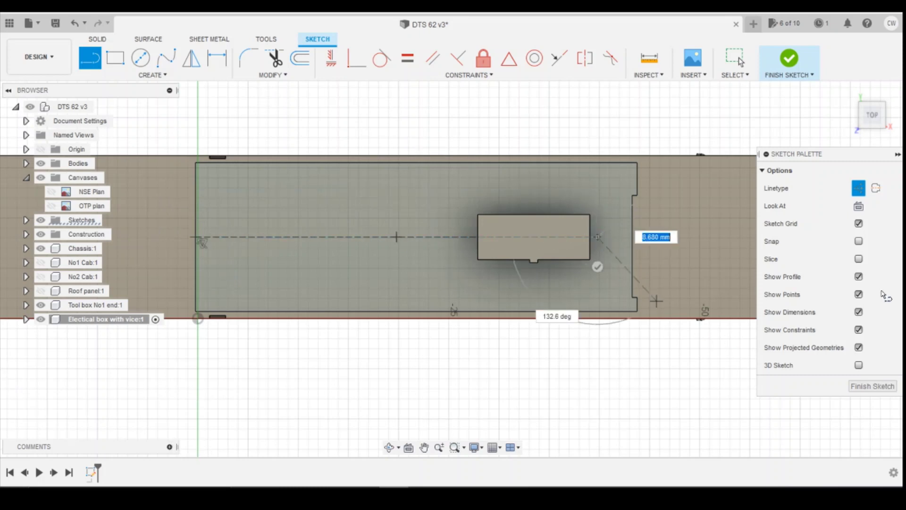
left_click(863, 193)
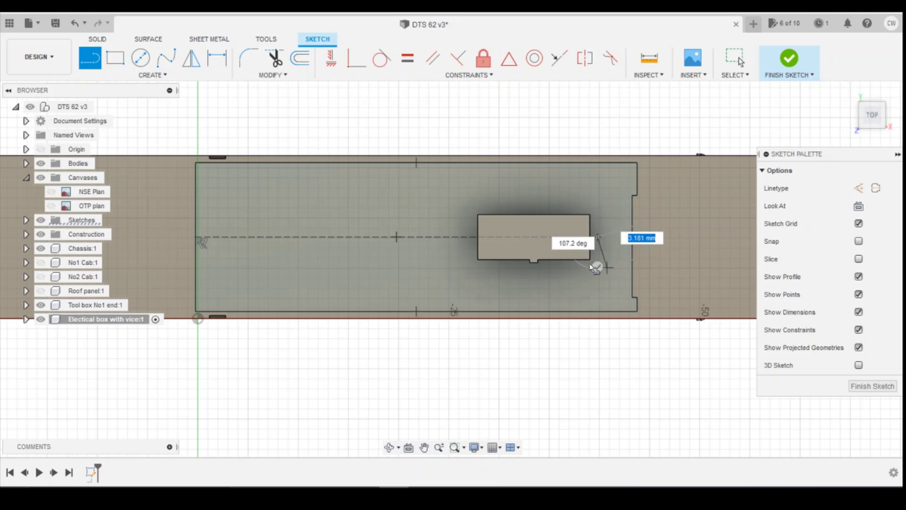
key("Escape")
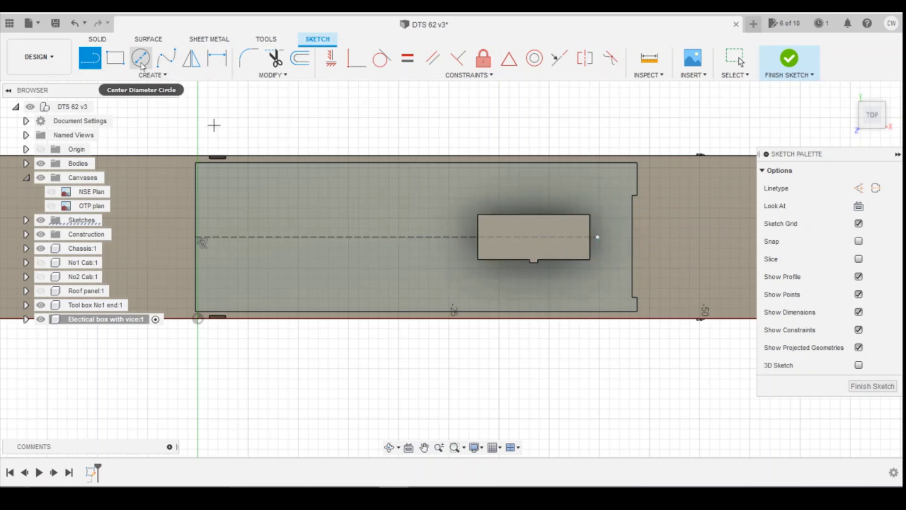
Step: Sketch a centre rectangle about 7.8 mm high, centred on the construction line between the panel's plain edge and the tool box
left_click(112, 75)
mouse_move(151, 101)
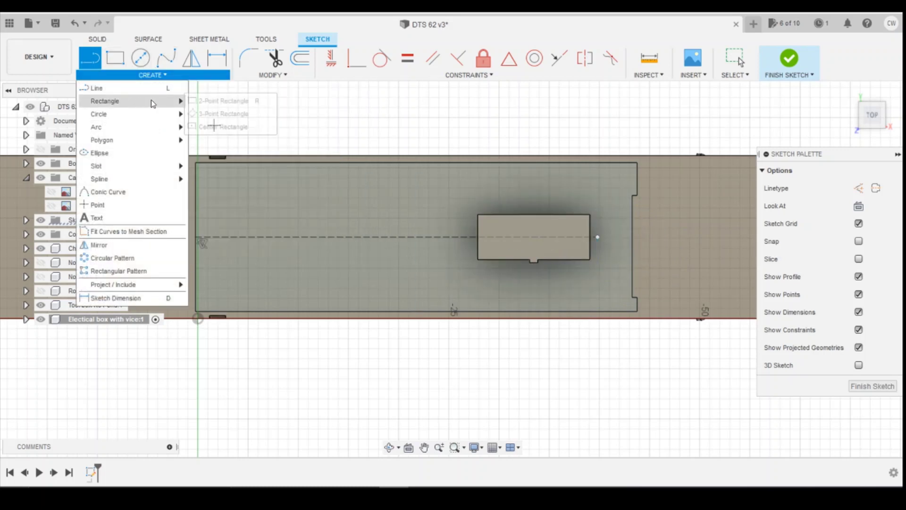
left_click(207, 126)
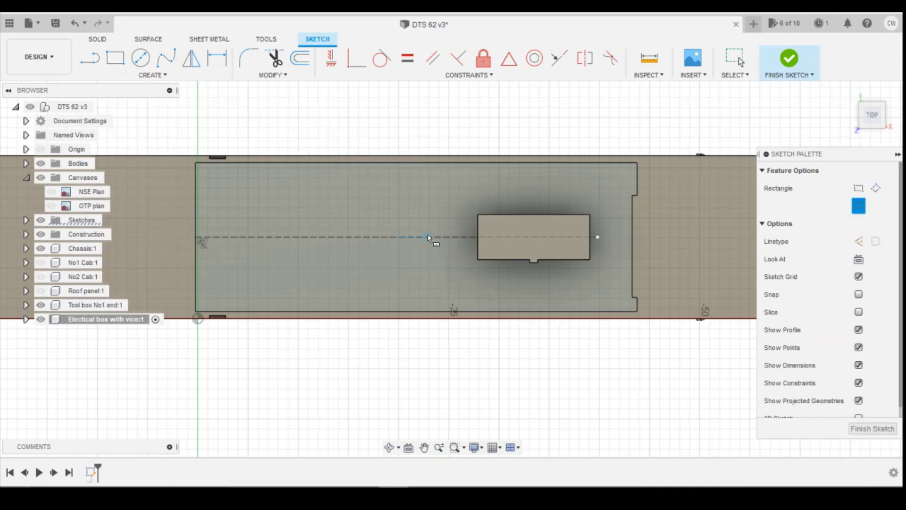
left_click(360, 236)
left_click(444, 278)
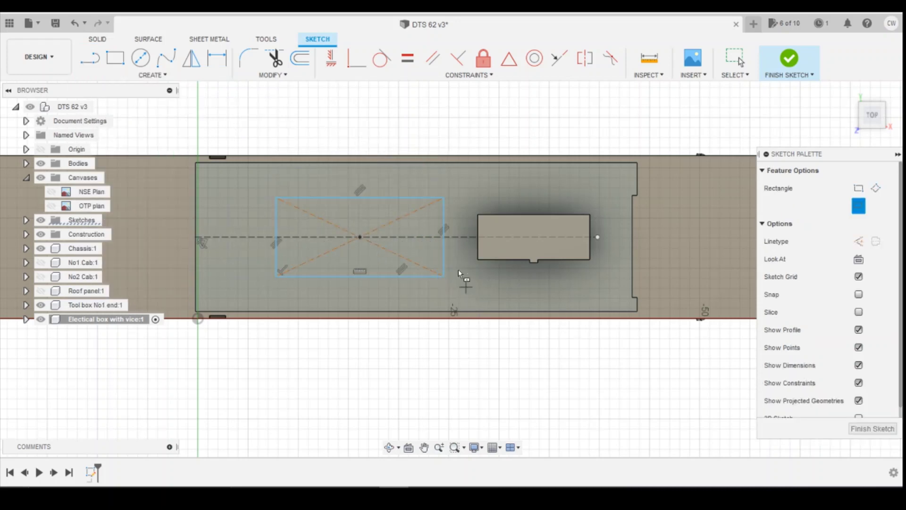
key("Escape")
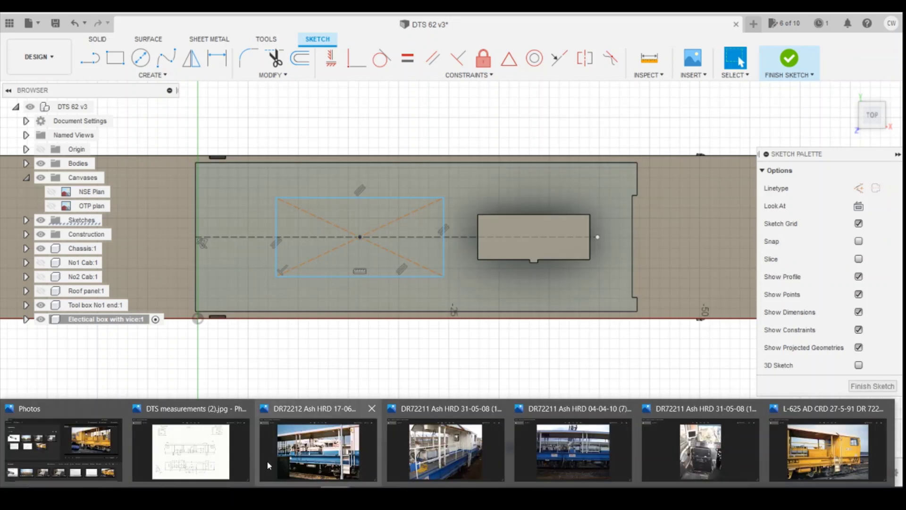
Step: Check the electrical box's width on the DTS measurements drawing and convert 34 inches to millimetres in the browser's unit converter
left_click(207, 450)
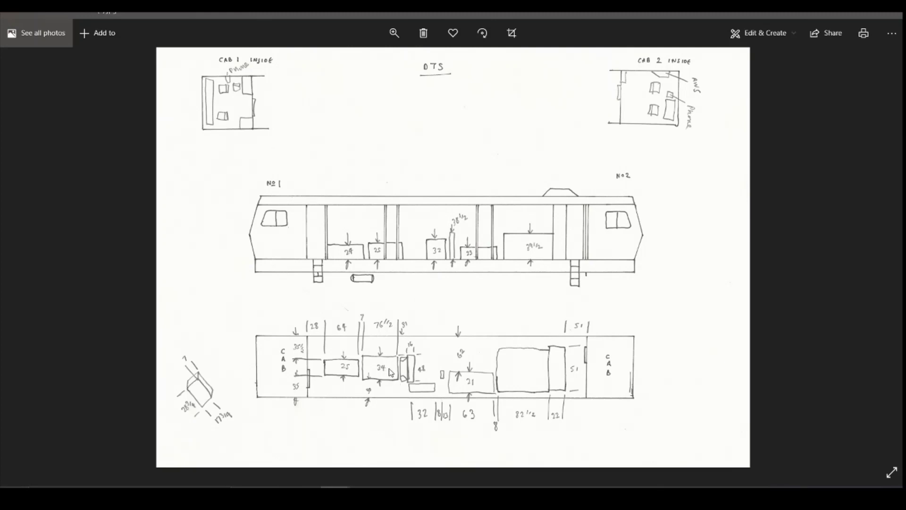
left_click(306, 496)
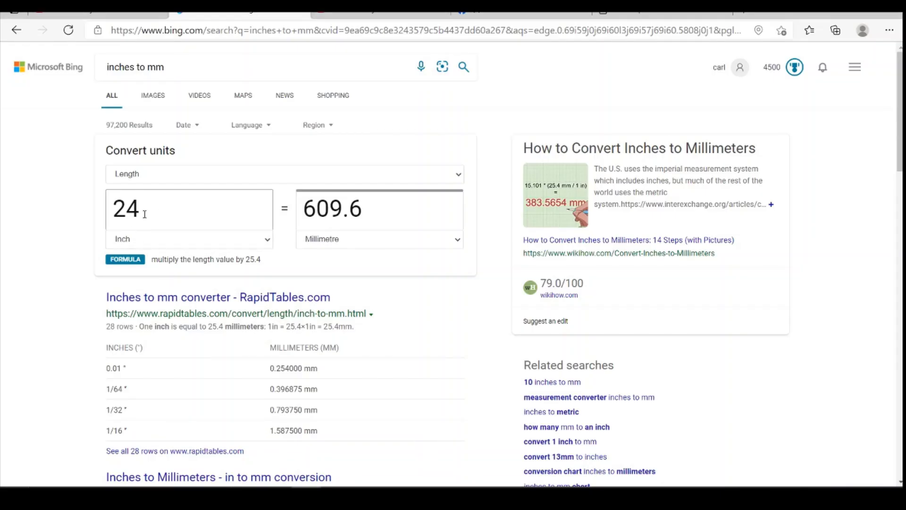
left_click_drag(144, 214, 80, 211)
type("34")
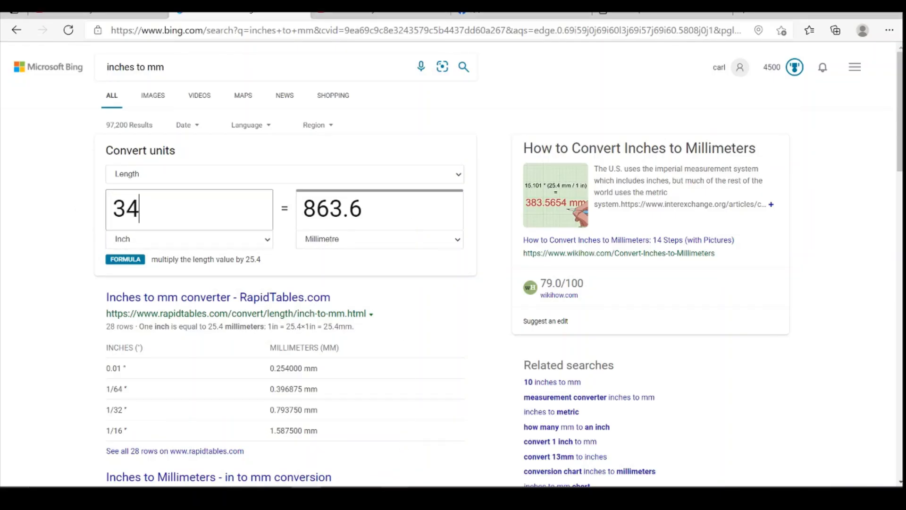
Step: Switch back to Fusion 360 and dimension the distance between the rectangle's long sides as 863.6/148 mm
left_click(393, 496)
key("d")
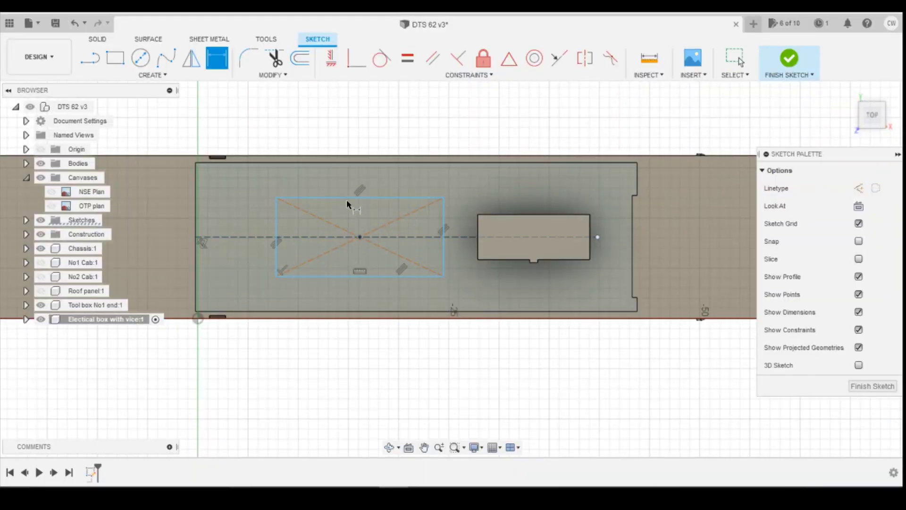
left_click(347, 197)
left_click(373, 276)
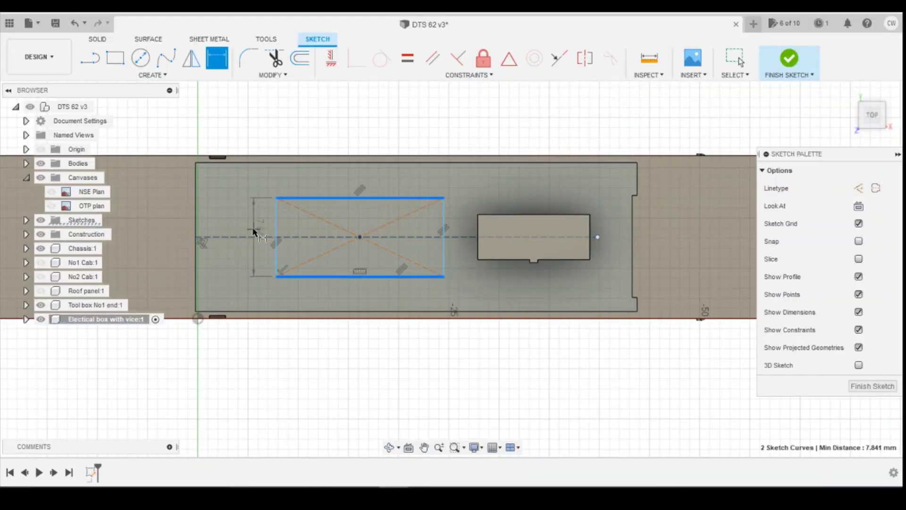
left_click(154, 241)
type("8")
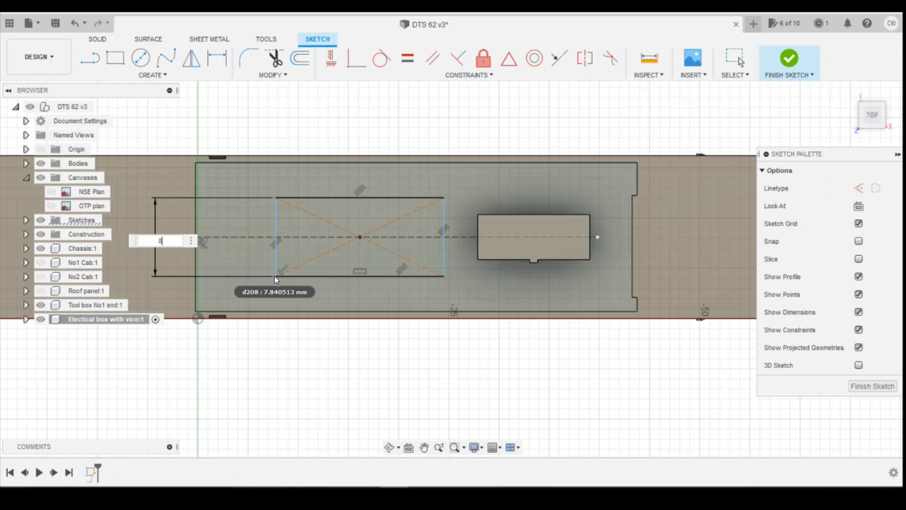
type("63.6/148")
key("Return")
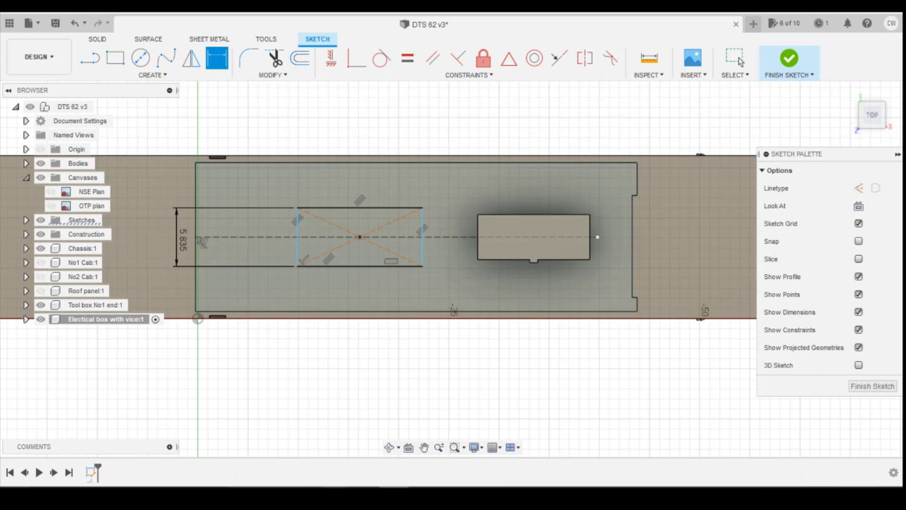
Step: Check the electrical box's length on the DTS measurements drawing and convert 76.5 inches to millimetres in the browser
left_click(194, 453)
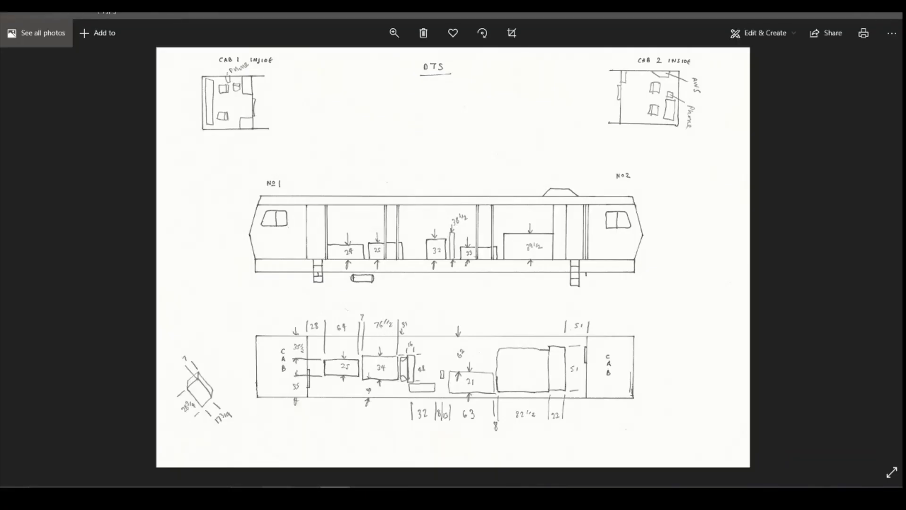
key("alt+Tab")
double_click(134, 210)
type("7")
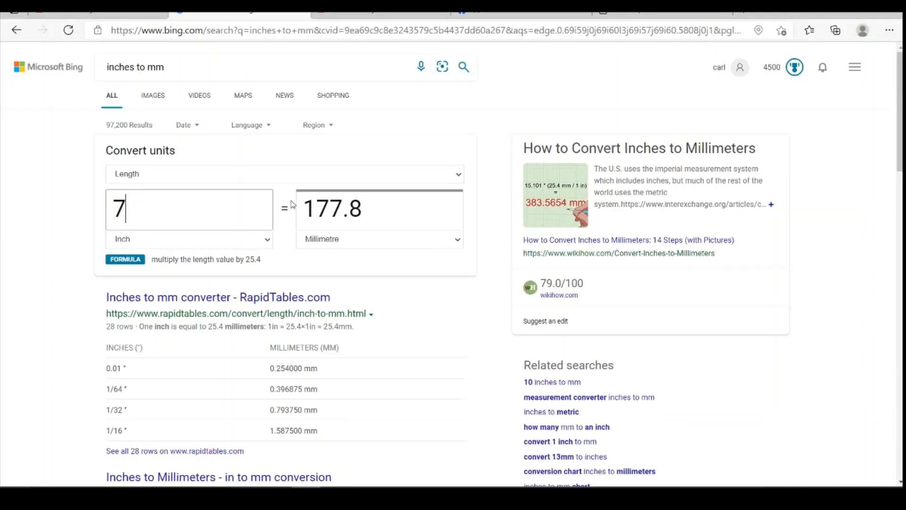
type("6.5")
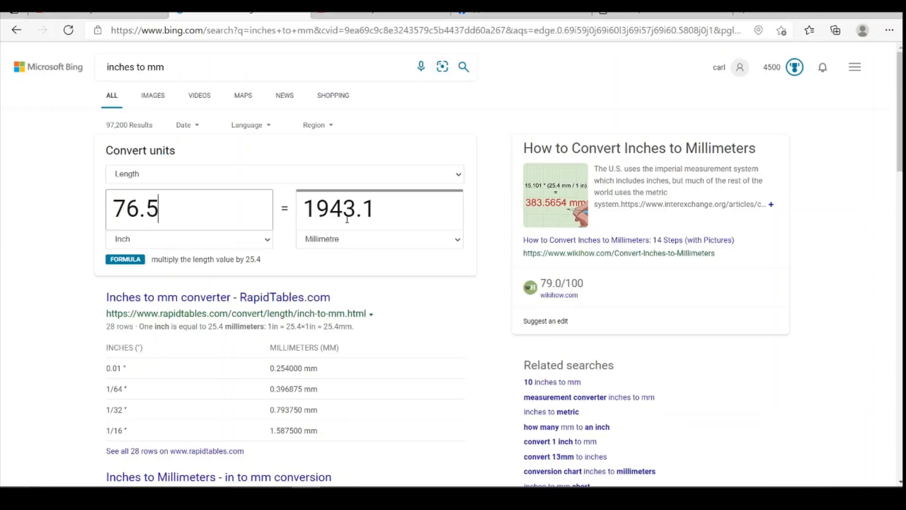
Step: Return to Fusion 360 and dimension the rectangle's long side as 1943/148 mm
key("alt+Tab")
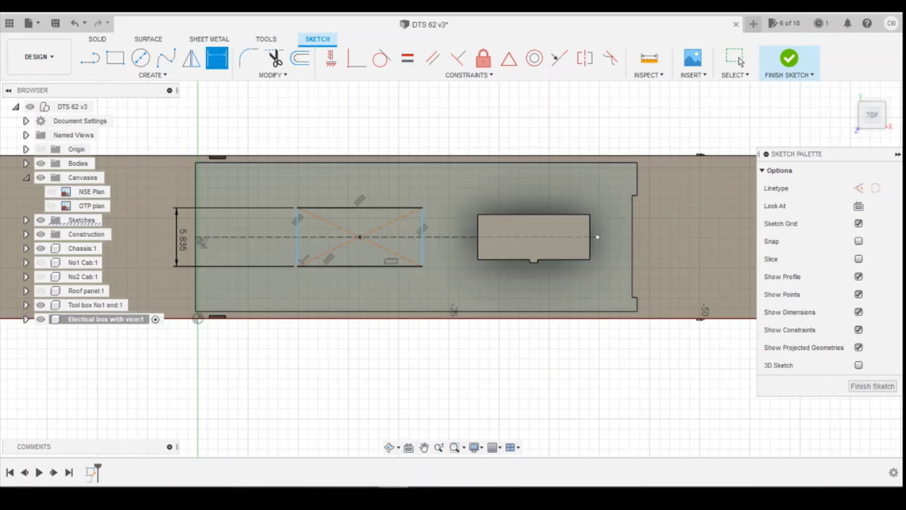
left_click(340, 210)
left_click(347, 115)
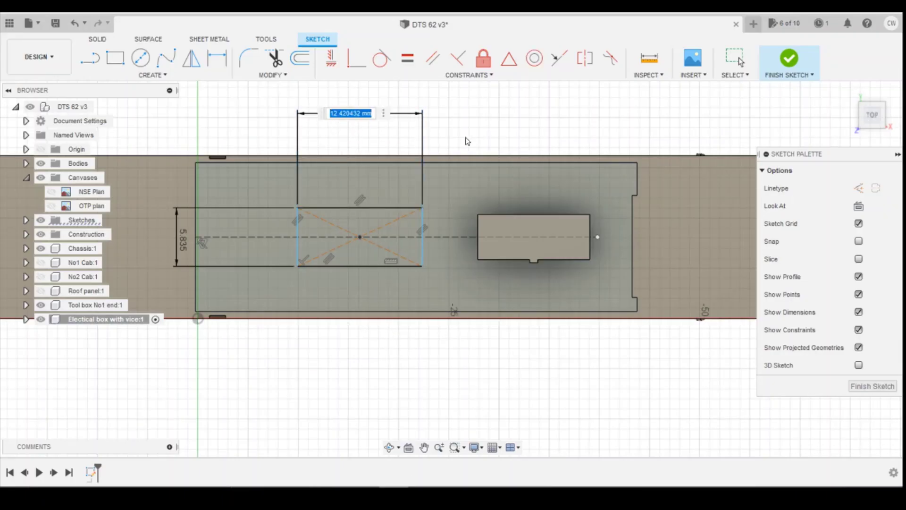
type("1943/148")
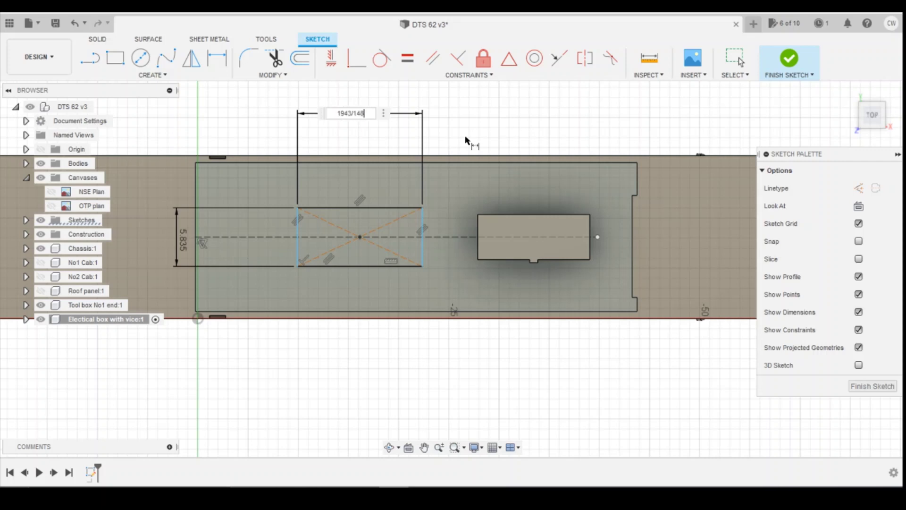
key("Return")
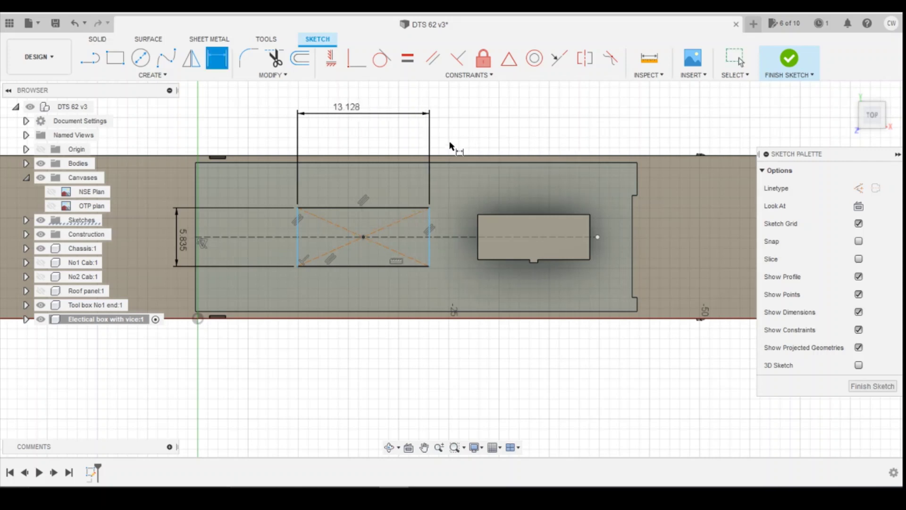
key("Escape")
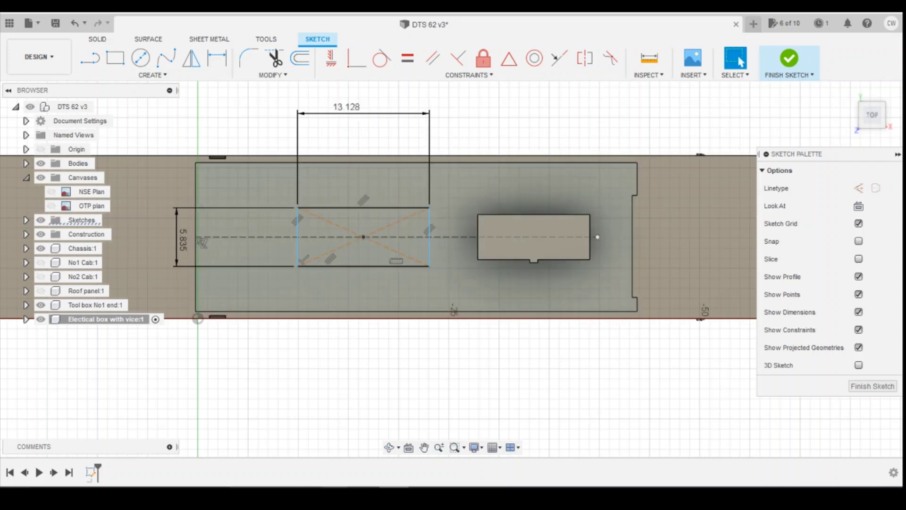
Step: Convert the 7-inch gap between the two boxes on the DTS measurements drawing to millimetres in the browser, and return to Fusion 360
mouse_move(335, 484)
left_click(225, 459)
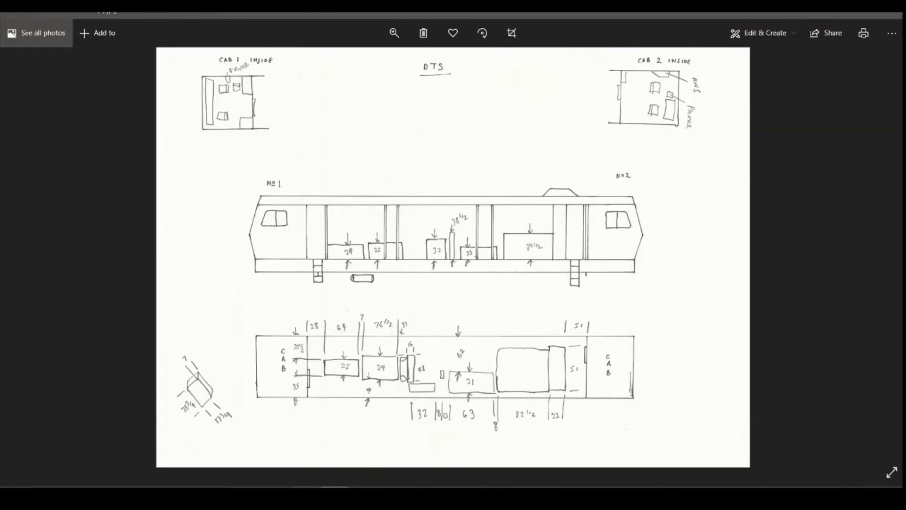
left_click(308, 494)
left_click_drag(190, 213, 72, 174)
type("7")
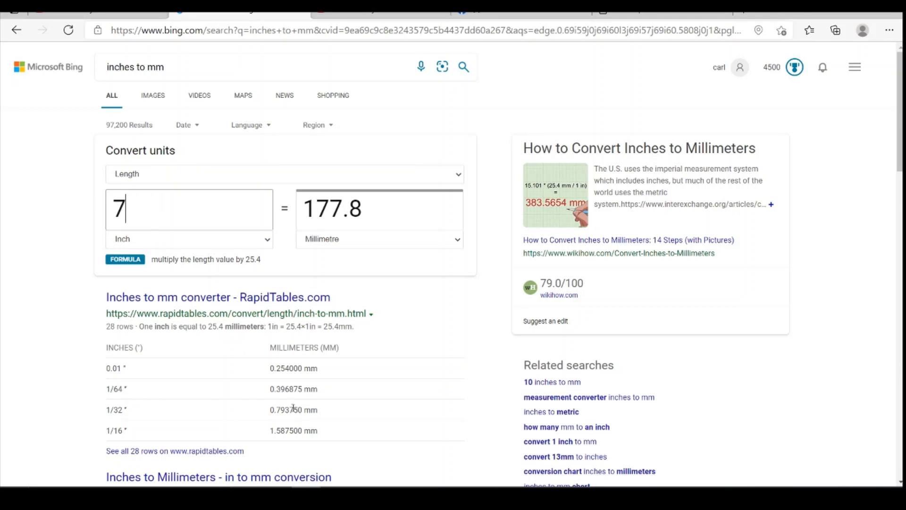
left_click(393, 494)
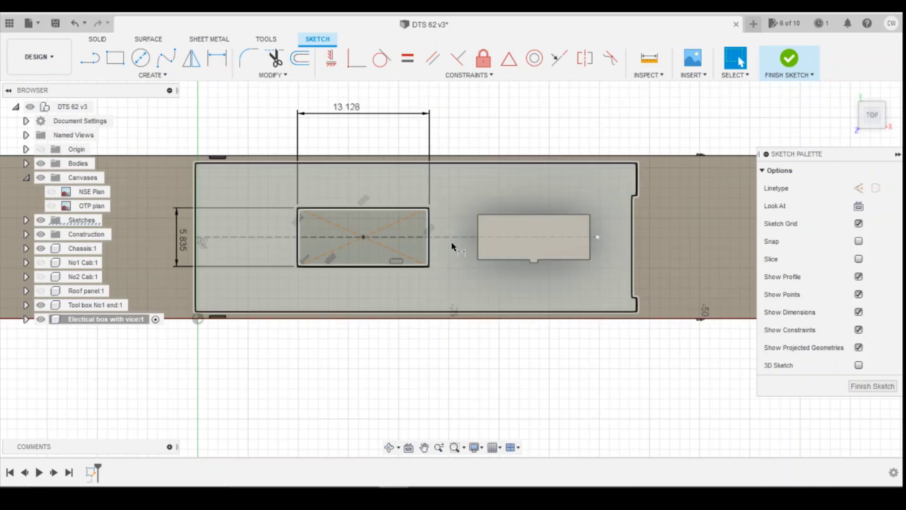
key("d")
left_click(429, 238)
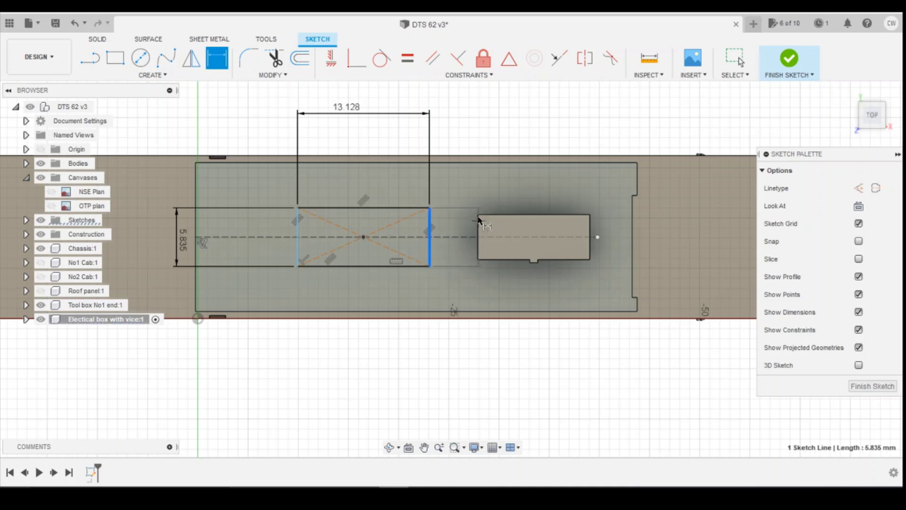
key("Escape")
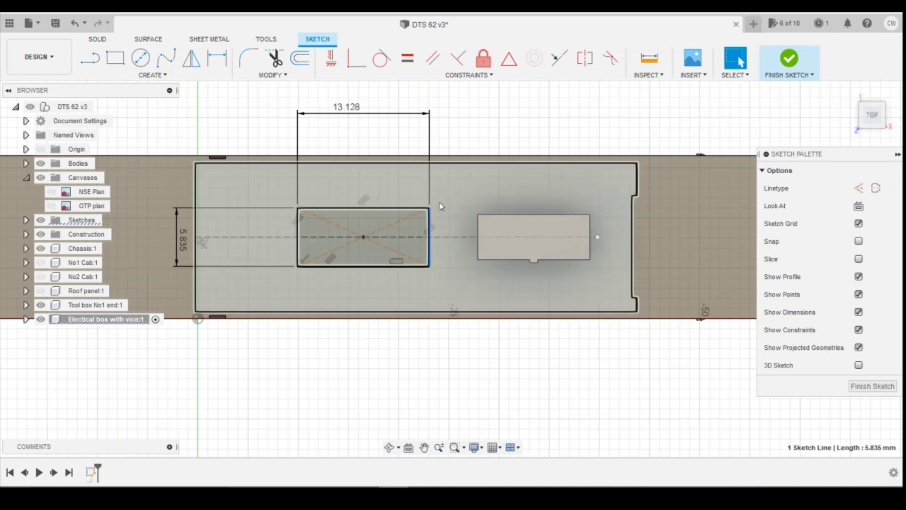
key("d")
key("Escape")
key("Escape")
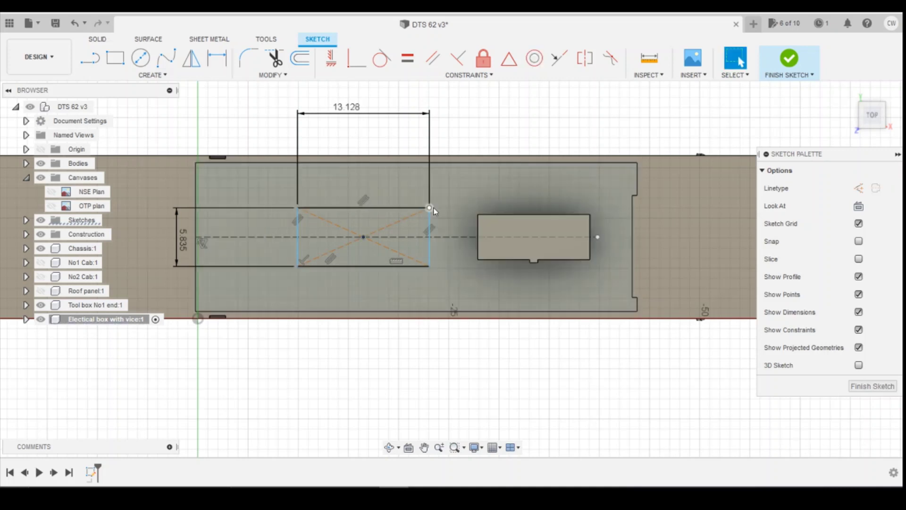
Step: Dimension the horizontal gap between the rectangle's upper corner and the tool box's nearest upper corner as 178/147 mm
key("d")
left_click(428, 207)
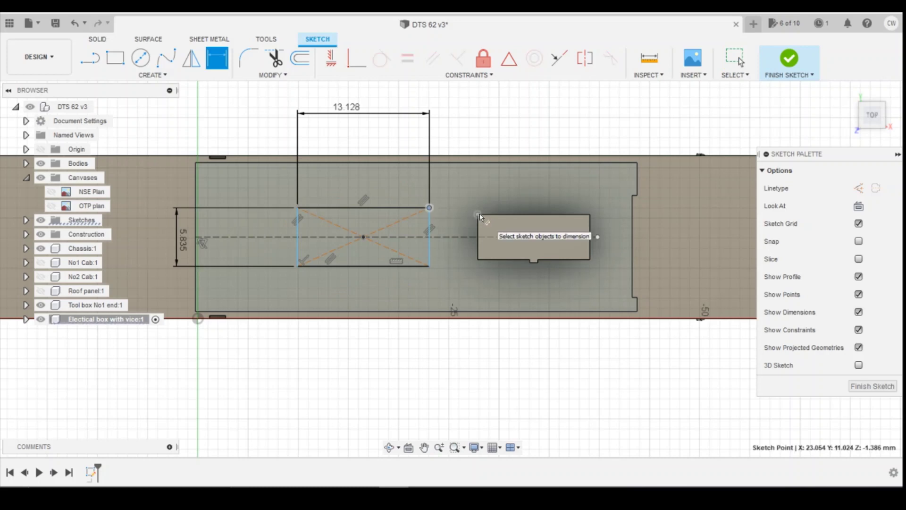
left_click(477, 215)
left_click(467, 132)
left_click(491, 133)
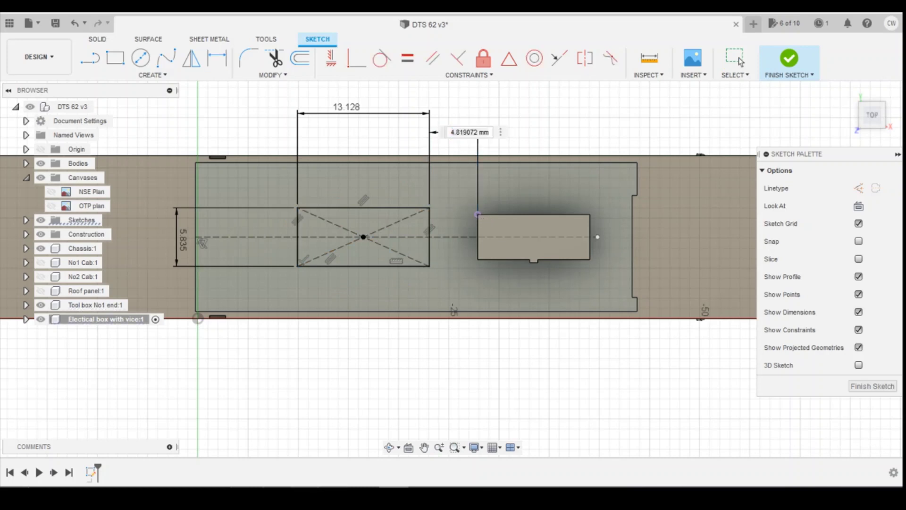
left_click_drag(492, 134, 429, 141)
type("178/147")
key("Return")
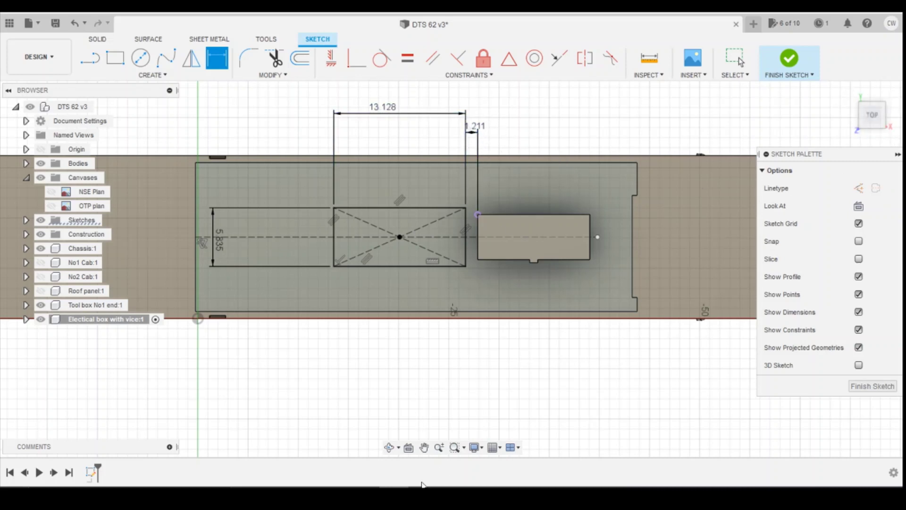
Step: Check the electrical box's height on the DTS measurements drawing and convert 25 inches to millimetres in the browser
mouse_move(307, 497)
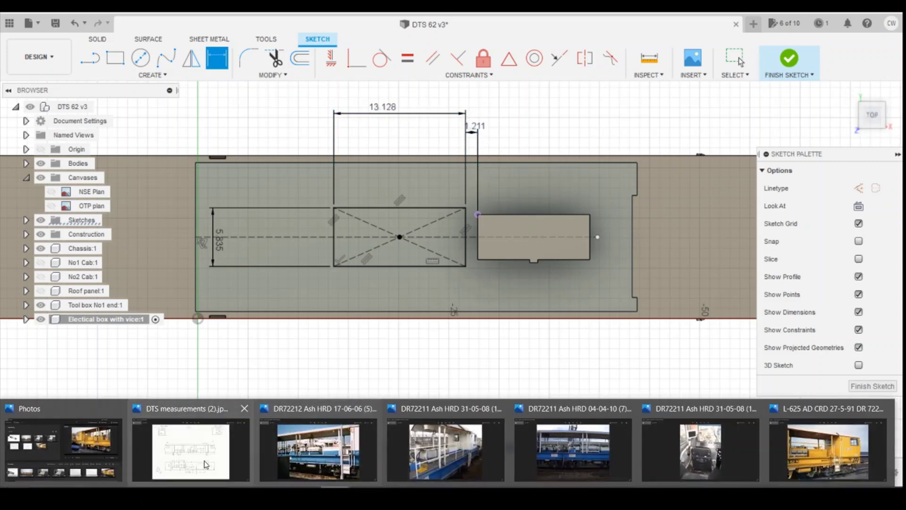
left_click(245, 427)
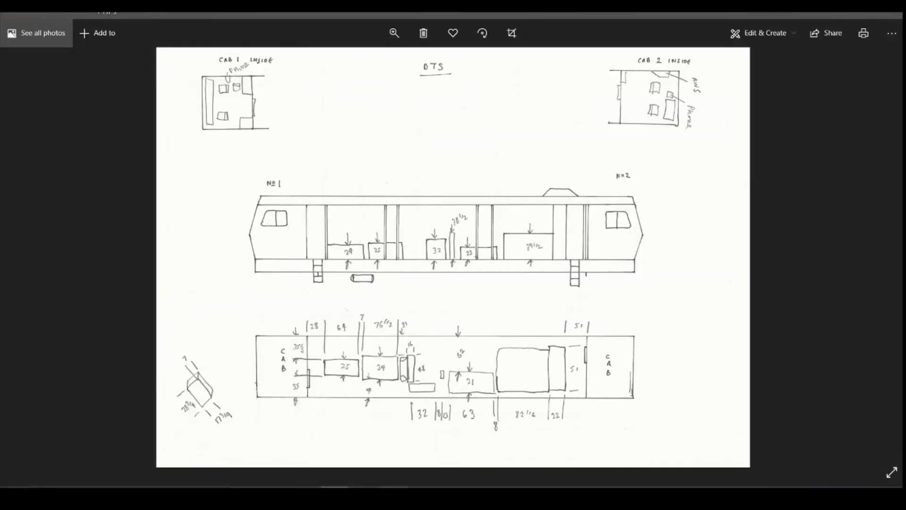
mouse_move(305, 497)
left_click(305, 445)
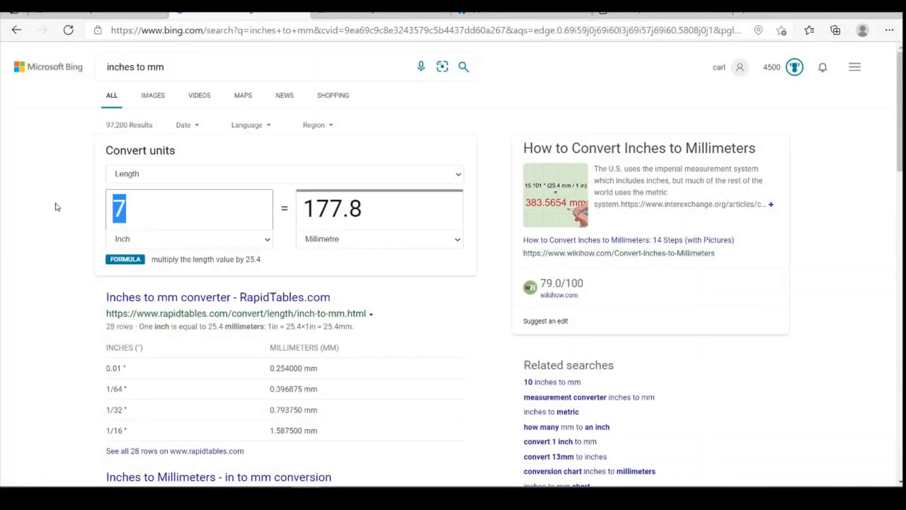
type("25")
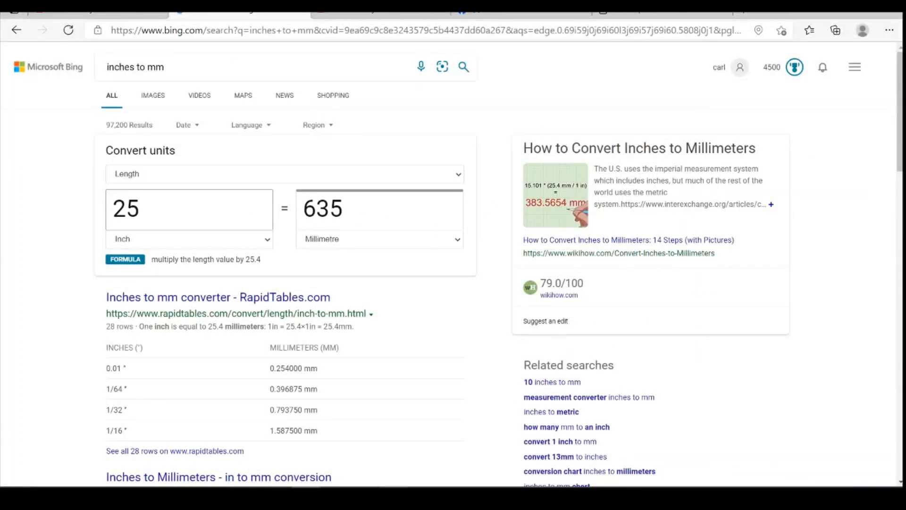
Step: Return to Fusion 360 and extrude the dimensioned rectangle 635/148 mm as a new body beside the tool box
key("alt+Tab")
right_click(448, 225)
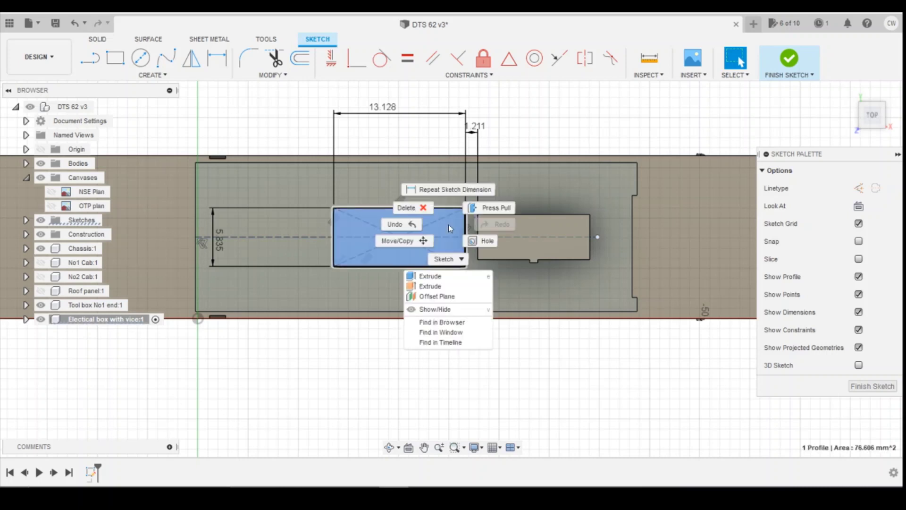
left_click(441, 276)
type("6")
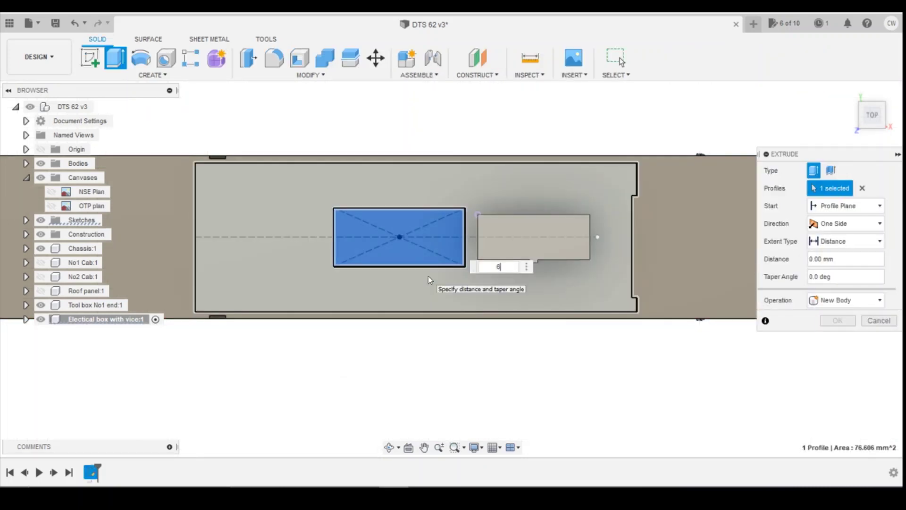
type("35/148")
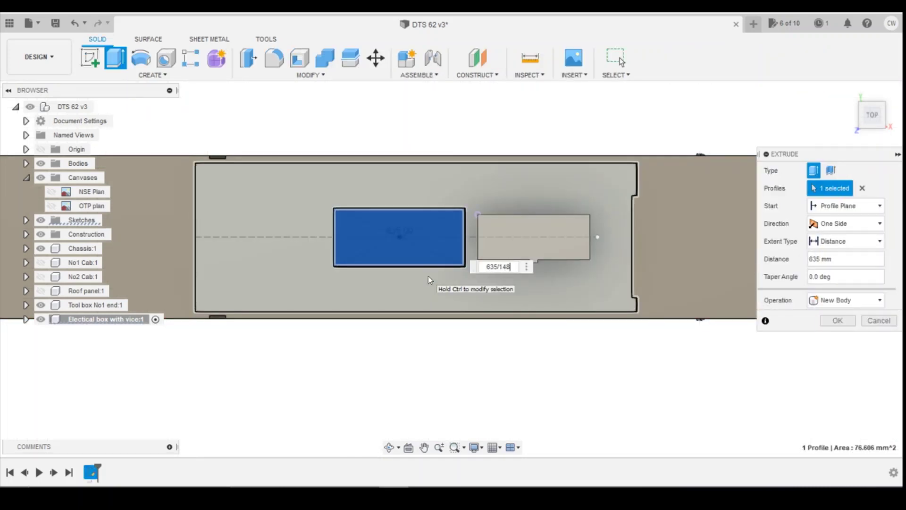
key("Return")
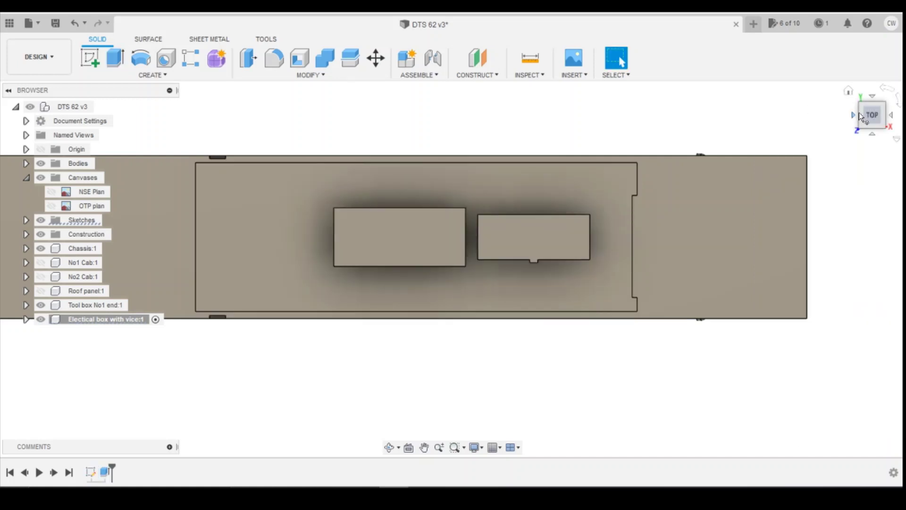
left_click_drag(859, 112, 862, 140)
middle_click_drag(580, 127, 596, 149, "shift")
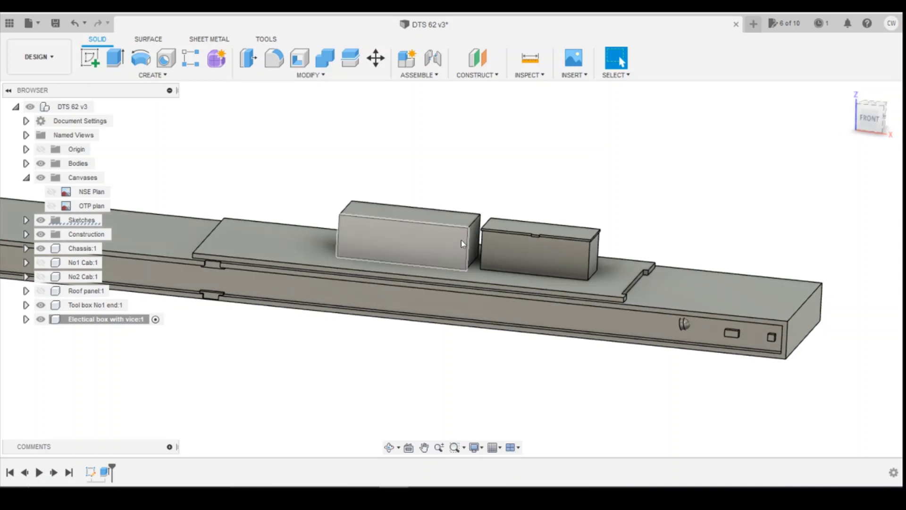
Step: Rename the electrical box component as Fuel Tank
key("alt+Tab")
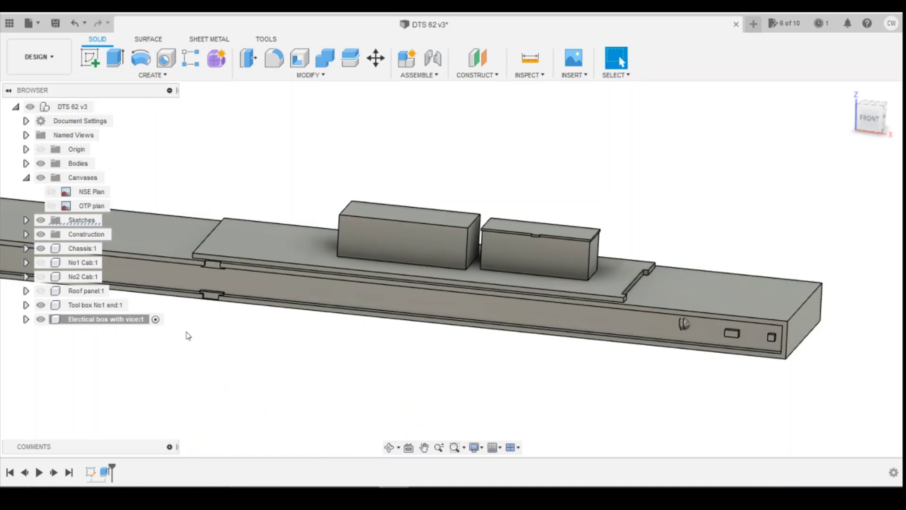
left_click(104, 322)
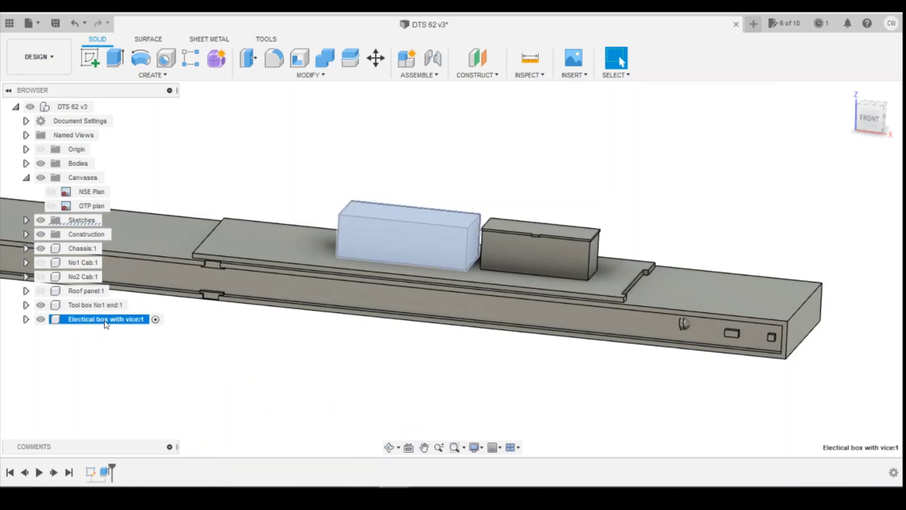
right_click(106, 324)
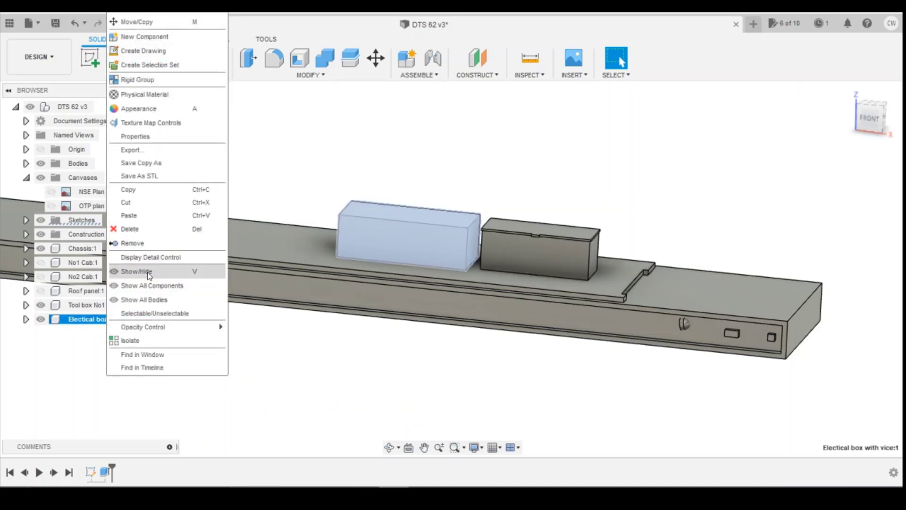
double_click(91, 318)
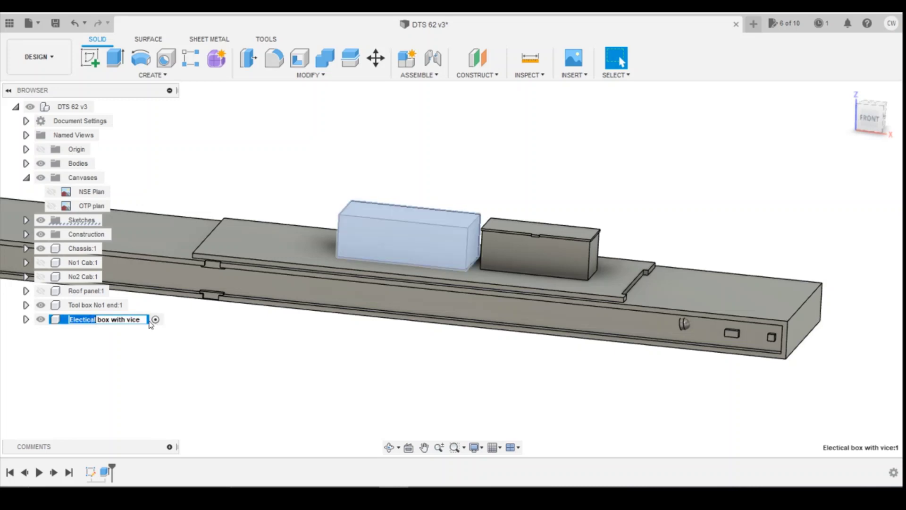
key("Home")
key("ctrl+shift+Right")
key("ctrl+shift+Right")
key("ctrl+shift+Right")
key("End")
key("ctrl+shift+Left")
key("ctrl+shift+Left")
key("ctrl+shift+Left")
key("ctrl+shift+Left")
type("Fue")
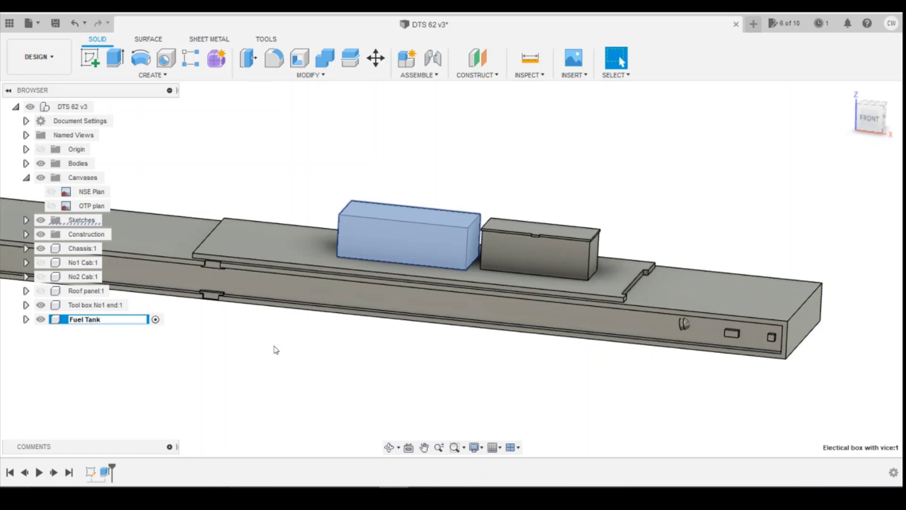
key("Return")
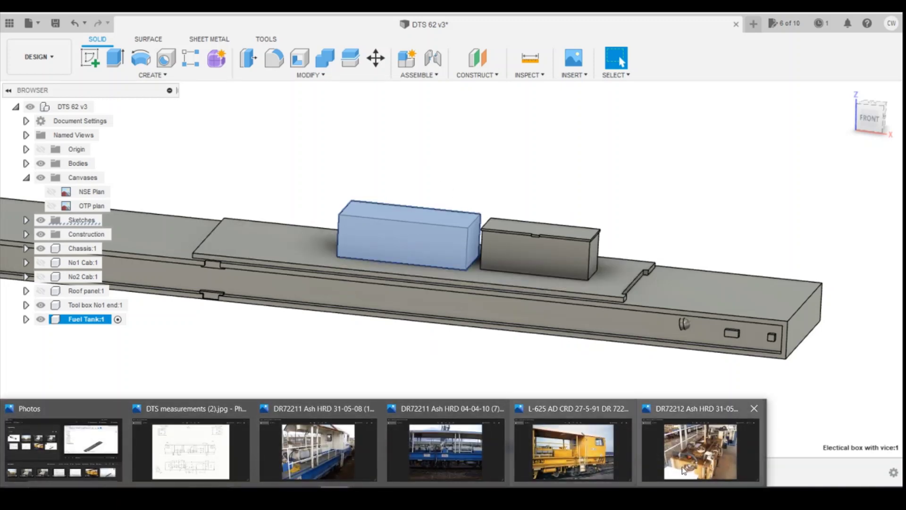
Step: Check the tank details in the DR72212 deck photo, return to Fusion 360 and start a sketch on the fuel tank's top face
left_click(675, 449)
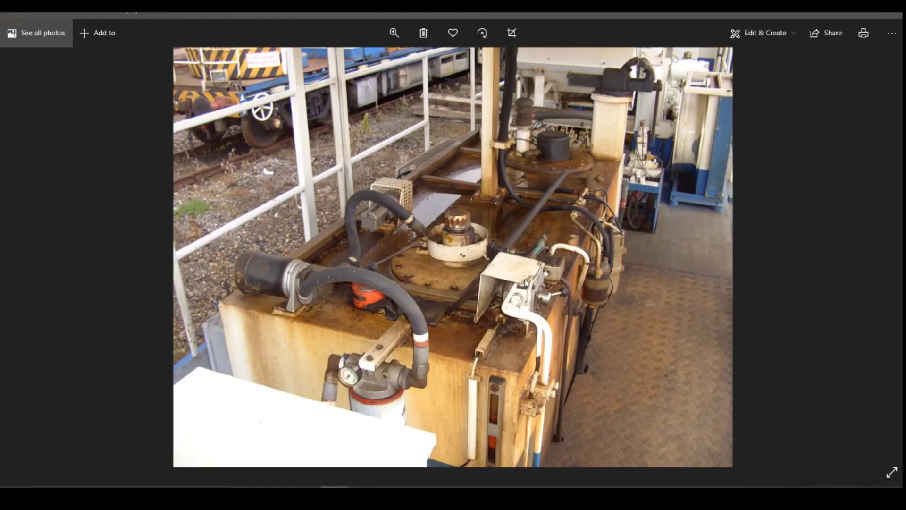
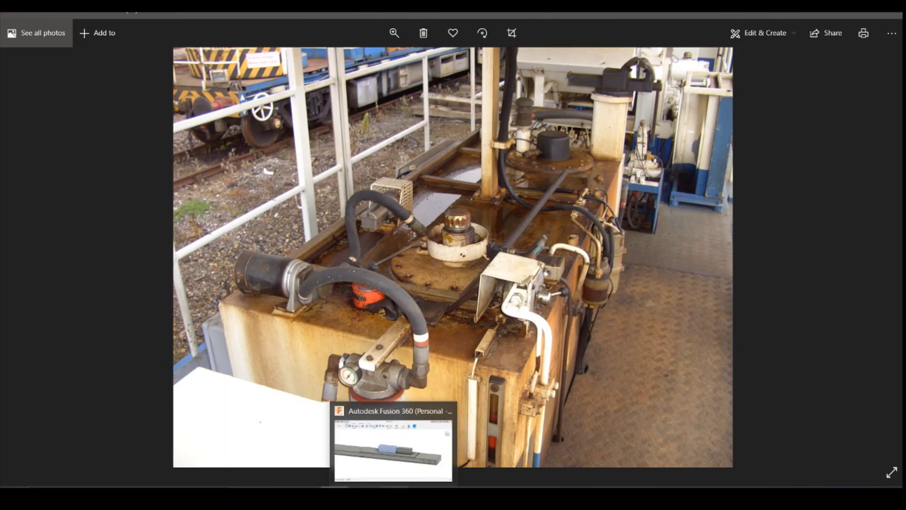
left_click(393, 498)
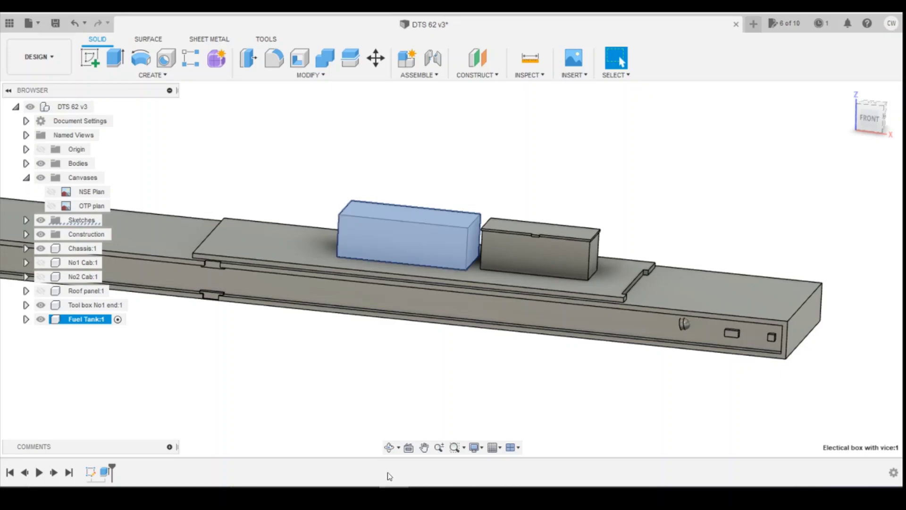
left_click(334, 498)
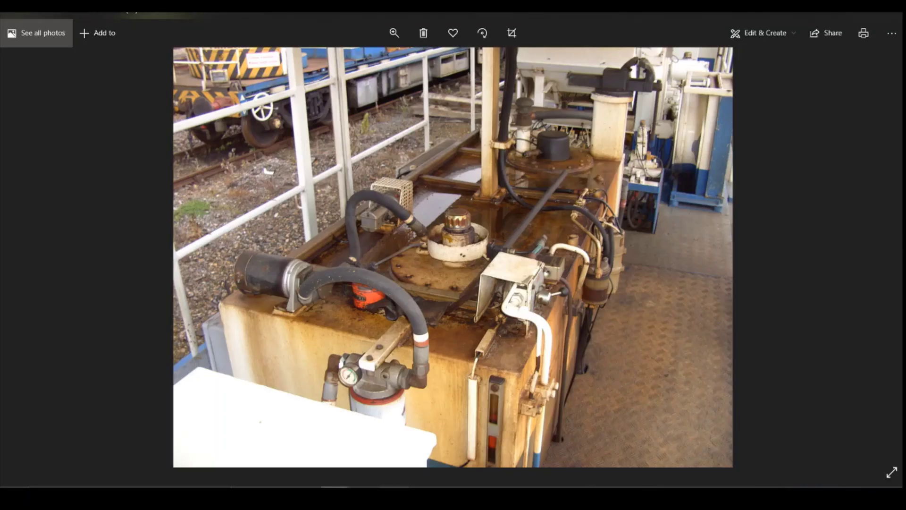
left_click(393, 498)
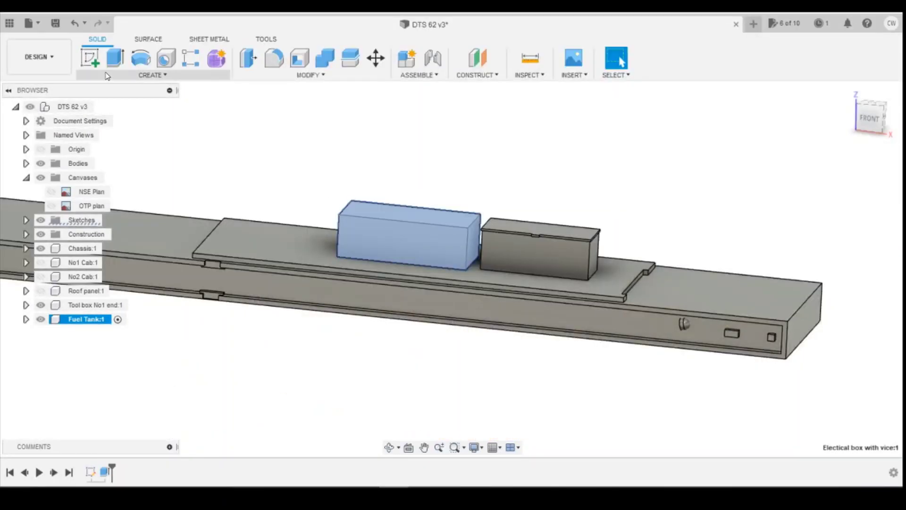
left_click(89, 57)
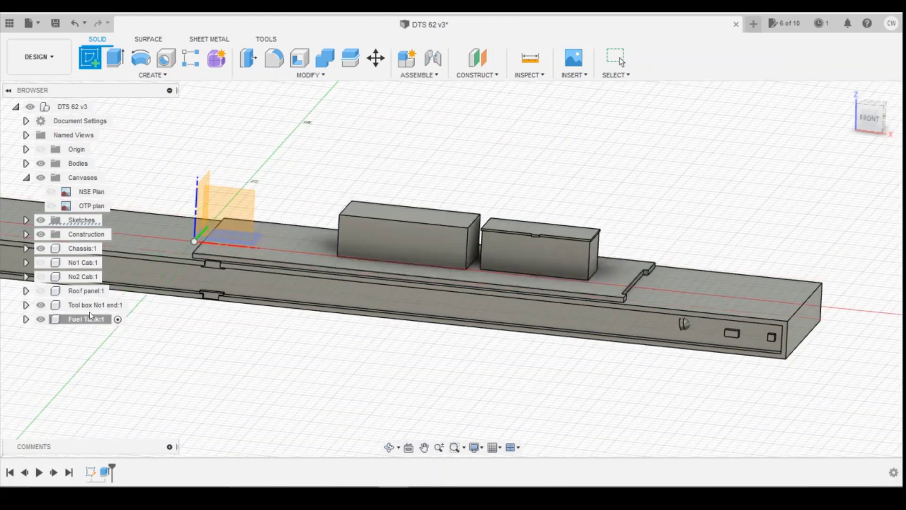
left_click(357, 212)
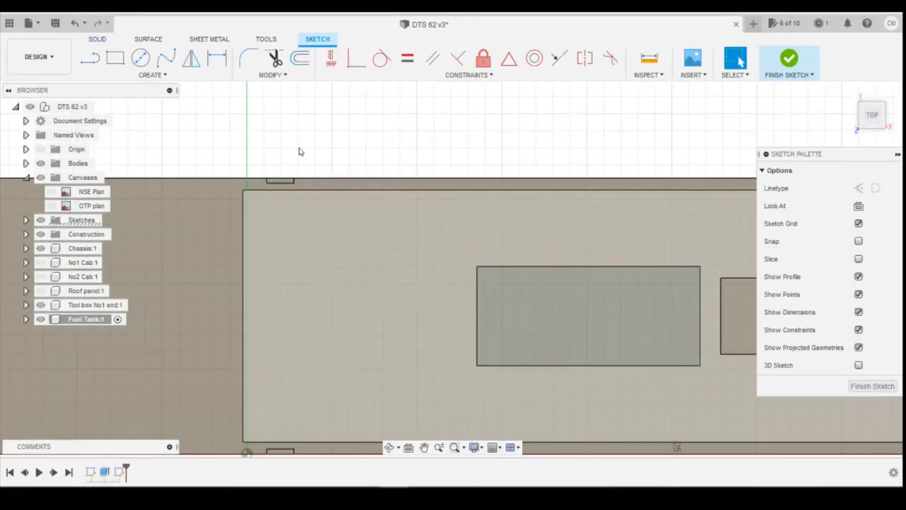
left_click(112, 65)
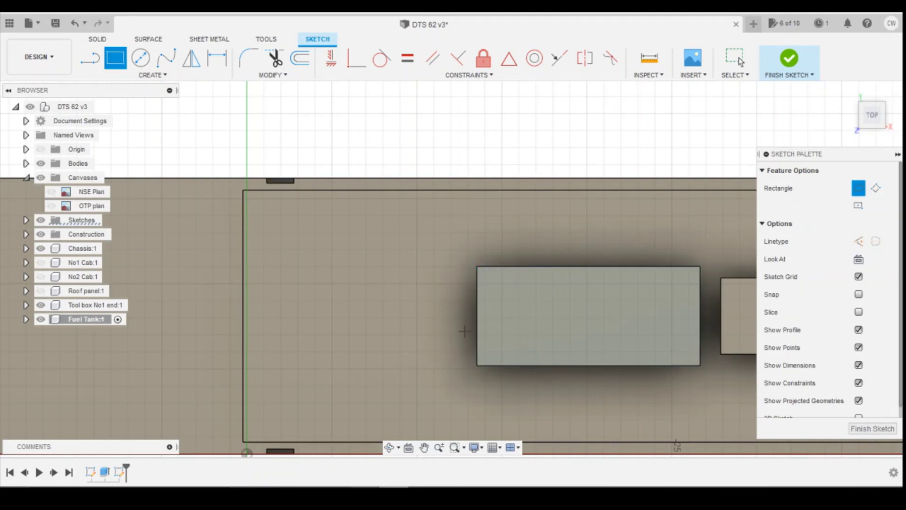
Step: Examine the vice post's position on the tank in the DR72211 Ash HRD 31-05-08 photo and return to Fusion 360
left_click(670, 463)
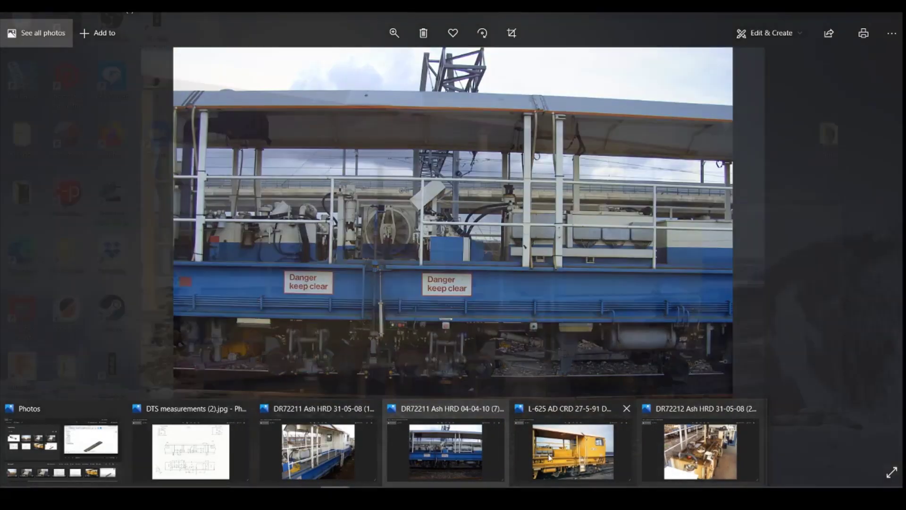
mouse_move(553, 455)
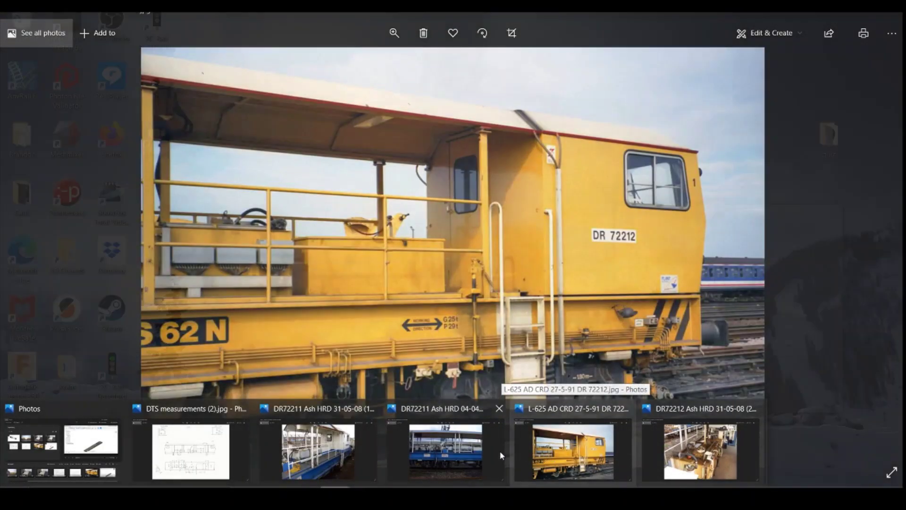
mouse_move(492, 450)
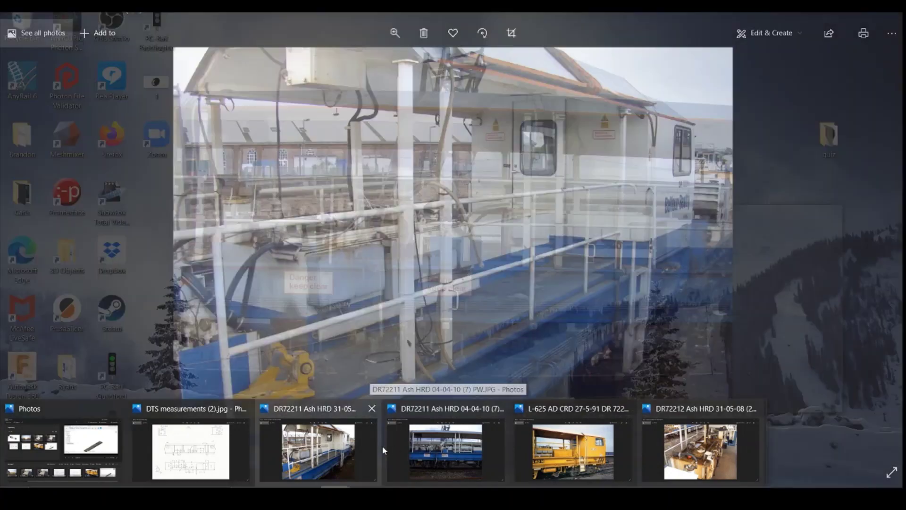
mouse_move(351, 445)
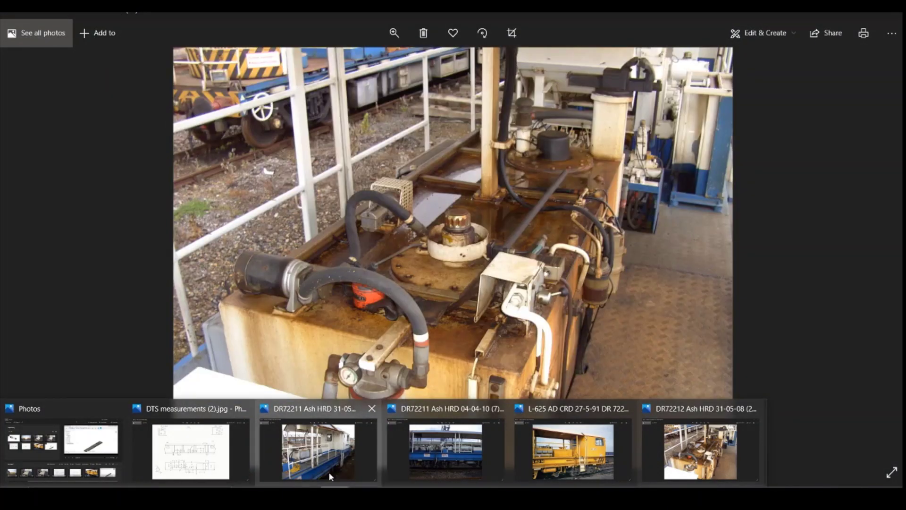
left_click(329, 476)
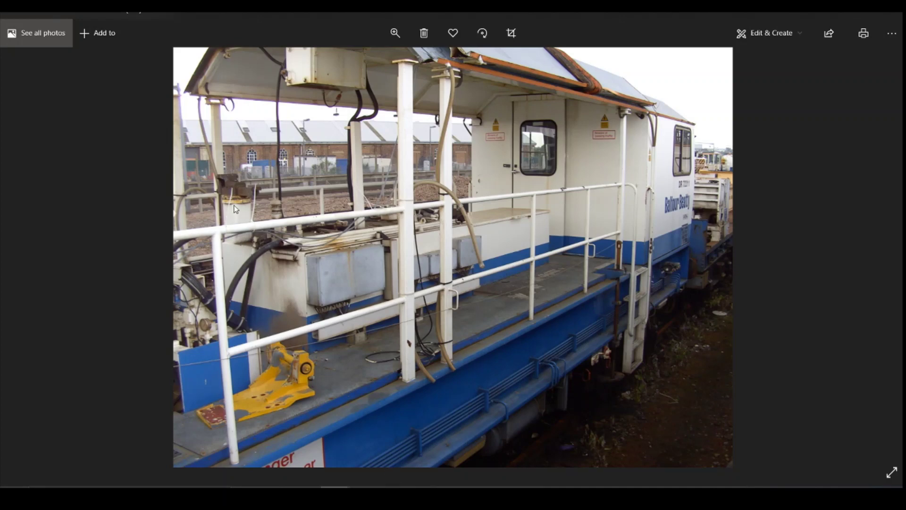
left_click(394, 491)
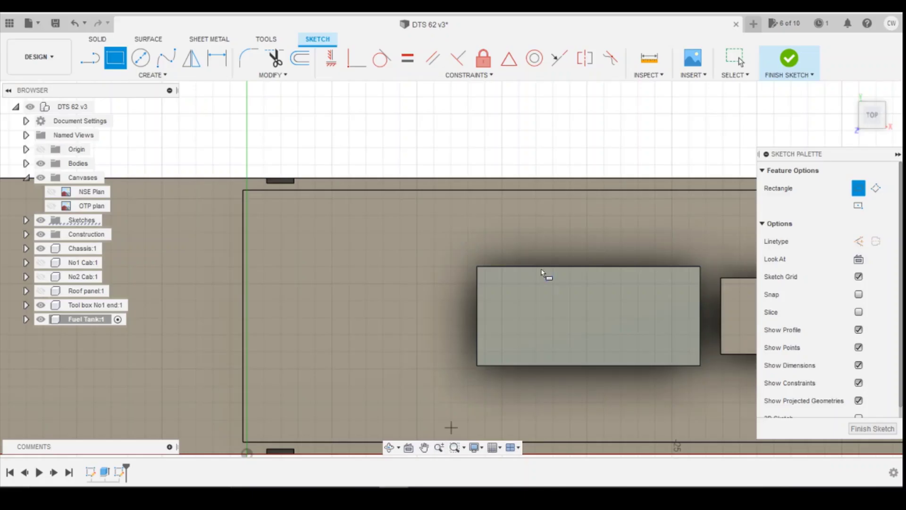
Step: Draw a 1.2 by 1.2 mm square on the tank's top face, at the rear corner farthest from the tool box
left_click(477, 267)
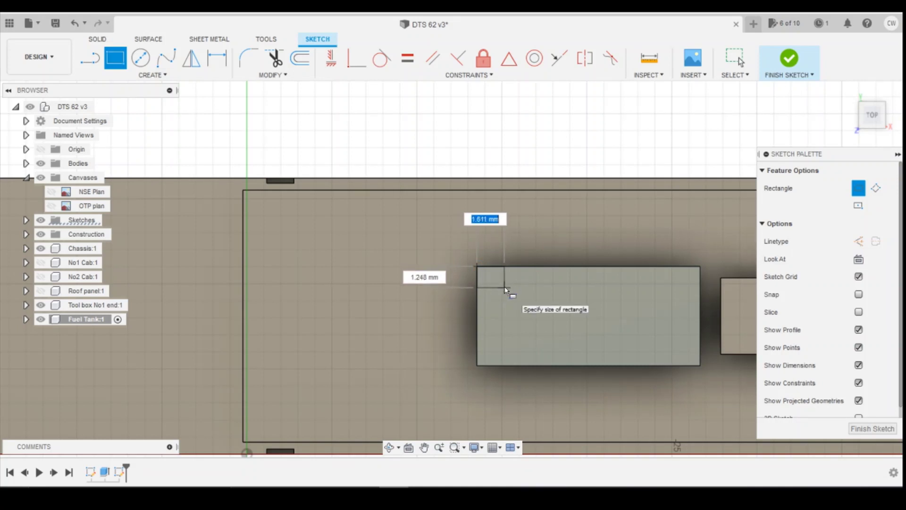
type("12")
key("Tab")
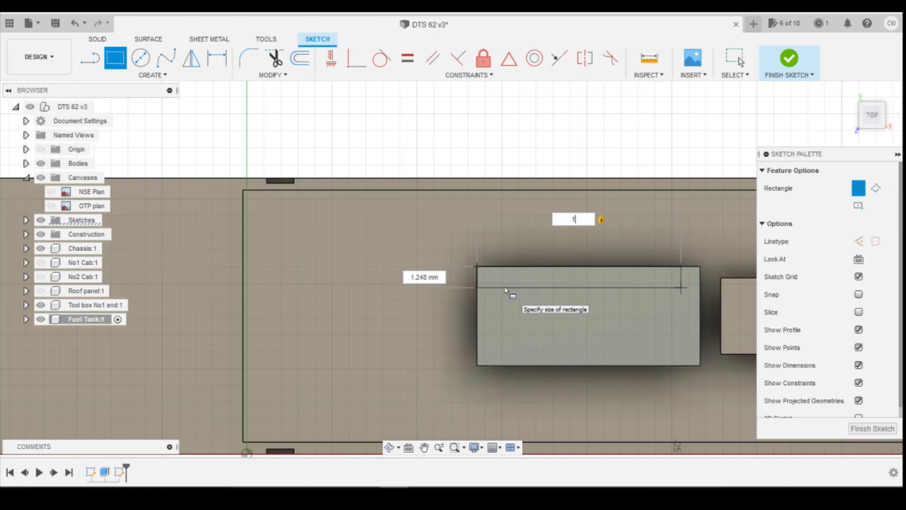
key("Tab")
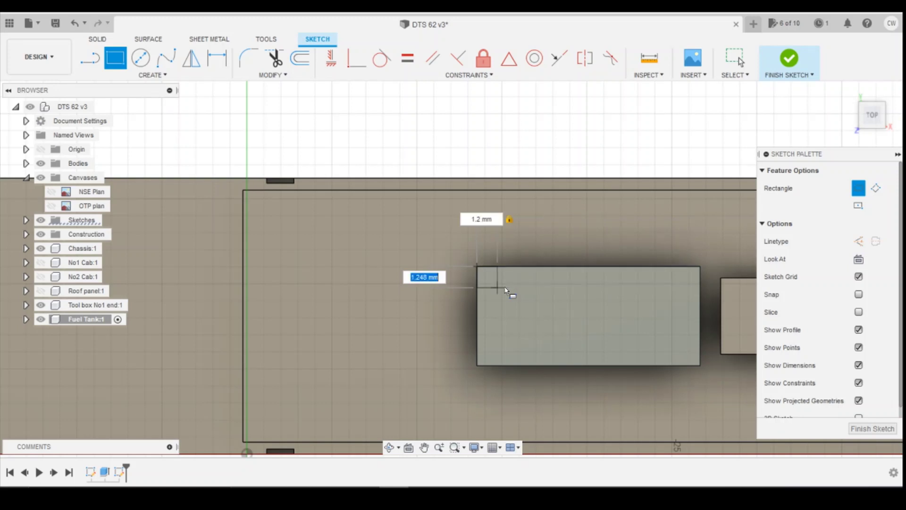
type("1.2")
key("Return")
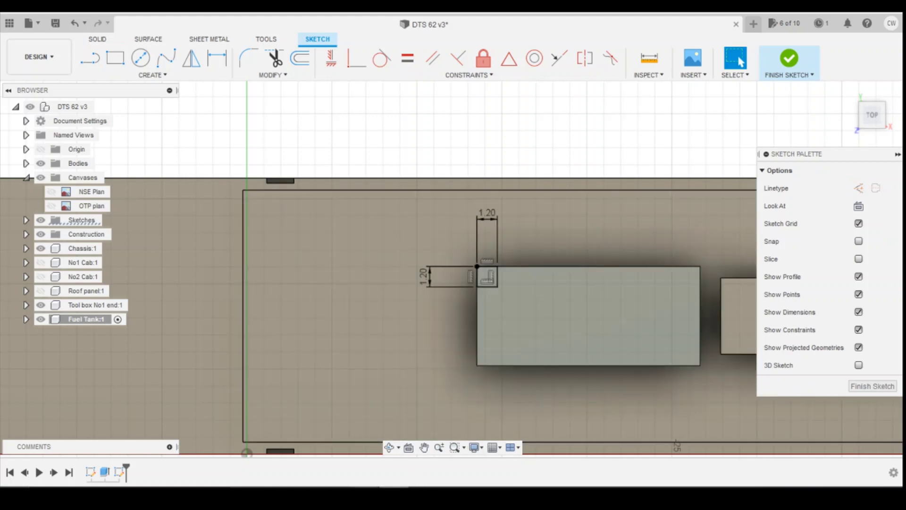
Step: Check the vice post in the DR72211 photo, return to Fusion 360 and extrude the small square 2 mm upward, joined to the tank
left_click(334, 467)
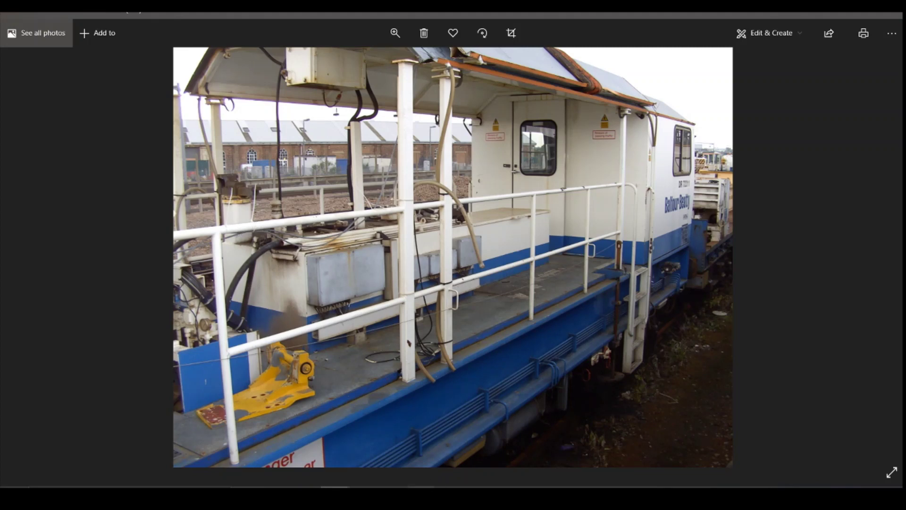
key("alt+Tab")
scroll(486, 282, "up", 5)
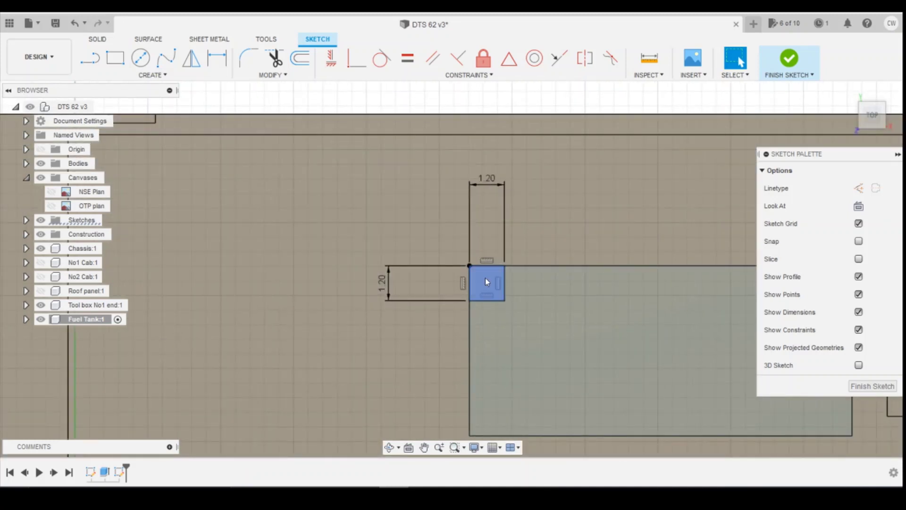
right_click(485, 279)
left_click(470, 327)
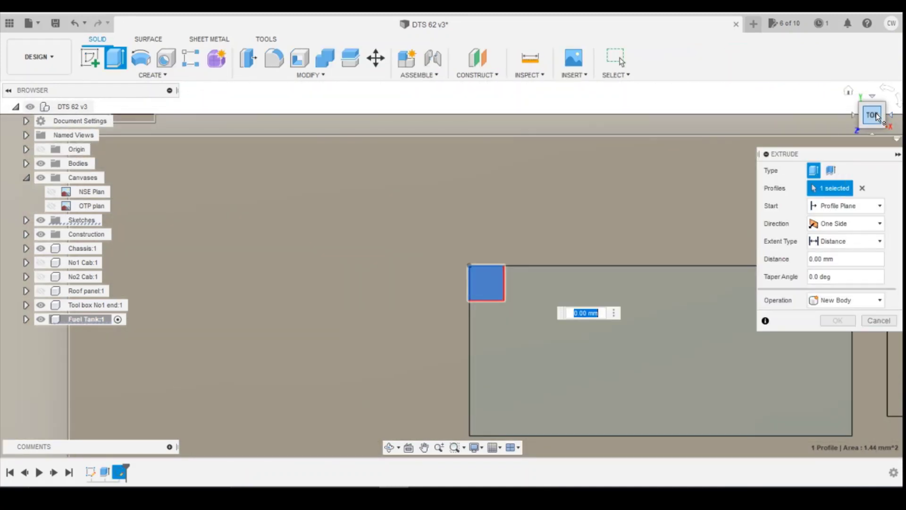
left_click(876, 117)
left_click_drag(485, 264, 491, 223)
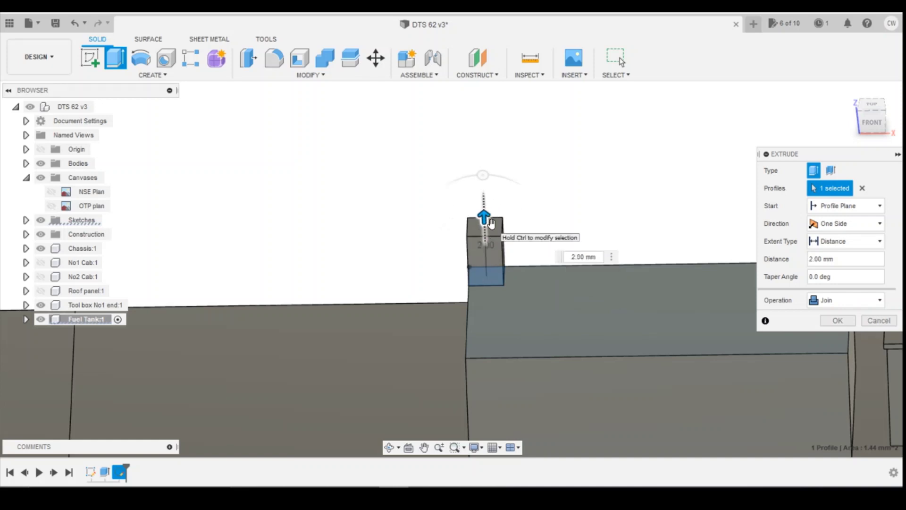
left_click(837, 321)
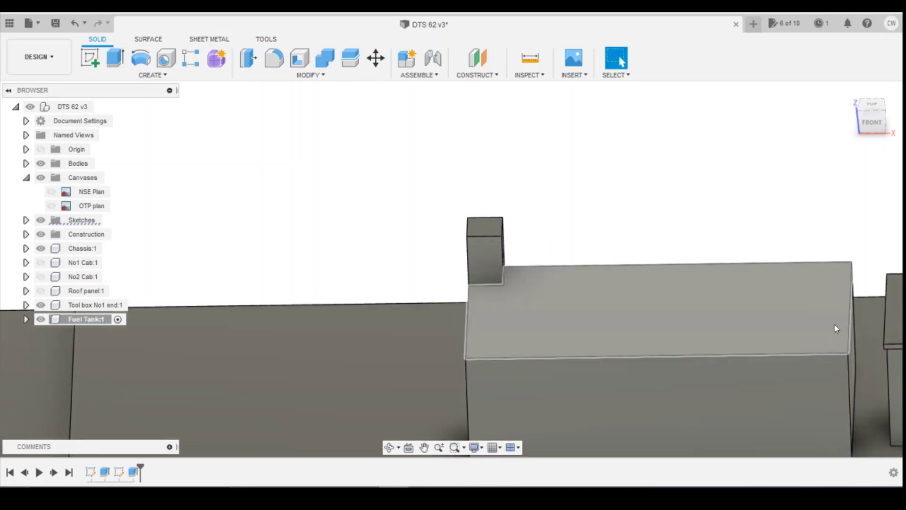
mouse_move(310, 474)
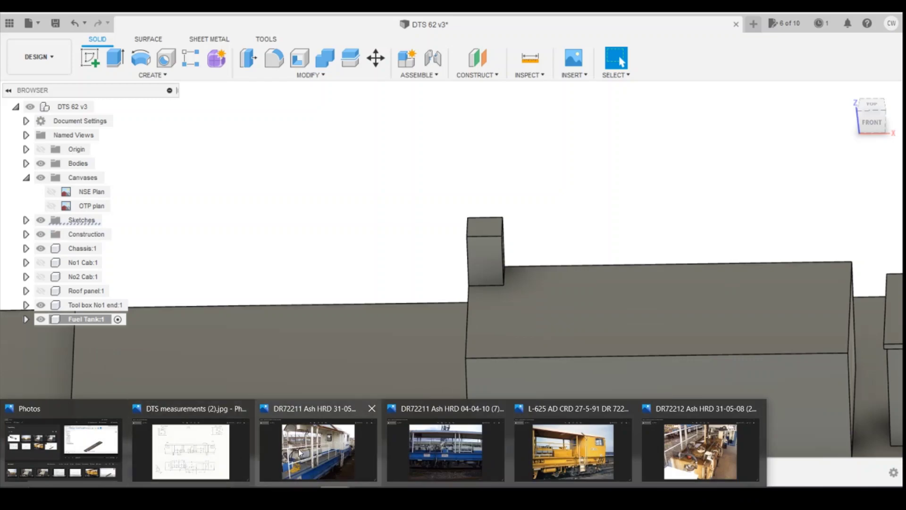
Step: Check the vice post in the DR72211 Ash HRD 31-05-08 photo, return to Fusion 360 and start a centred circle on the post's top face
left_click(298, 448)
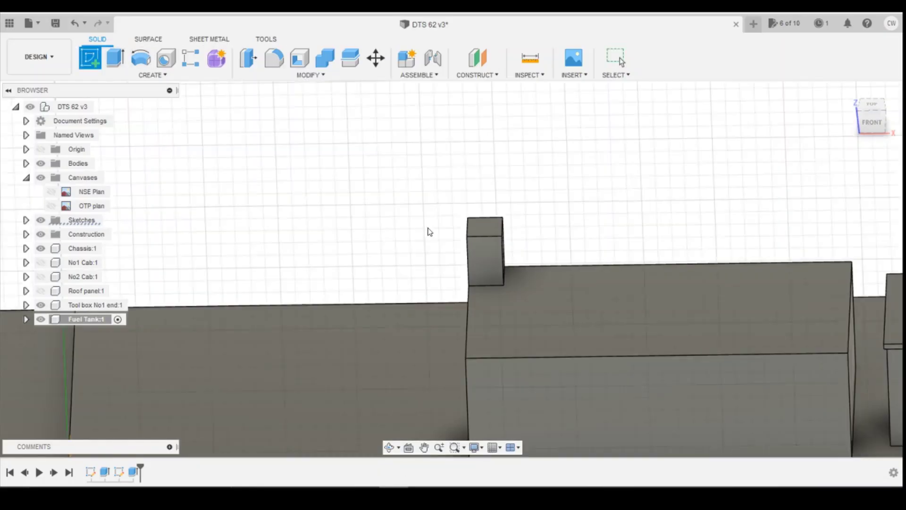
left_click(485, 226)
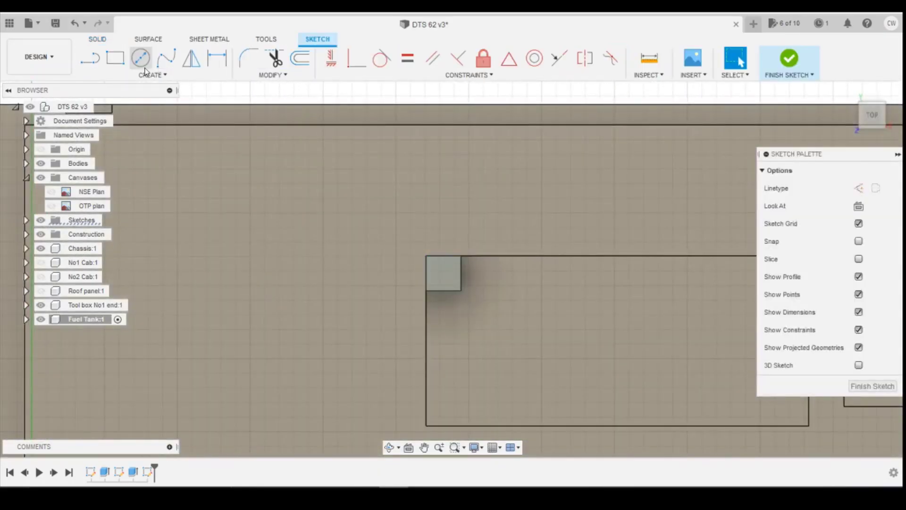
left_click(144, 69)
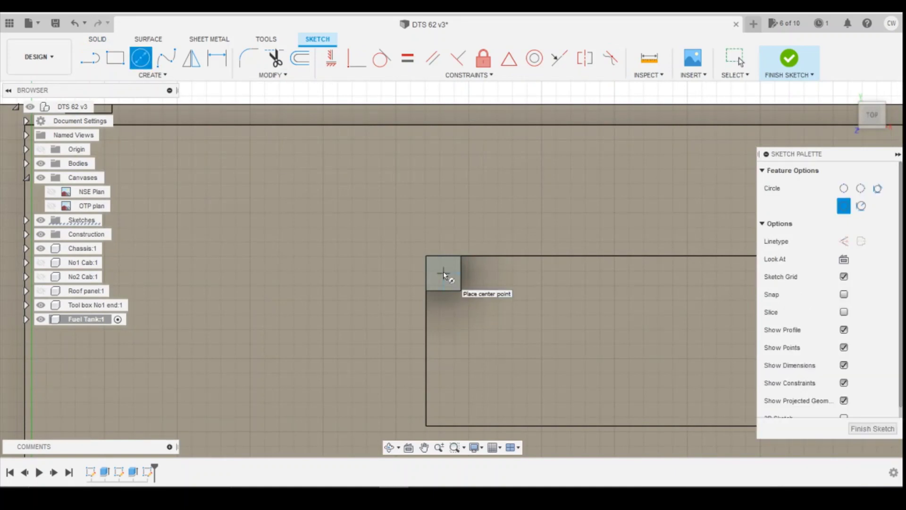
left_click(443, 273)
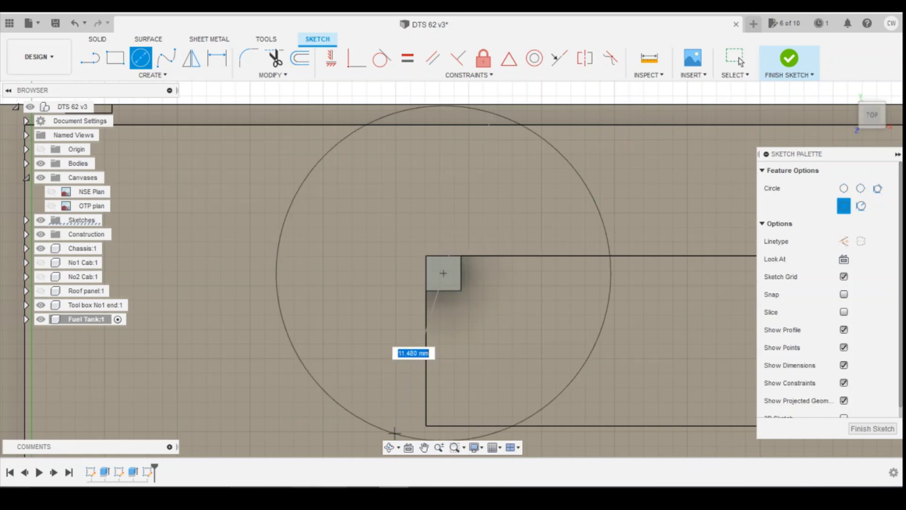
Step: Recheck the post's round cap in the DR72211 photo, return to Fusion 360 and set the circle's diameter to 1.4 mm
left_click(340, 452)
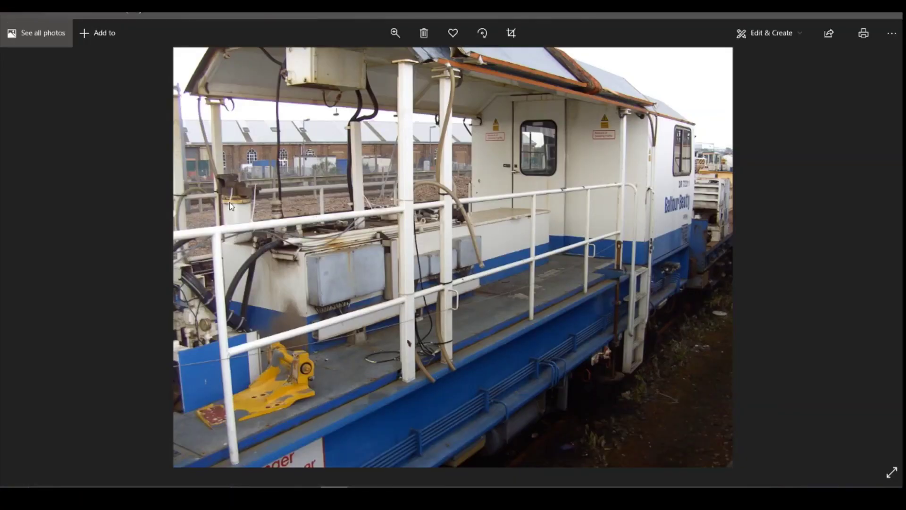
left_click(395, 493)
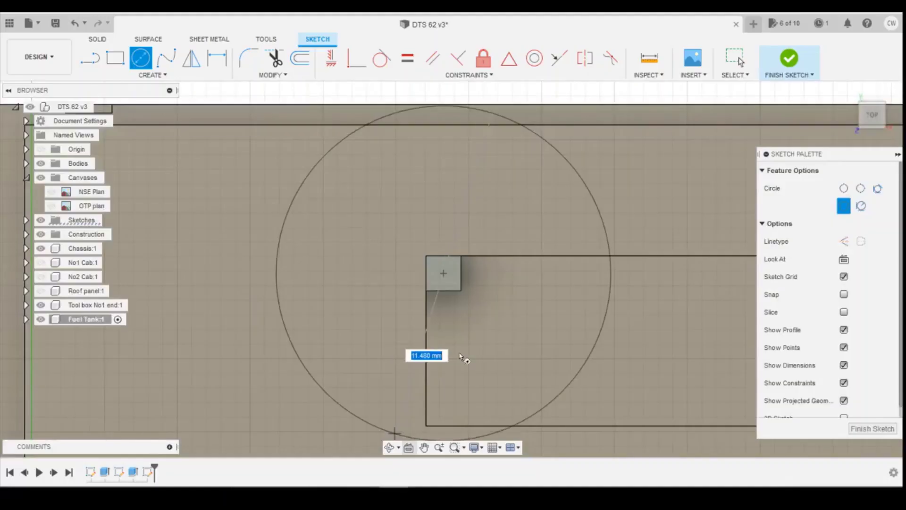
scroll(461, 272, "up", 5)
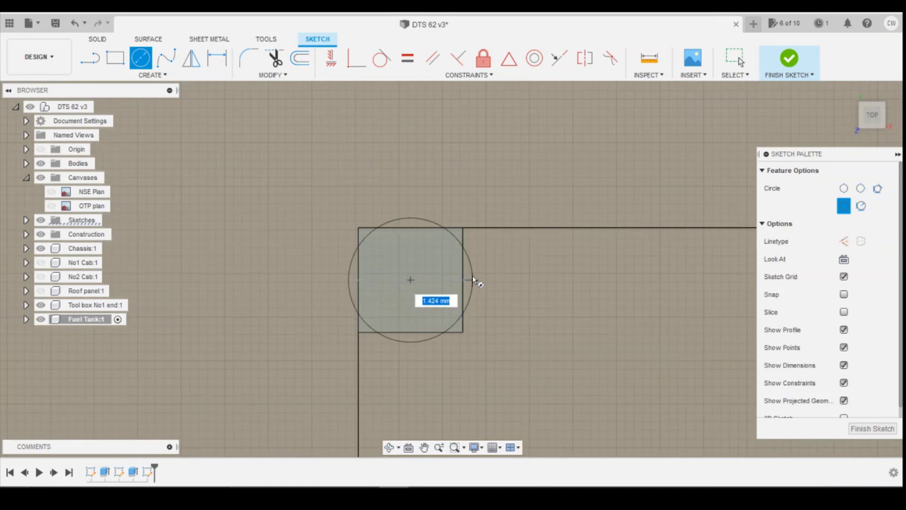
type("1.")
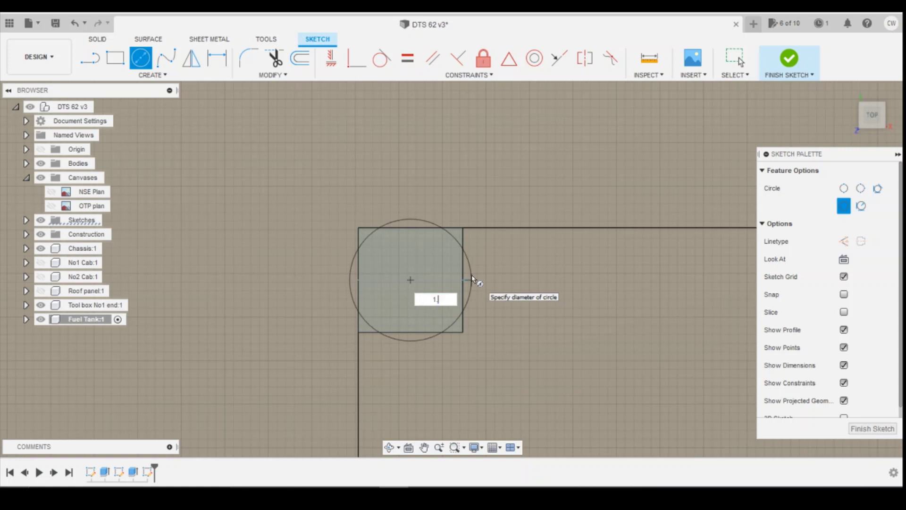
type("4")
key("Return")
key("Escape")
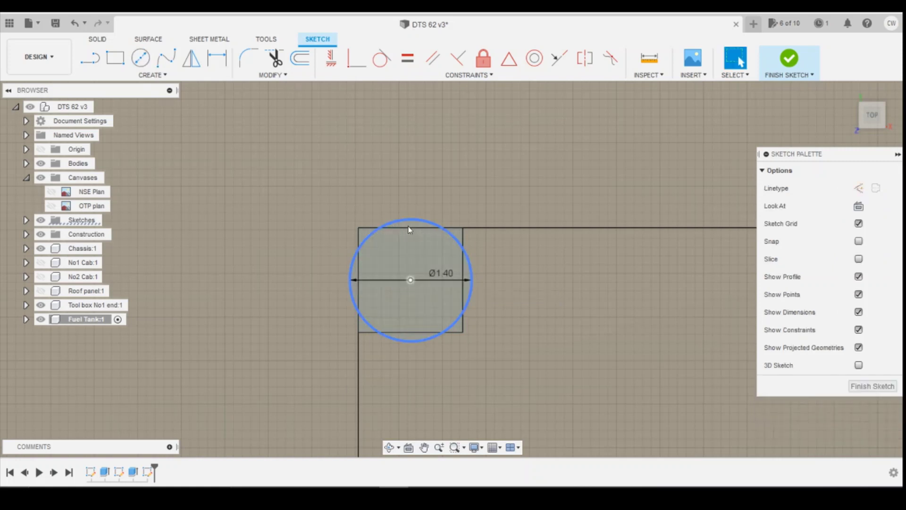
Step: Extrude all five profiles inside the 1.4 mm circle by 0.25 mm to form the cap on the vice post
left_click(422, 249)
left_click(410, 222, "shift")
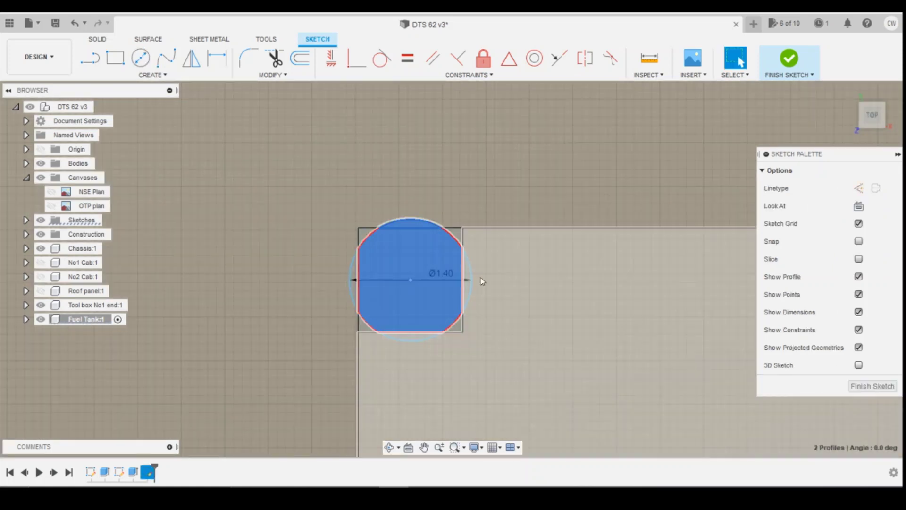
left_click(468, 279, "shift")
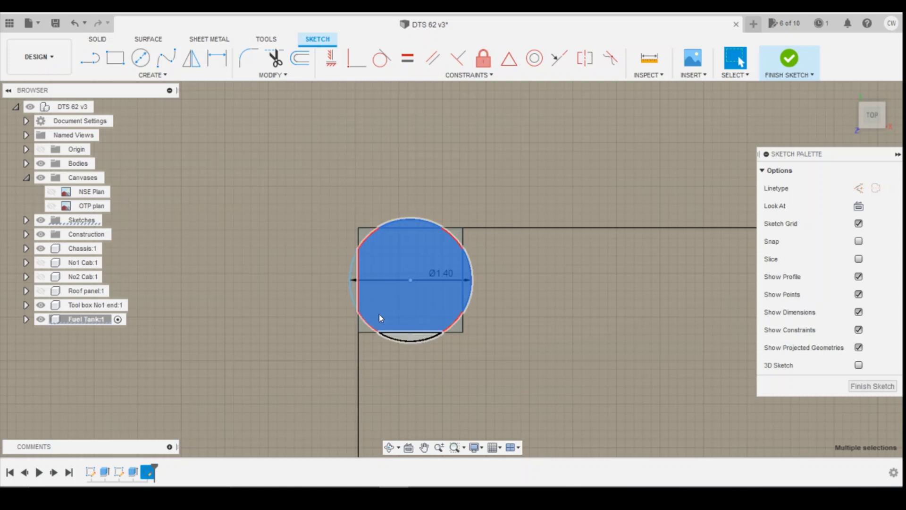
left_click(408, 337, "shift")
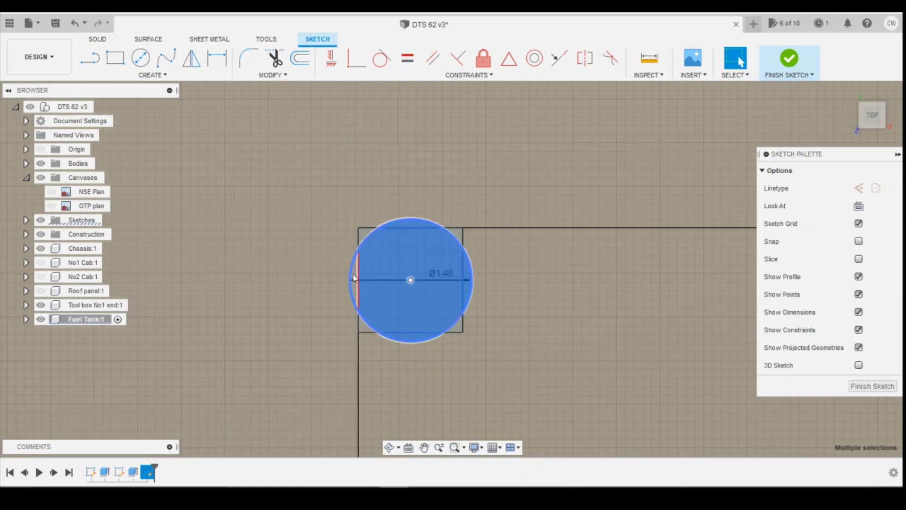
left_click(355, 277, "shift")
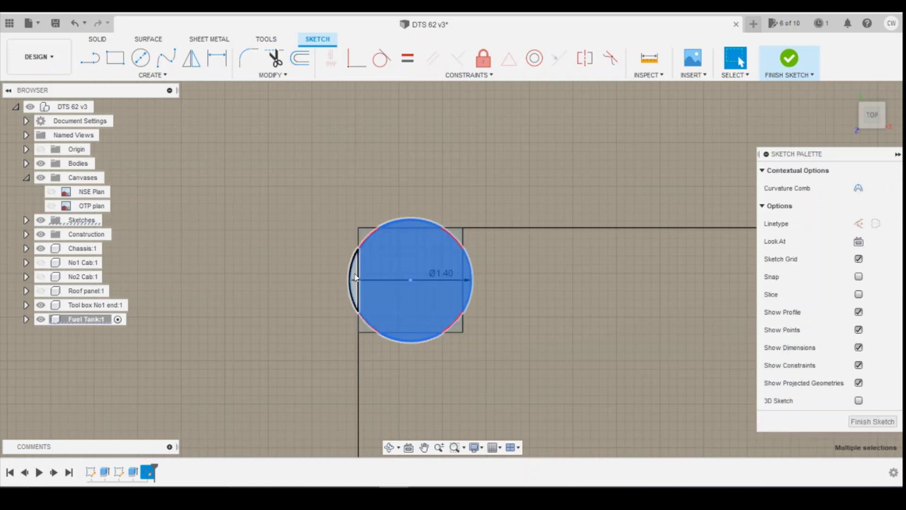
right_click(395, 261)
left_click(387, 323)
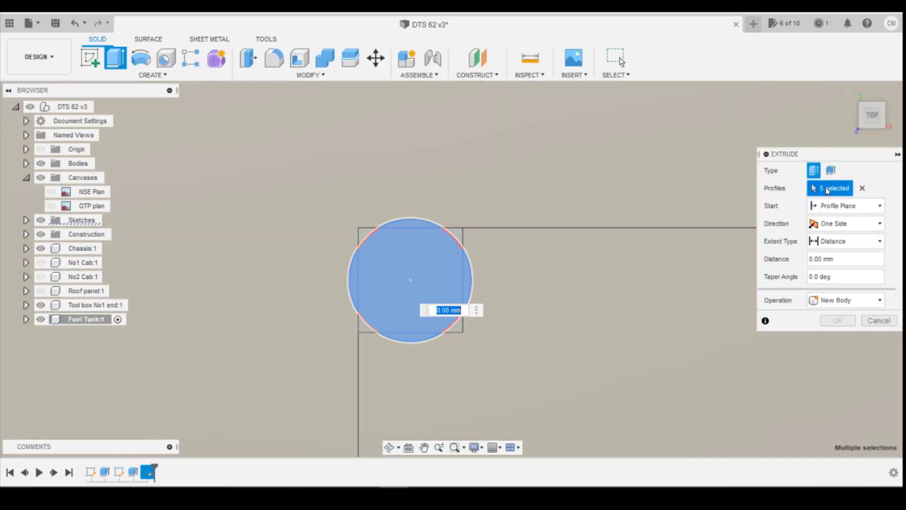
type("0.75")
key("Return")
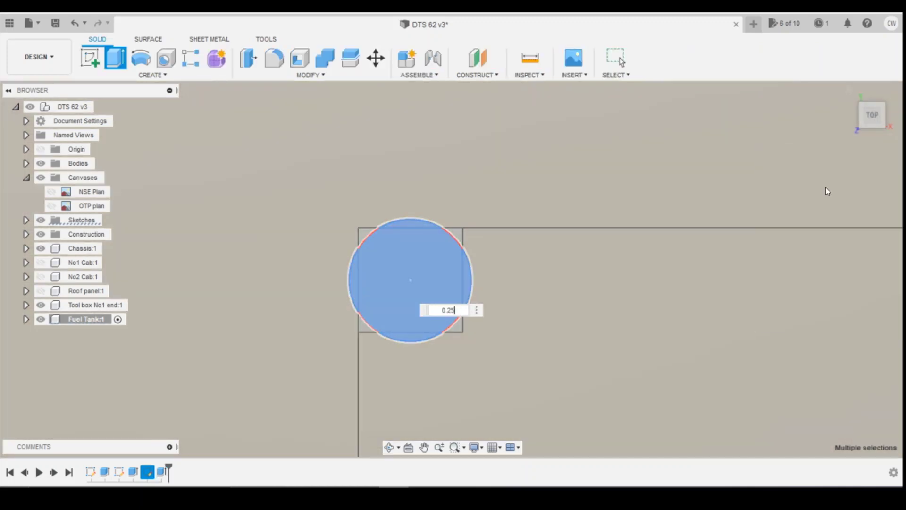
Step: Inspect the capped post, examine the round fittings on the tank top in the DR72212 Ash HRD 31-05-08 photo and return to Fusion 360
middle_click_drag(450, 262, 594, 320, "shift")
scroll(587, 292, "down", 6)
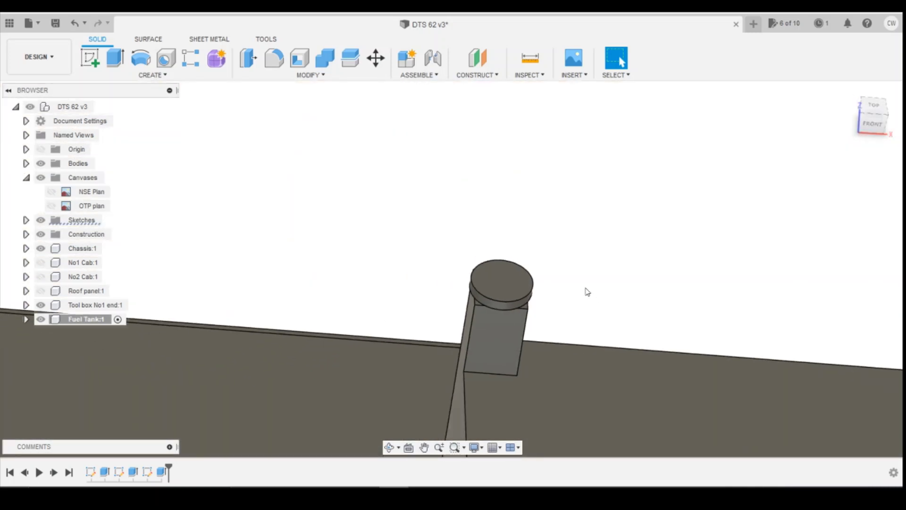
scroll(516, 319, "up", 2)
scroll(403, 334, "down", 2)
middle_click_drag(404, 334, 392, 321, "shift")
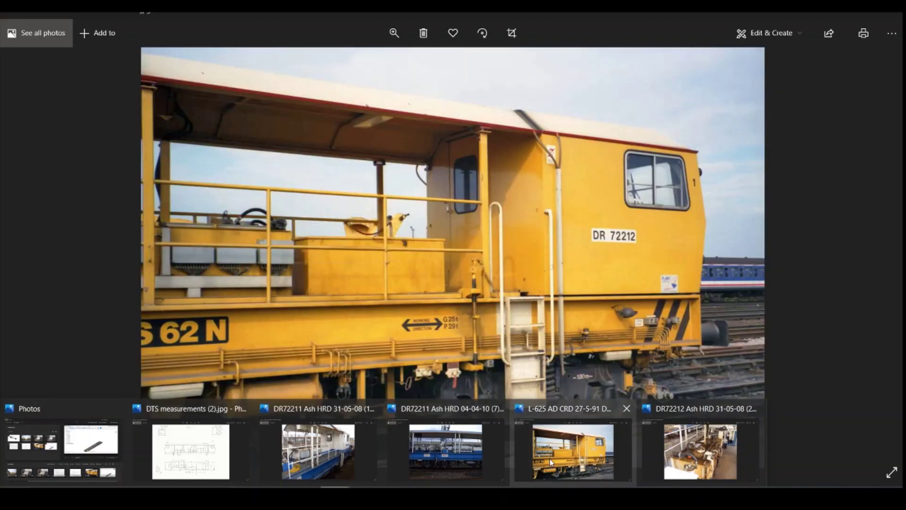
mouse_move(541, 462)
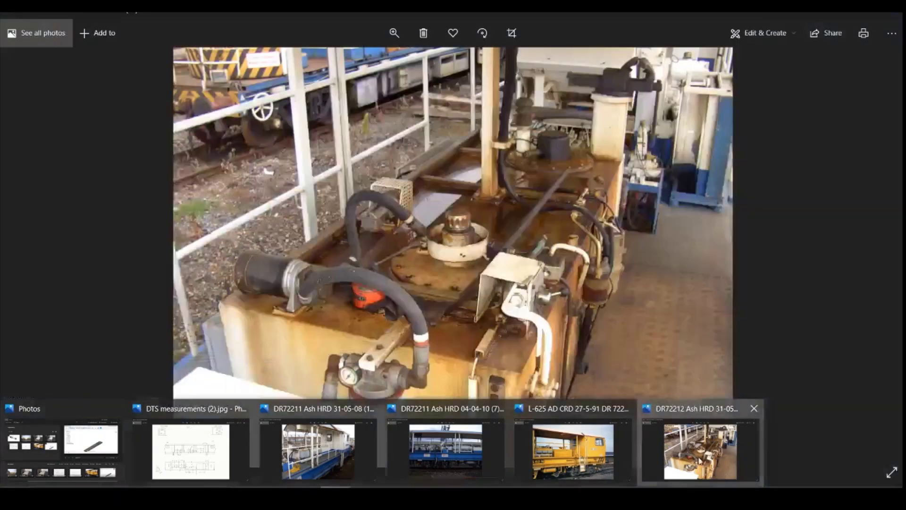
left_click(697, 458)
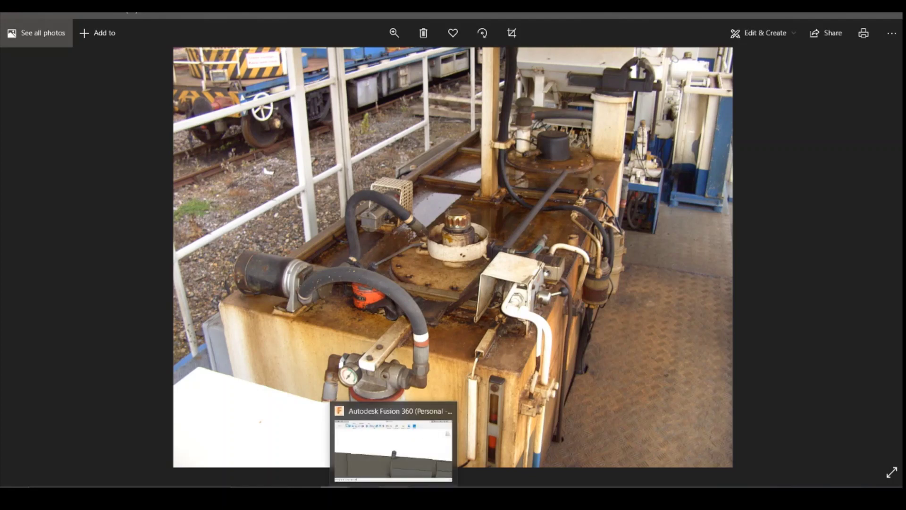
left_click(393, 497)
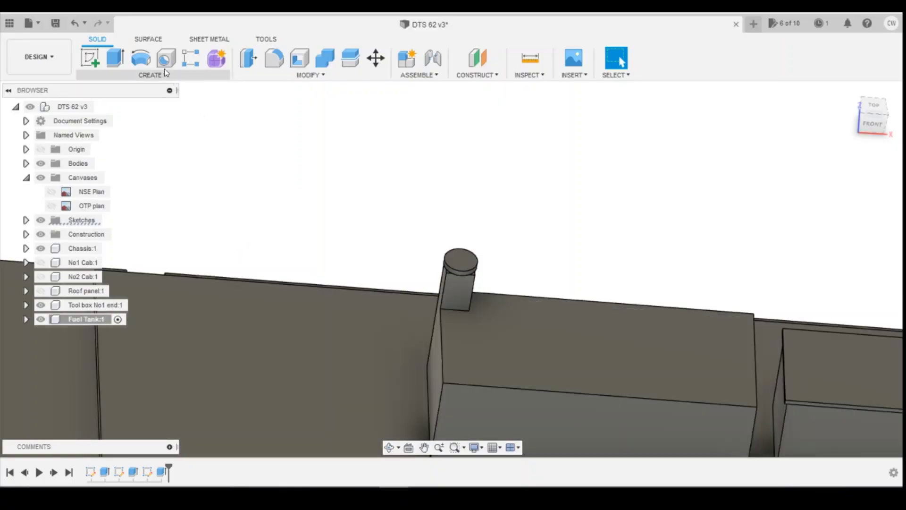
Step: Start a sketch on the fuel tank's top face and draw a 2.5 mm diameter circle beside the vice post
left_click(89, 58)
left_click(597, 346)
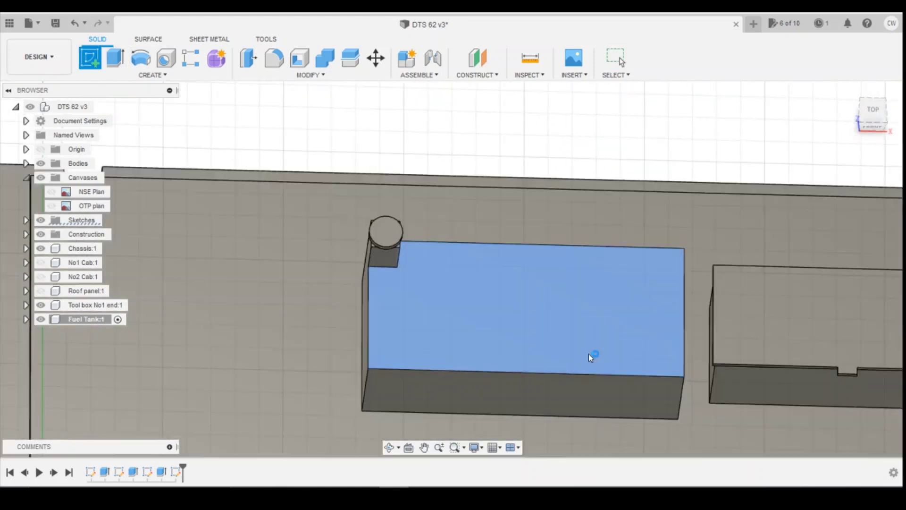
key("c")
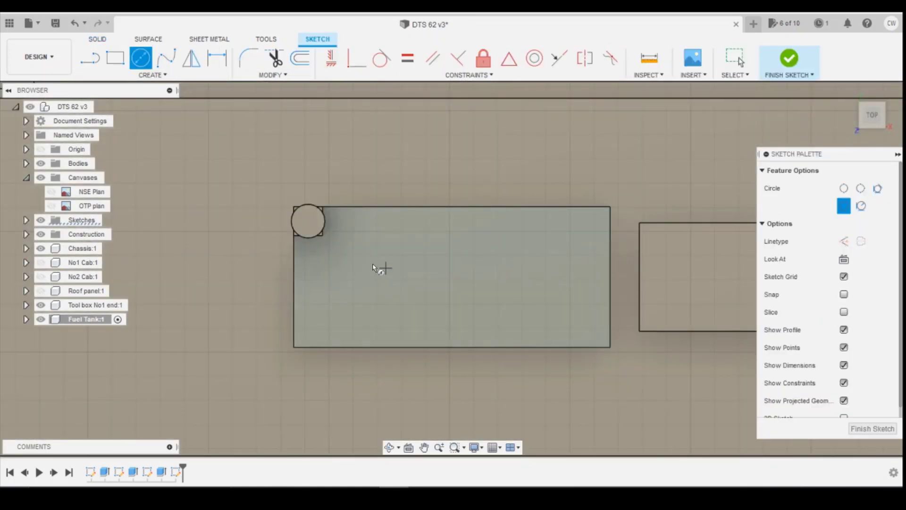
left_click(352, 259)
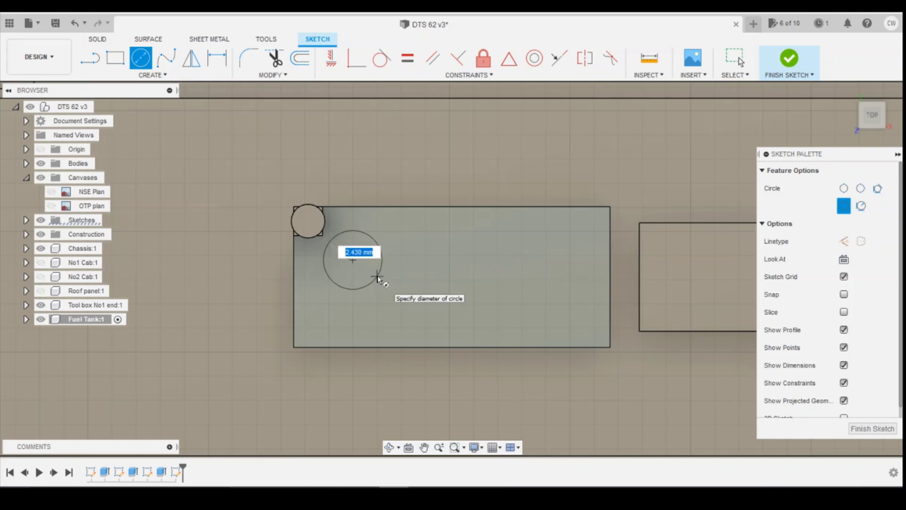
type("2.5")
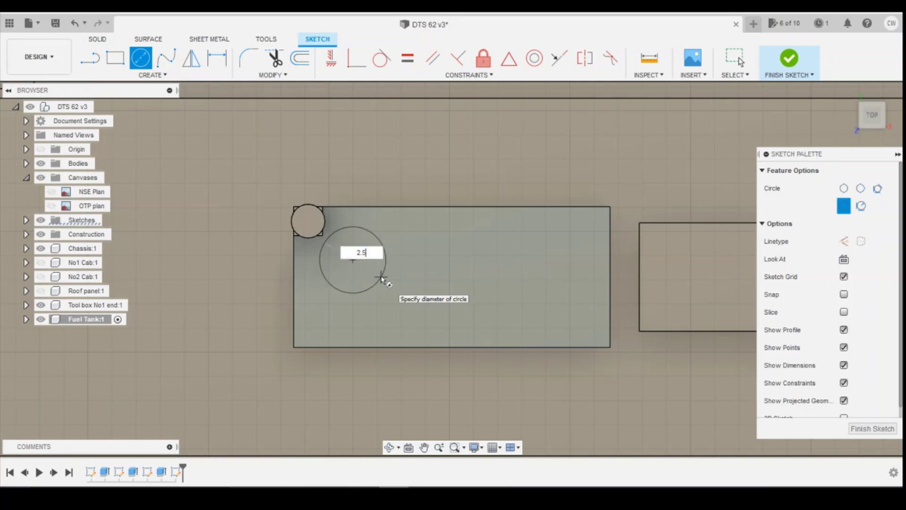
key("Tab")
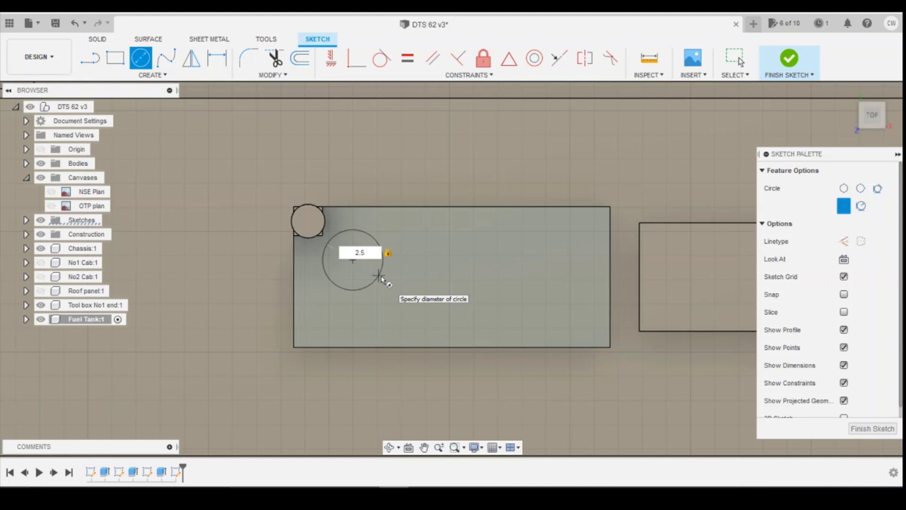
key("Tab")
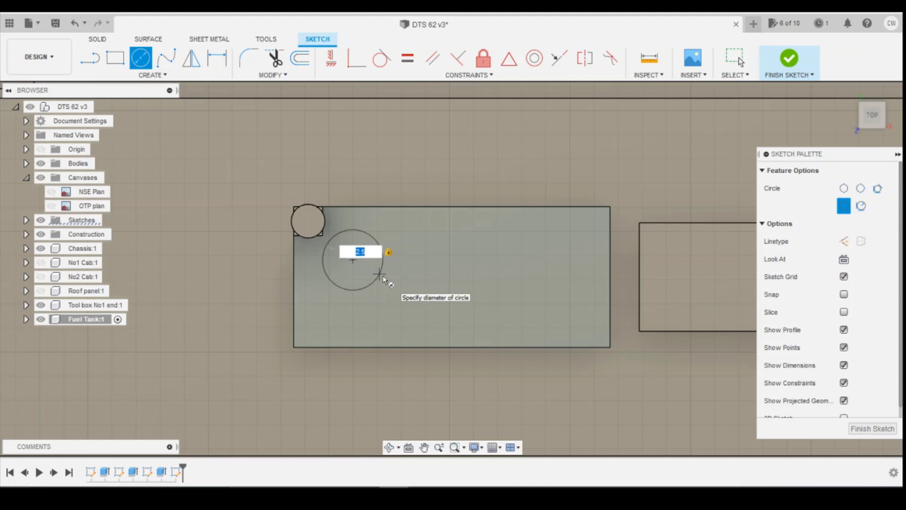
key("Return")
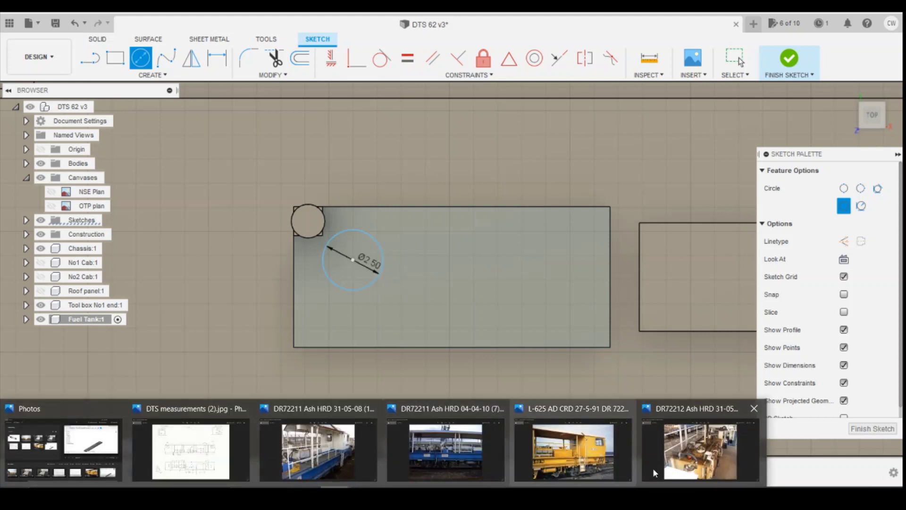
Step: Compare the round cover's size in the DR72212 deck photo, return to Fusion 360 and set the circle's diameter to 3 mm
left_click(689, 466)
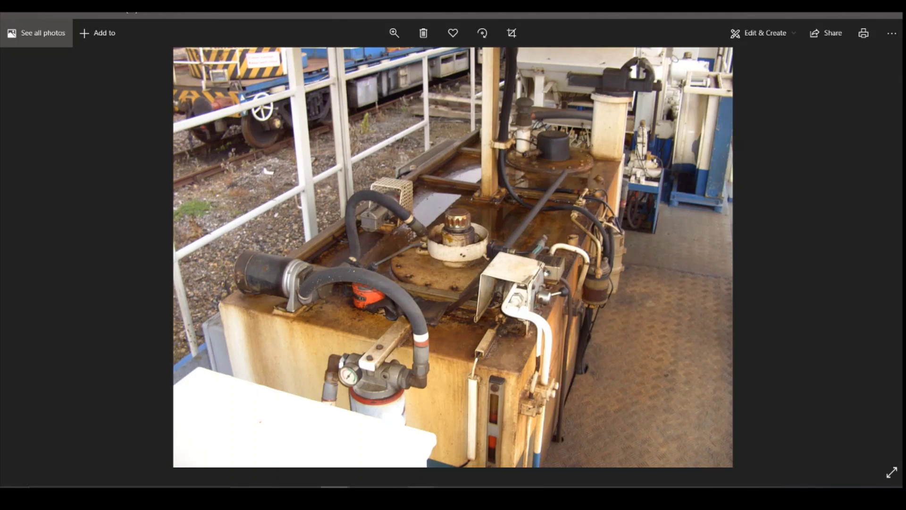
mouse_move(393, 498)
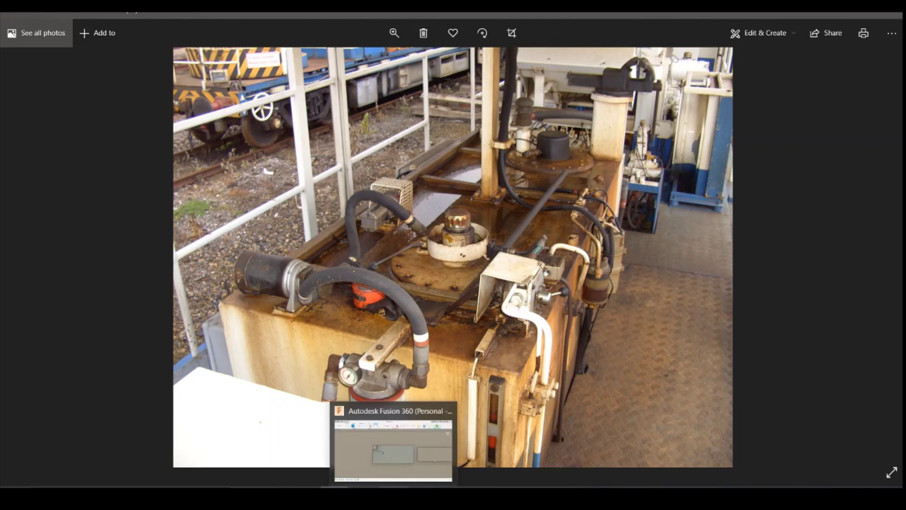
left_click(393, 449)
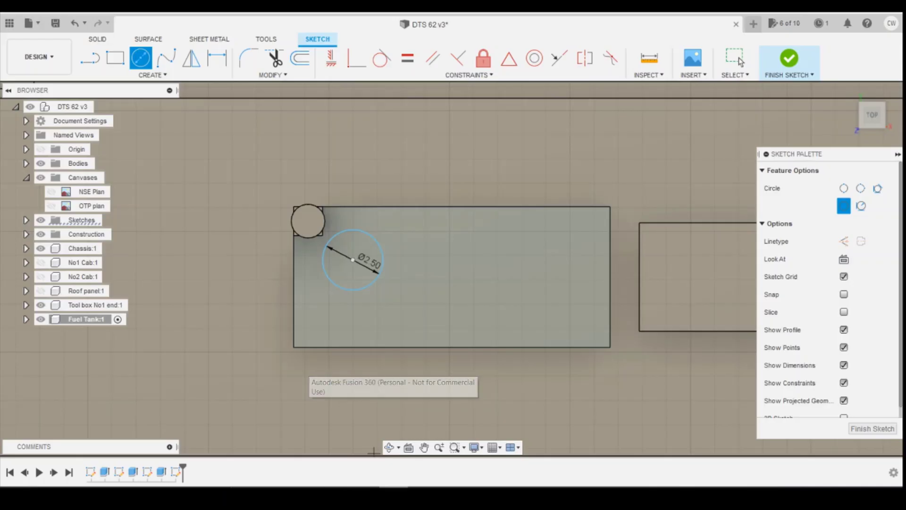
left_click(372, 262)
key("Escape")
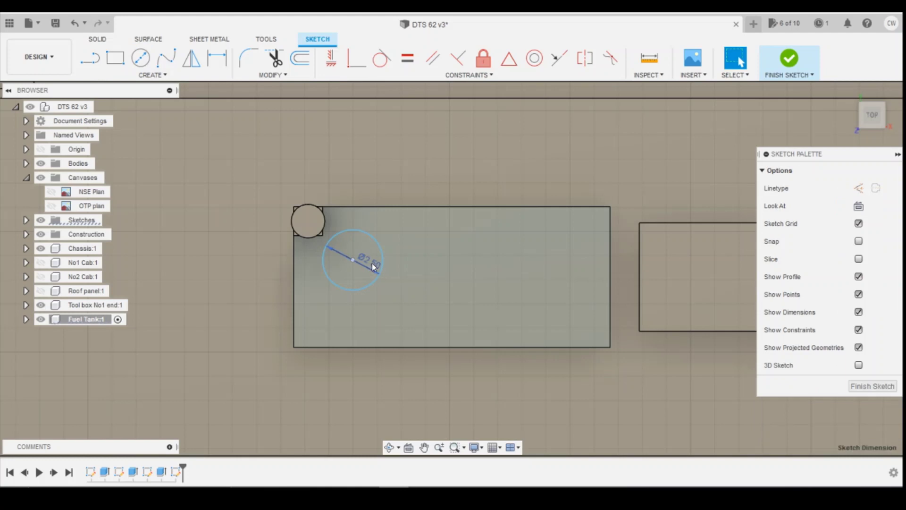
double_click(372, 263)
type("3")
key("Return")
Step: Dimension the 3 mm circle's centre 2.2 mm from the fuel tank's long rear edge next to the vice post
key("d")
left_click(361, 218)
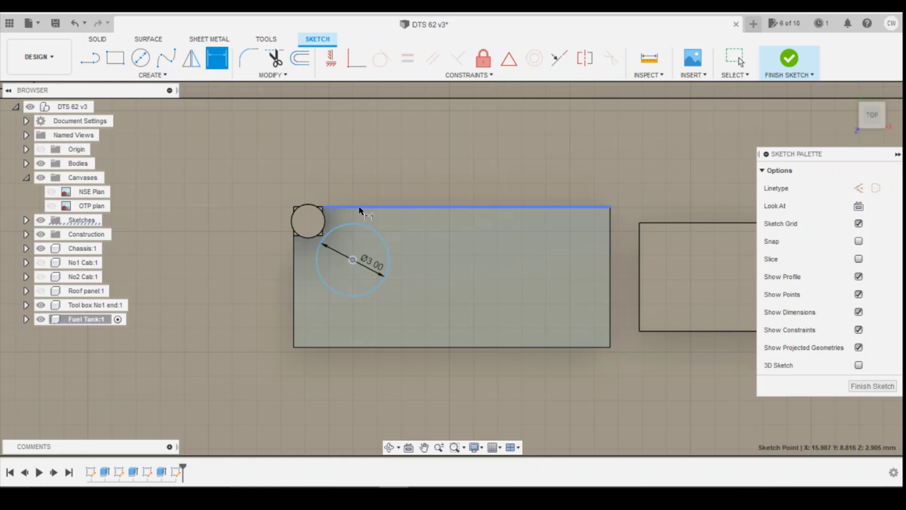
left_click(360, 207)
left_click(445, 267)
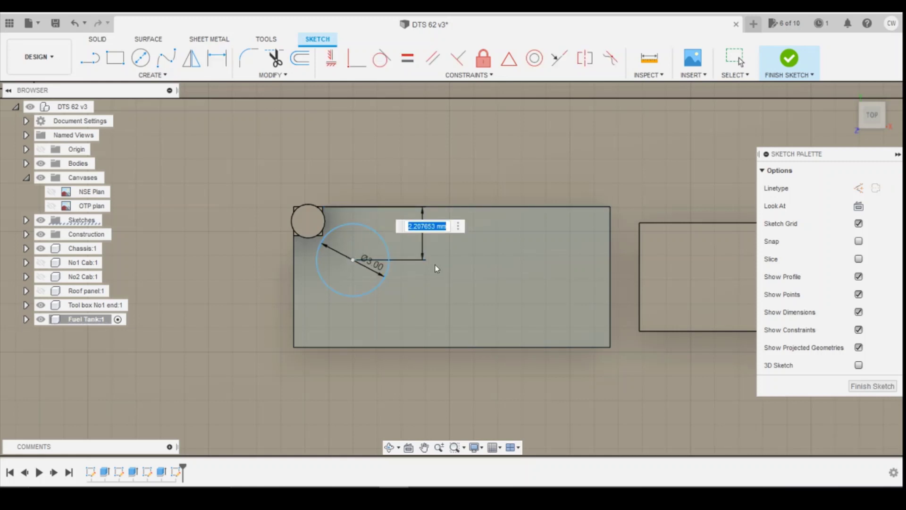
type("2.2")
key("Return")
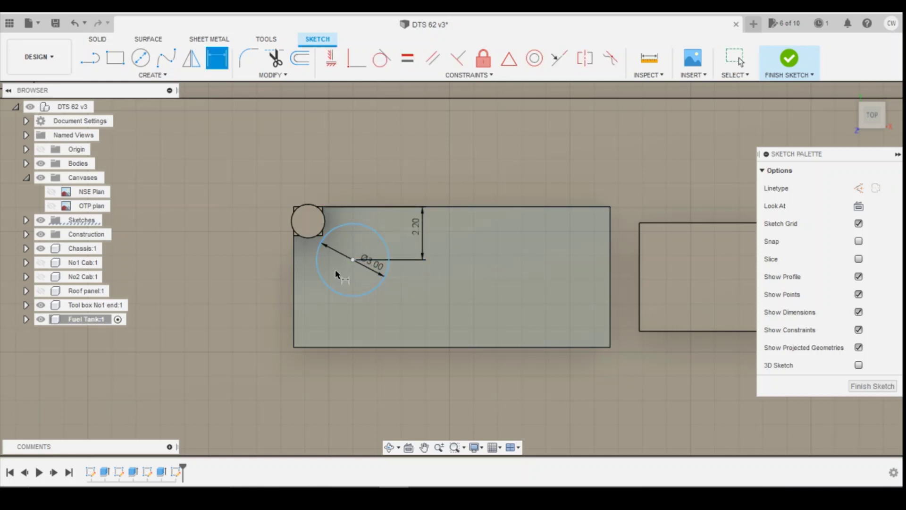
Step: Dimension the 3 mm circle's centre 2.4 mm from the tank's short edge at the vice post end
left_click(352, 259)
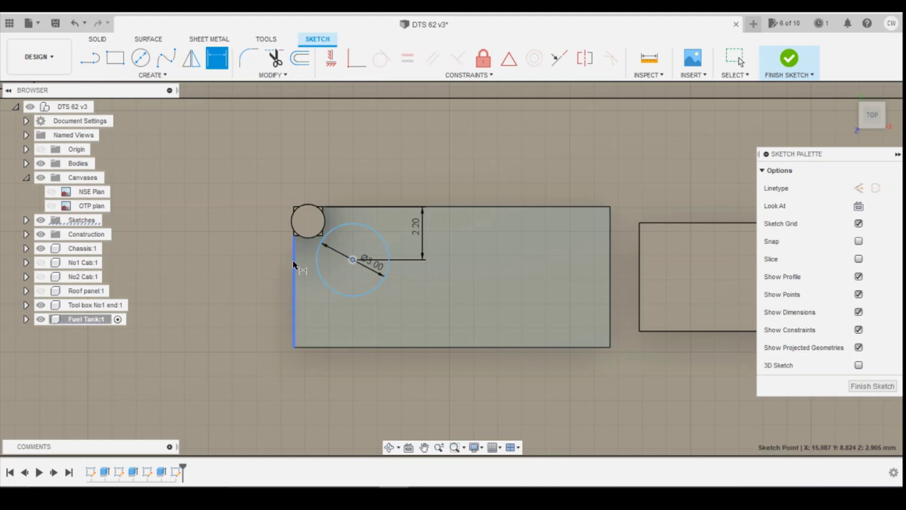
left_click(294, 260)
left_click(324, 306)
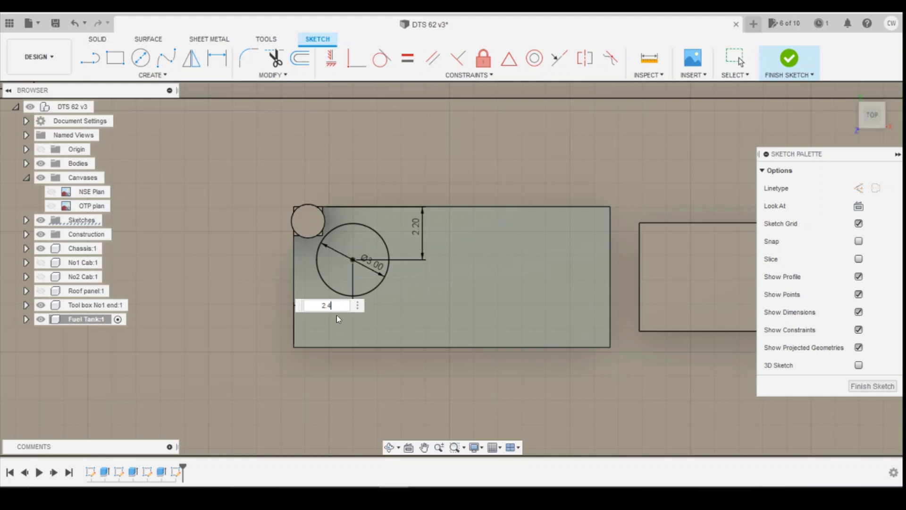
type("2.4")
key("Return")
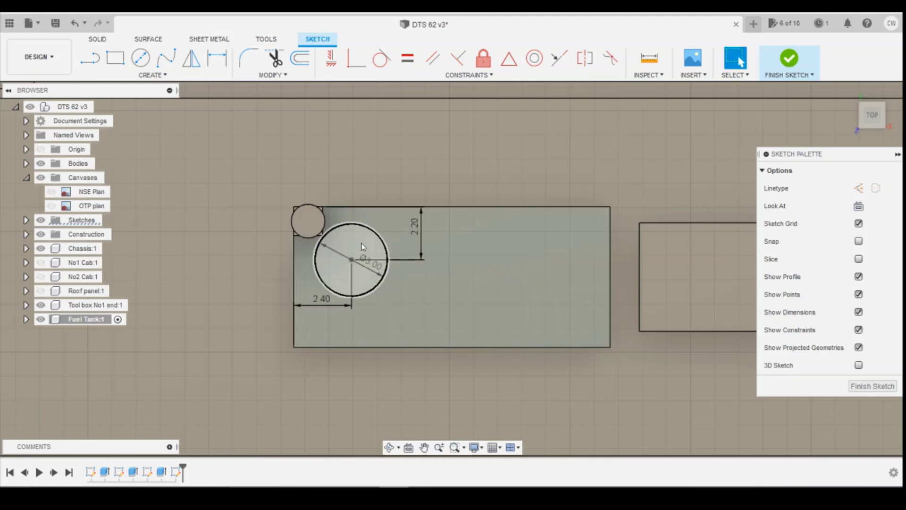
Step: Extrude the 3 mm circle upward by about 0.2 mm to form a thin round cover on the tank top
right_click(362, 246)
left_click(350, 295)
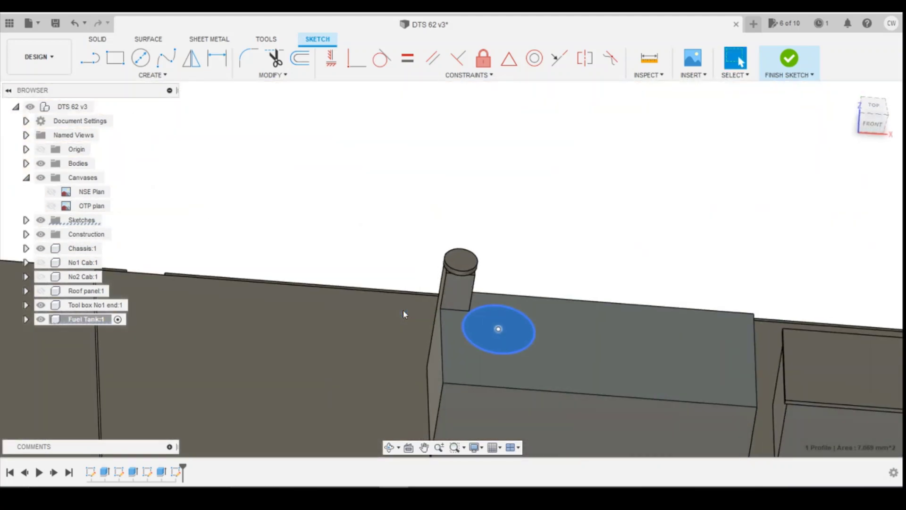
type("4")
key("Return")
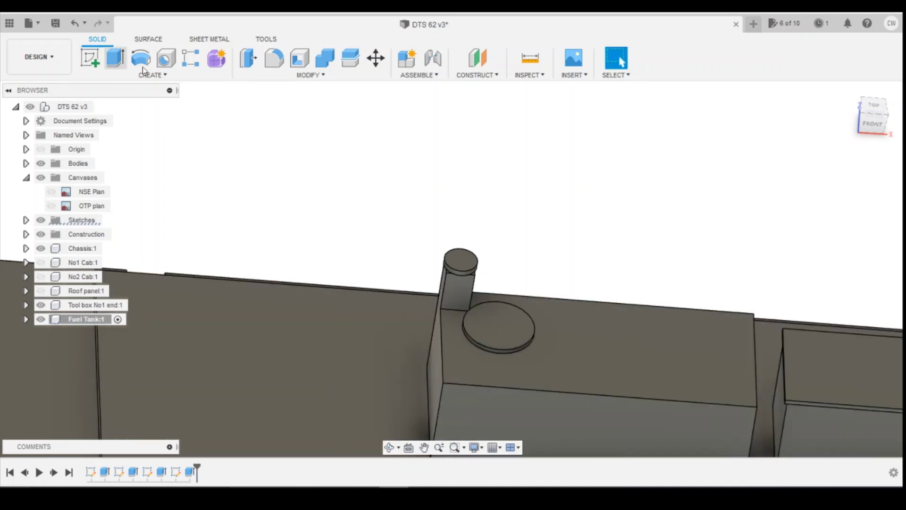
Step: Start a rectangular pattern of type Features with the round cover's extrusion as the object and the tank's long front edge as the direction
left_click(195, 67)
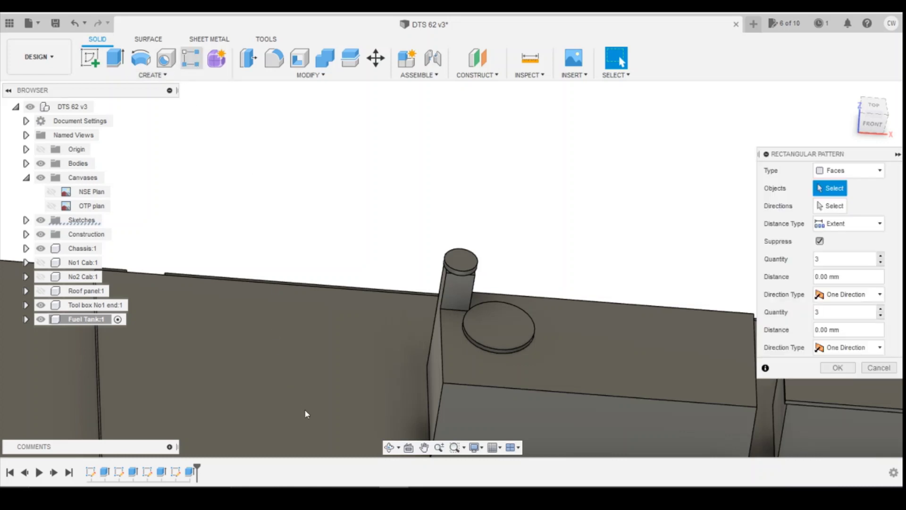
left_click(190, 470)
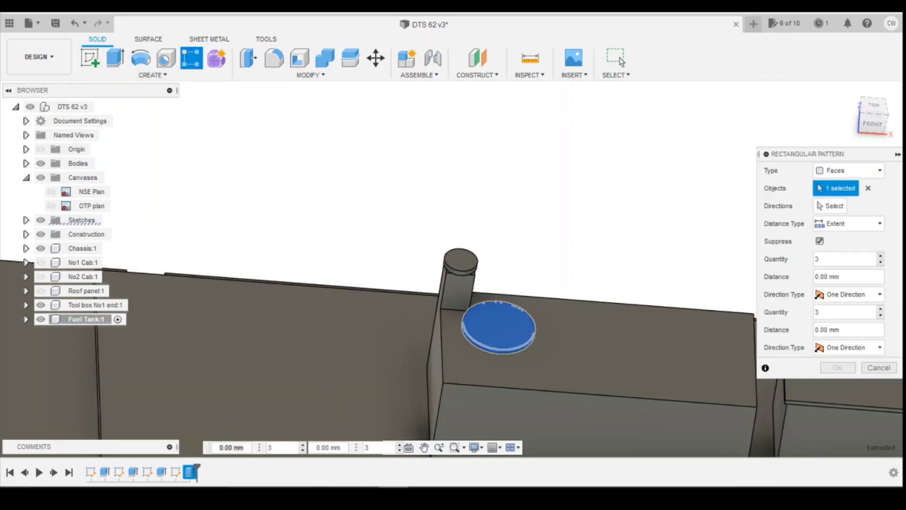
left_click(849, 171)
left_click(835, 211)
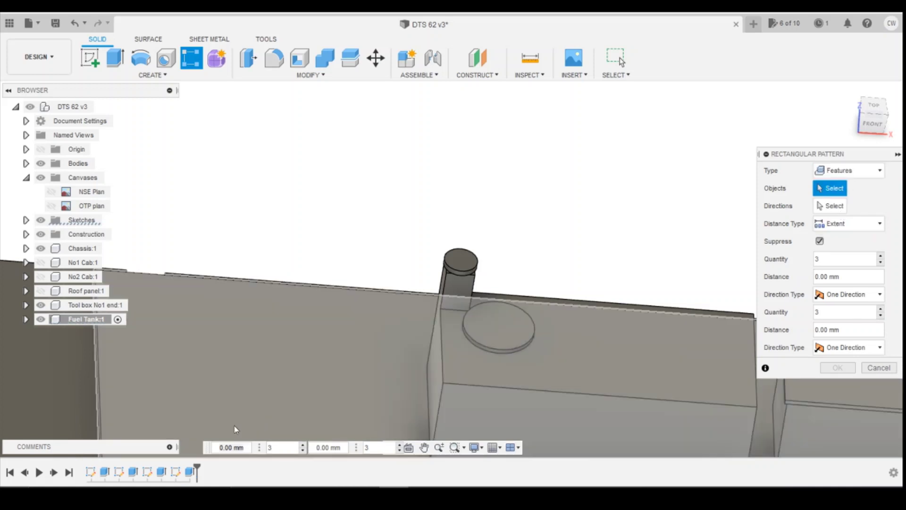
left_click(189, 471)
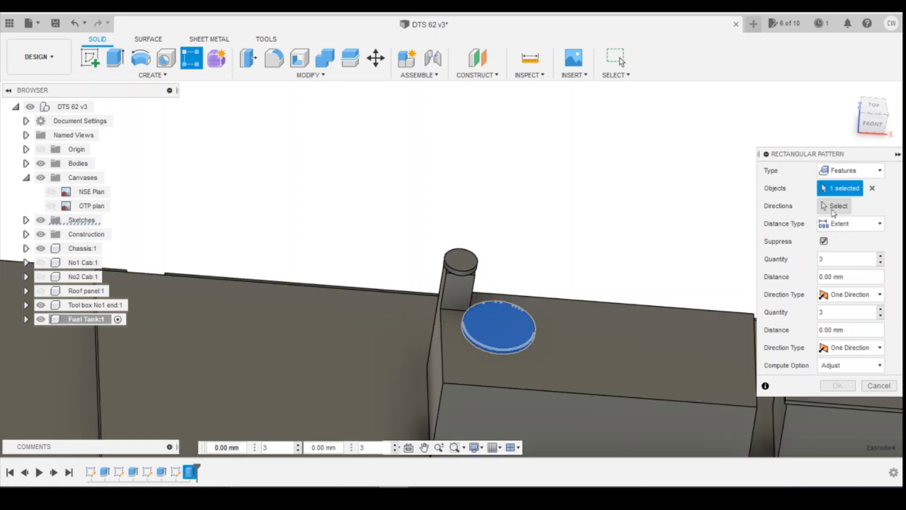
left_click(835, 205)
left_click(635, 399)
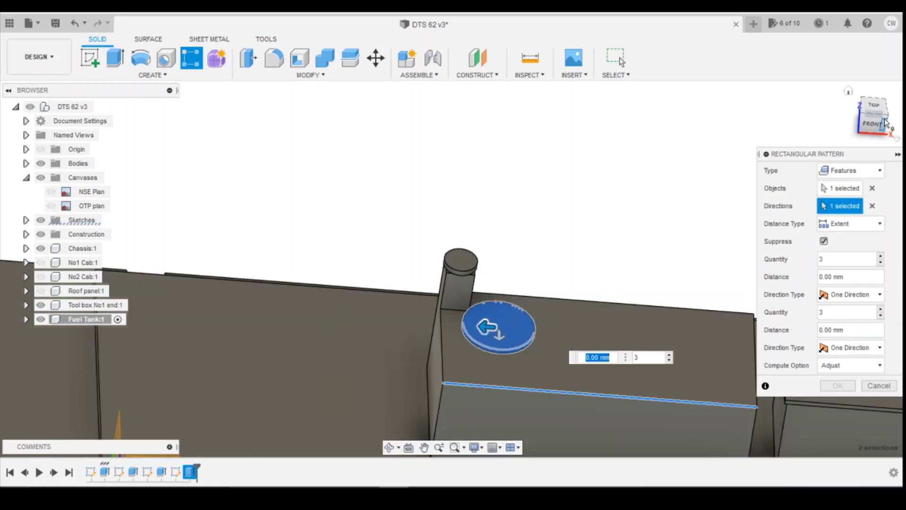
Step: Set the cover pattern to a distance of -6 mm along the tank with a quantity of 2
left_click(873, 106)
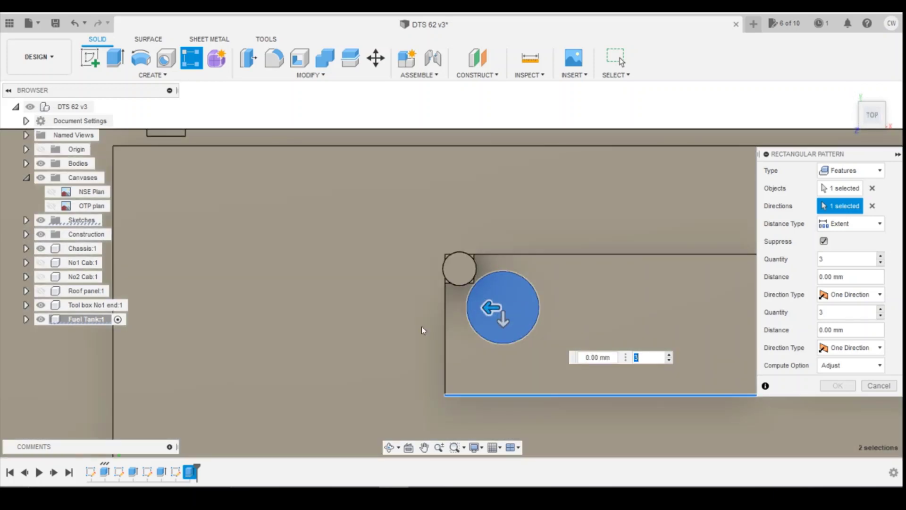
scroll(421, 327, "down", 2)
left_click_drag(511, 322, 538, 321)
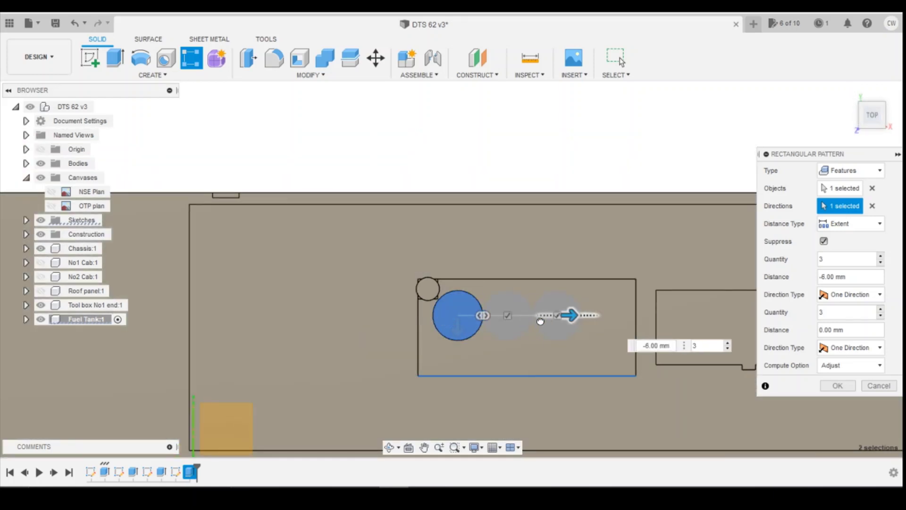
key("Tab")
type("2")
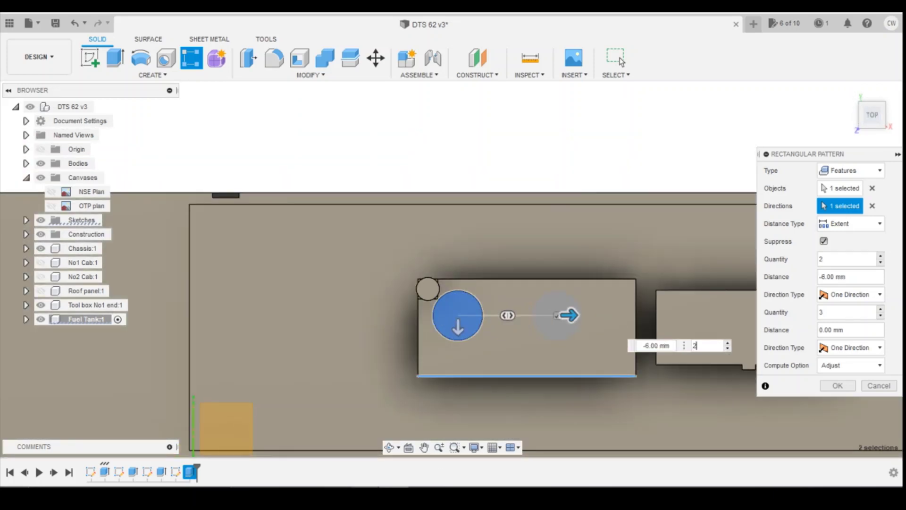
Step: Compare the cover spacing in the deck photo, return to Fusion 360 and complete the pattern with a distance of -8 mm
left_click(695, 461)
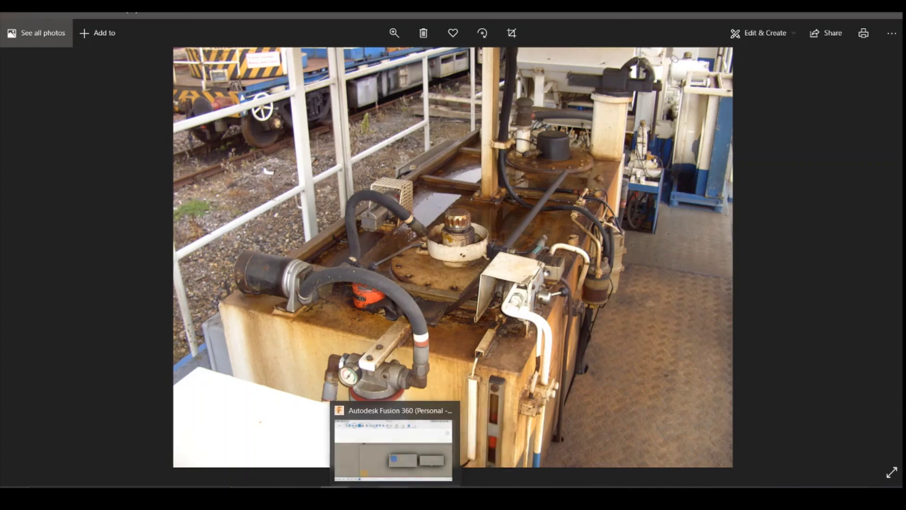
left_click(394, 439)
left_click_drag(571, 315, 597, 315)
scroll(597, 315, "up", 2)
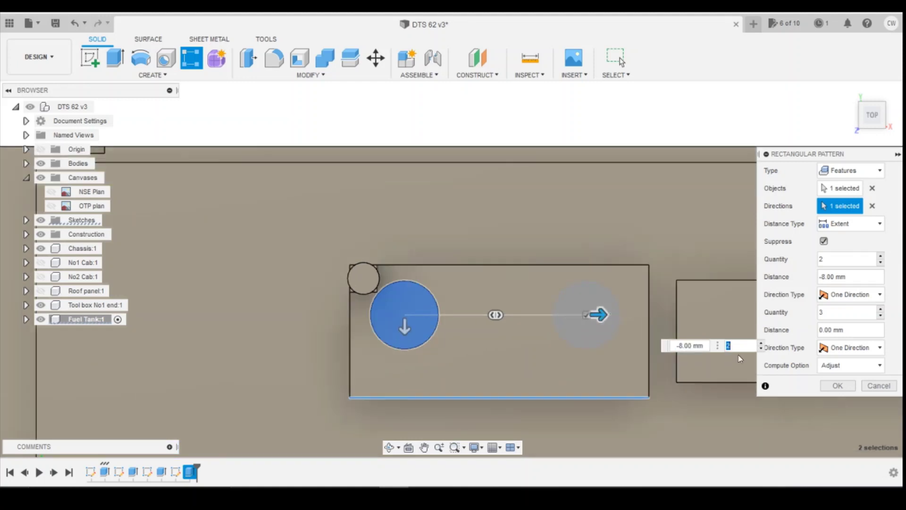
left_click(834, 384)
Step: Start a sketch on top of the round cover beside the vice post and draw a 0.7 mm diameter circle near its centre
scroll(752, 381, "down", 4)
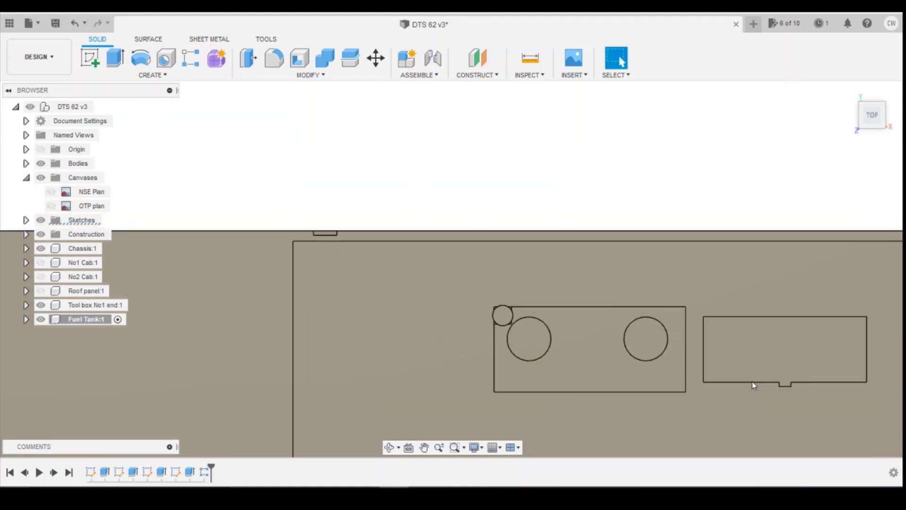
middle_click_drag(867, 164, 802, 174, "shift")
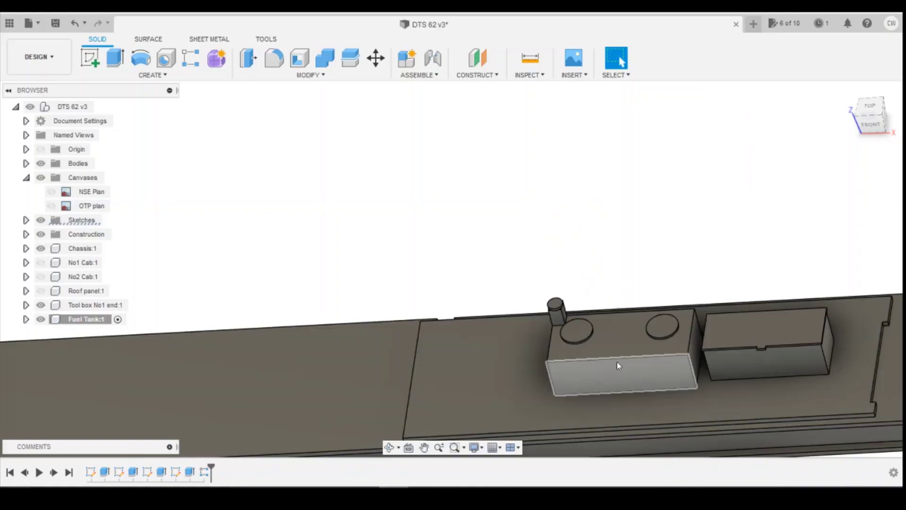
left_click(89, 58)
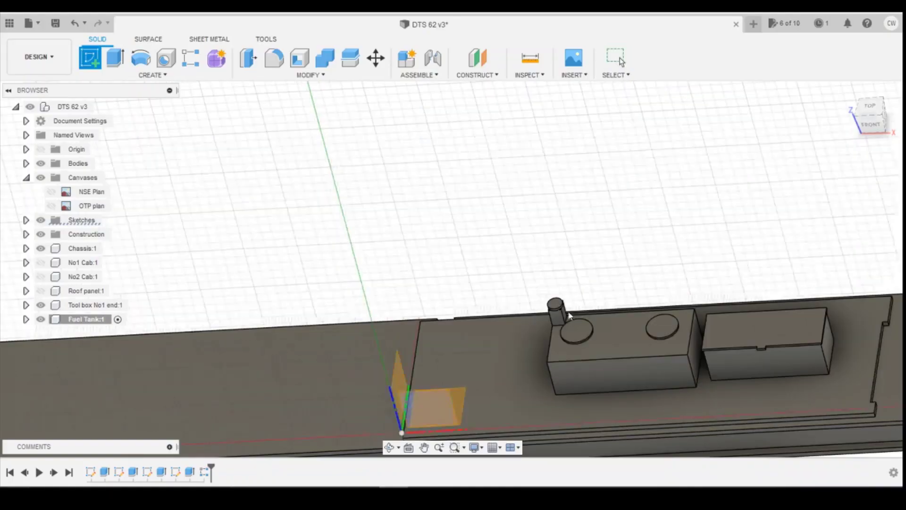
left_click(577, 333)
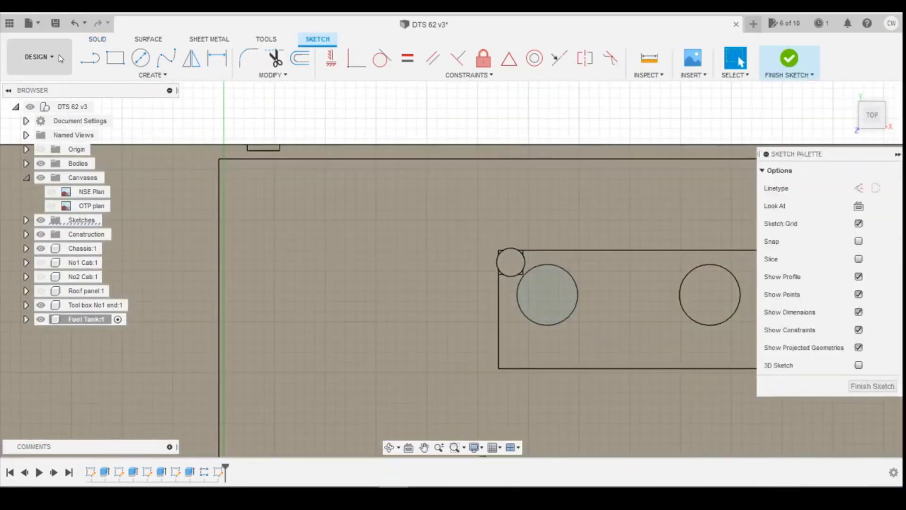
left_click(140, 58)
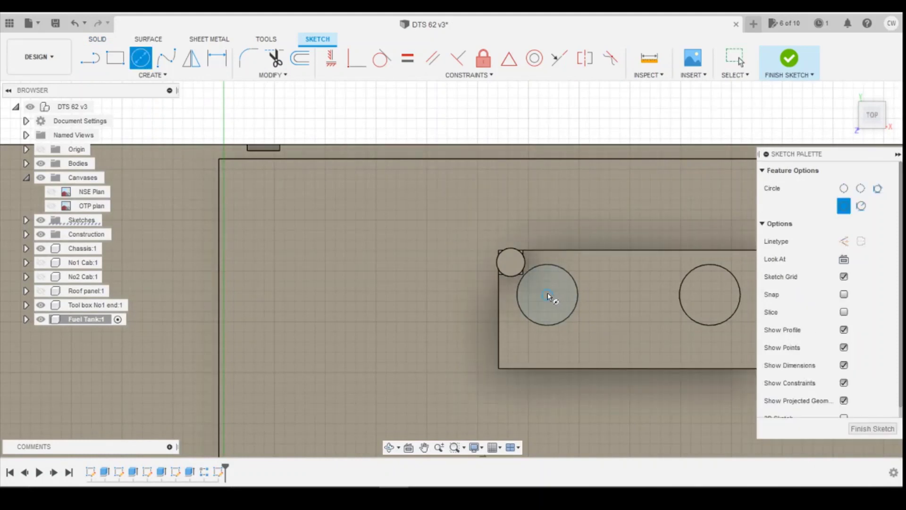
scroll(542, 287, "up", 3)
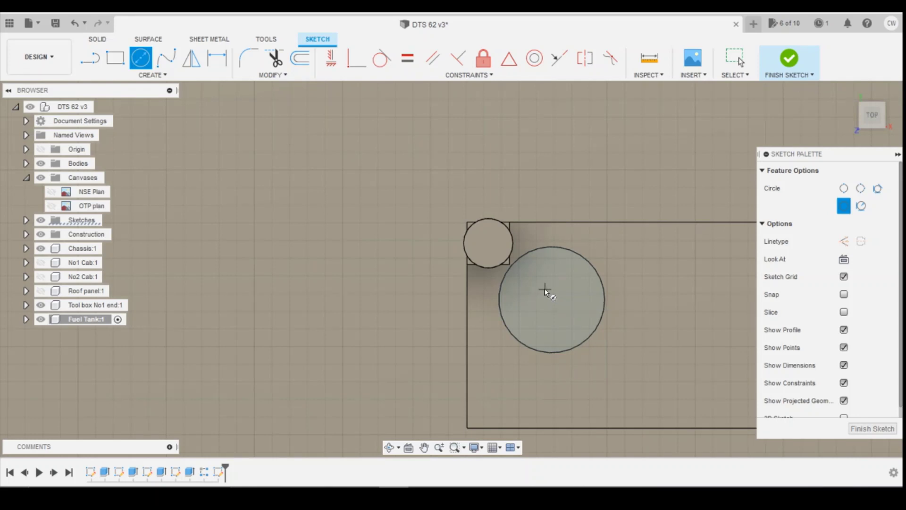
left_click(544, 289)
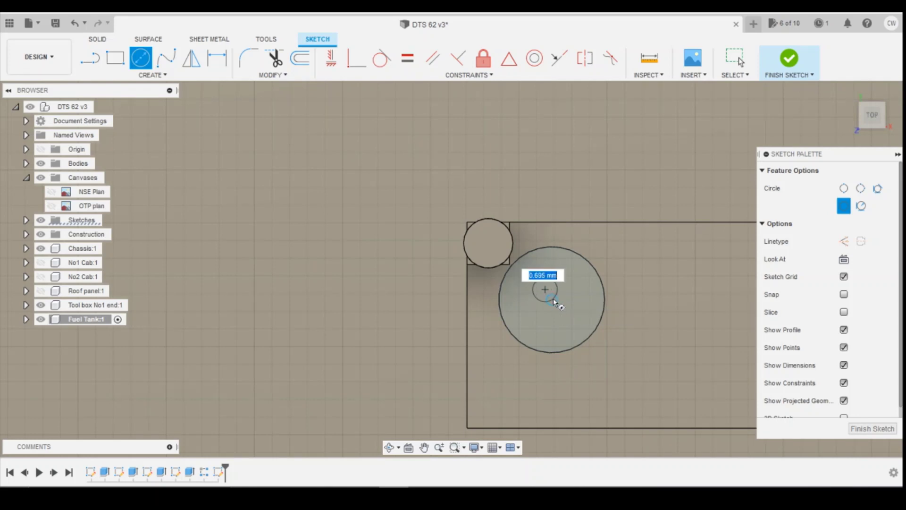
type("0.7")
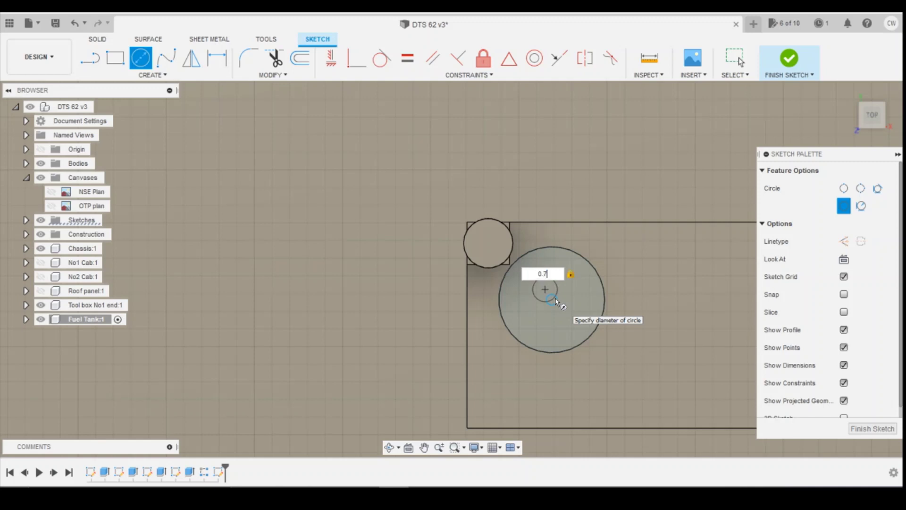
key("Return")
key("Escape")
Step: Dimension the 0.7 mm circle's centre 2.2 mm from the tank's short edge at the vice post end
scroll(497, 325, "up", 3)
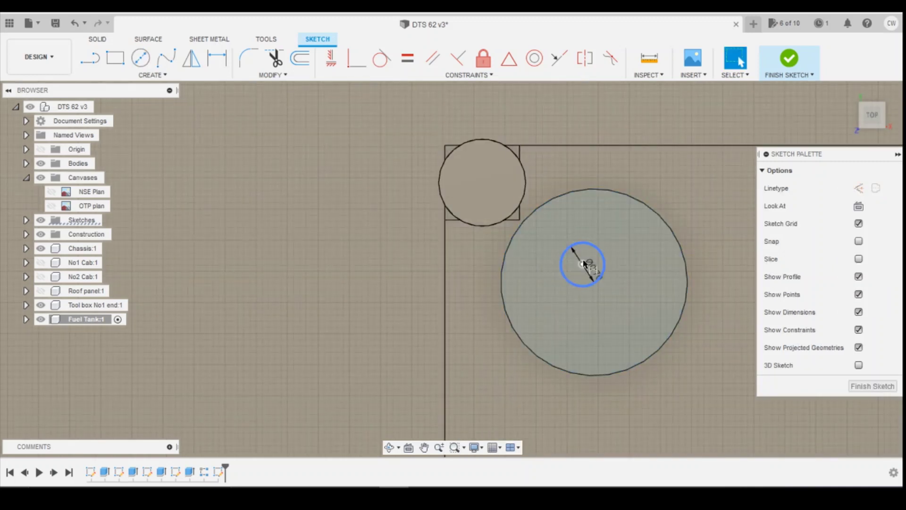
key("d")
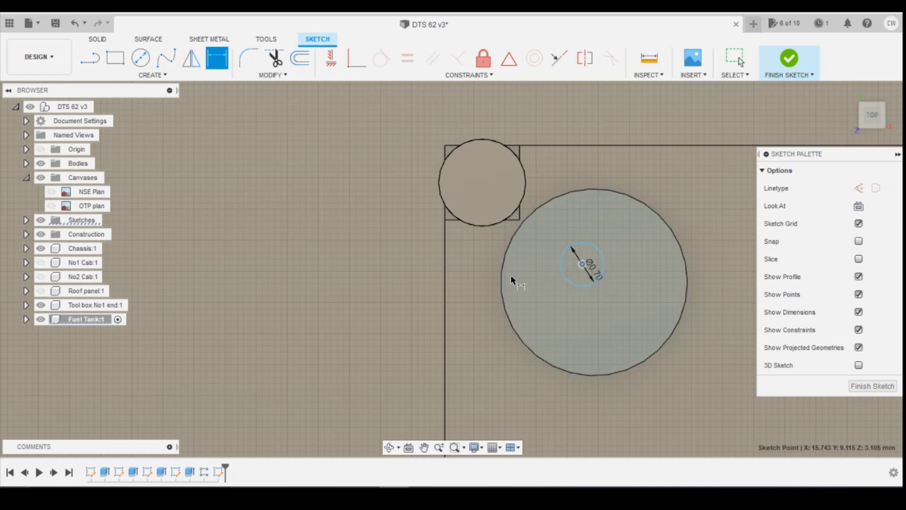
left_click(445, 282)
left_click(556, 117)
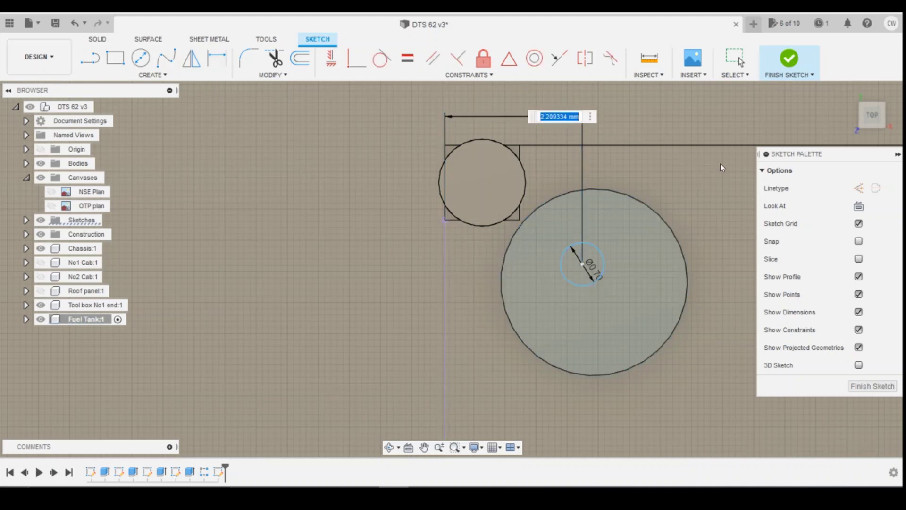
type("2.2")
key("Return")
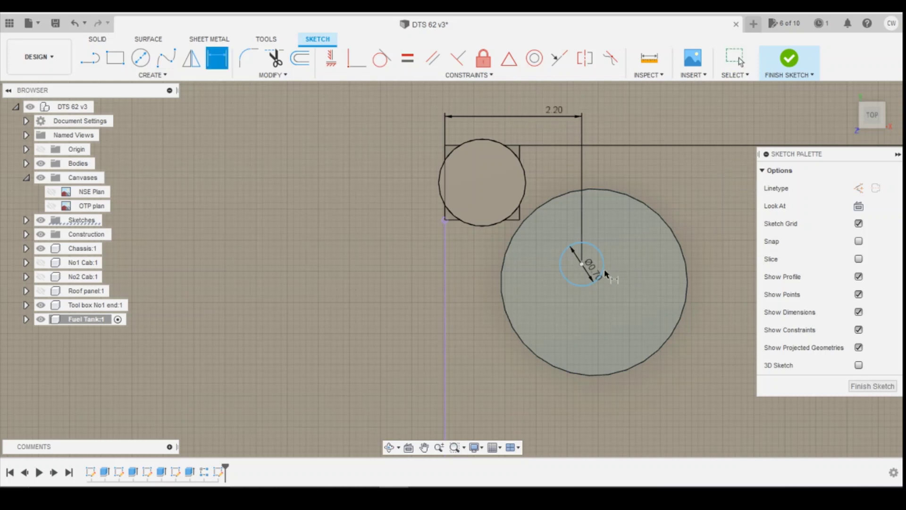
Step: Dimension the 0.7 mm circle's centre from the tank's long rear edge
left_click(581, 263)
left_click(618, 145)
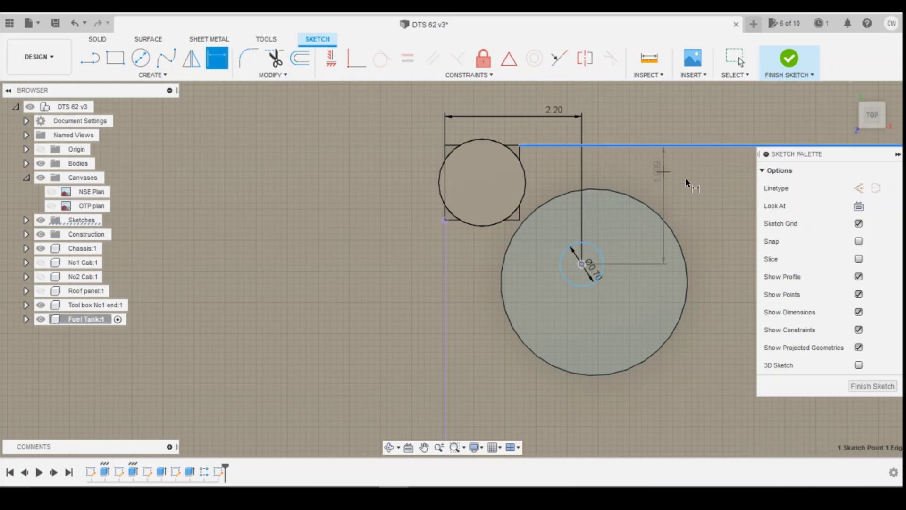
Step: Dimension the small circle's centre 1.9 mm from the fuel tank's upper edge in the top-view sketch
left_click(669, 172)
type("1.9")
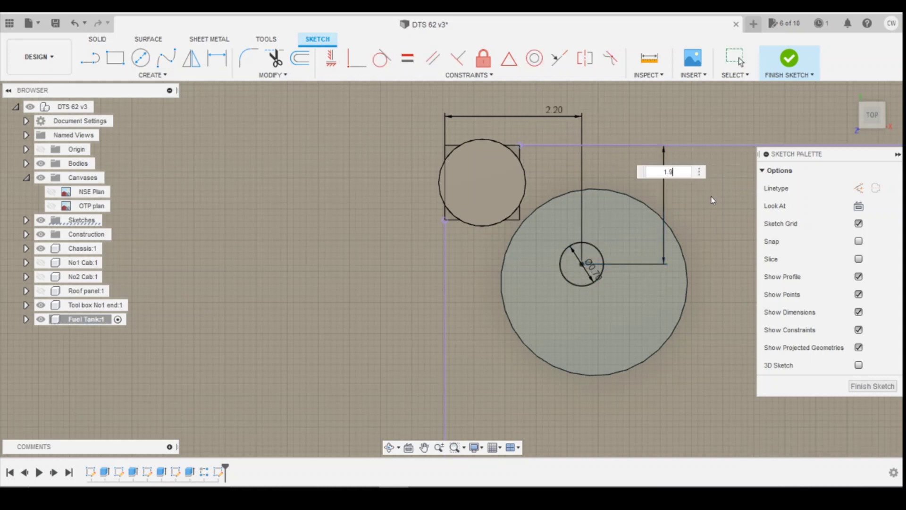
key("Return")
key("Escape")
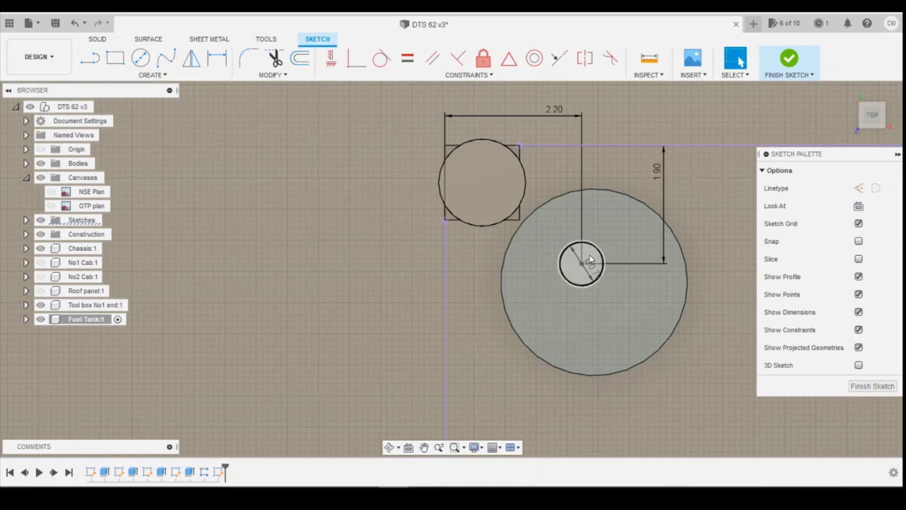
Step: Extrude the small circle 0.5 mm upward from the disc, joining it to the fuel tank
left_click(593, 256)
right_click(594, 257)
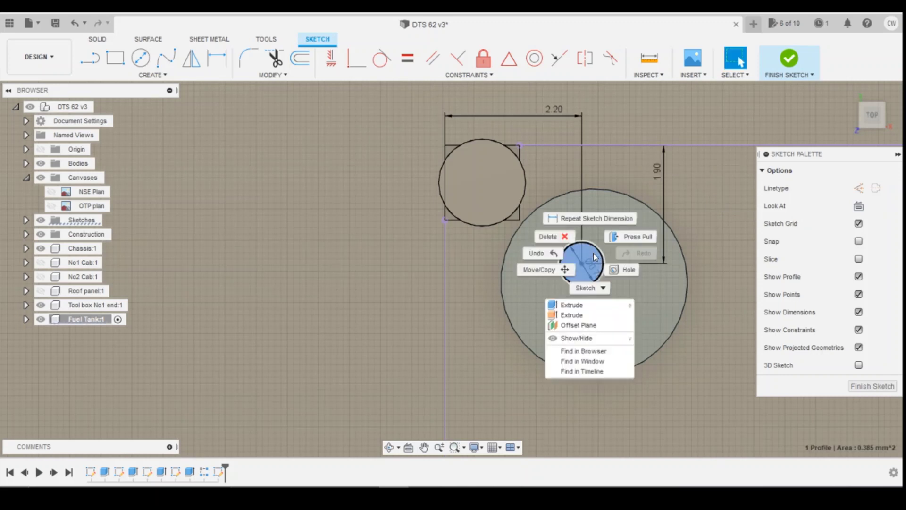
left_click(586, 304)
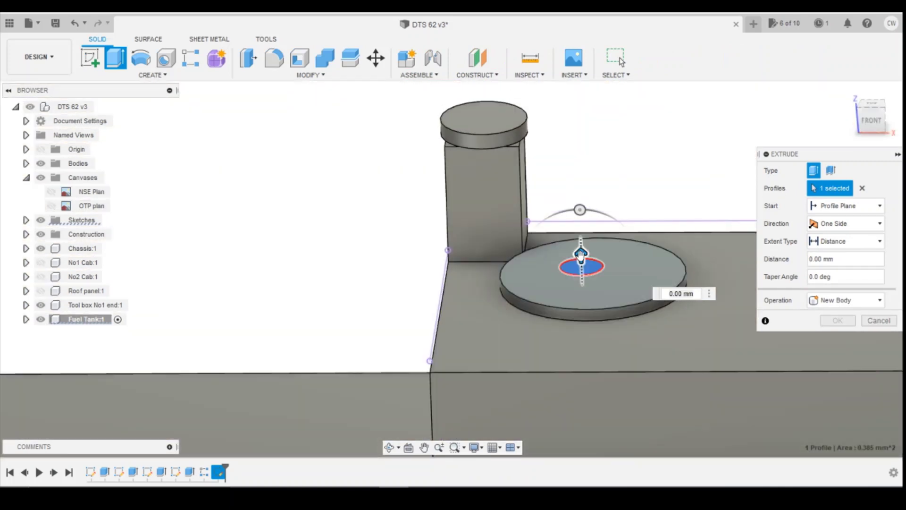
left_click_drag(581, 255, 581, 225)
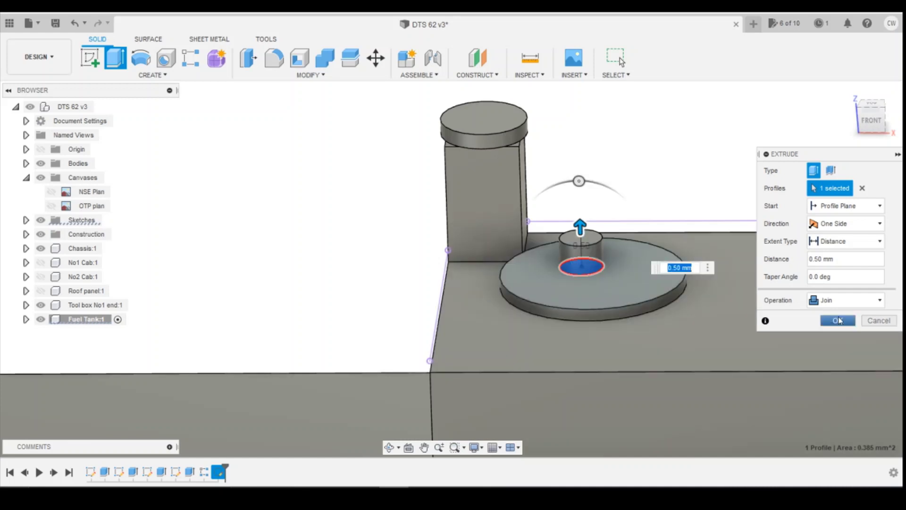
left_click(838, 321)
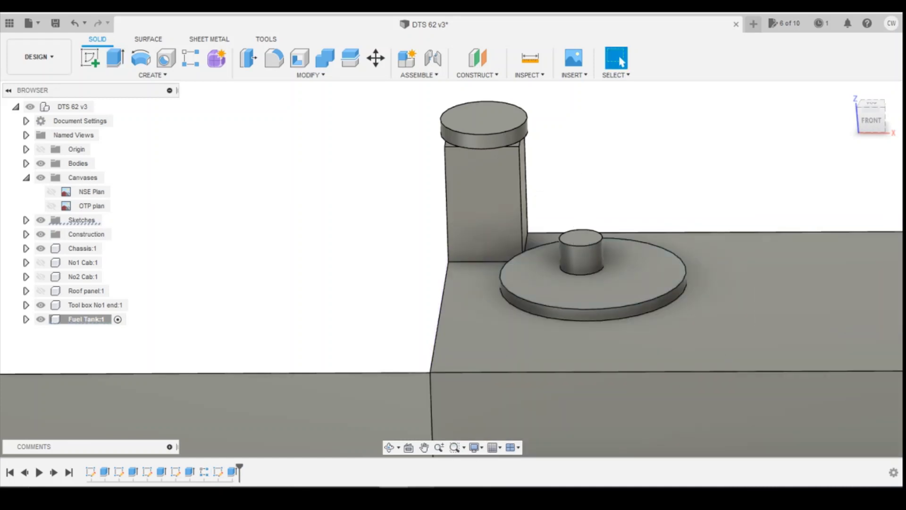
Step: Check the reference photo of the real tank top, and start a new sketch on the disc's top face in Fusion 360
left_click(703, 454)
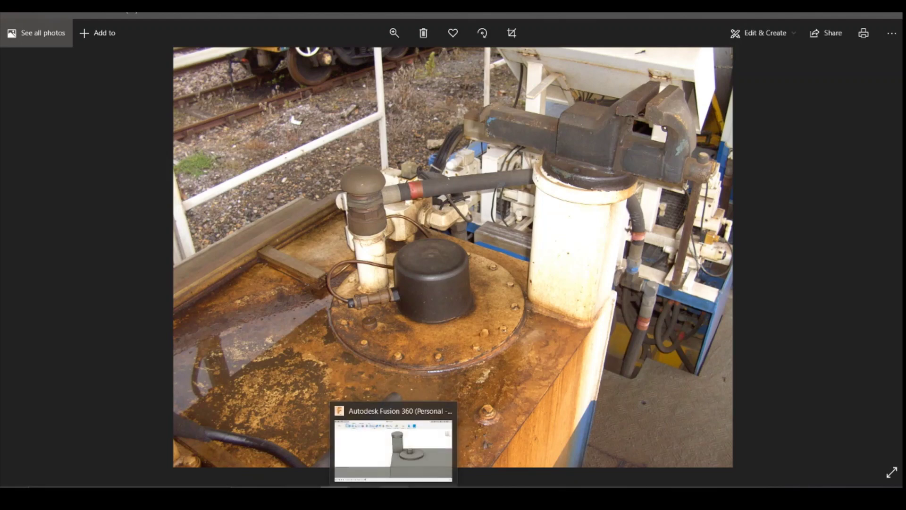
left_click(395, 443)
left_click(81, 59)
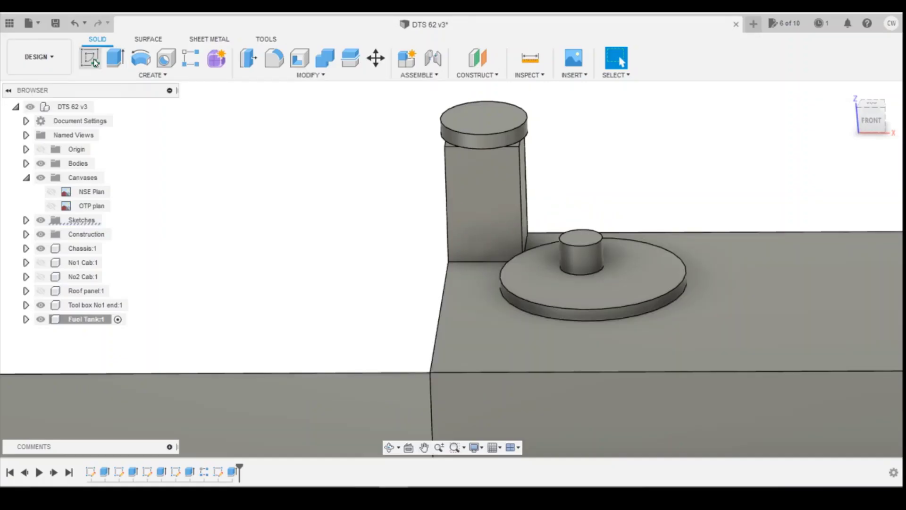
left_click(611, 314)
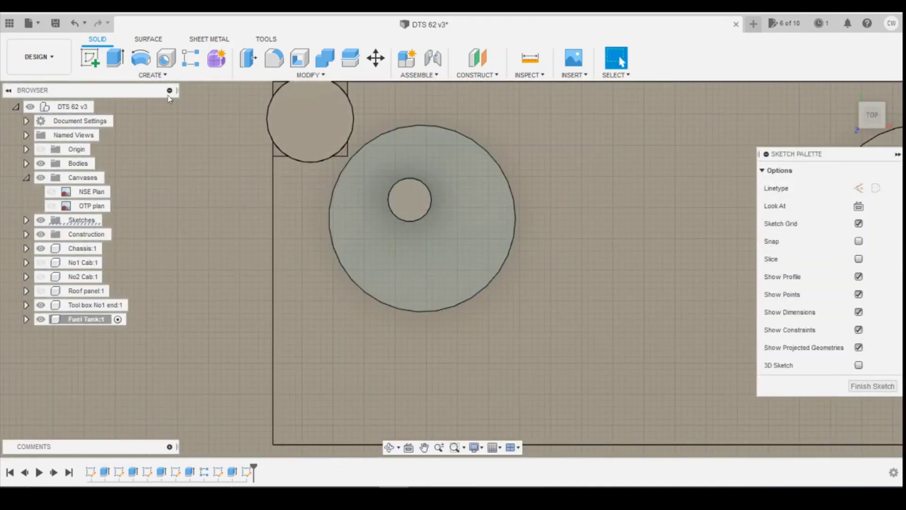
Step: Compare with the reference photo and draw a 0.6 mm diameter circle on the disc, between the boss and the disc's lower edge
left_click(141, 59)
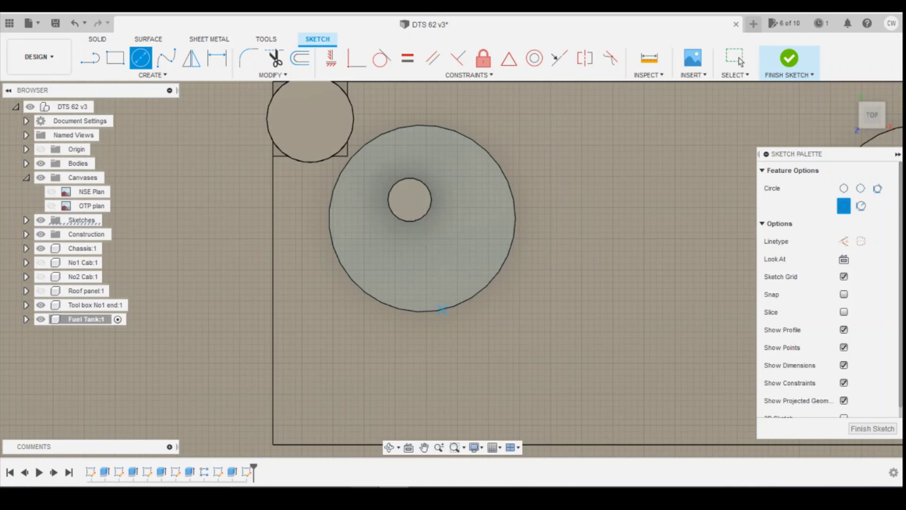
left_click(692, 462)
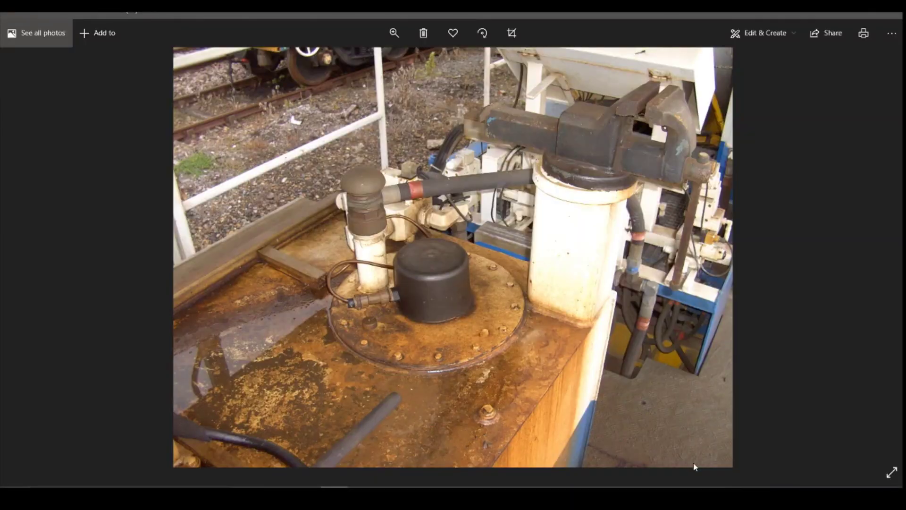
key("alt+Tab")
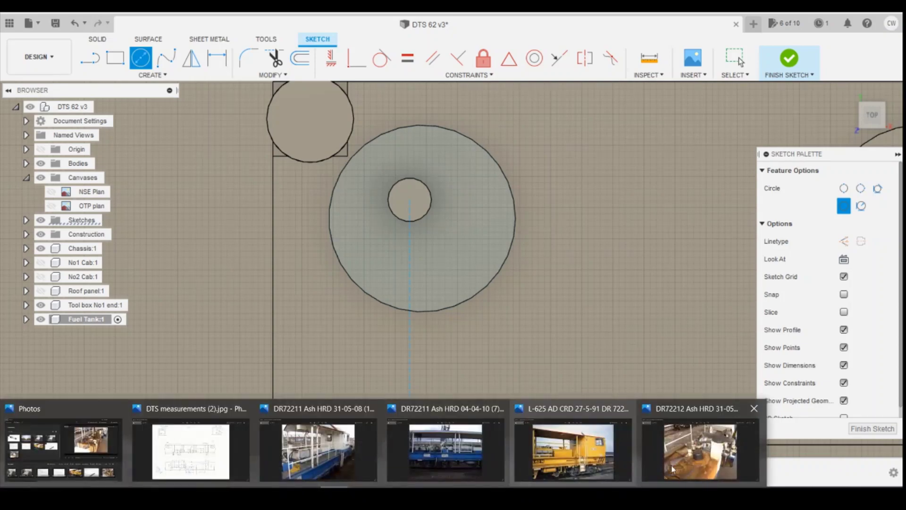
left_click(688, 464)
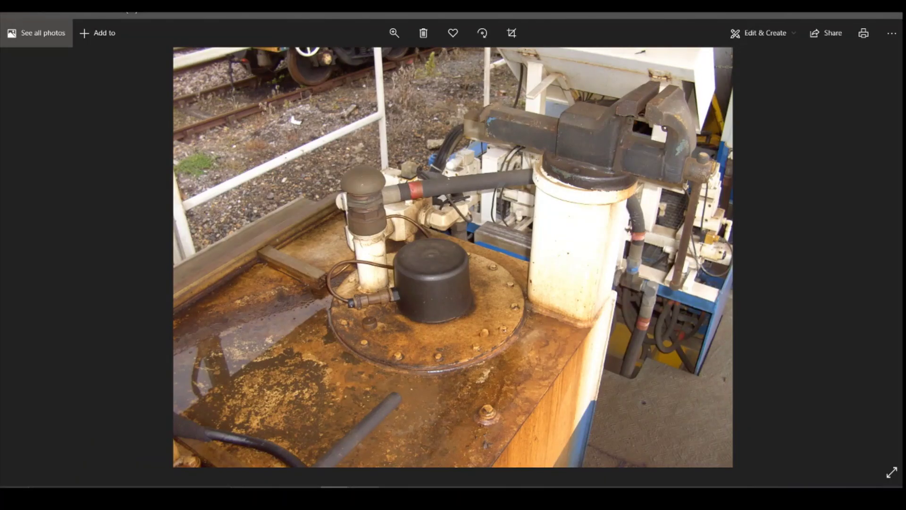
left_click(364, 451)
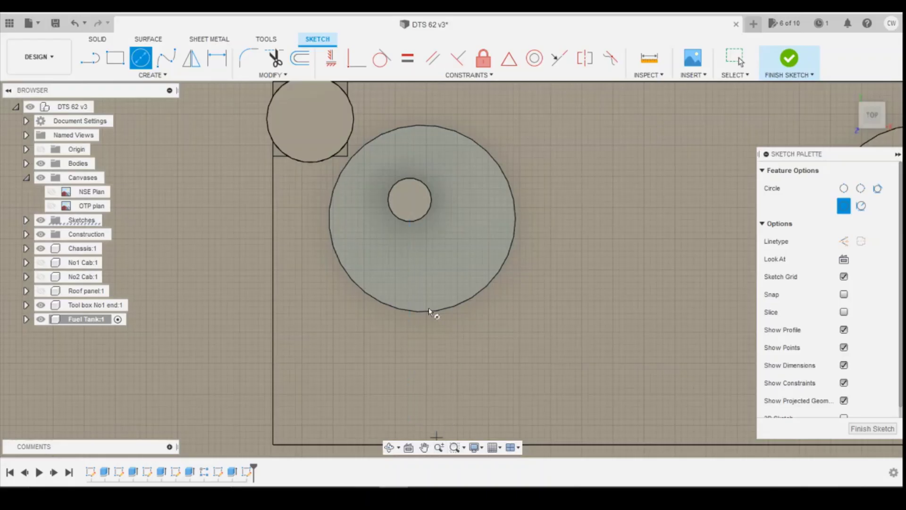
left_click(446, 272)
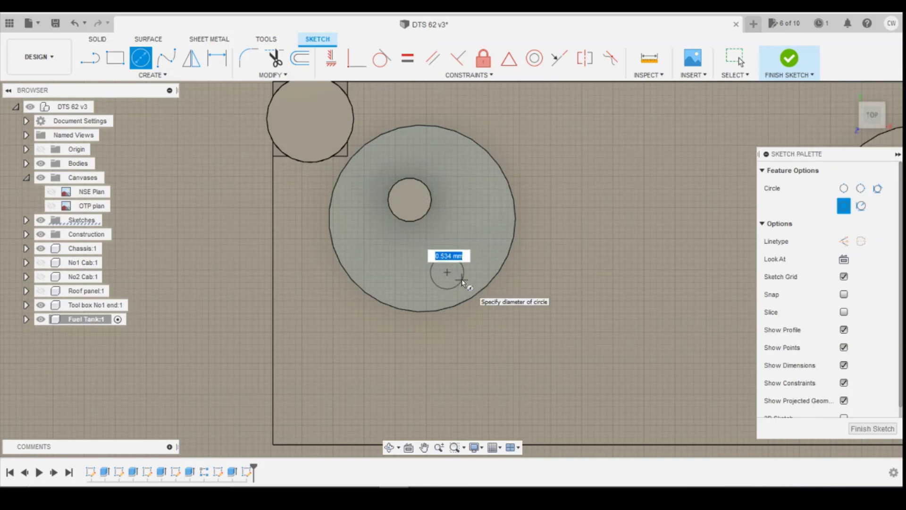
type("0.6")
key("Return")
key("Escape")
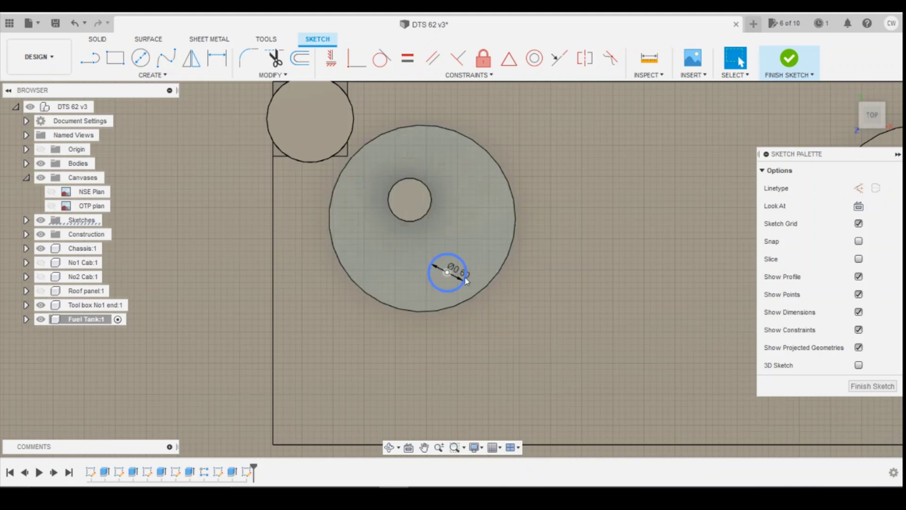
Step: Edit the existing boss's sketch, set its circle diameter to 1 mm and finish the sketch
scroll(465, 280, "up", 3)
scroll(453, 281, "down", 3)
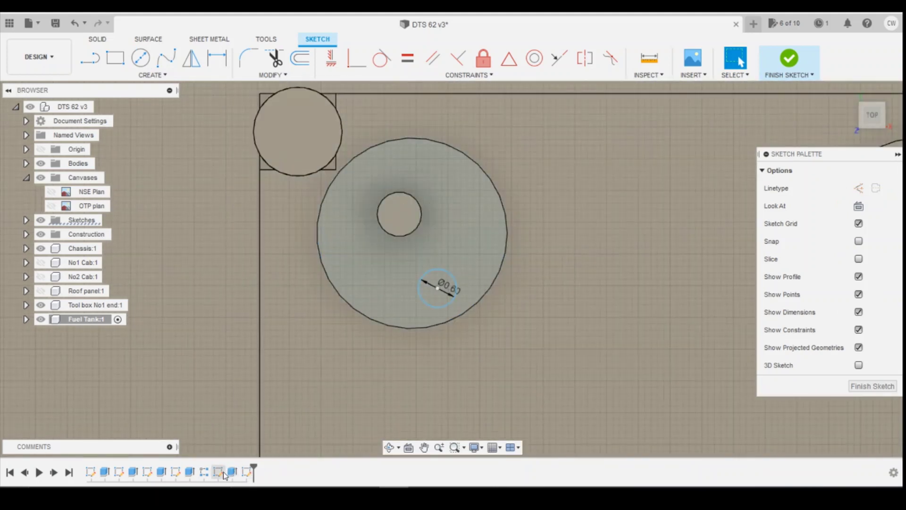
right_click(221, 473)
left_click(238, 407)
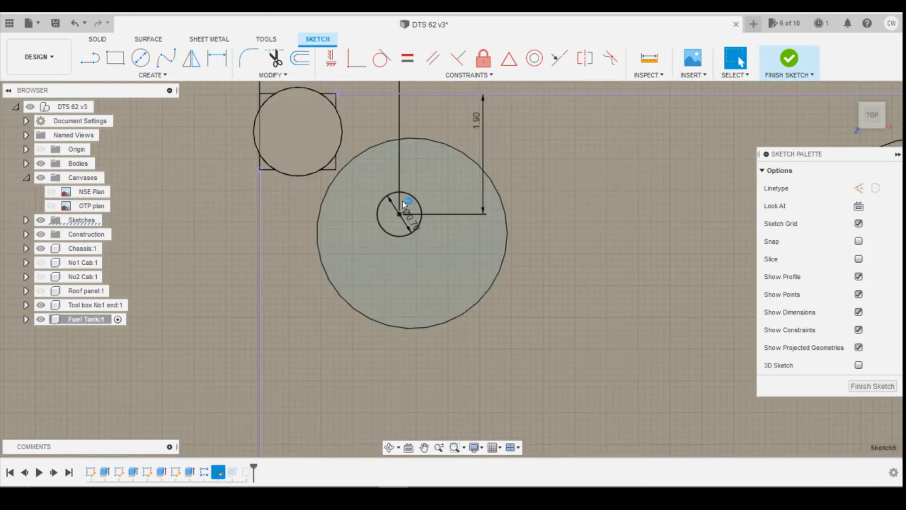
double_click(409, 222)
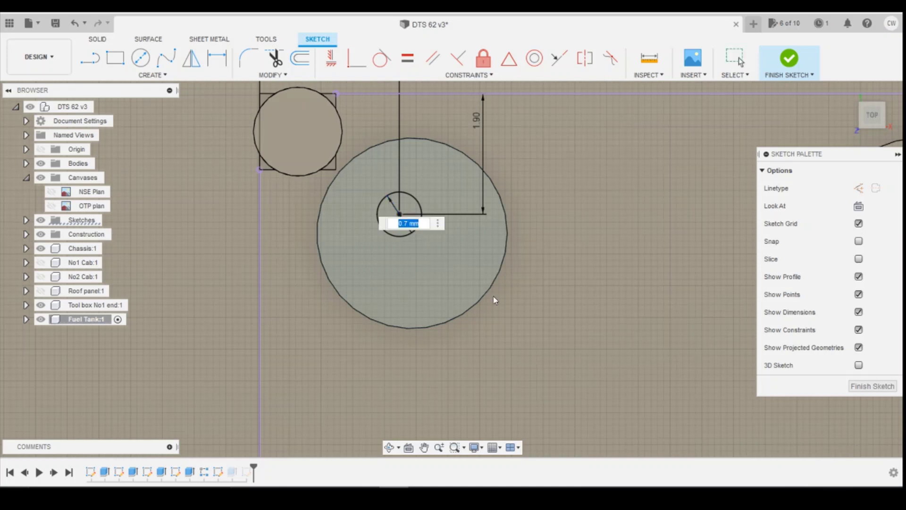
type("1")
key("Return")
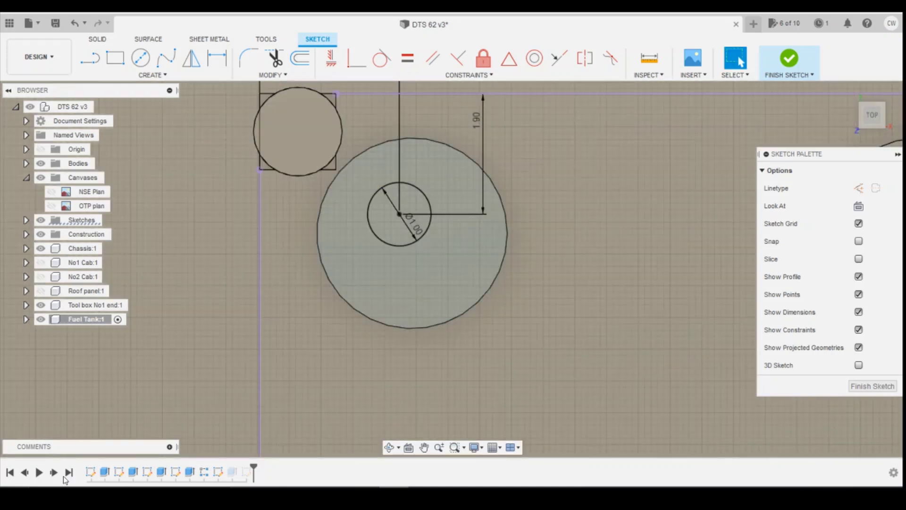
left_click(790, 61)
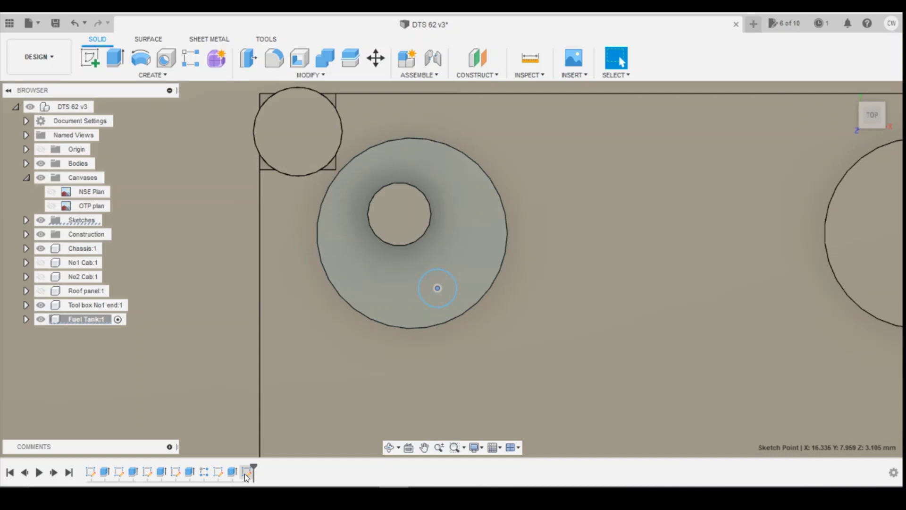
Step: Reopen the 0.6 mm circle's sketch and dimension its centre 2.8 mm horizontally from the tank's vertical edge
left_click(246, 472)
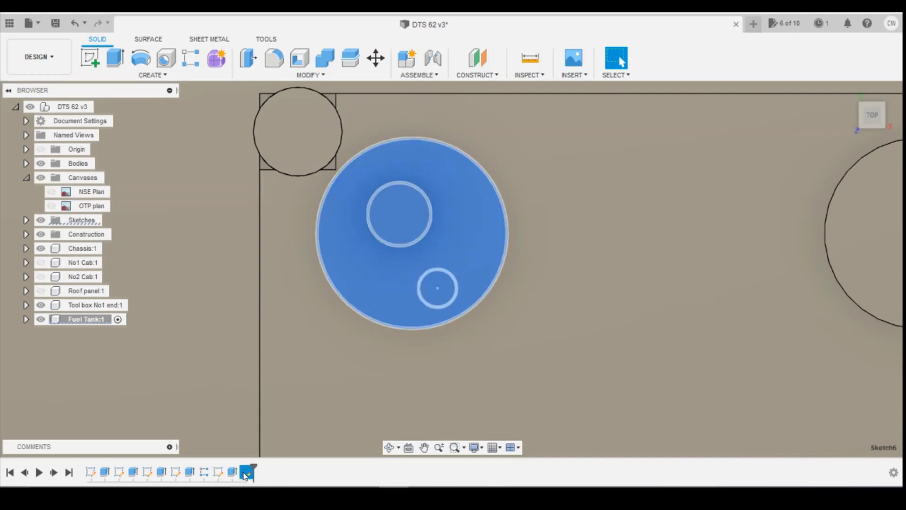
right_click(245, 472)
left_click(276, 352)
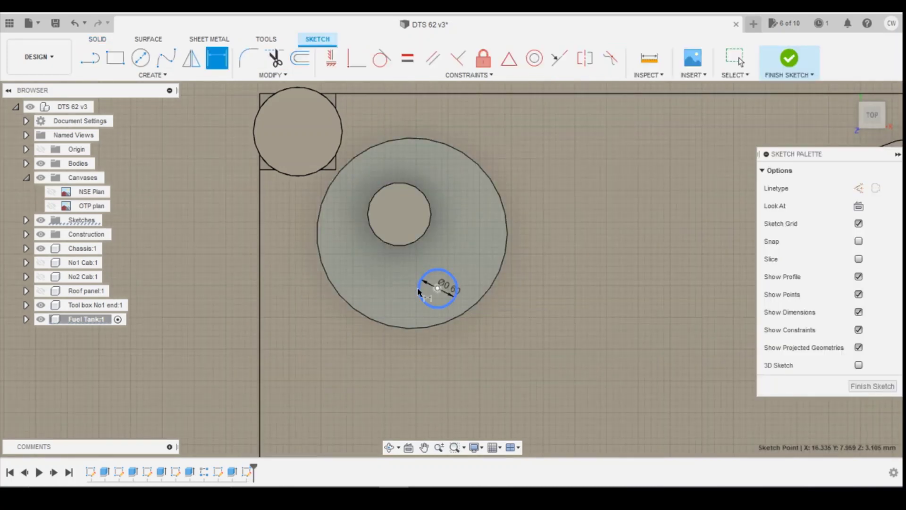
left_click(259, 330)
left_click(376, 348)
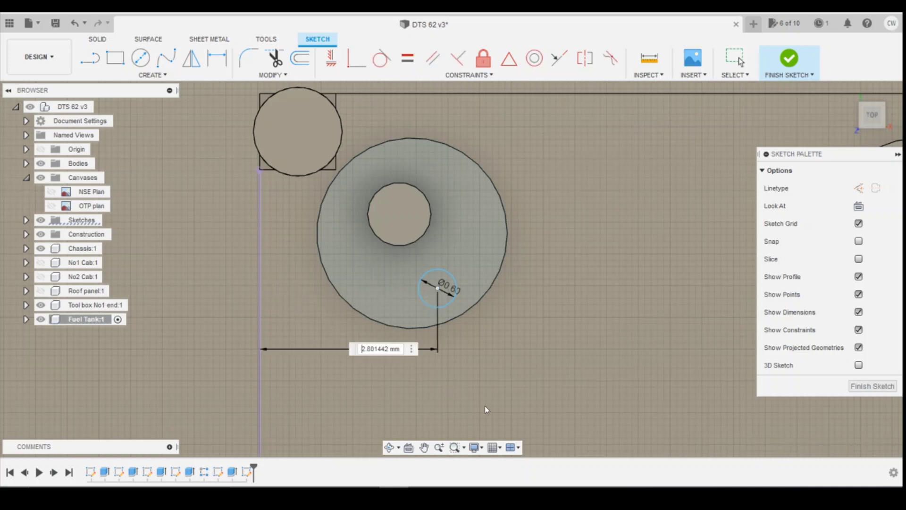
type("2.8")
key("Return")
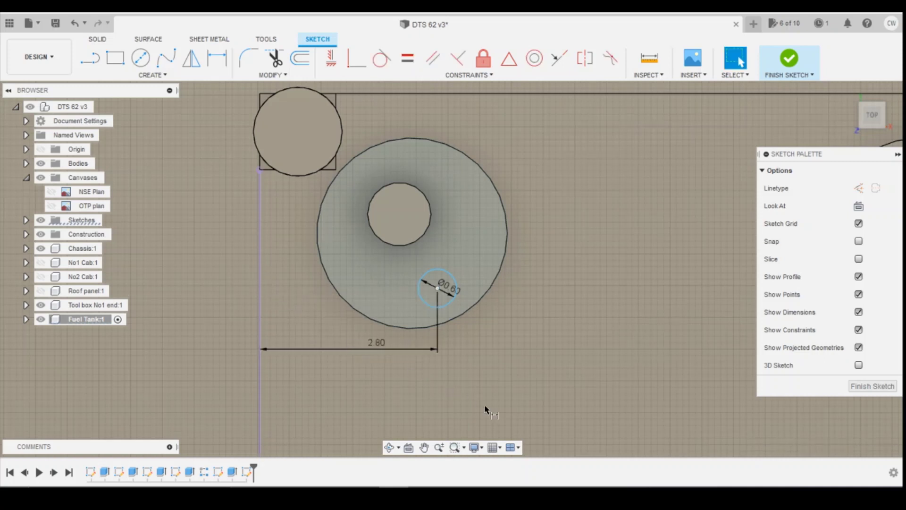
Step: Dimension the 0.6 mm circle's centre 3 mm vertically from the tank's upper edge
left_click(437, 288)
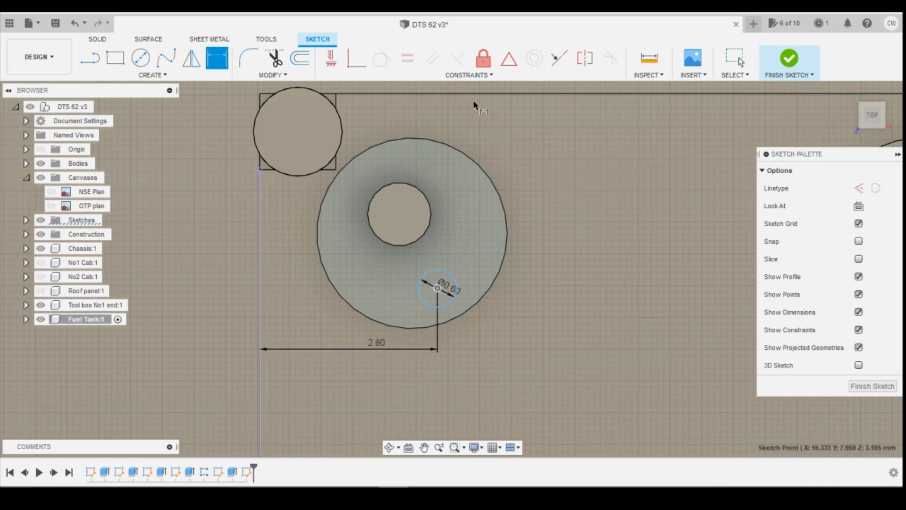
left_click(469, 94)
left_click(577, 203)
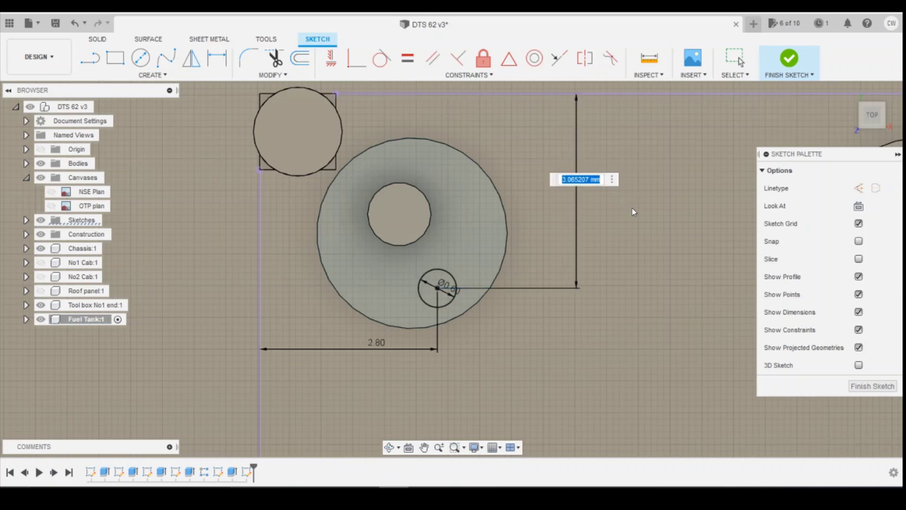
type("3")
key("Return")
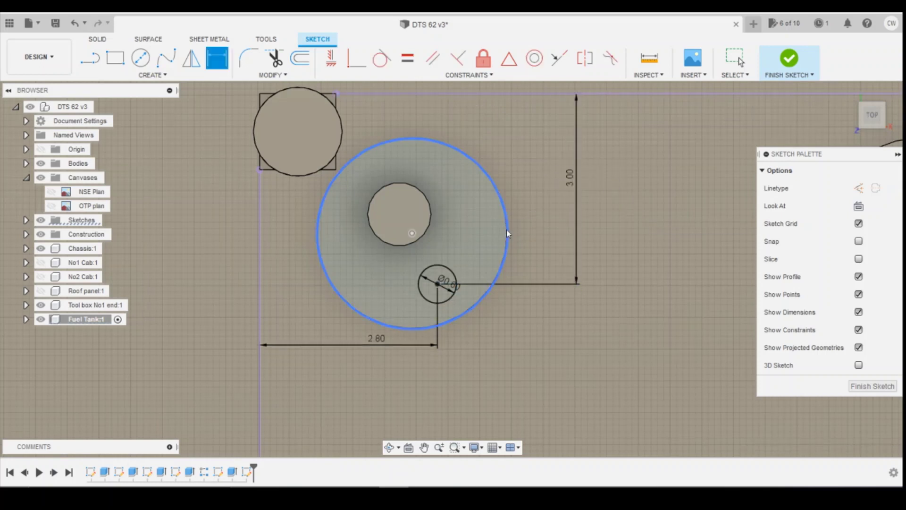
key("Escape")
Step: Extrude the 0.6 mm circle upward into a post taller than the neighbouring boss, judging its height from the reference photo and front view
right_click(438, 271)
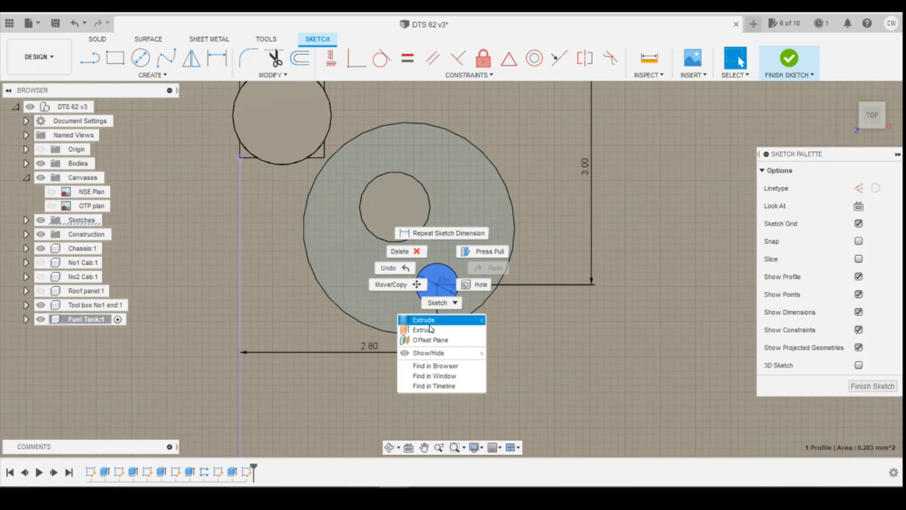
left_click(435, 317)
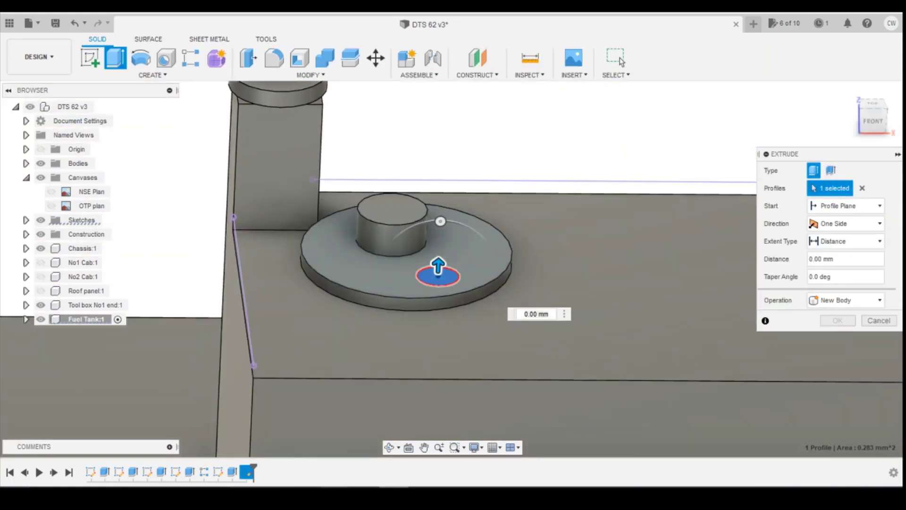
left_click(678, 454)
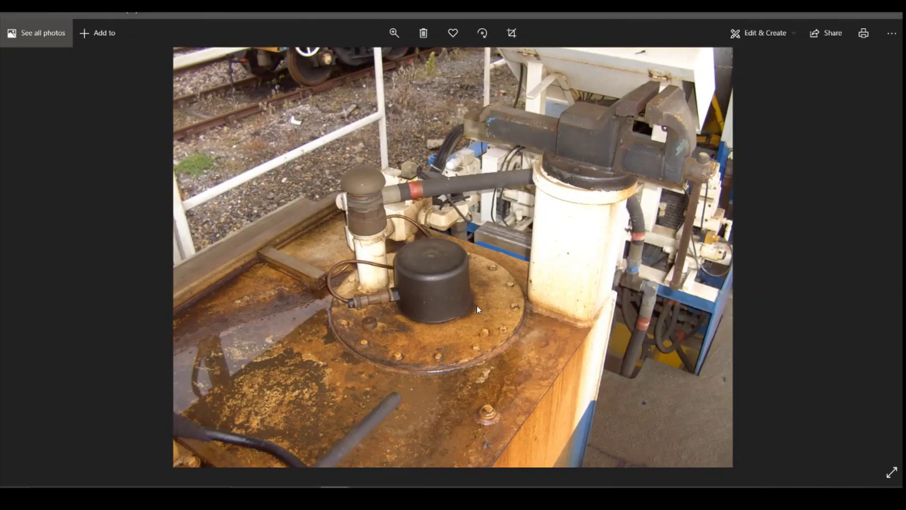
key("alt+Tab")
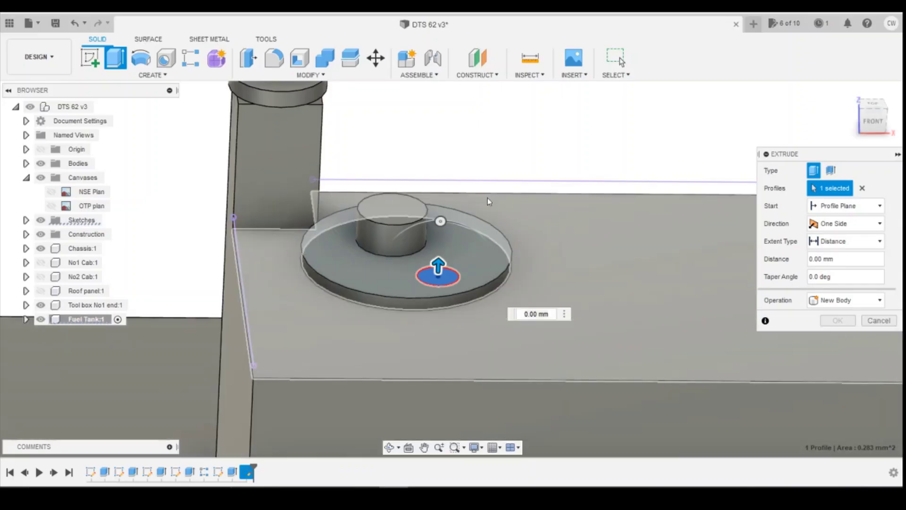
left_click_drag(443, 243, 438, 164)
left_click(865, 124)
left_click(837, 320)
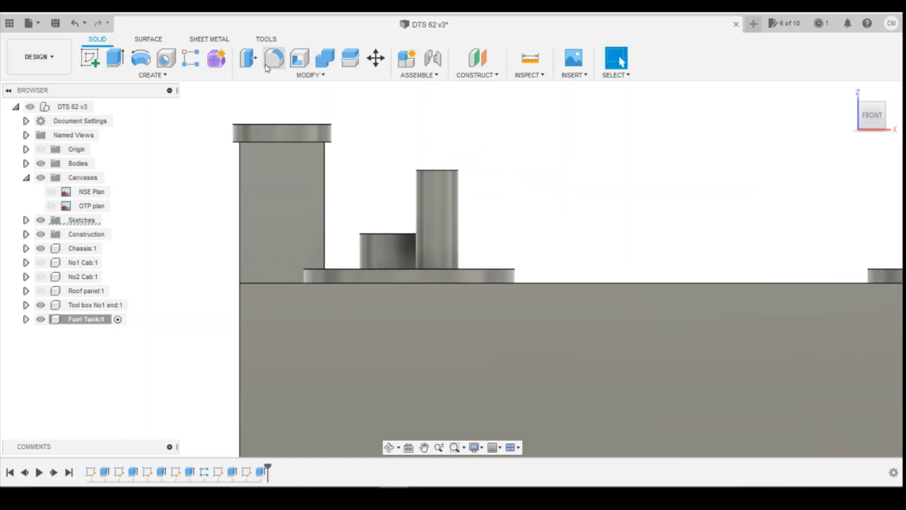
Step: Fillet the top edge of the new post with a 0.3 mm radius to give it a domed end
left_click(273, 58)
left_click(437, 171)
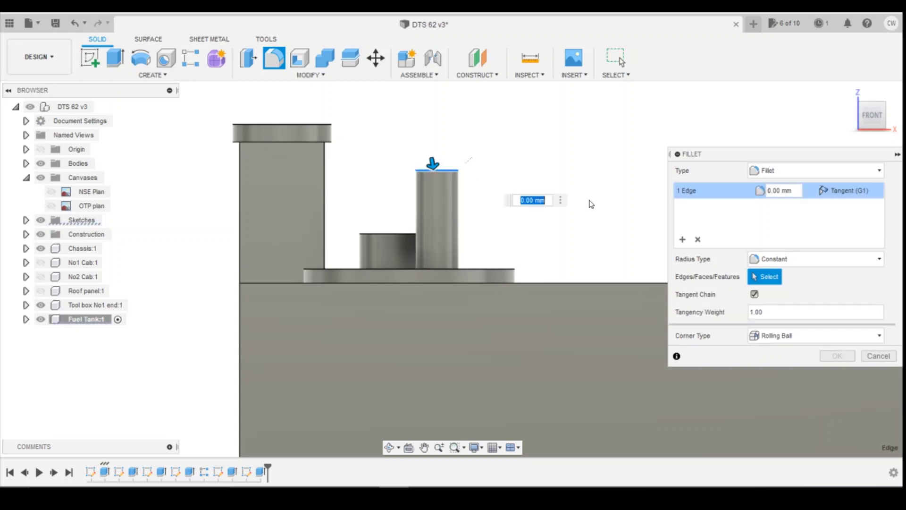
type("0.3")
key("Return")
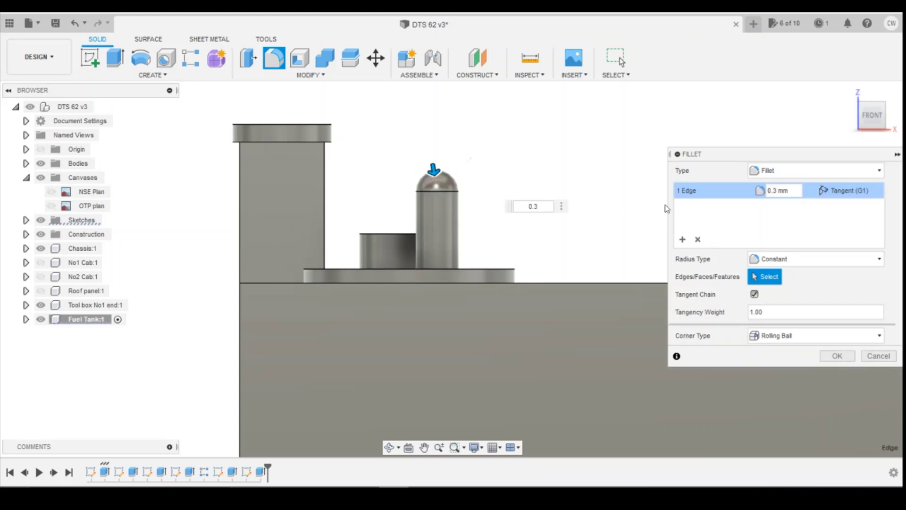
Step: Apply the 0.3 mm fillet to the top edge of the post on the round cover
left_click(836, 356)
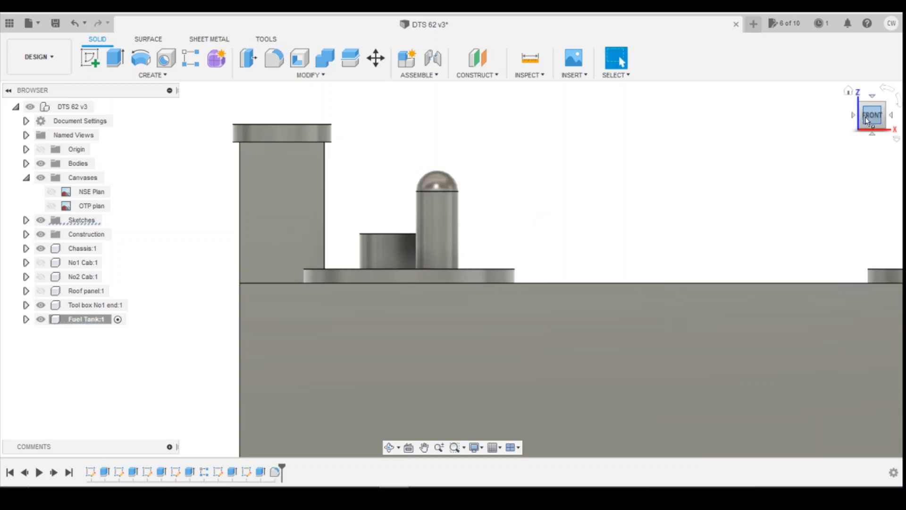
middle_click_drag(868, 120, 535, 348, "shift")
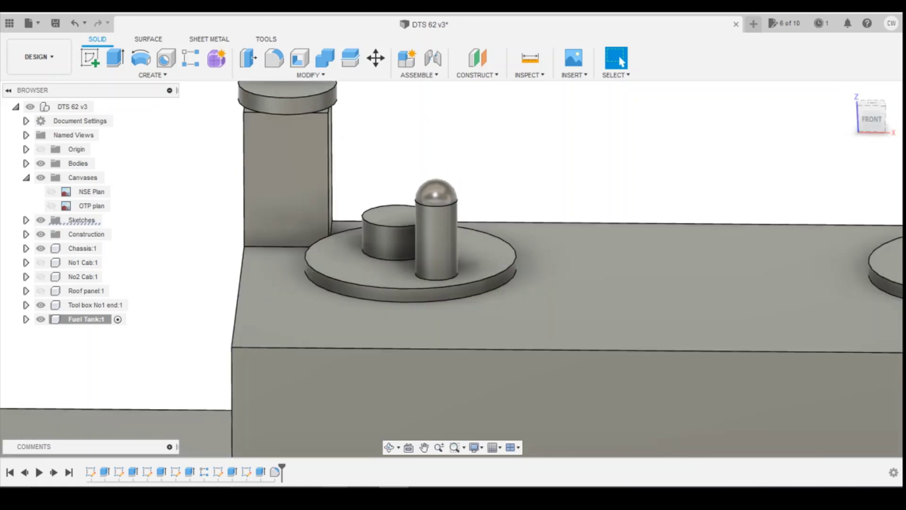
Step: Browse the reference photos of the tank top to examine the long strip and the fittings beside the round cover
left_click(724, 468)
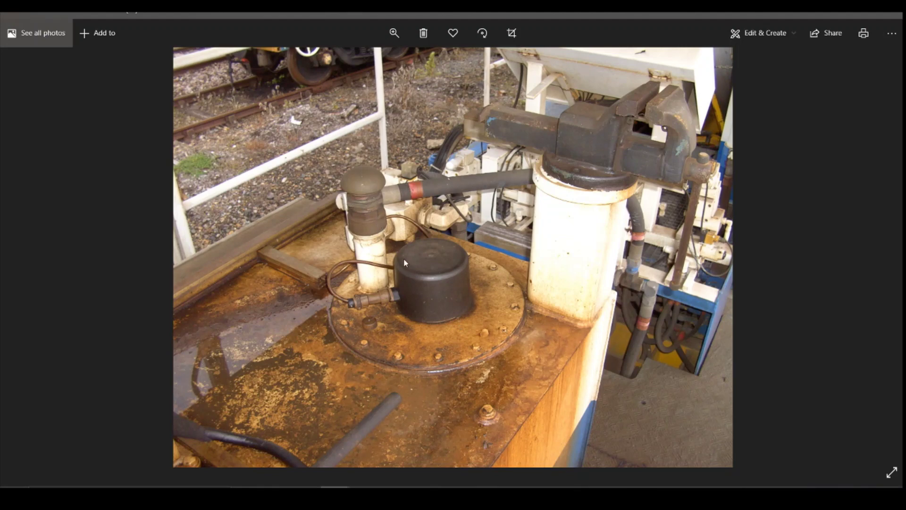
key("Right")
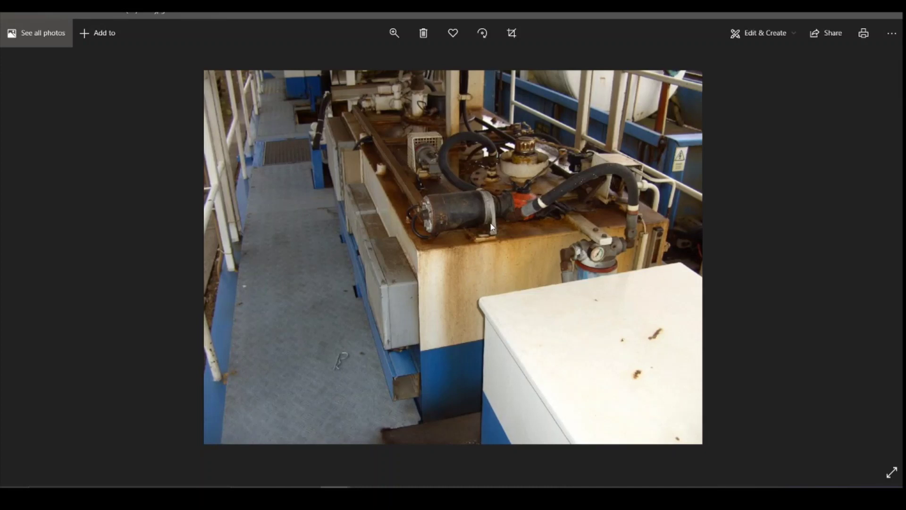
key("Right")
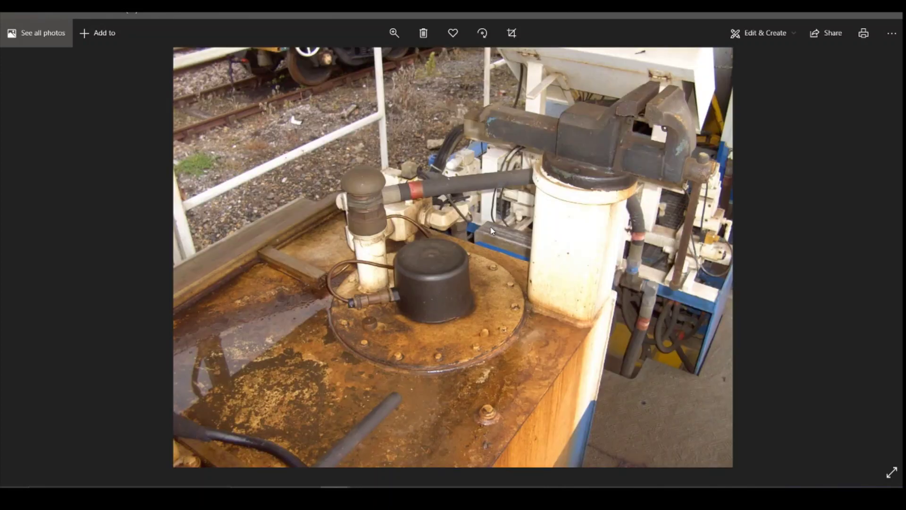
key("Right")
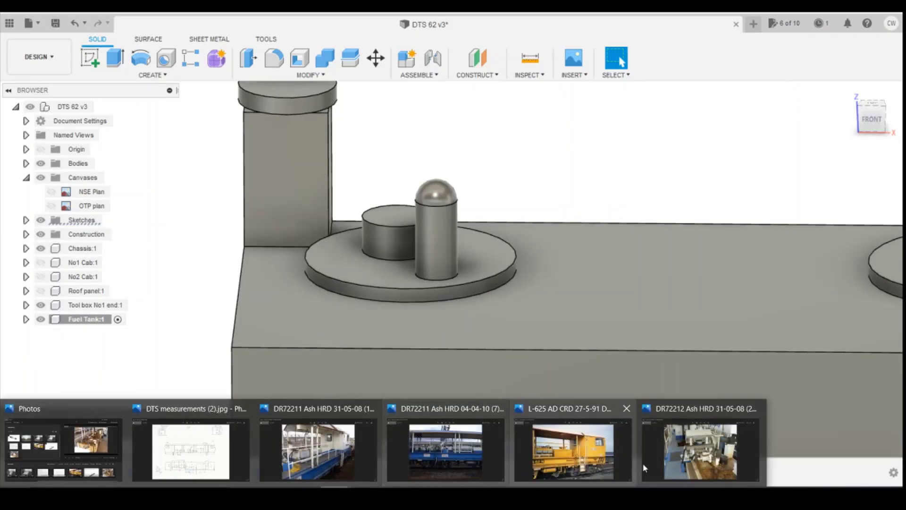
left_click(643, 462)
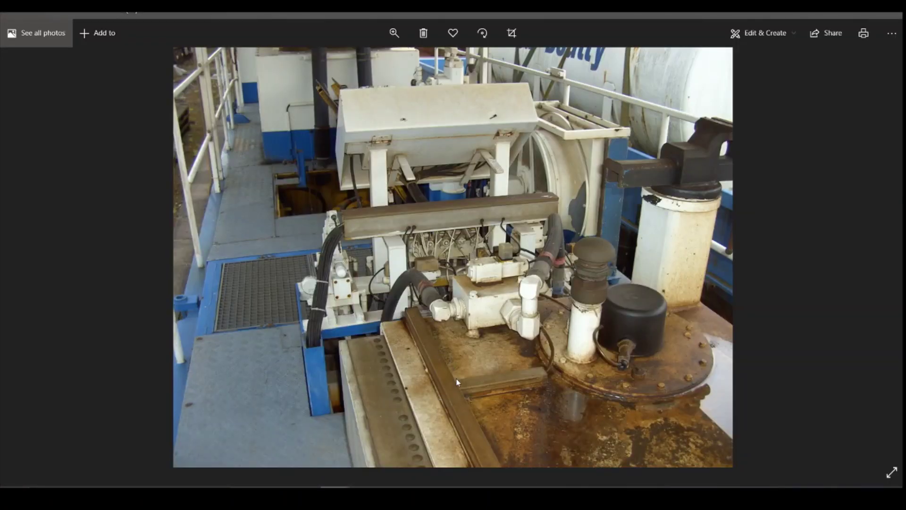
key("Right")
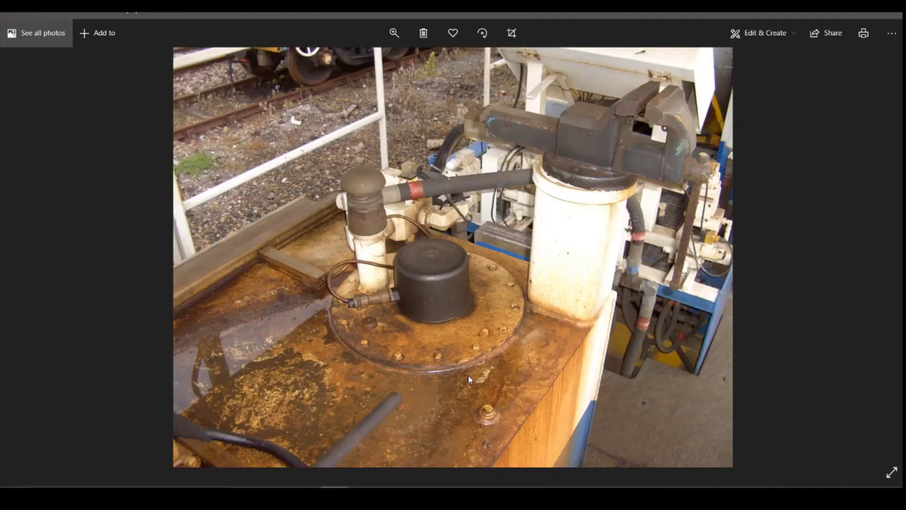
key("Right")
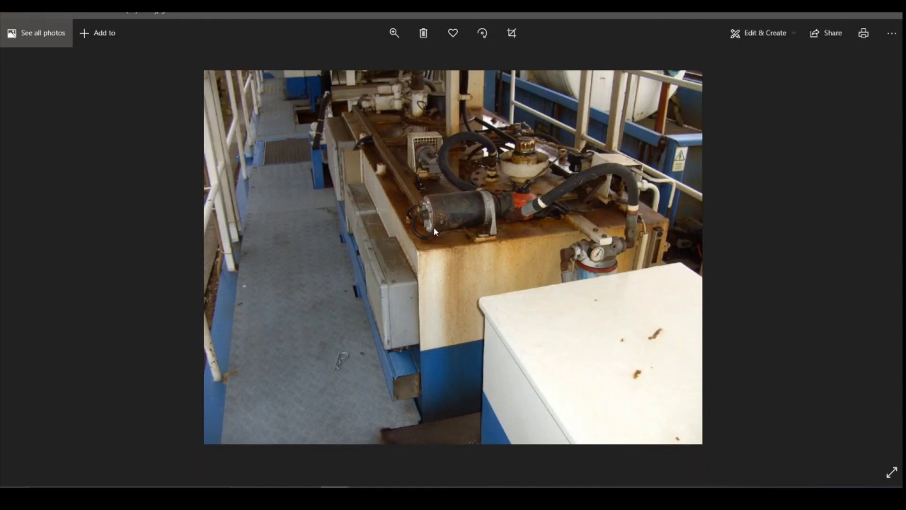
left_click(393, 494)
Step: On the tank's top face, sketch a long rectangle 11.5 mm by 0.4 mm starting on the short edge nearest the domed post
scroll(500, 366, "down", 2)
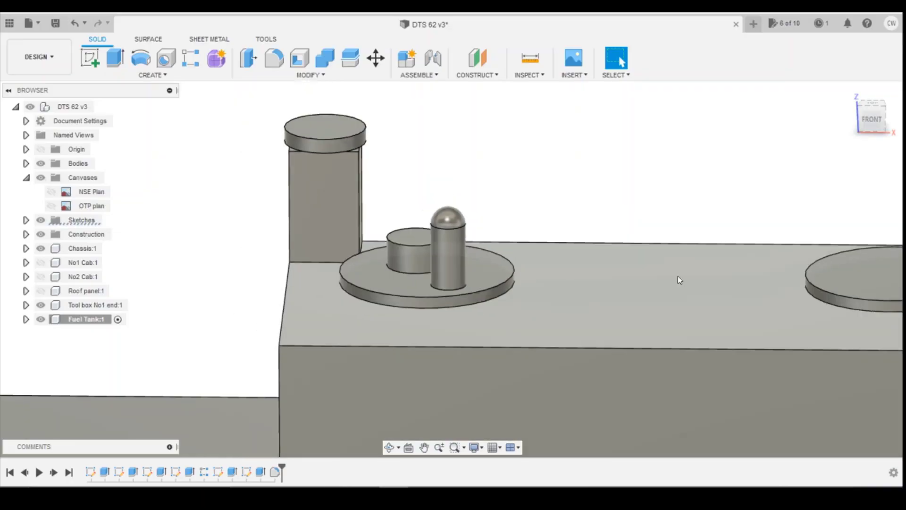
left_click(93, 64)
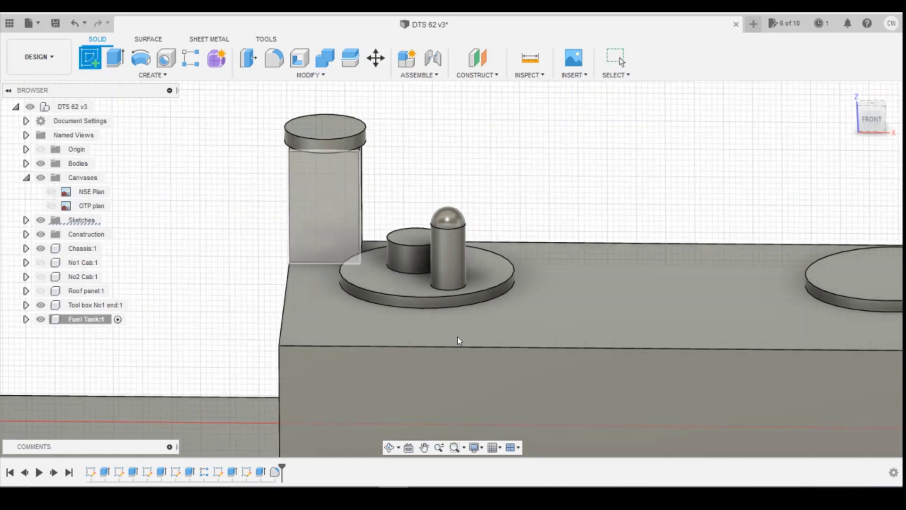
left_click(494, 341)
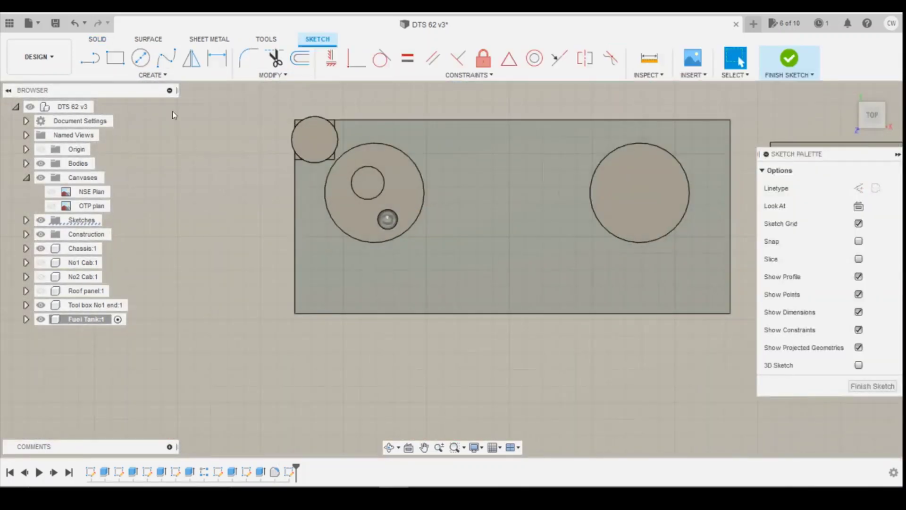
key("r")
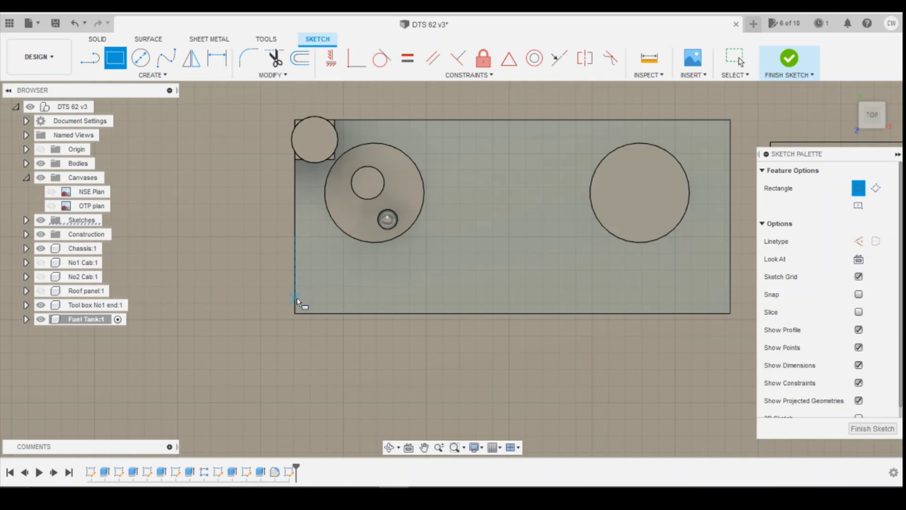
left_click(295, 298)
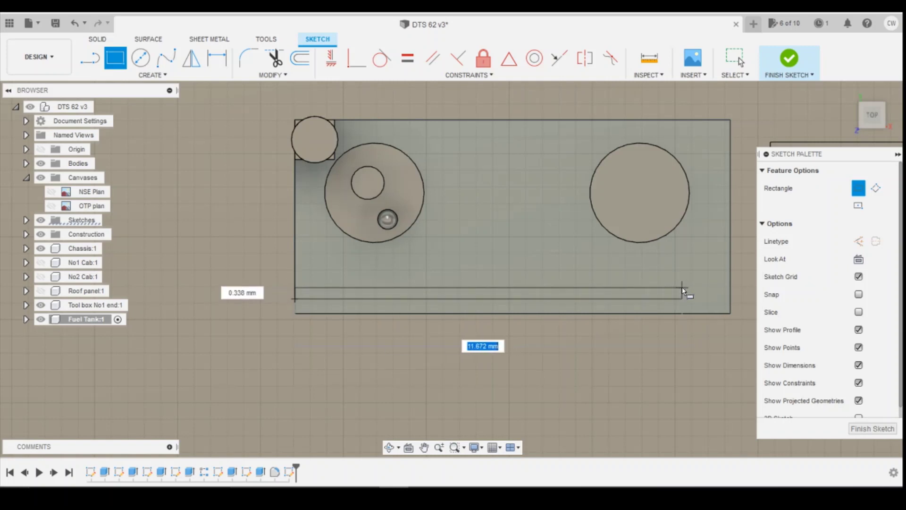
key("Tab")
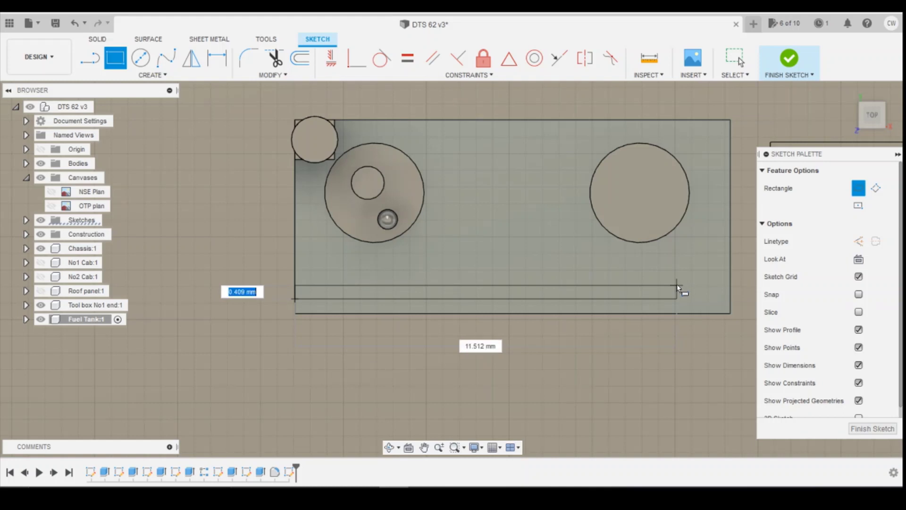
type("0.4")
key("Tab")
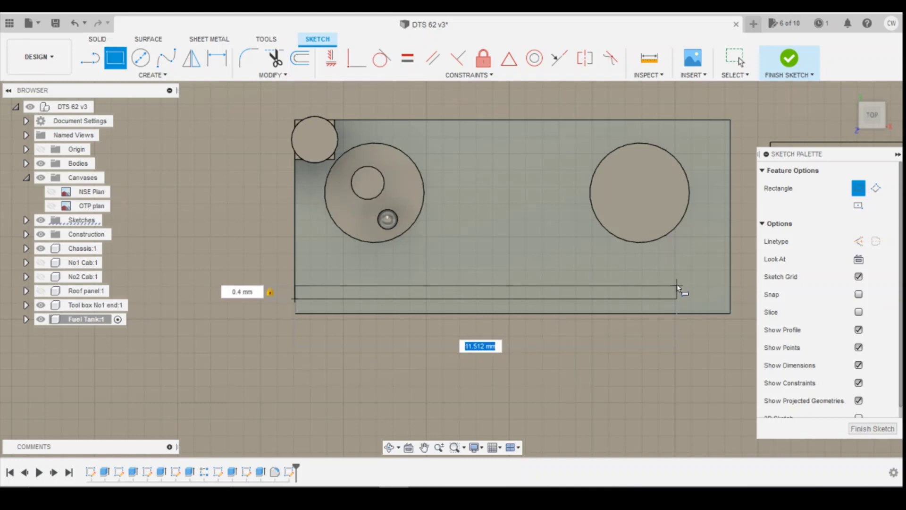
type("11.5")
key("Return")
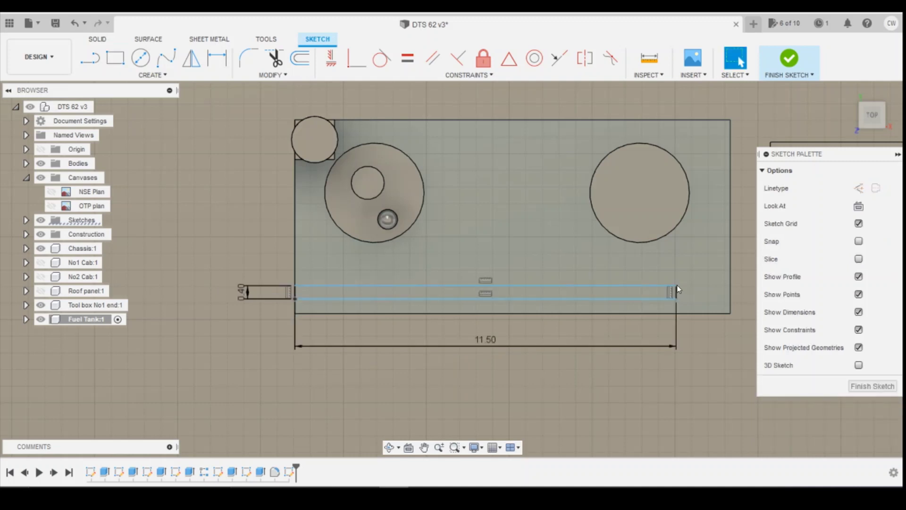
Step: Dimension the long rectangle's lower corner 0.5 mm from the tank's front edge
key("d")
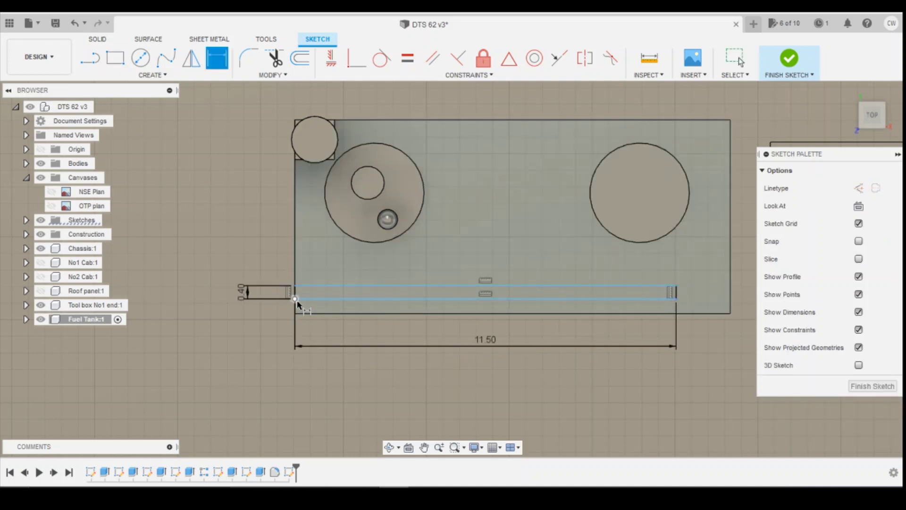
left_click(297, 313)
left_click(235, 309)
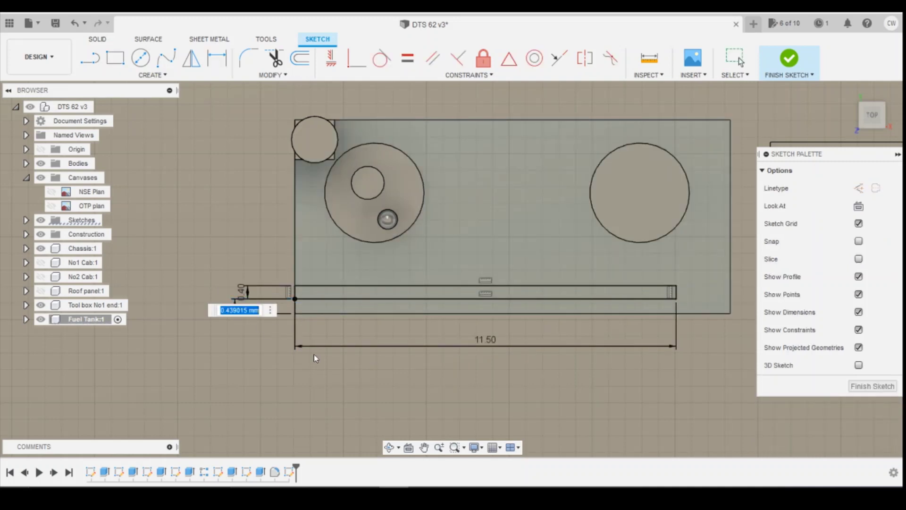
type("0.5")
key("Return")
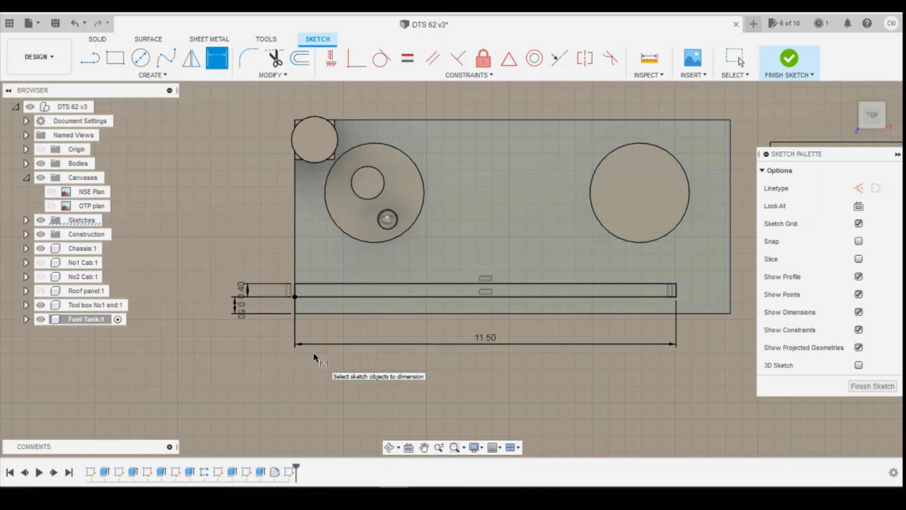
key("Escape")
Step: Extrude the long rectangle upward 0.1 mm as a raised strip joined to the tank
left_click(356, 290)
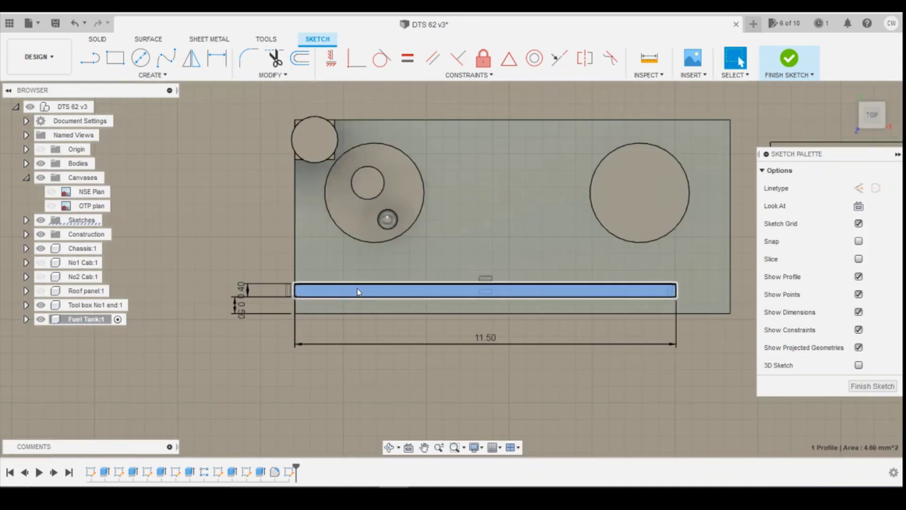
right_click(355, 289)
left_click(351, 342)
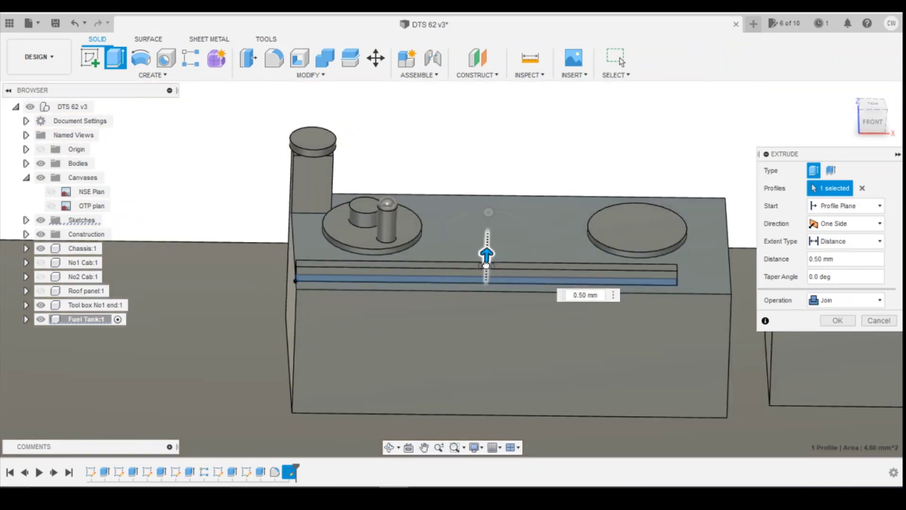
left_click_drag(486, 270, 486, 261)
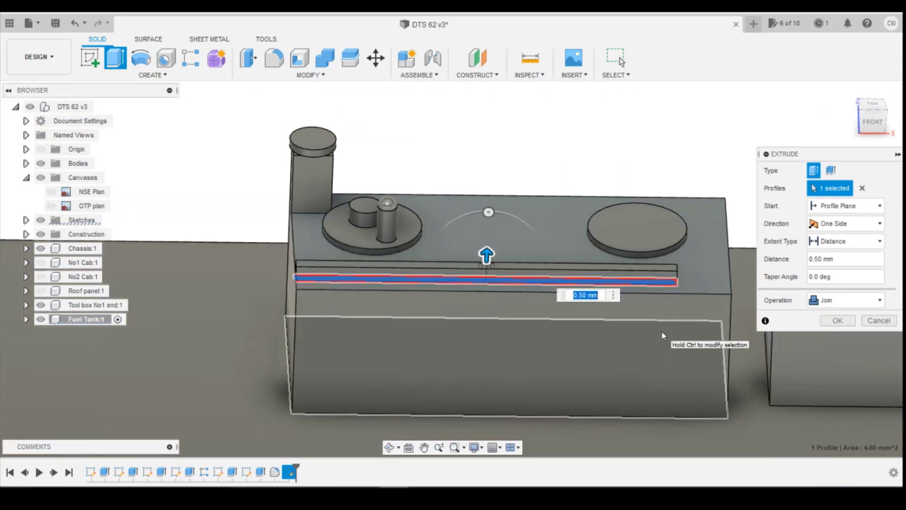
type("0.1")
key("Return")
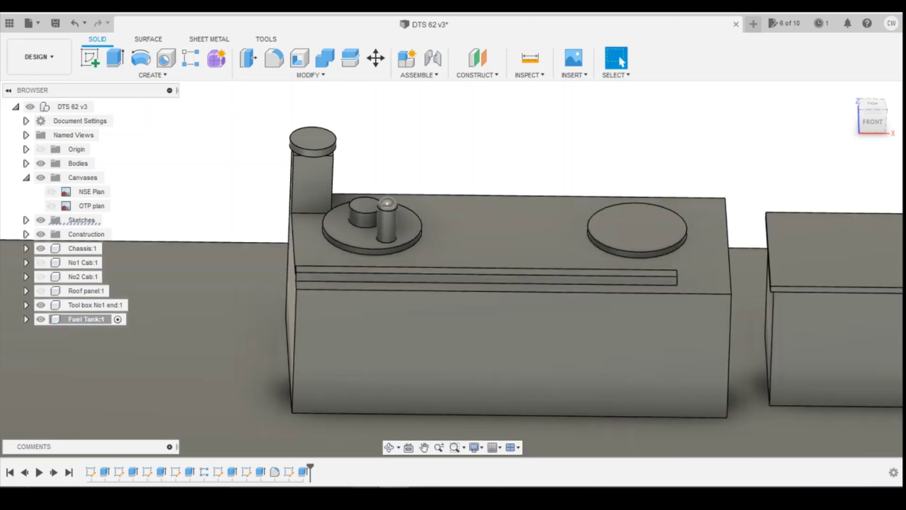
Step: Check the reference photos, then sketch a rectangle 0.3 mm wide and 1 mm long on the tank top, from the strip's inner edge towards the round cover
left_click(693, 469)
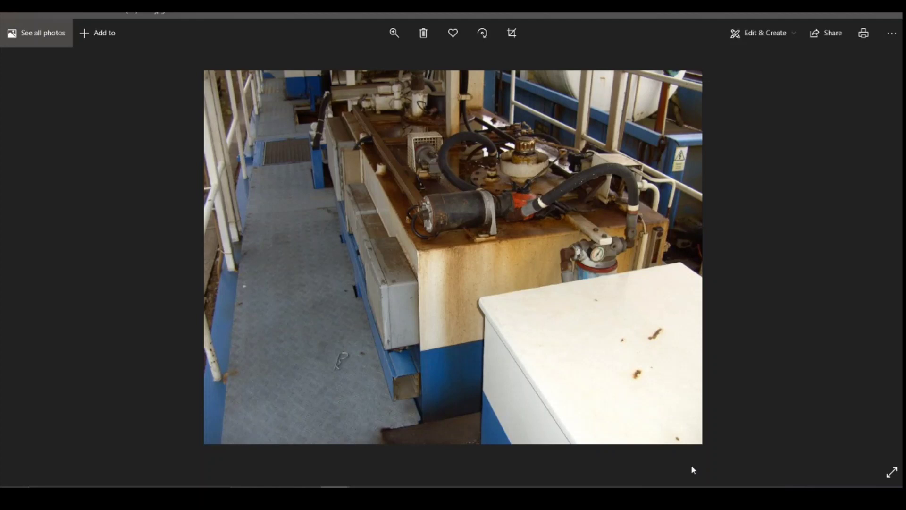
scroll(677, 428, "down", 1)
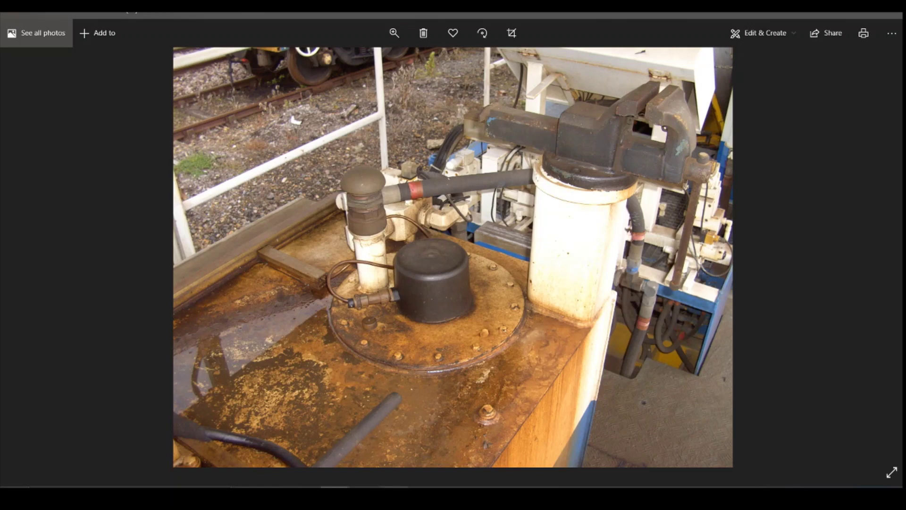
mouse_move(393, 494)
left_click(393, 448)
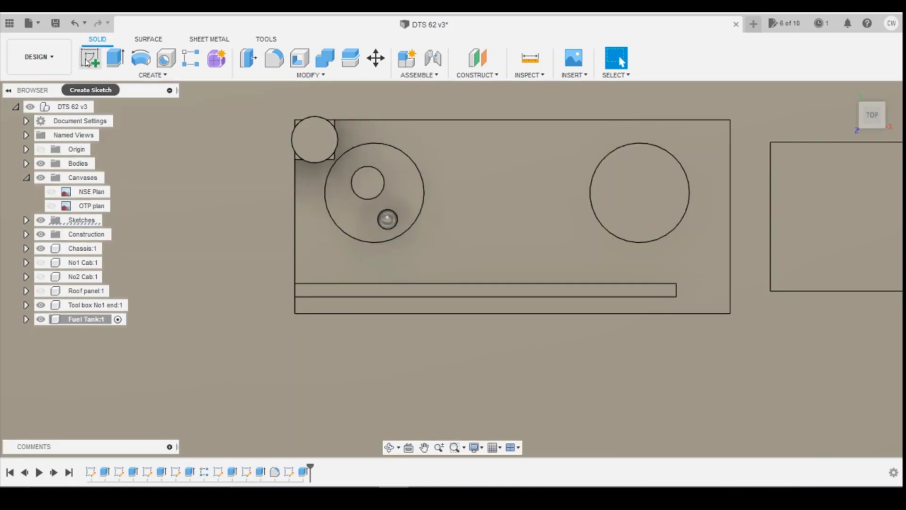
left_click(87, 59)
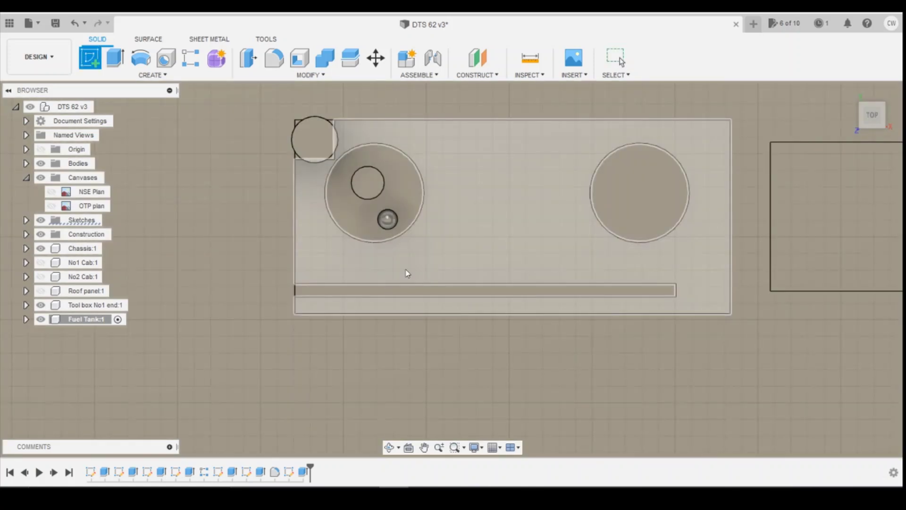
left_click(380, 254)
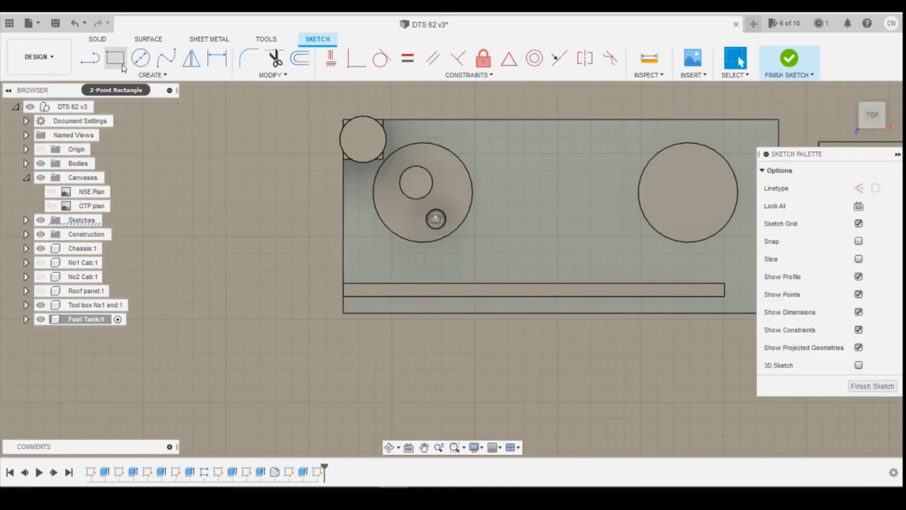
left_click(115, 58)
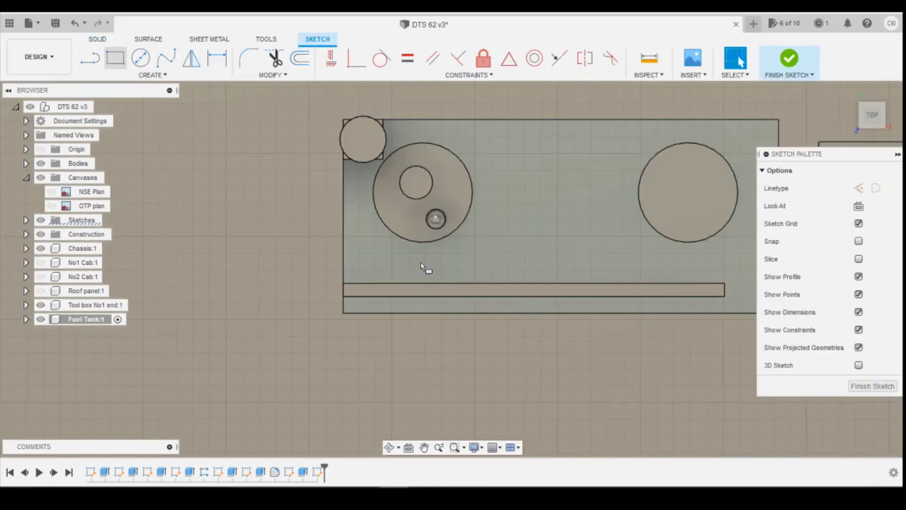
left_click(455, 284)
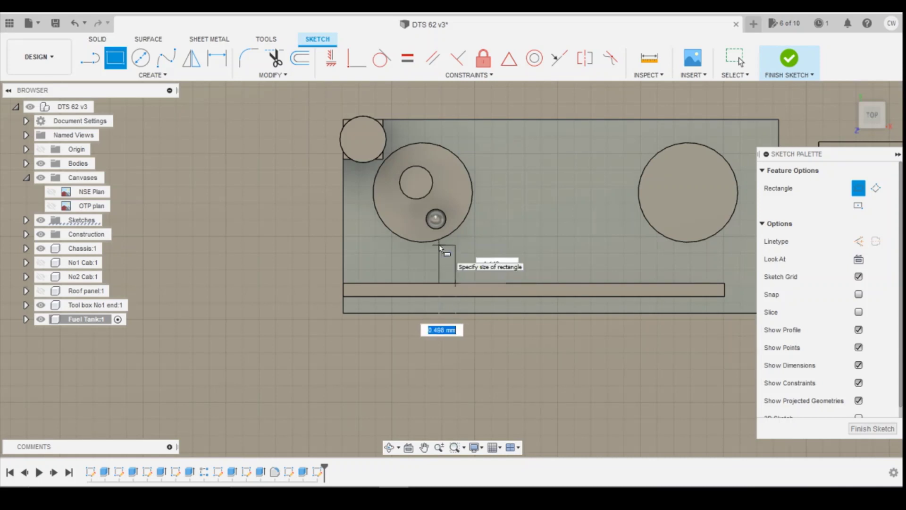
key("Tab")
type("0.3")
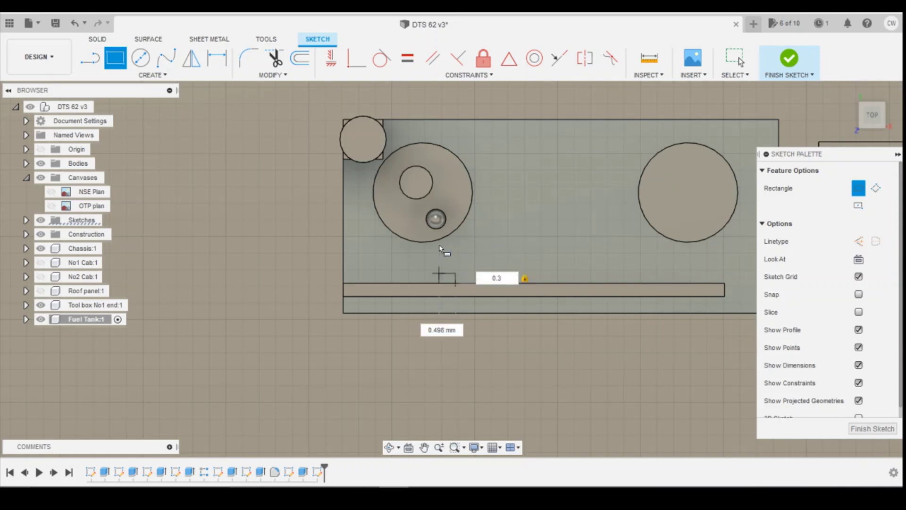
key("Tab")
type("0.3")
key("Tab")
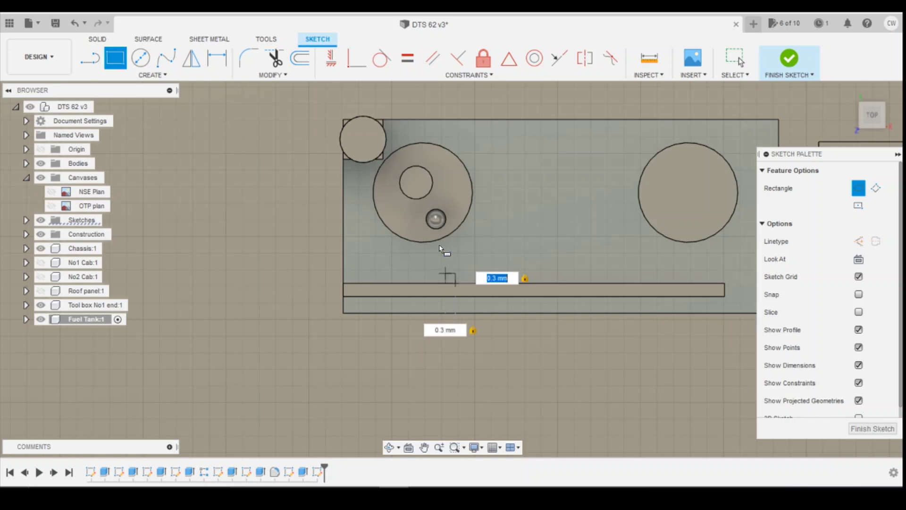
type("1")
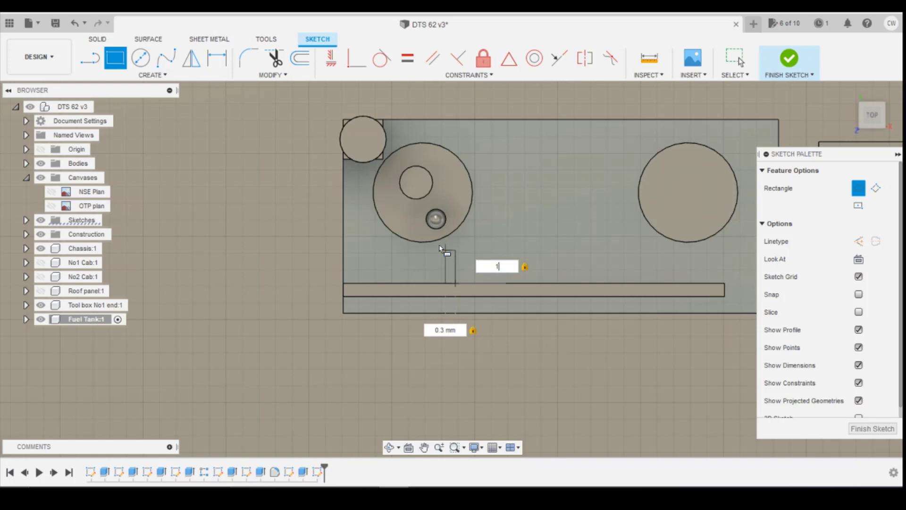
key("Return")
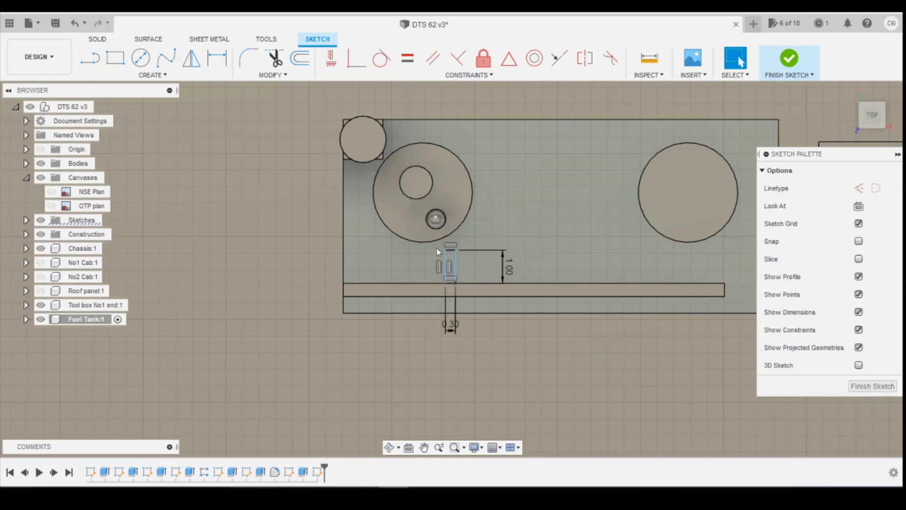
Step: Dimension the small cross-piece rectangle's lower corner 3.1 mm from the tank's short edge
scroll(434, 265, "up", 3)
key("Escape")
key("d")
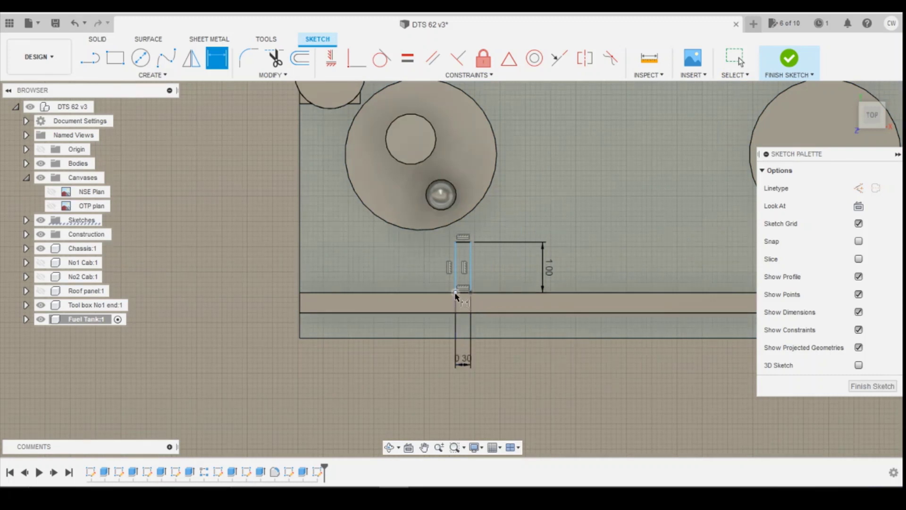
left_click(455, 292)
left_click(301, 293)
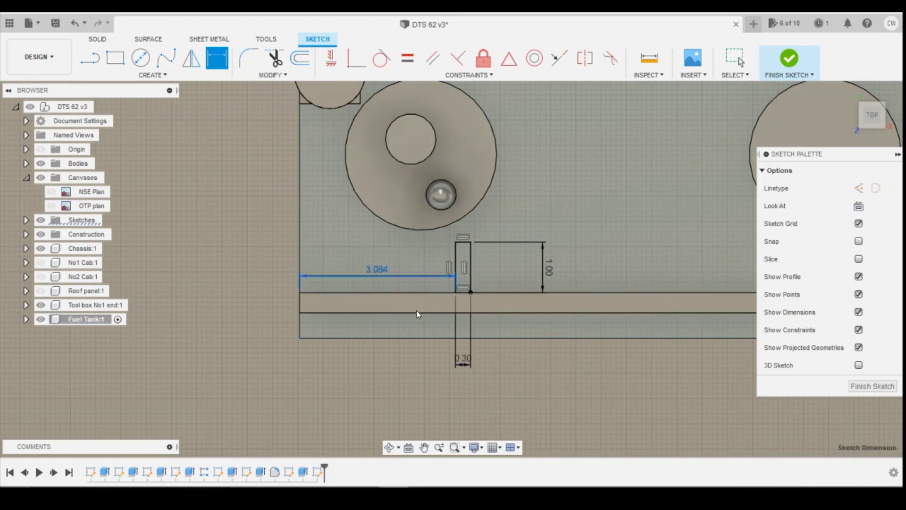
left_click(378, 275)
type("3")
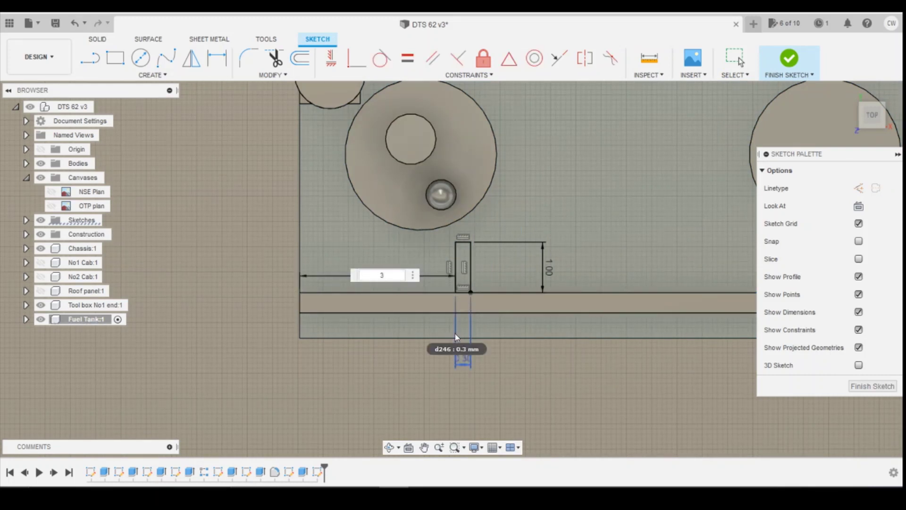
type(".1")
key("Return")
key("Escape")
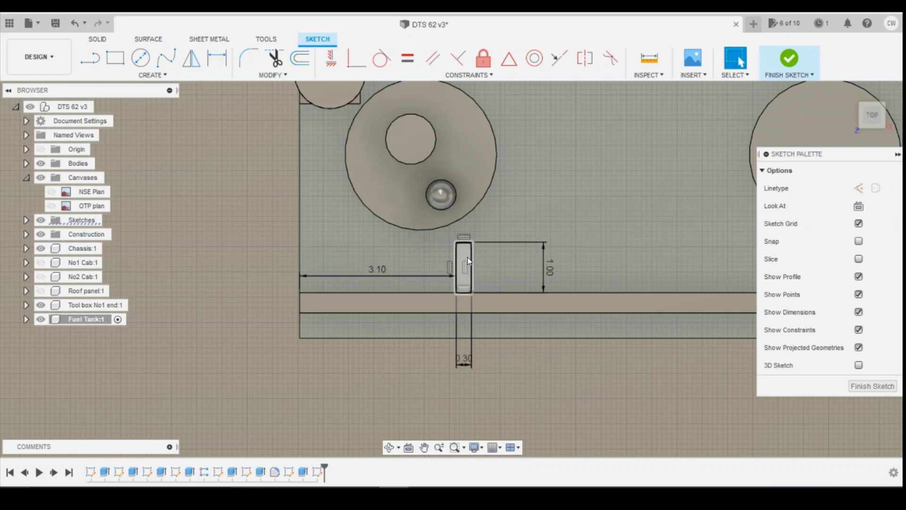
Step: Extrude the small cross-piece rectangle 0.3 mm, joined to the tank
left_click(465, 255)
right_click(464, 255)
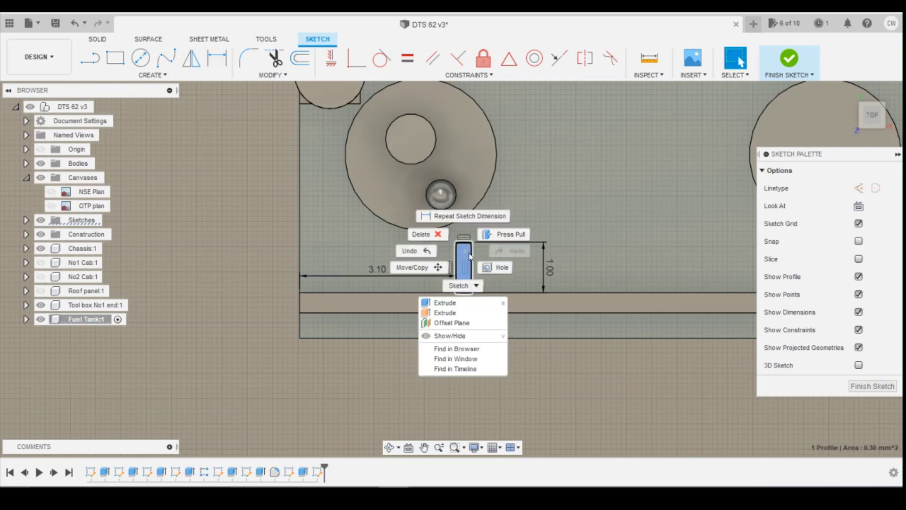
left_click(454, 304)
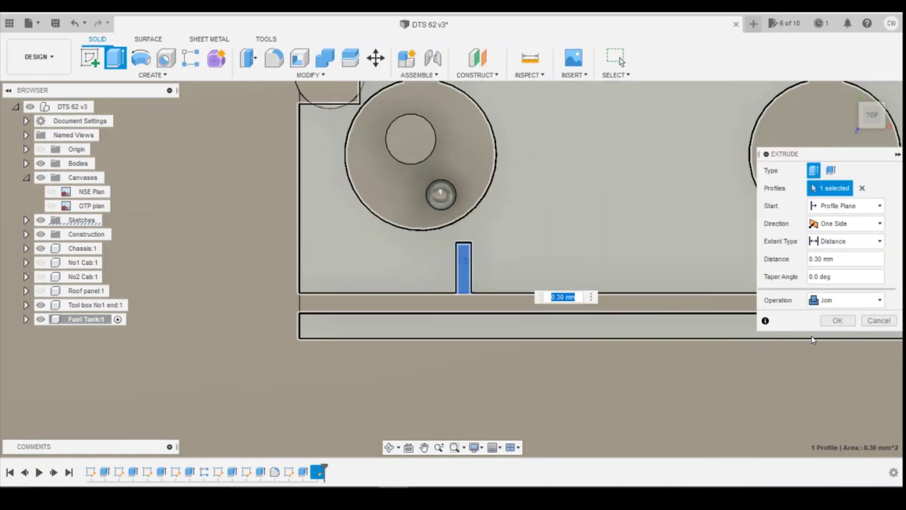
left_click(838, 321)
scroll(716, 237, "down", 2)
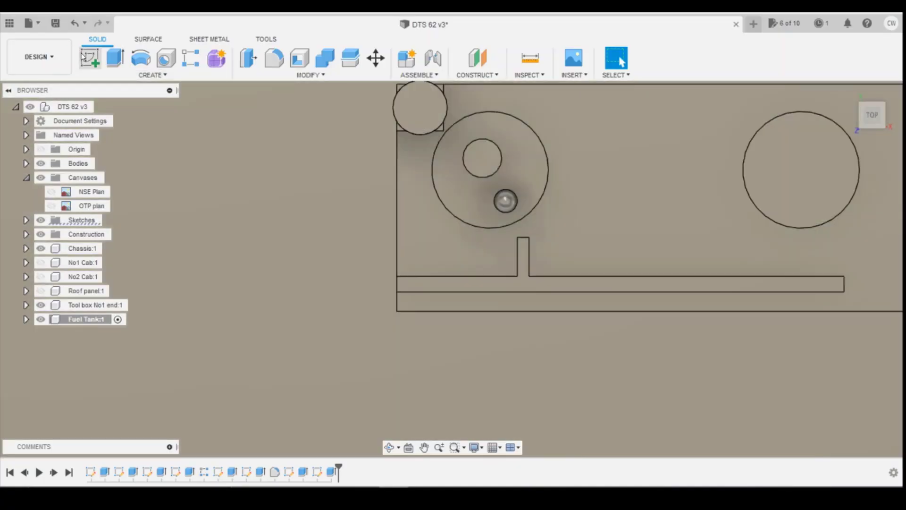
Step: Start a sketch on the tank's top face, check the reference photo, and check the length of the square corner post's front edge
left_click(90, 57)
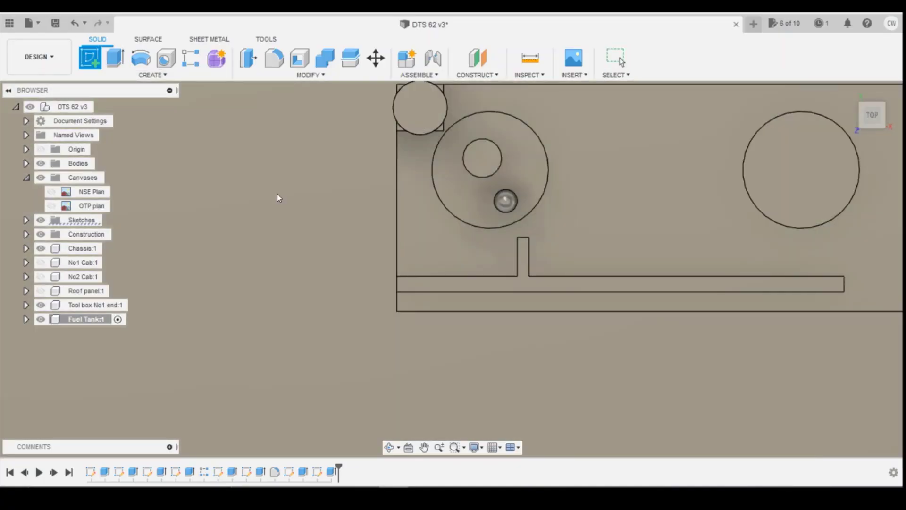
left_click(426, 251)
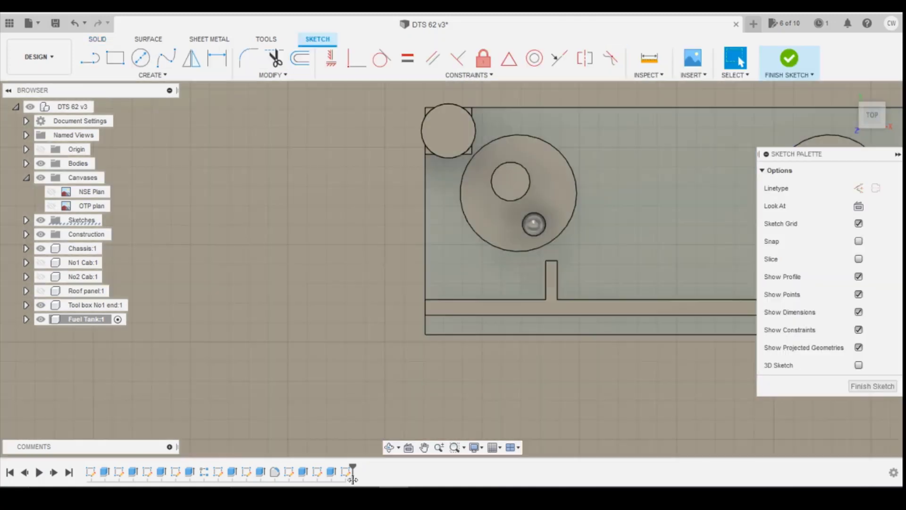
left_click(670, 470)
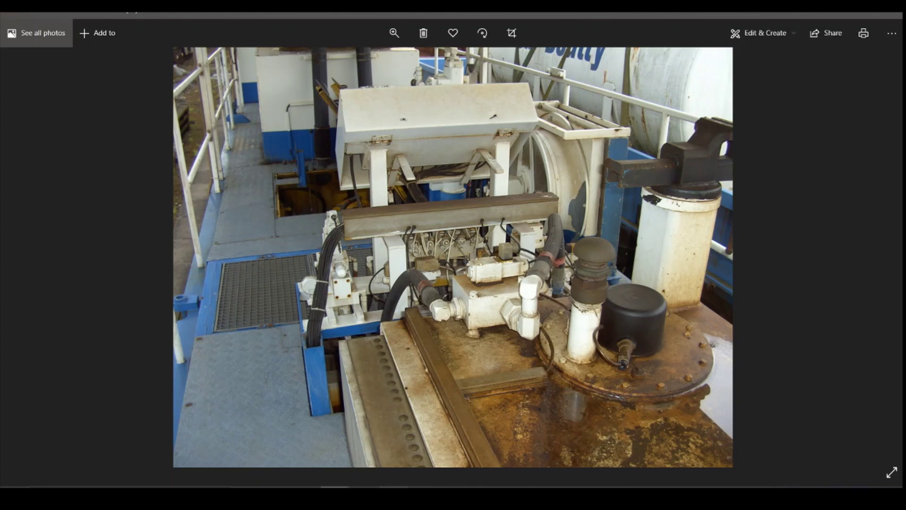
mouse_move(393, 498)
left_click(393, 448)
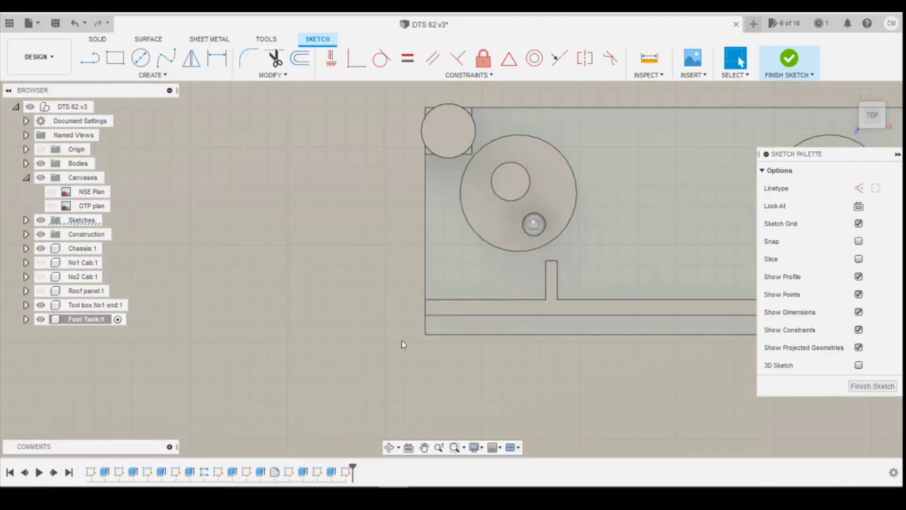
scroll(469, 154, "up", 4)
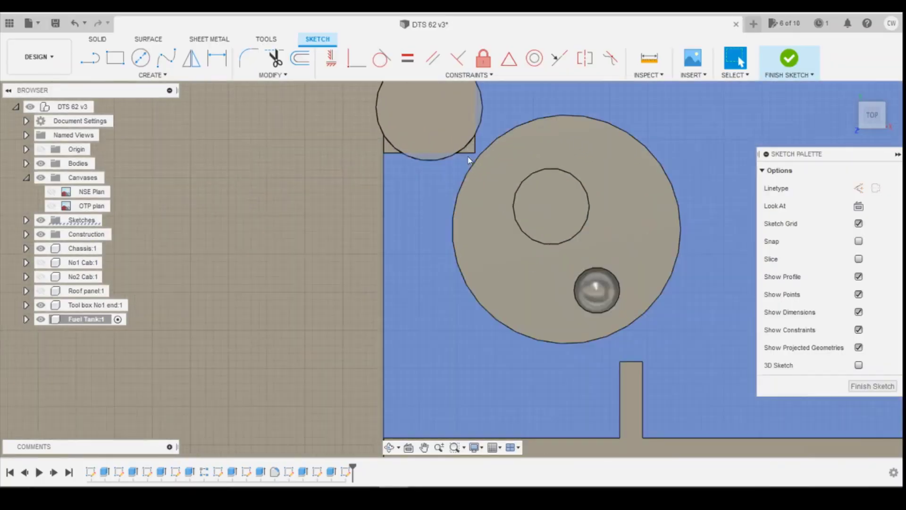
left_click(469, 153)
scroll(435, 245, "down", 1)
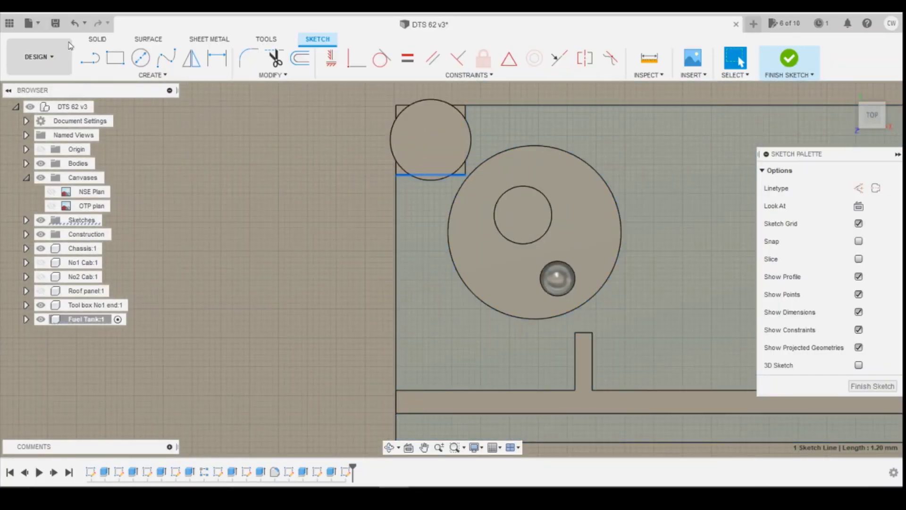
Step: Sketch a 1.2 mm by 1.2 mm square on the tank's short edge, between the corner post and the long raised strip
left_click(115, 58)
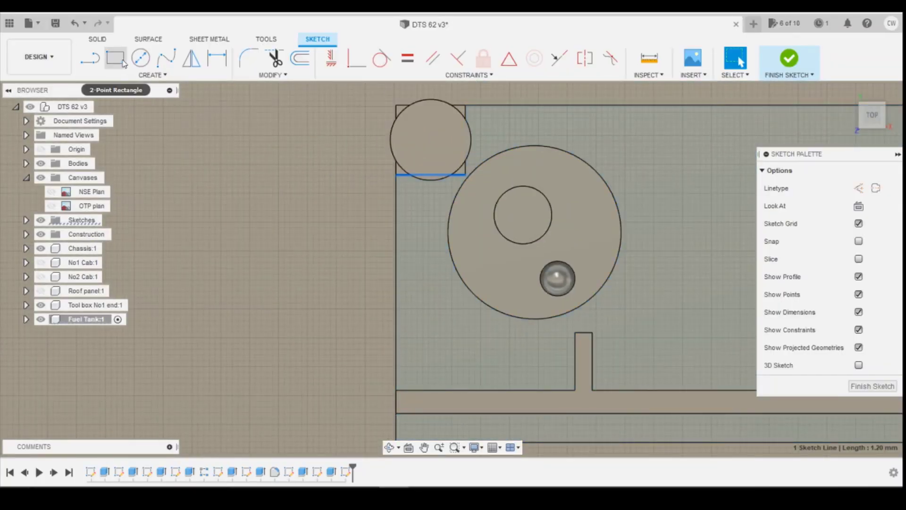
left_click(395, 354)
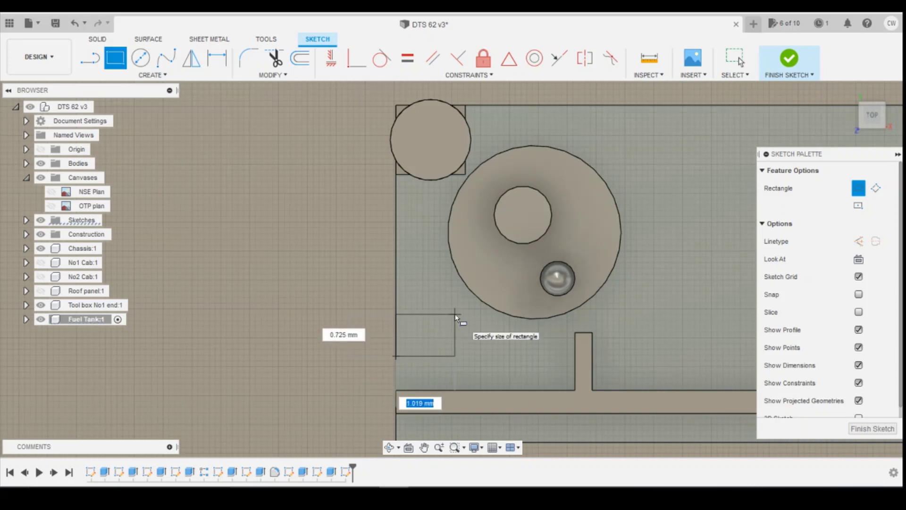
type("1.2")
key("Tab")
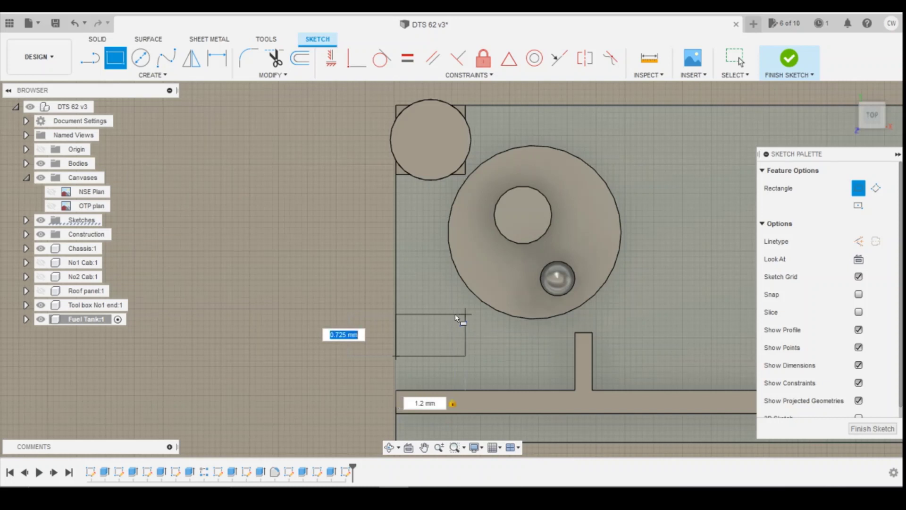
type("1.2")
key("Tab")
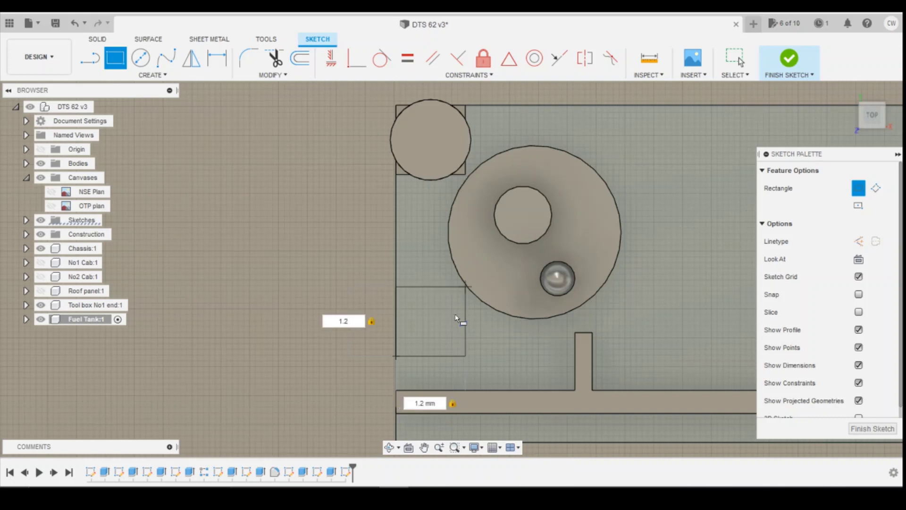
key("Return")
key("Escape")
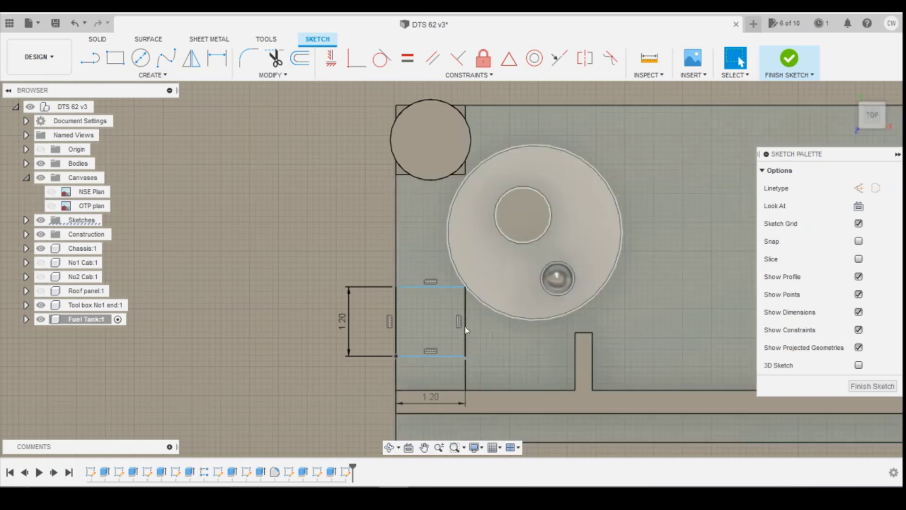
Step: Compare with the reference photo and move the square along the tank's short edge, closer to the raised strip
mouse_move(335, 495)
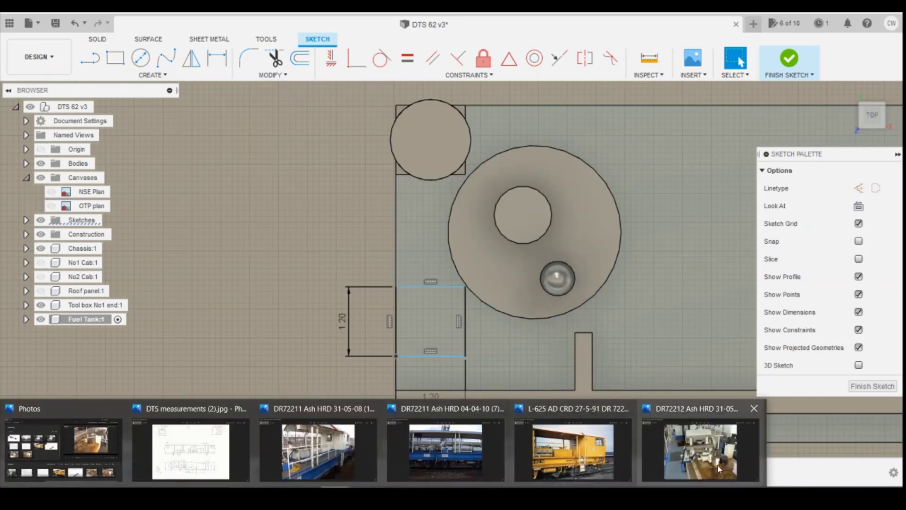
left_click(670, 457)
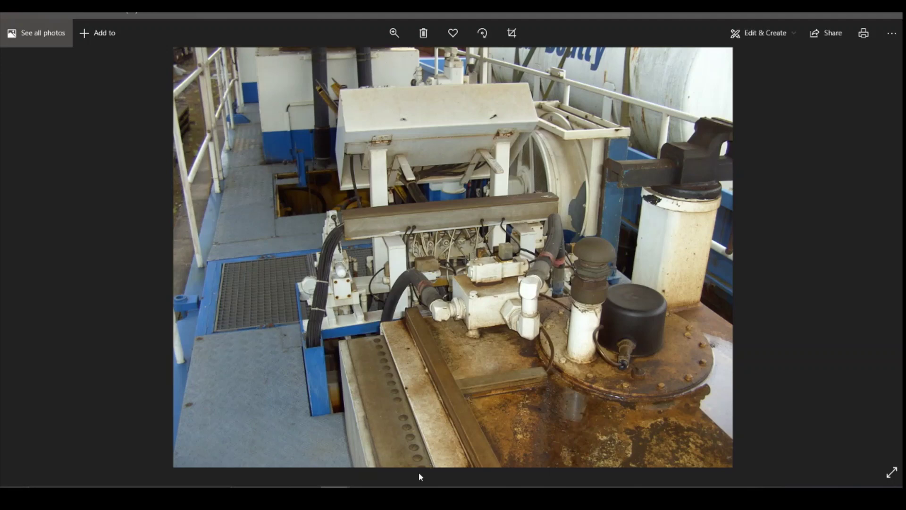
mouse_move(394, 496)
left_click(394, 438)
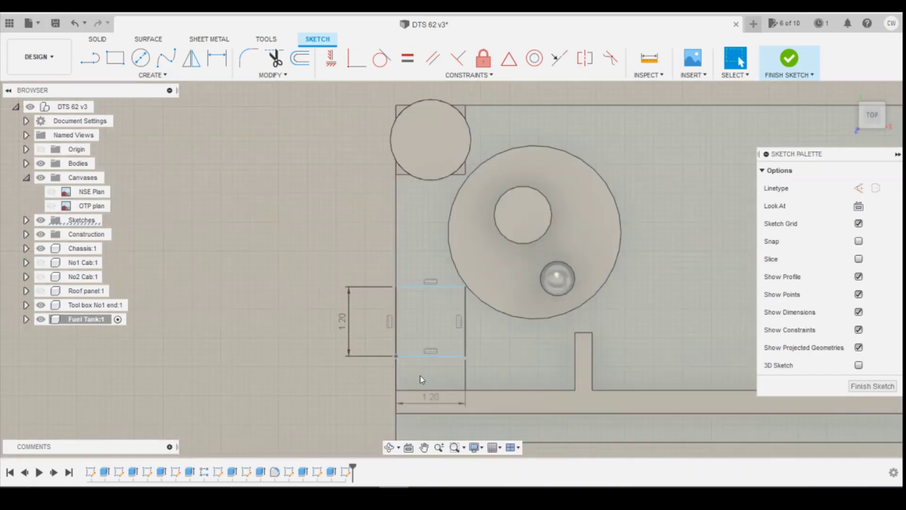
left_click_drag(428, 356, 429, 368)
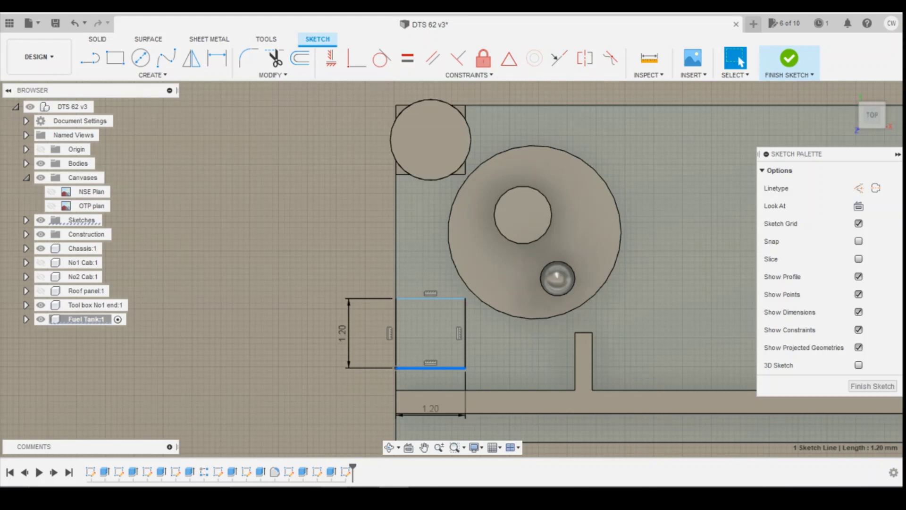
mouse_move(336, 497)
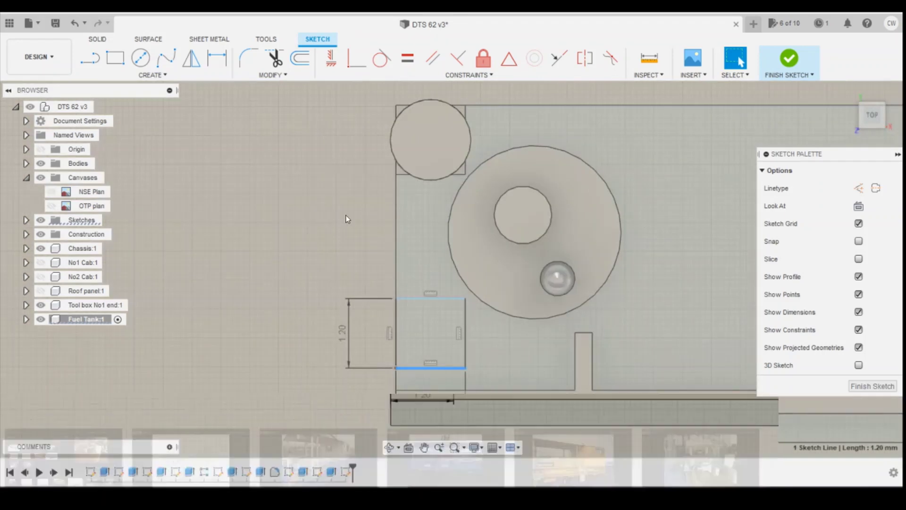
Step: Set both the width and the height of the sketched square to 1 mm
scroll(342, 226, "down", 3)
double_click(409, 357)
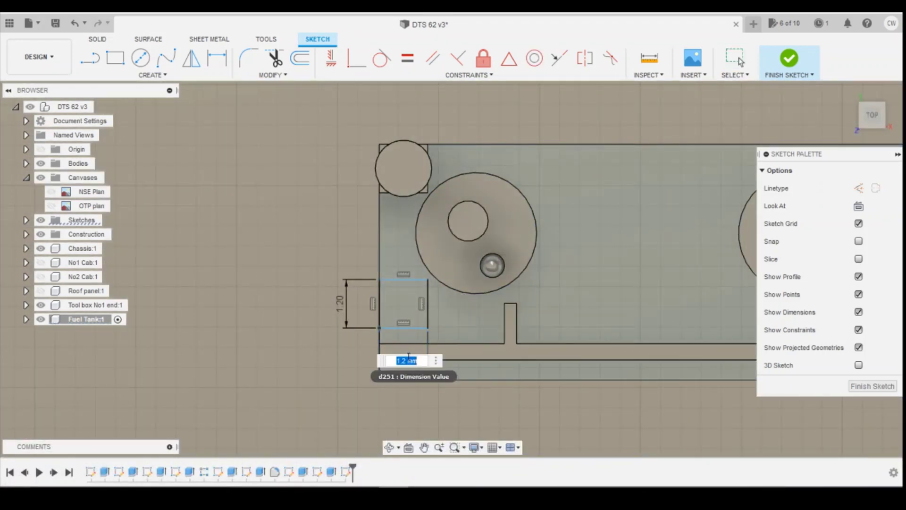
type("1")
left_click(340, 300)
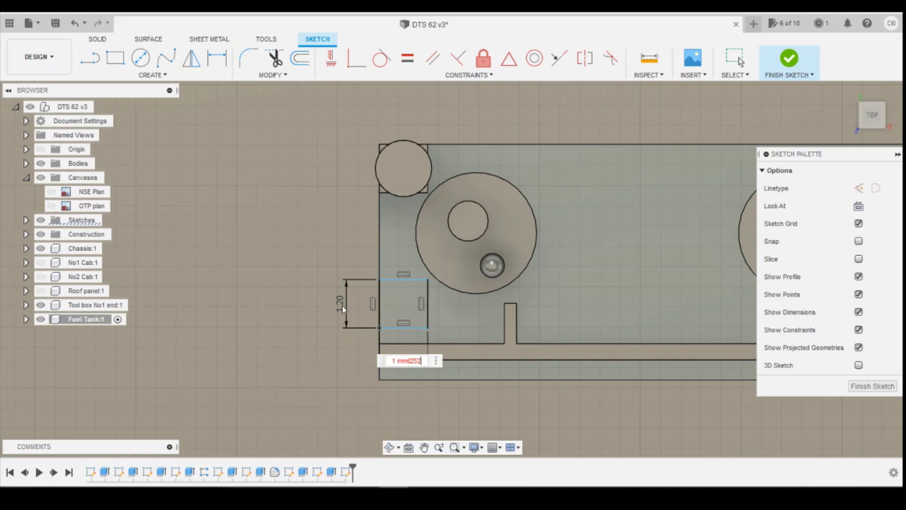
key("BackSpace")
key("BackSpace")
key("BackSpace")
key("BackSpace")
key("BackSpace")
key("BackSpace")
key("BackSpace")
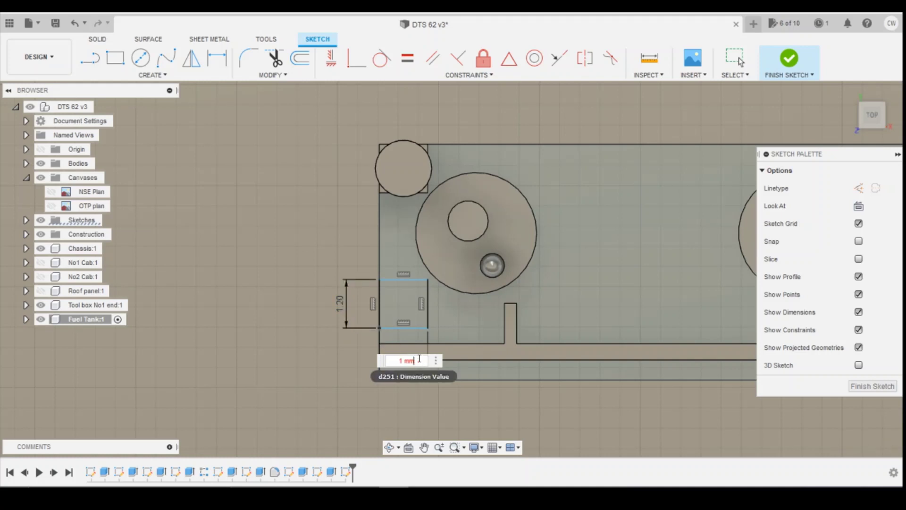
key("Return")
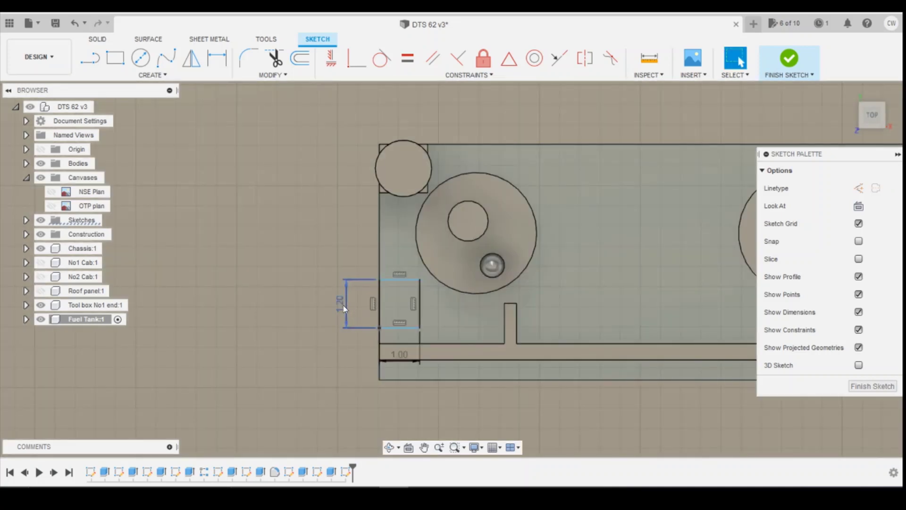
double_click(340, 302)
type("1")
key("Return")
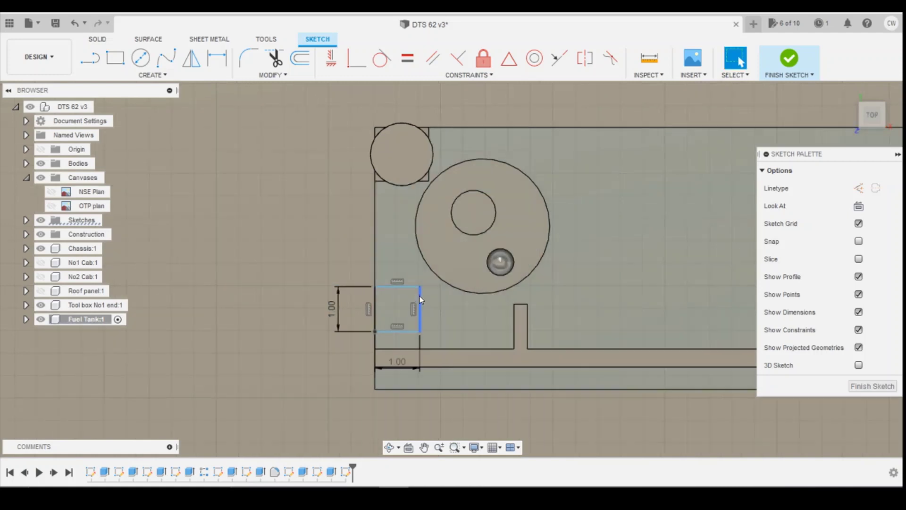
Step: Dimension the square's lower corner 0.4 mm from the long raised strip's inner edge
scroll(418, 297, "up", 3)
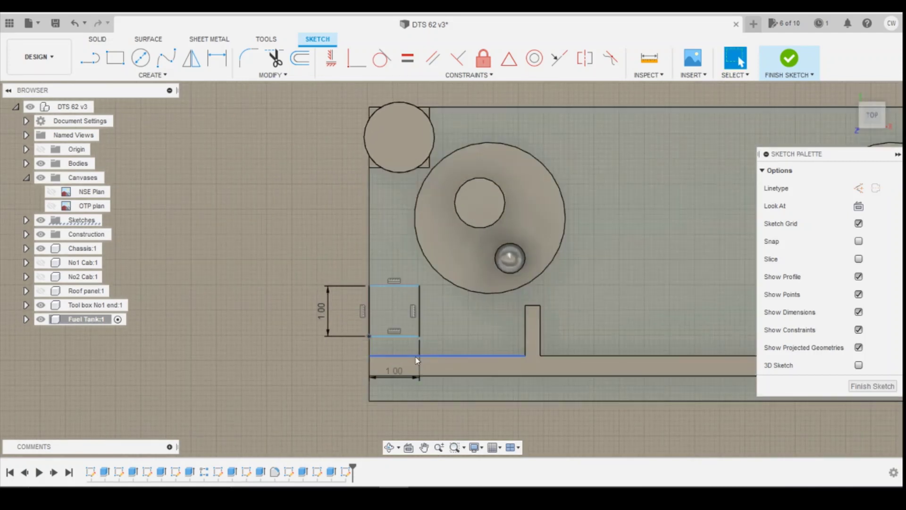
key("d")
left_click(369, 336)
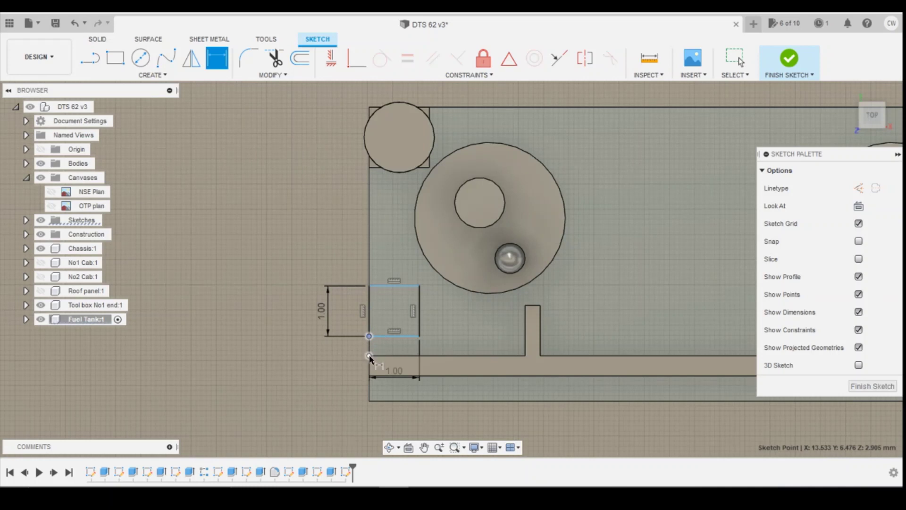
left_click(368, 354)
left_click(326, 349)
type("0")
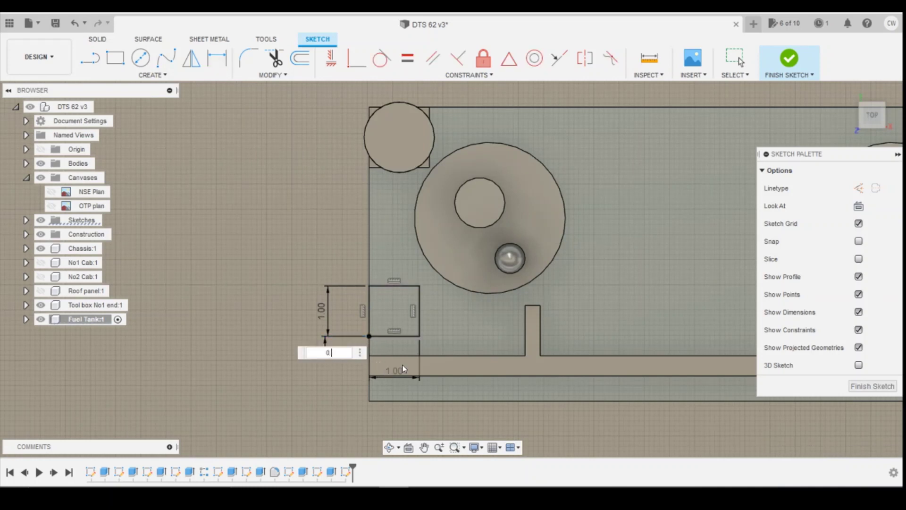
type(".4")
key("Return")
key("Escape")
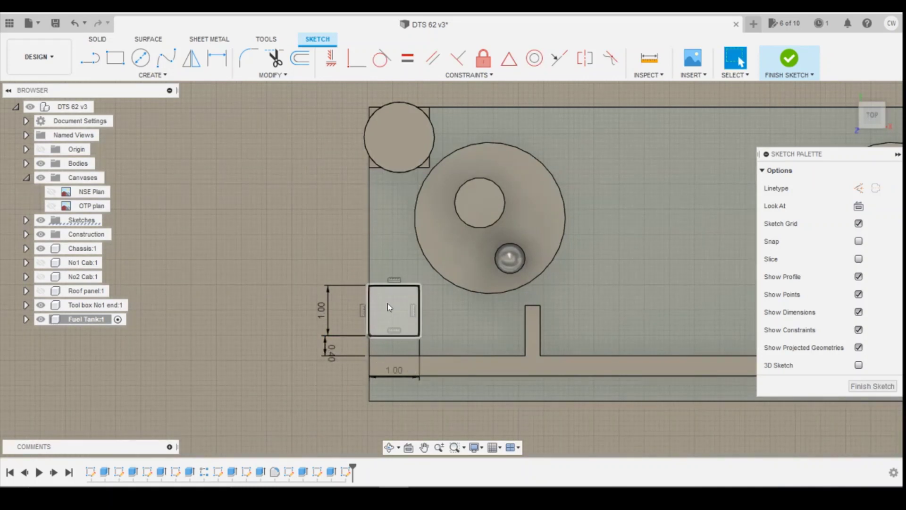
Step: Extrude the 1 mm square beside the raised strip 0.6 mm upward, joined to the tank, comparing with the reference photo
right_click(387, 303)
left_click(369, 355)
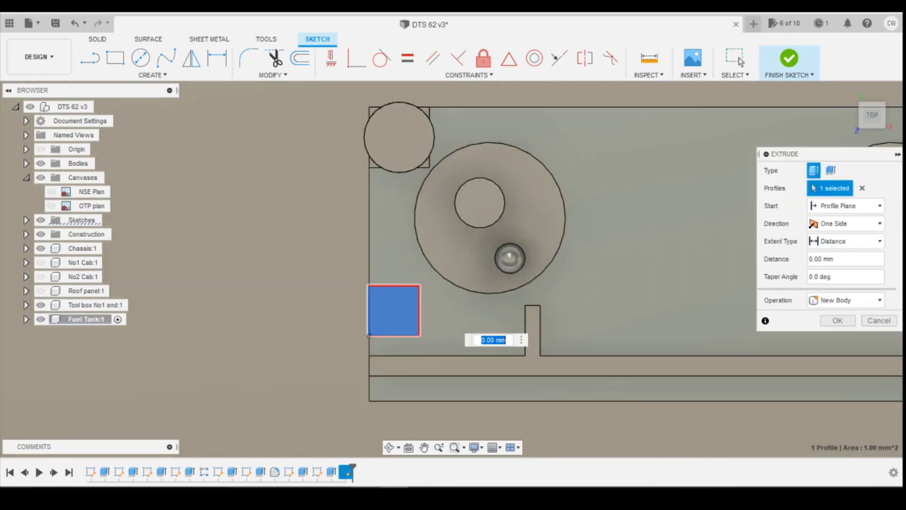
left_click(675, 451)
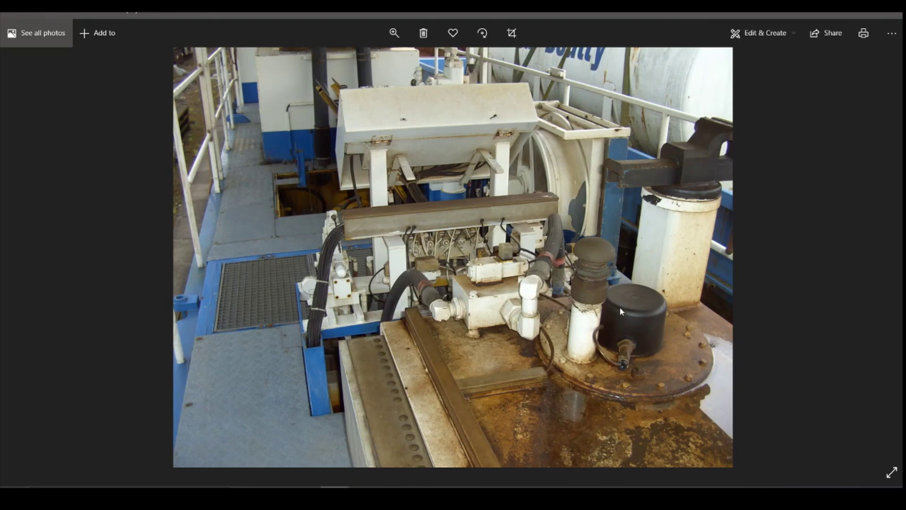
left_click(395, 451)
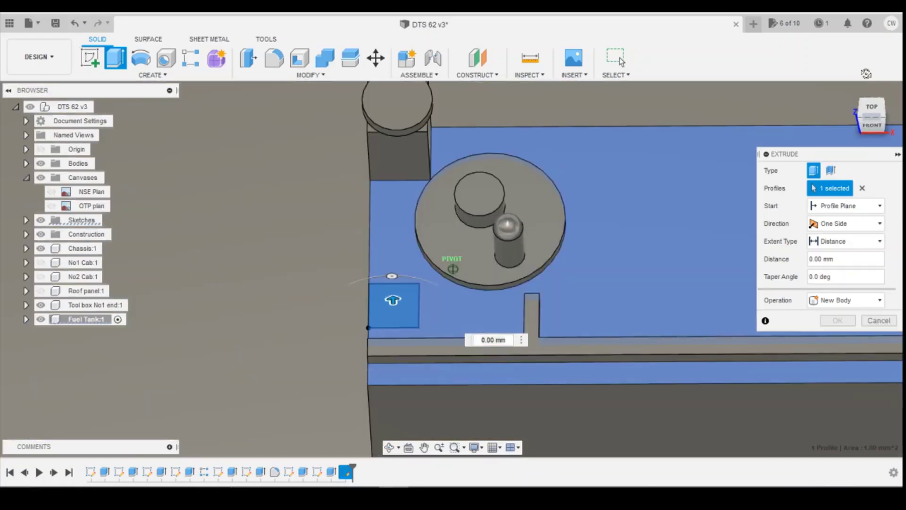
left_click(871, 125)
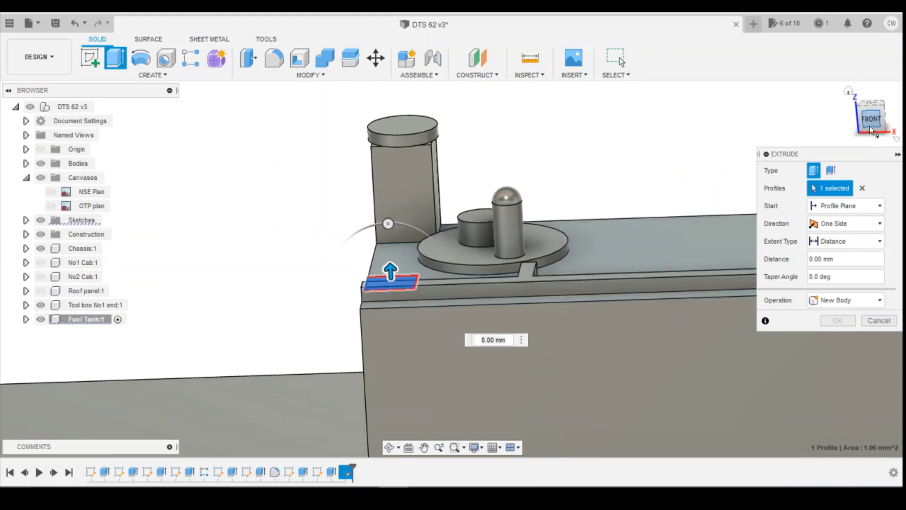
left_click_drag(401, 252, 402, 226)
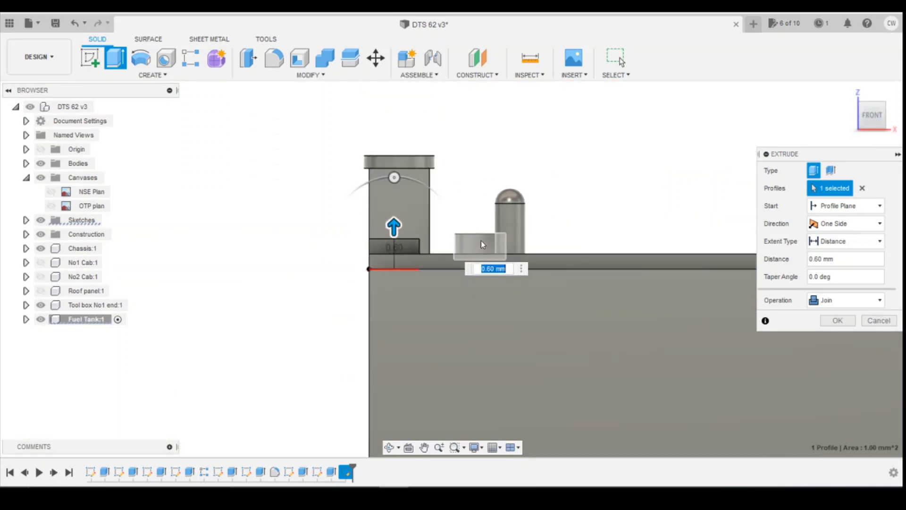
left_click(845, 321)
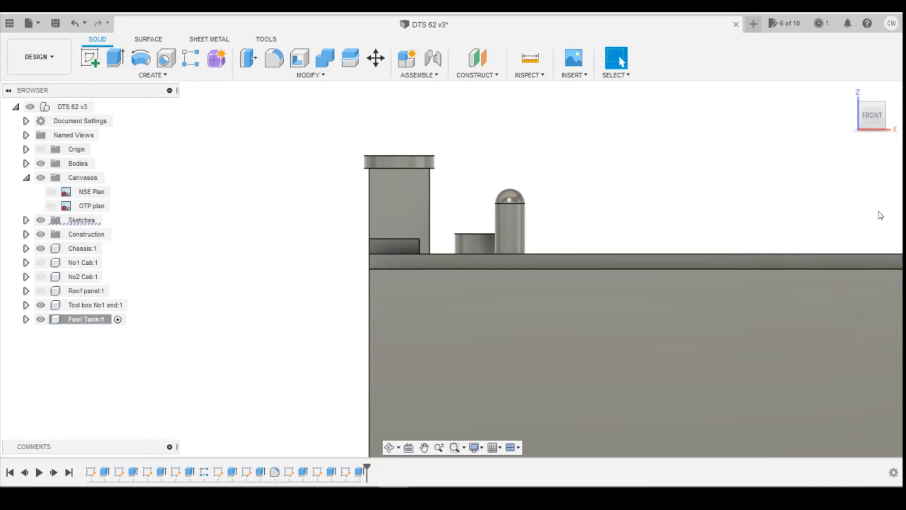
Step: Examine the reference photos of the tank top for the fittings between and around the two round covers
left_click_drag(870, 118, 726, 238)
scroll(590, 255, "down", 4)
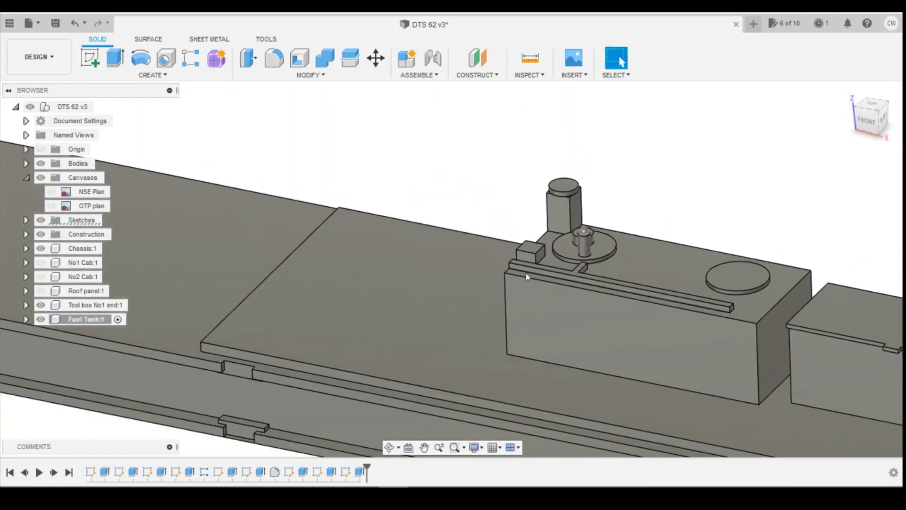
mouse_move(340, 487)
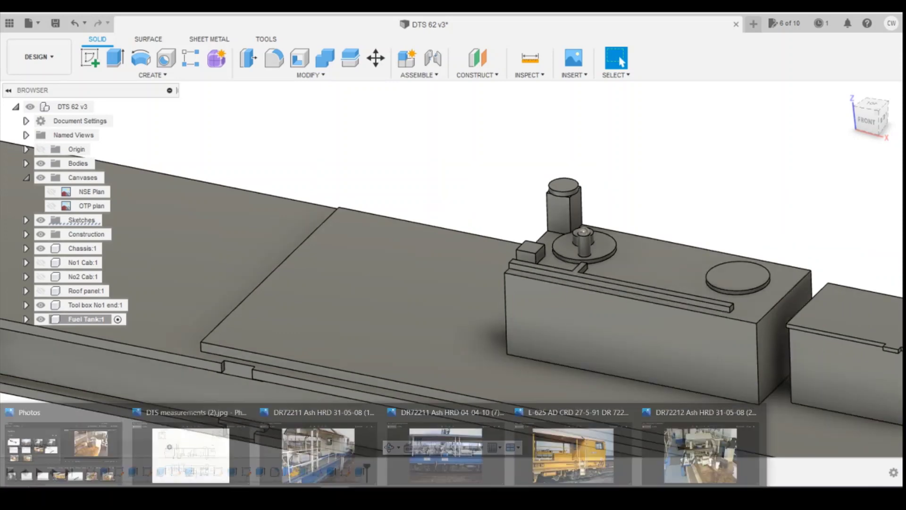
left_click(707, 461)
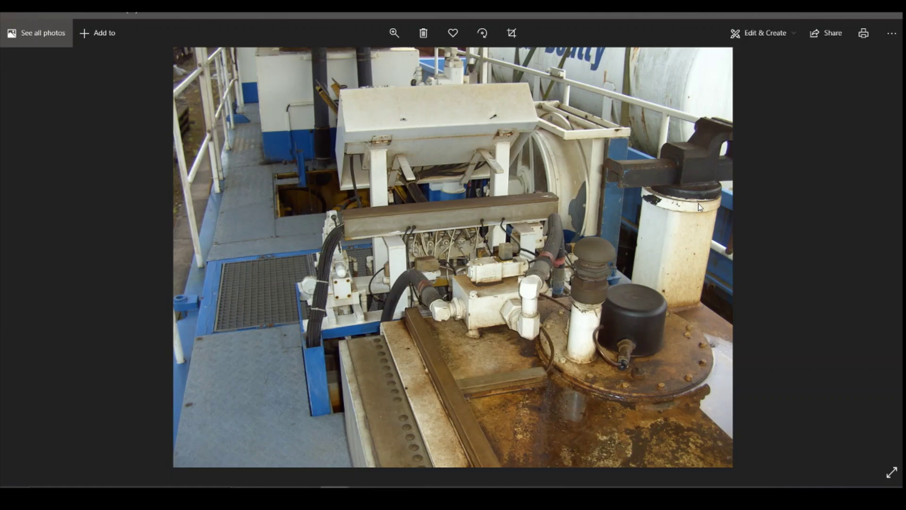
key("Right")
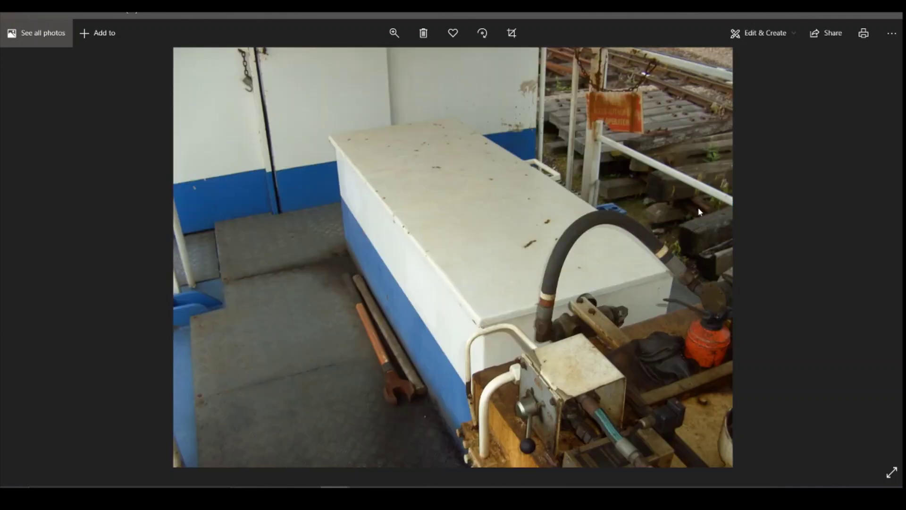
key("Right")
key("Right")
key("Right")
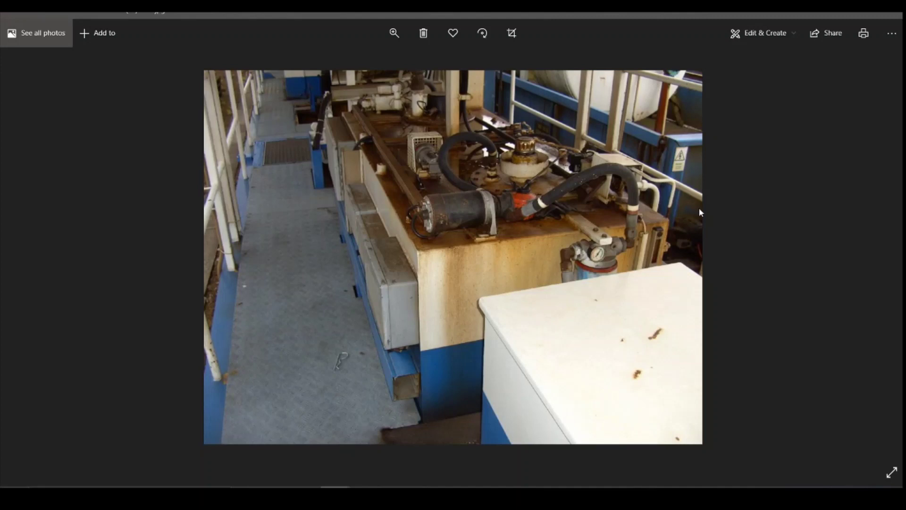
key("Right")
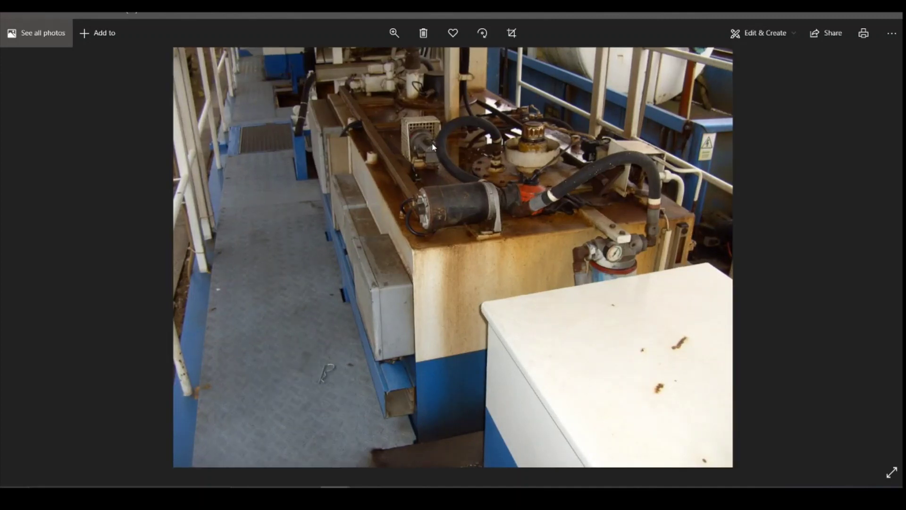
key("Right")
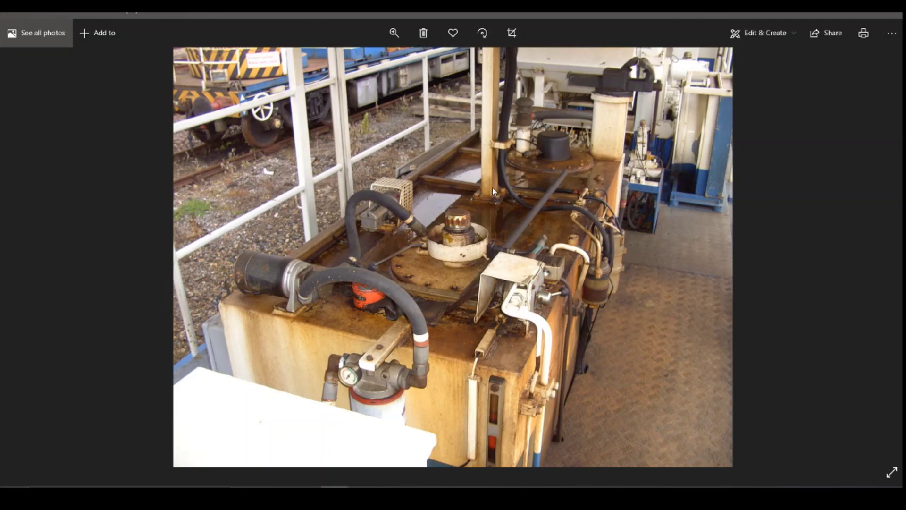
key("Right")
key("Left")
key("Right")
key("Right")
key("Left")
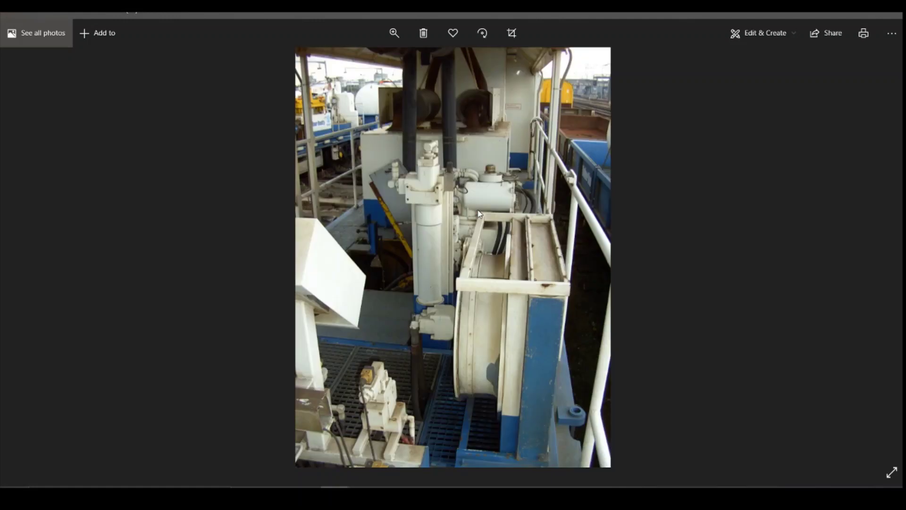
key("Right")
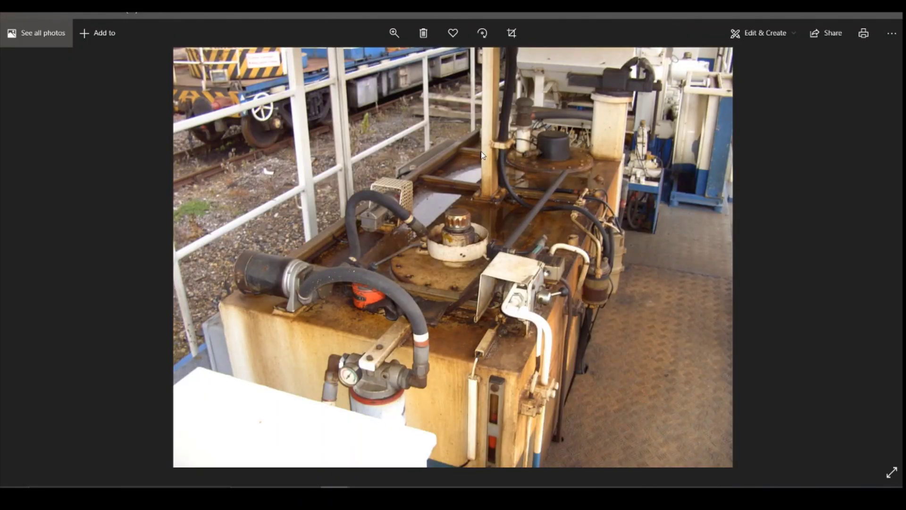
key("Right")
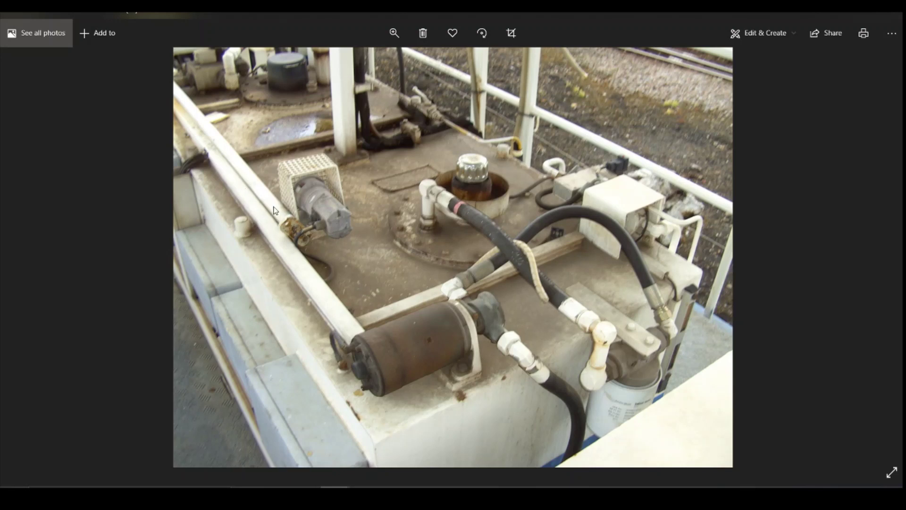
key("Right")
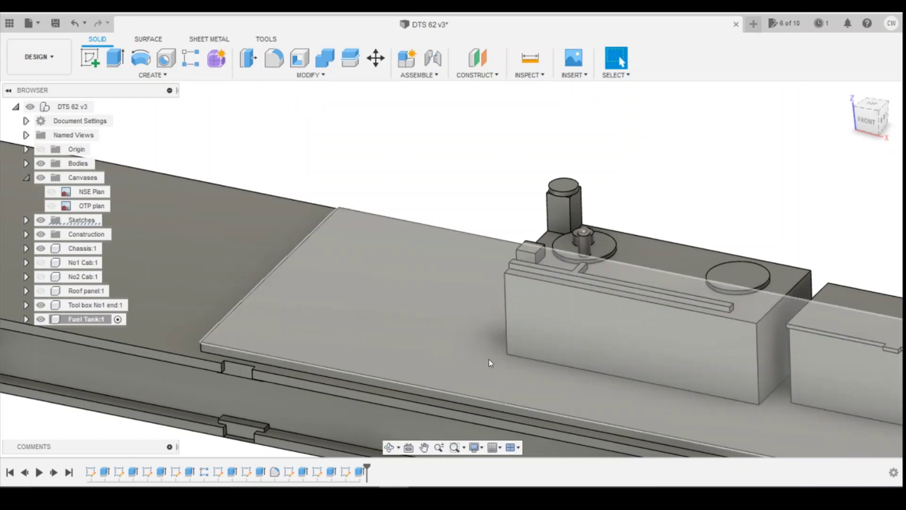
Step: Sketch a 1 mm by 1 mm center rectangle on the tank's top face, midway between the two round covers
left_click(89, 58)
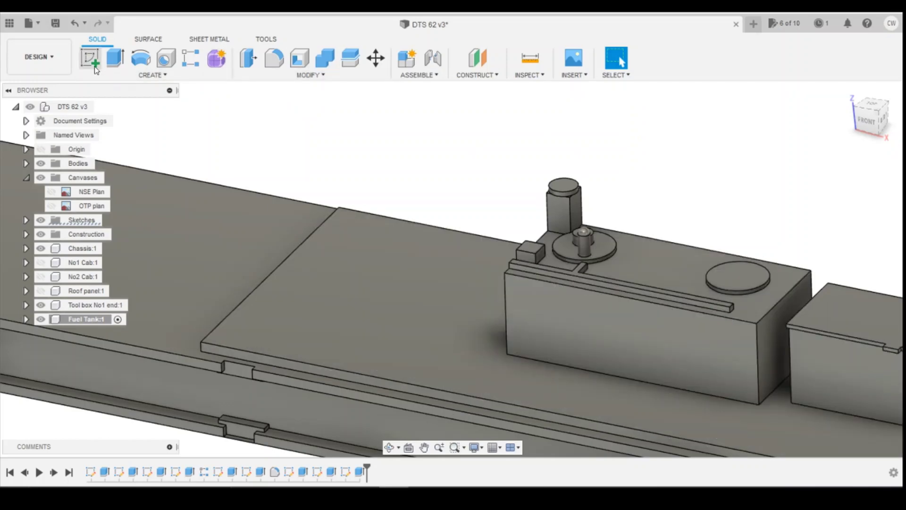
left_click(655, 266)
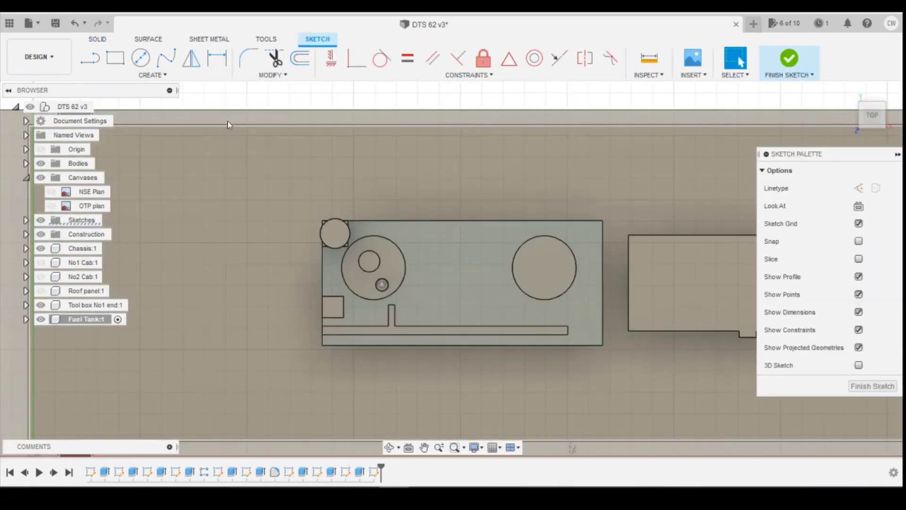
left_click(120, 76)
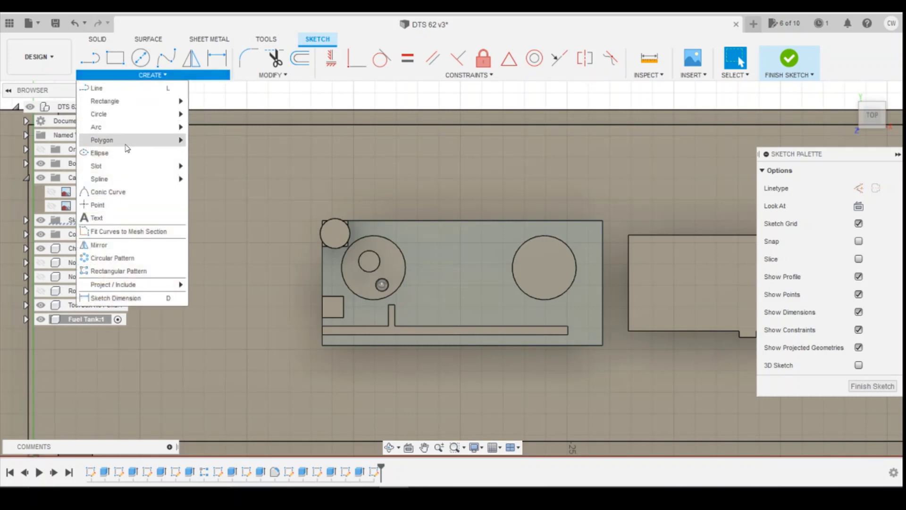
mouse_move(151, 101)
left_click(215, 127)
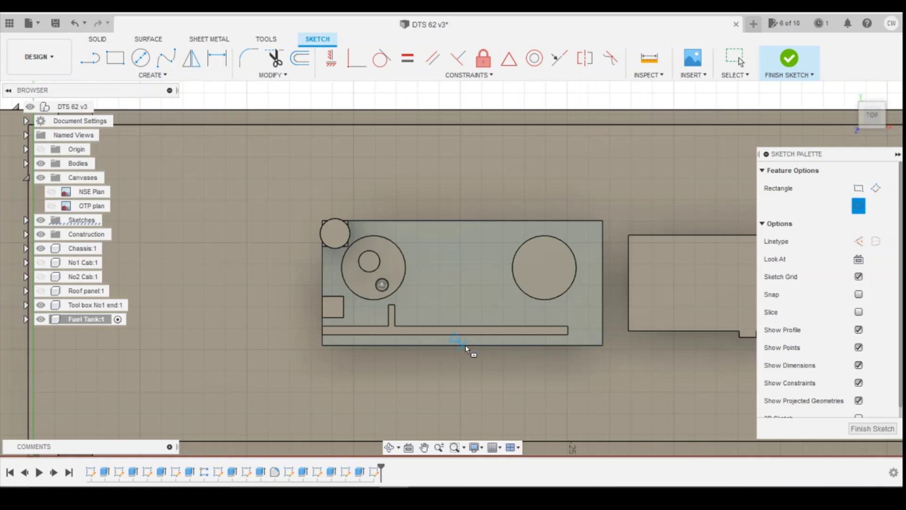
left_click(463, 283)
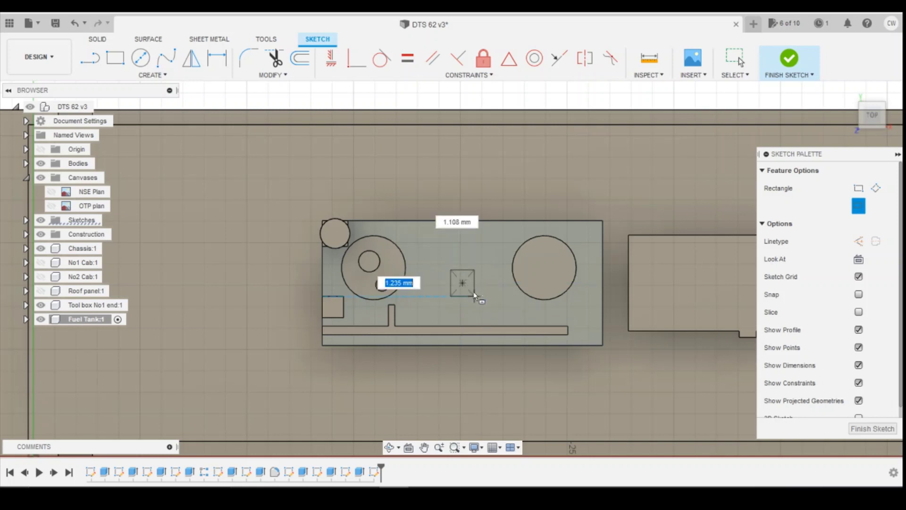
key("Tab")
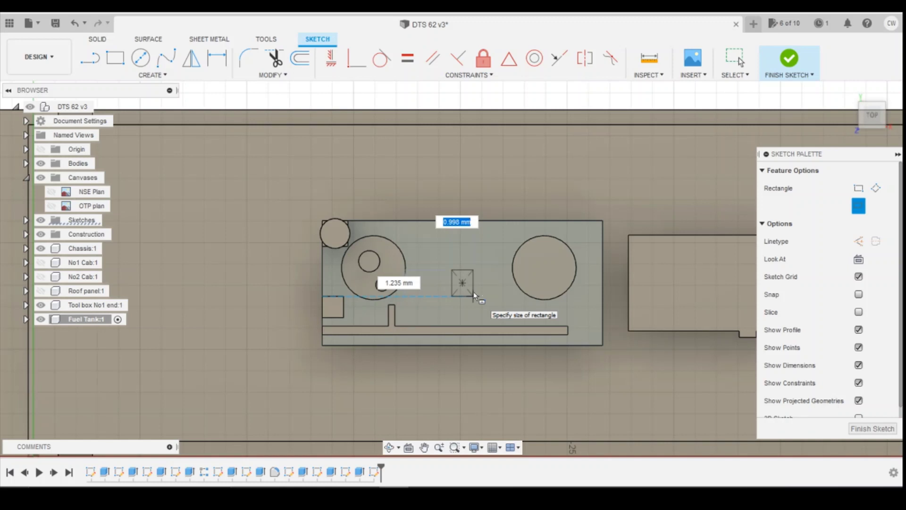
type("1")
key("Tab")
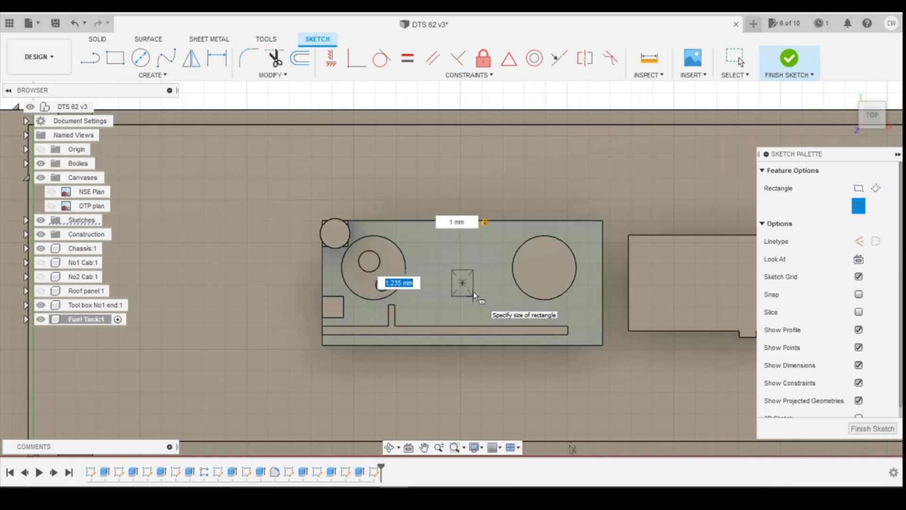
type("1")
key("Return")
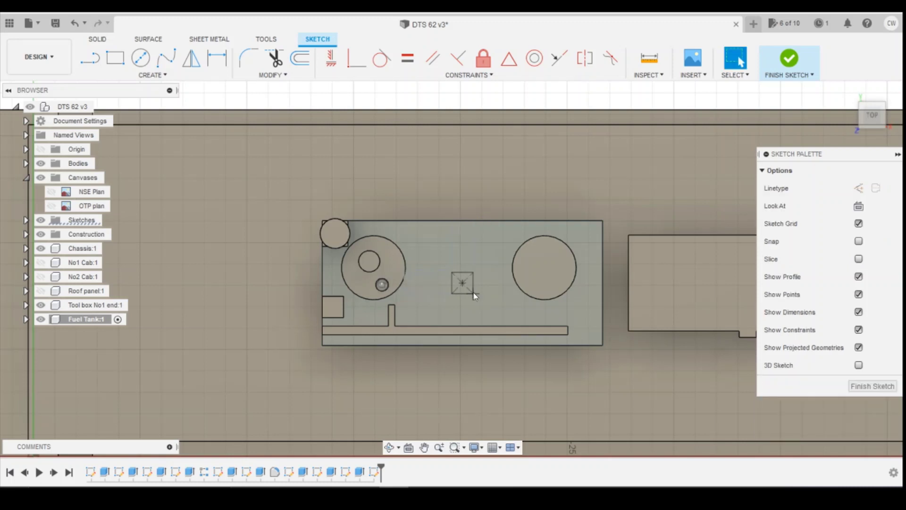
scroll(462, 292, "up", 2)
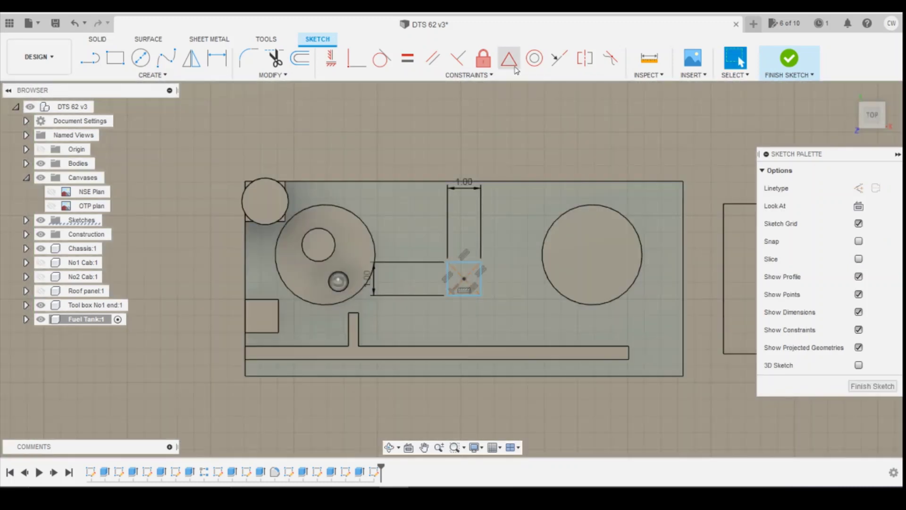
left_click(483, 58)
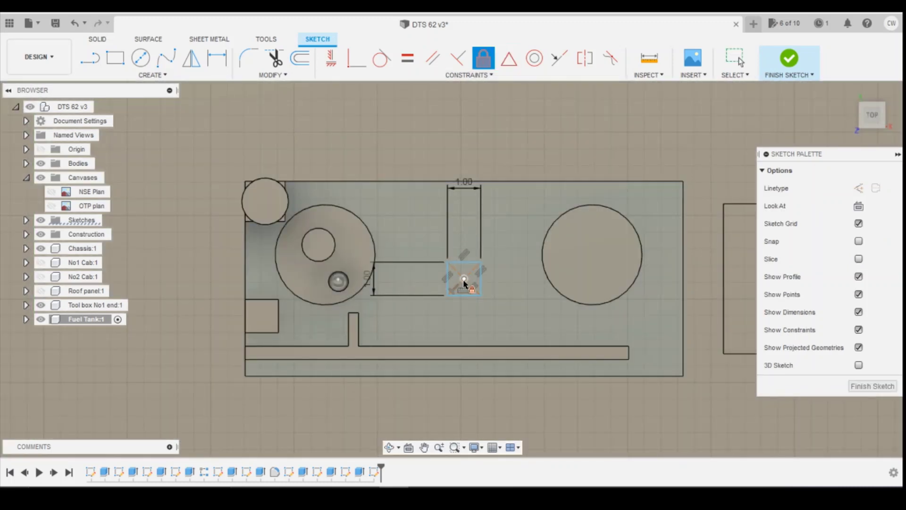
key("Escape")
Step: Extrude the 1 mm square between the two round covers as a base pad on the tank top
left_click(473, 281)
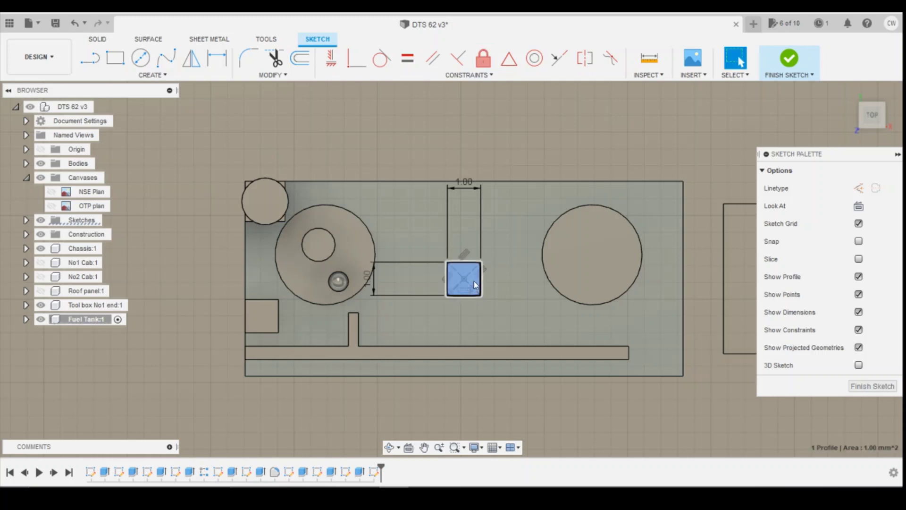
right_click(474, 281)
left_click(456, 332)
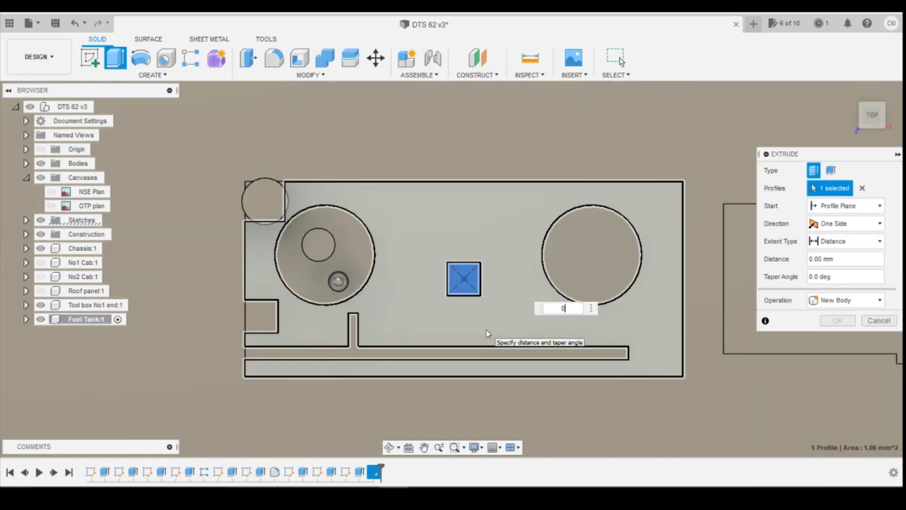
key("Return")
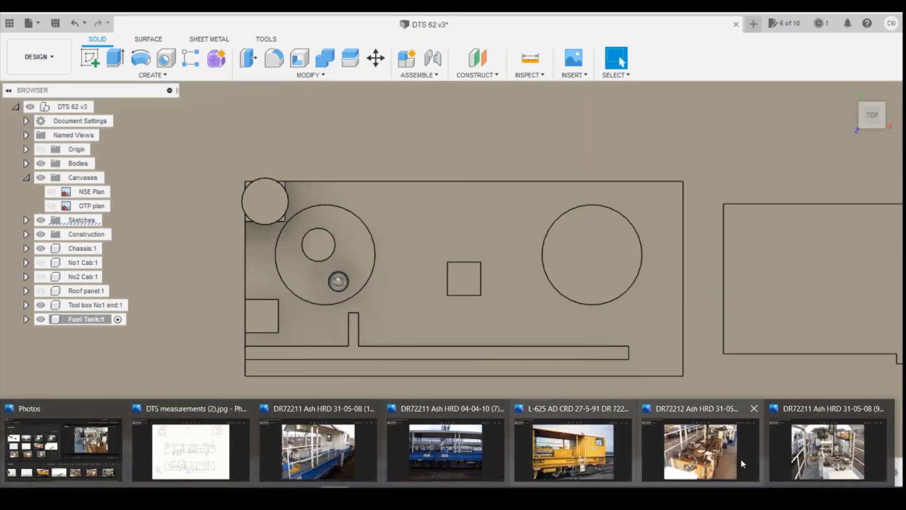
Step: Check the tank-top reference photo and sketch a 0.7 mm by 0.7 mm center rectangle at the middle of the square base pad
left_click(861, 460)
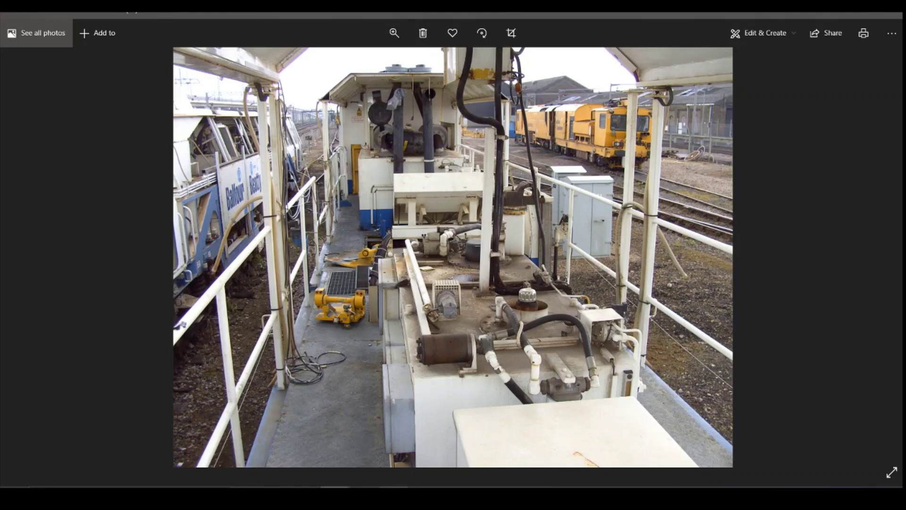
mouse_move(393, 498)
left_click(393, 446)
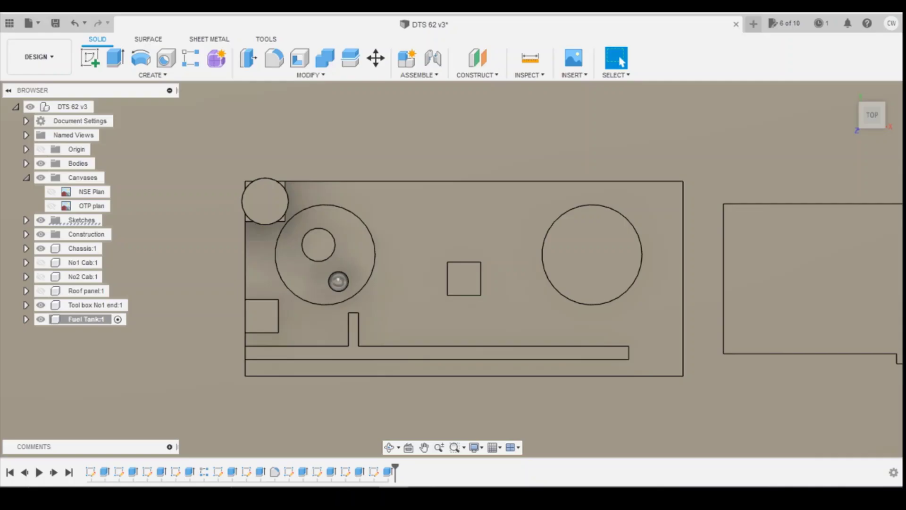
left_click(91, 64)
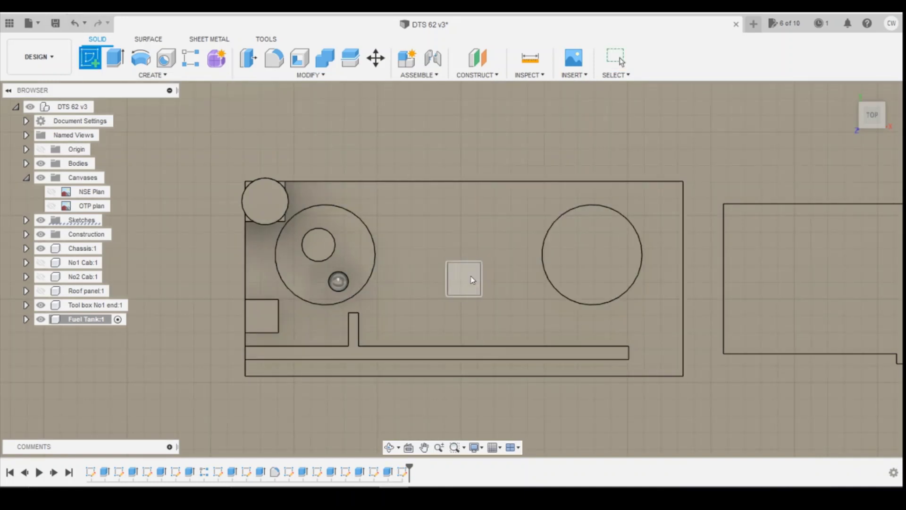
left_click(463, 278)
left_click(109, 74)
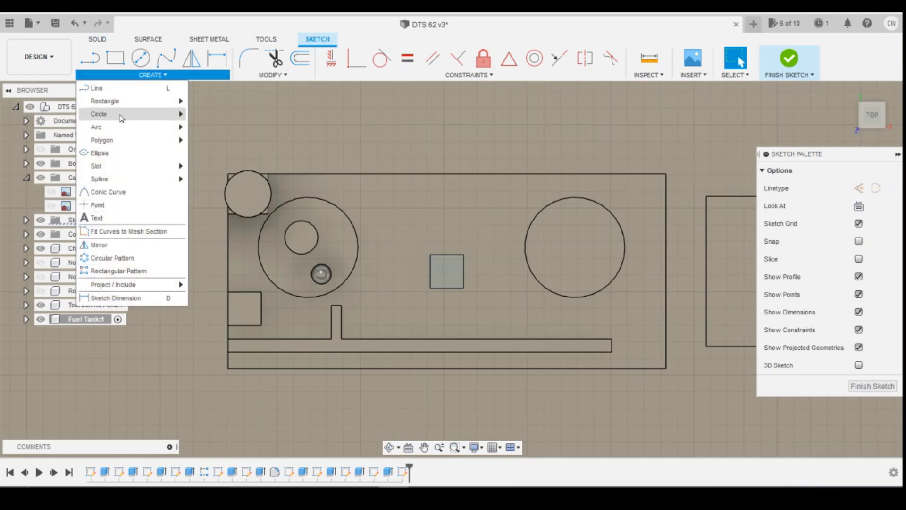
mouse_move(173, 102)
left_click(222, 127)
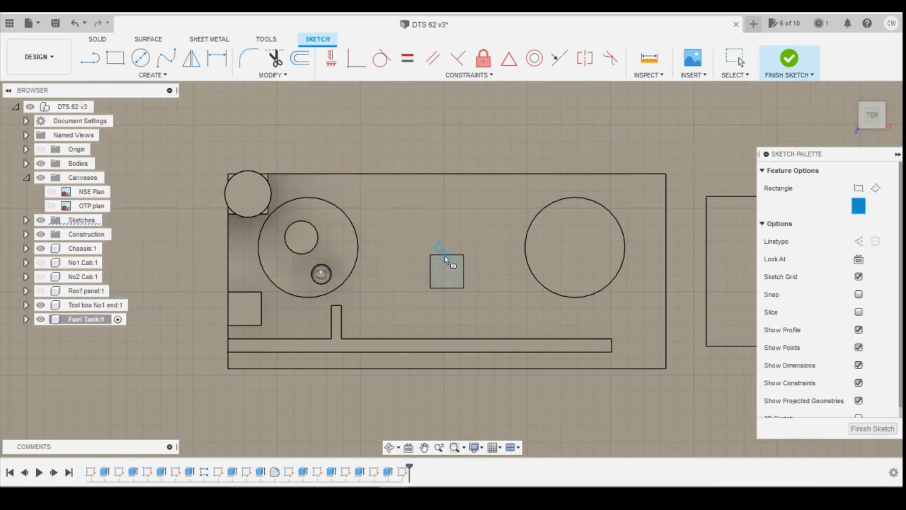
left_click(447, 271)
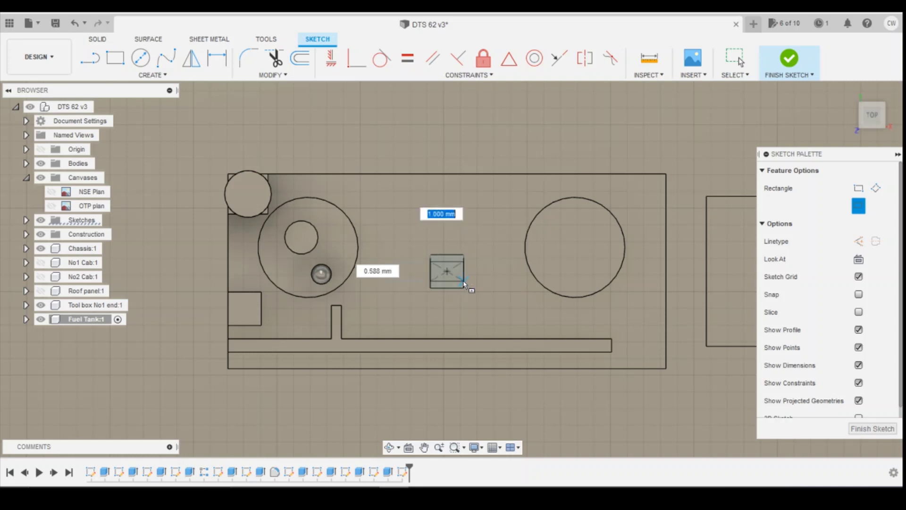
type("0.7")
key("Tab")
type("0")
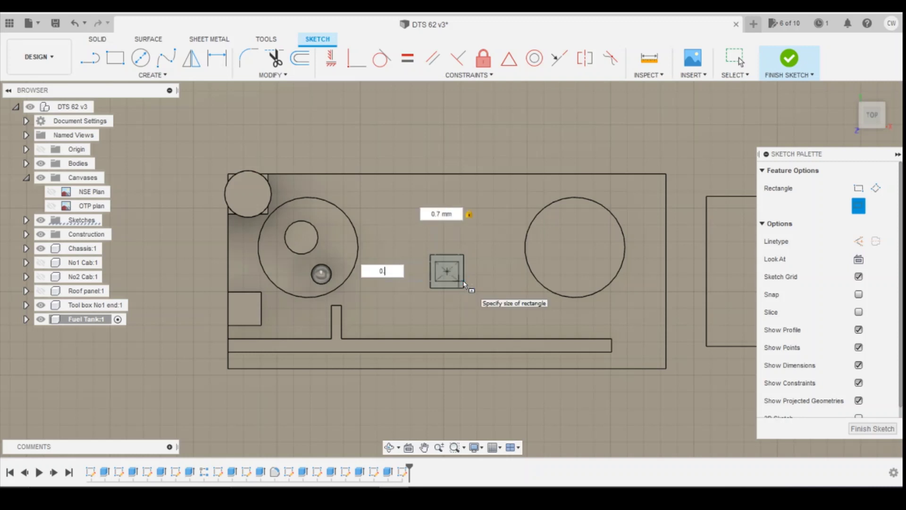
type(".7")
key("Return")
key("Escape")
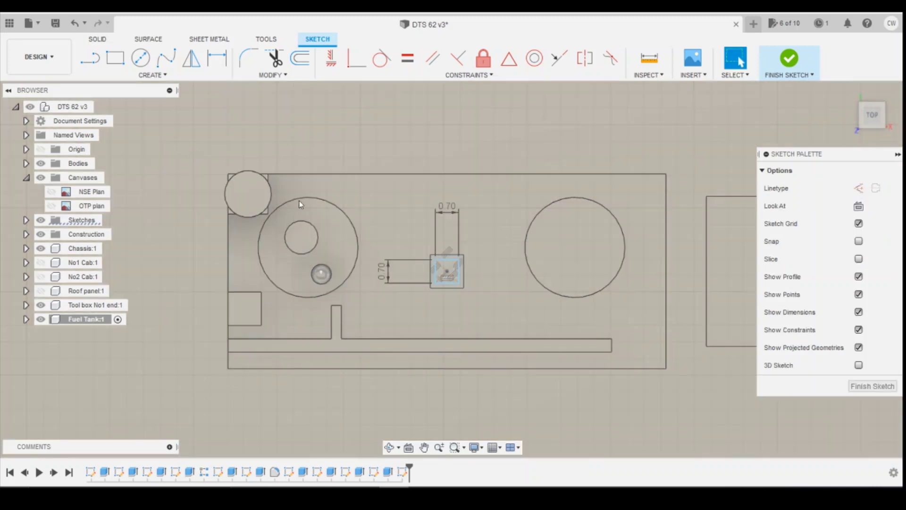
Step: Extrude the 0.7 mm square on the base pad 5 mm upward as a post joined to the tank, checking the reference photo
scroll(322, 205, "up", 3)
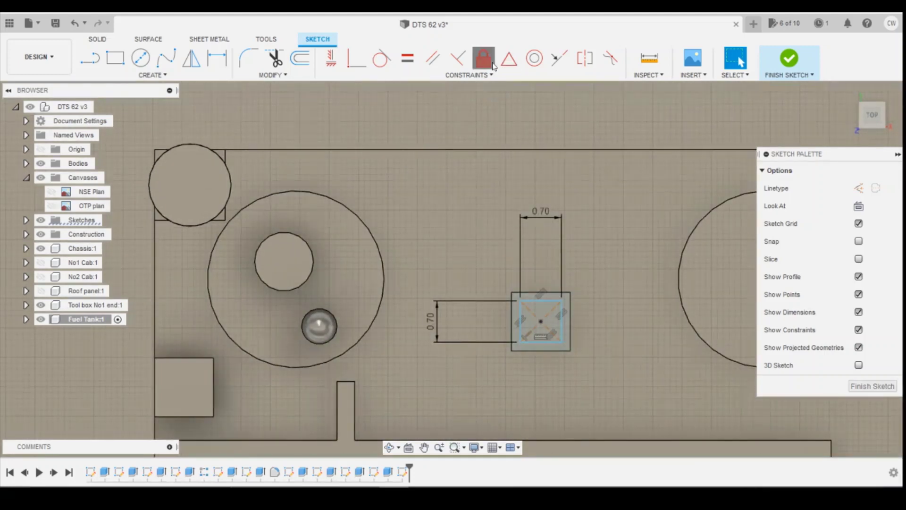
left_click(483, 58)
left_click(543, 307)
key("Escape")
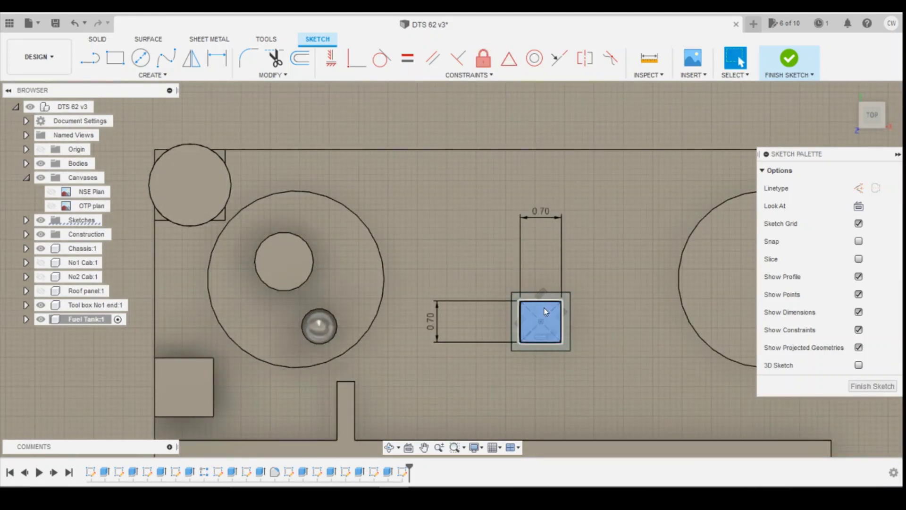
right_click(545, 310)
left_click(525, 359)
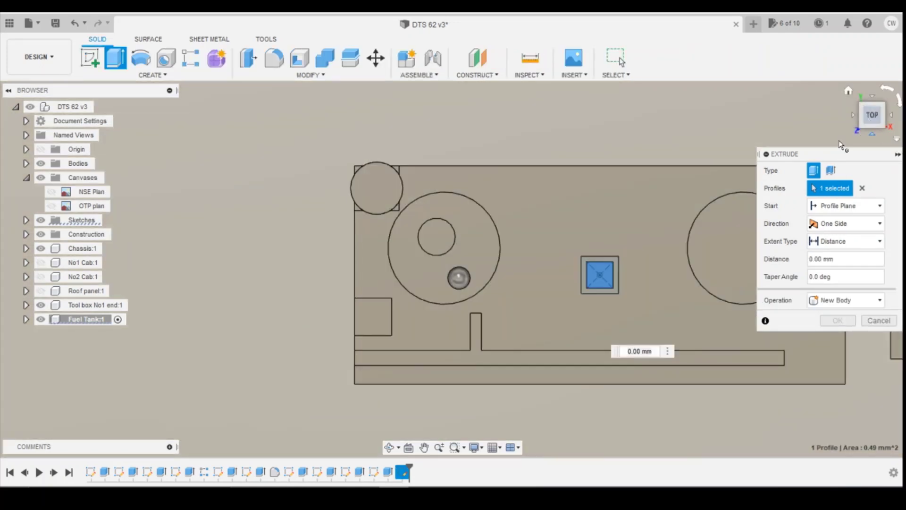
left_click(878, 125)
scroll(632, 203, "up", 2)
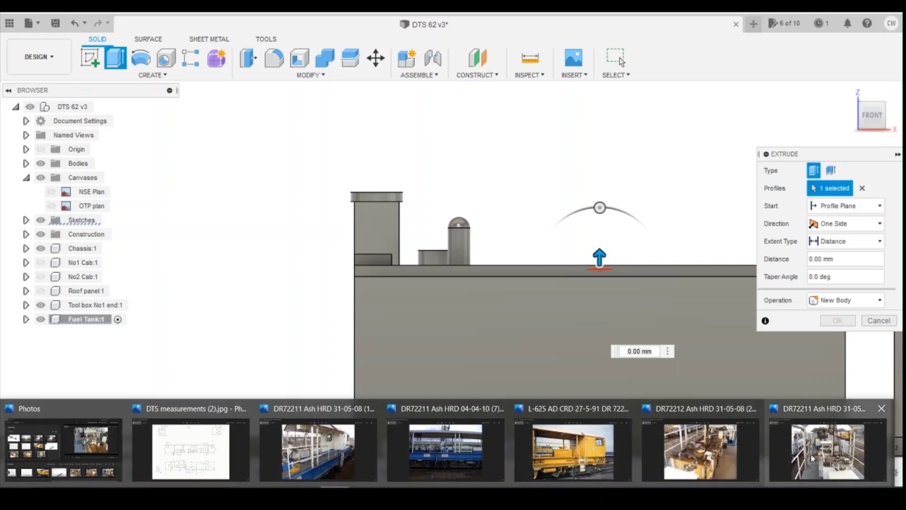
left_click(811, 457)
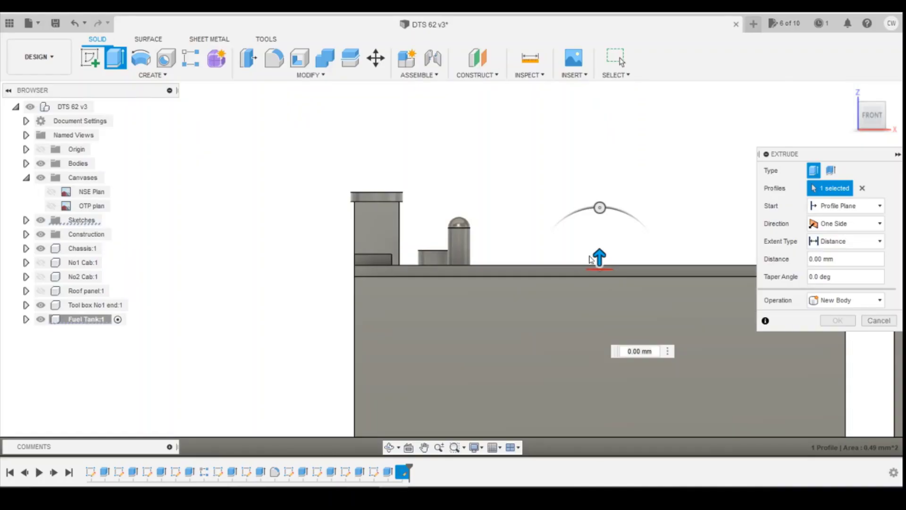
left_click_drag(598, 253, 613, 94)
scroll(555, 182, "down", 5)
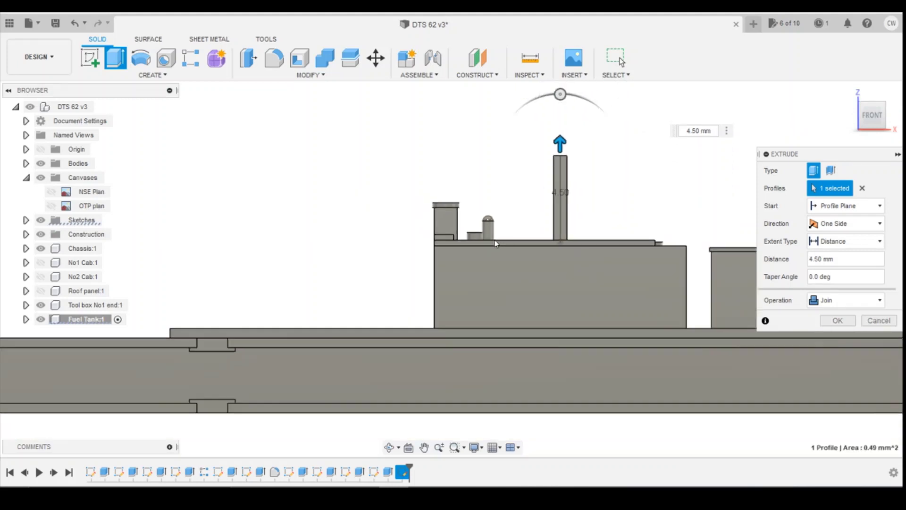
left_click_drag(549, 157, 548, 150)
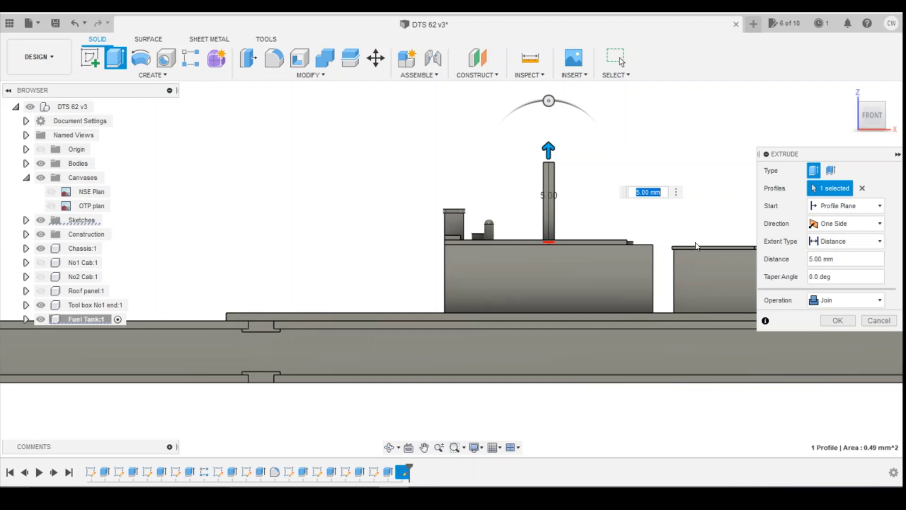
left_click(837, 320)
Step: Sketch a 0.3 mm by 4.1 mm rectangle on the tank top, running from the long raised strip across beside the post's base pad
middle_click_drag(452, 265, 490, 350, "shift")
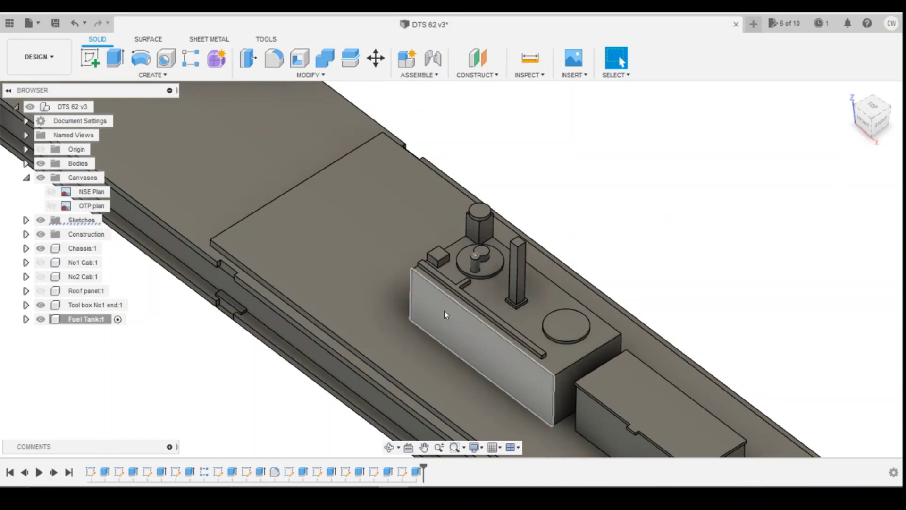
mouse_move(379, 485)
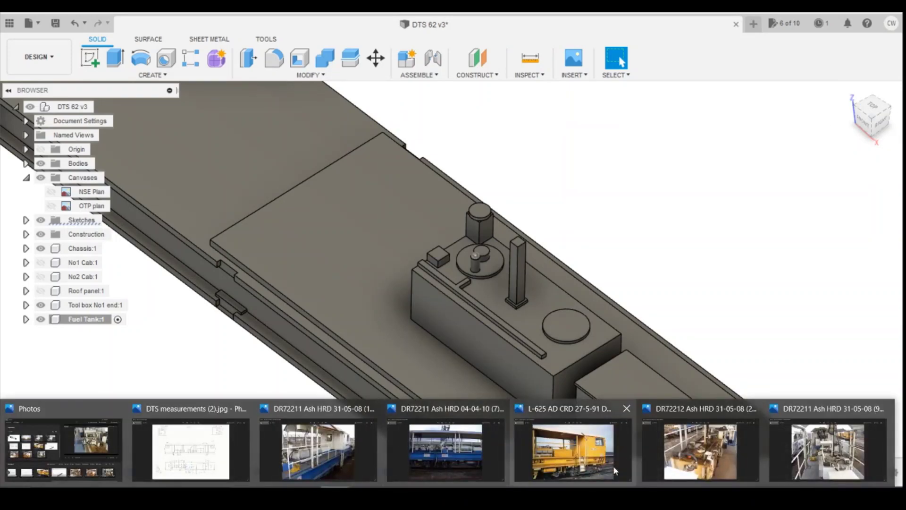
left_click(806, 462)
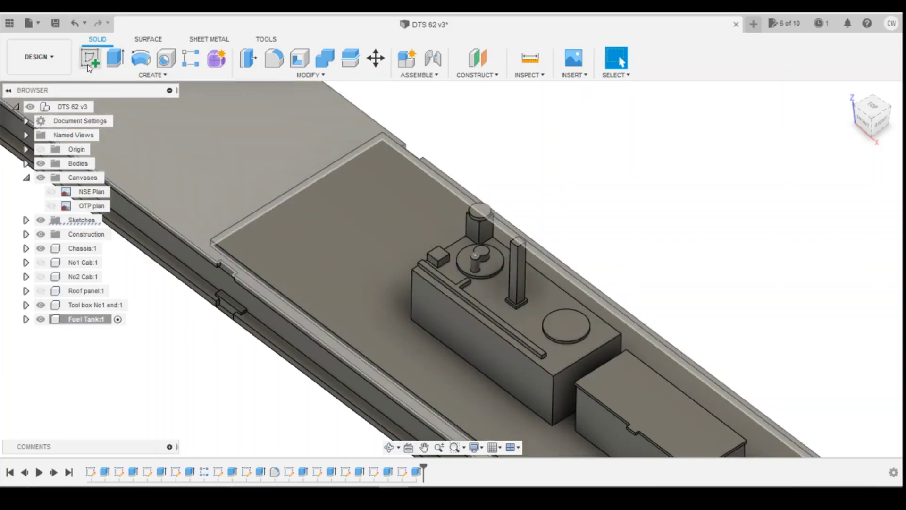
left_click(88, 63)
left_click(485, 296)
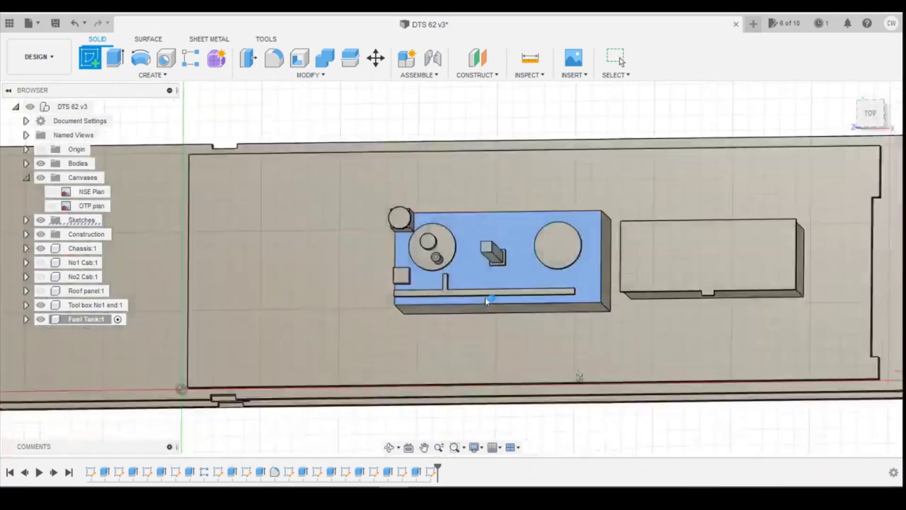
scroll(443, 275, "up", 3)
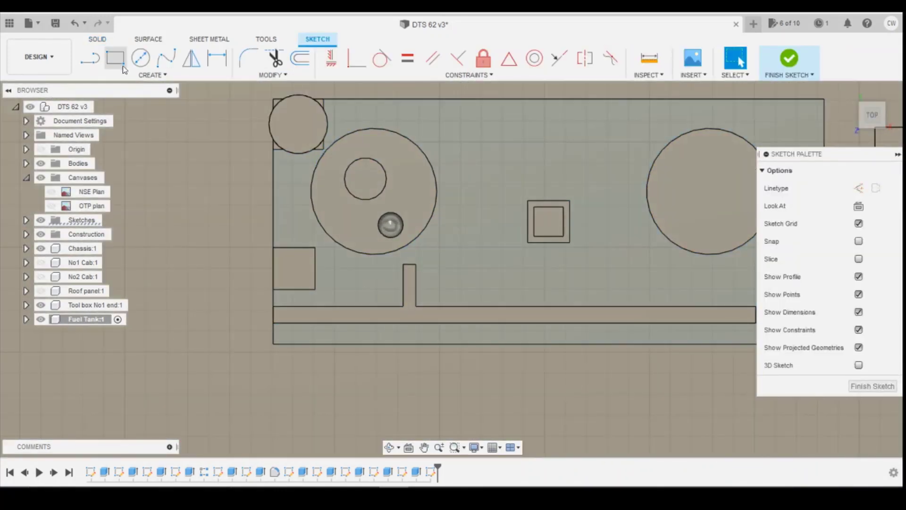
key("r")
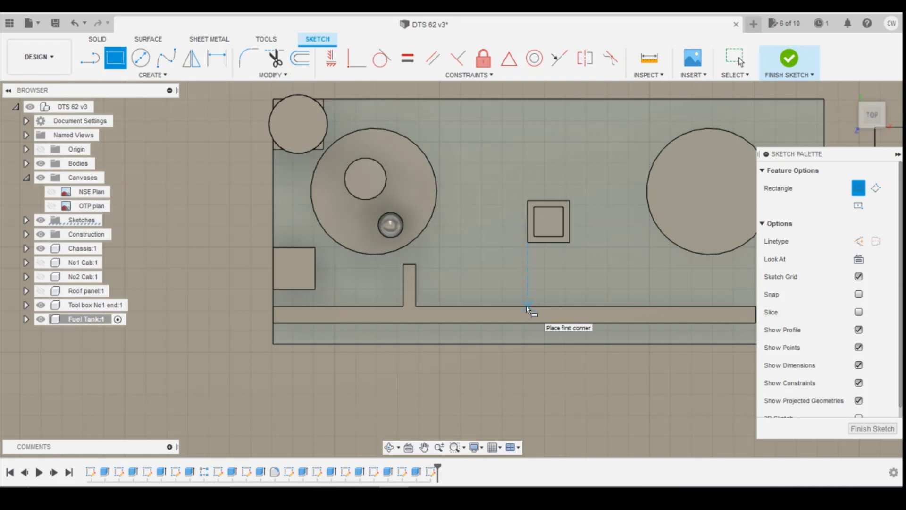
left_click(527, 308)
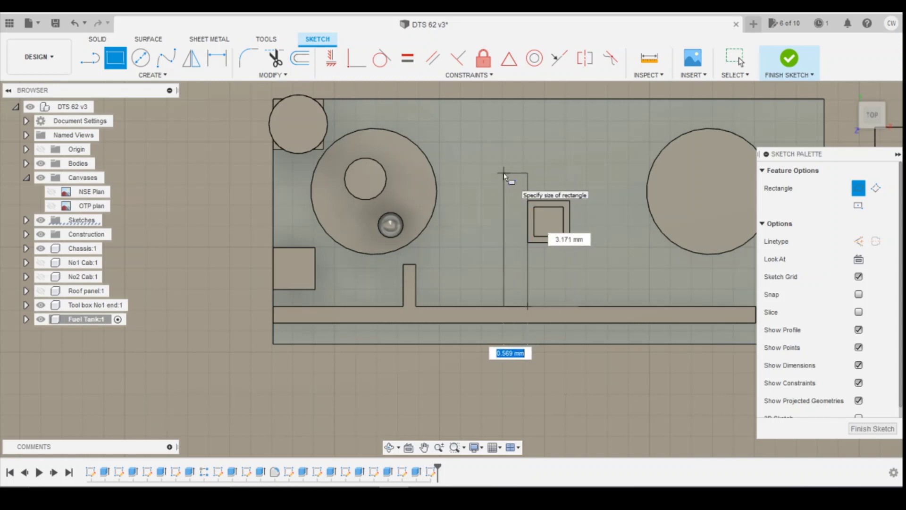
type("0.3")
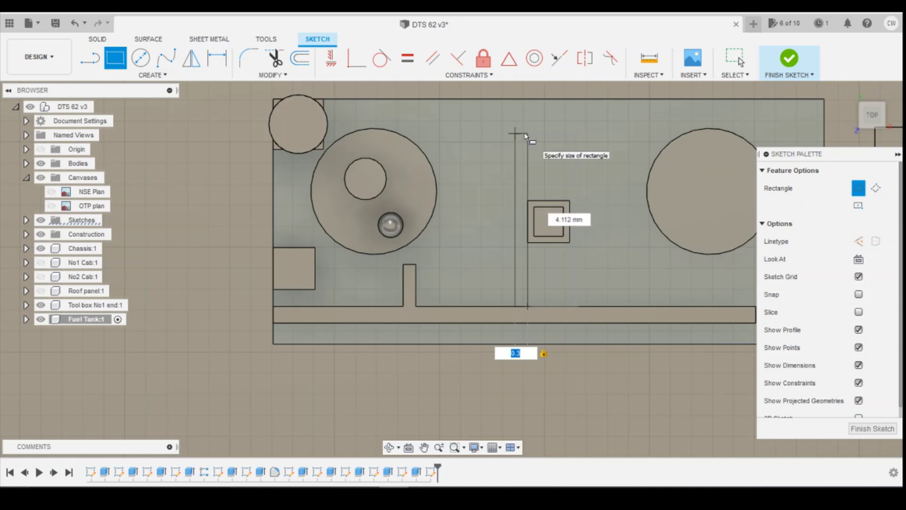
type("4")
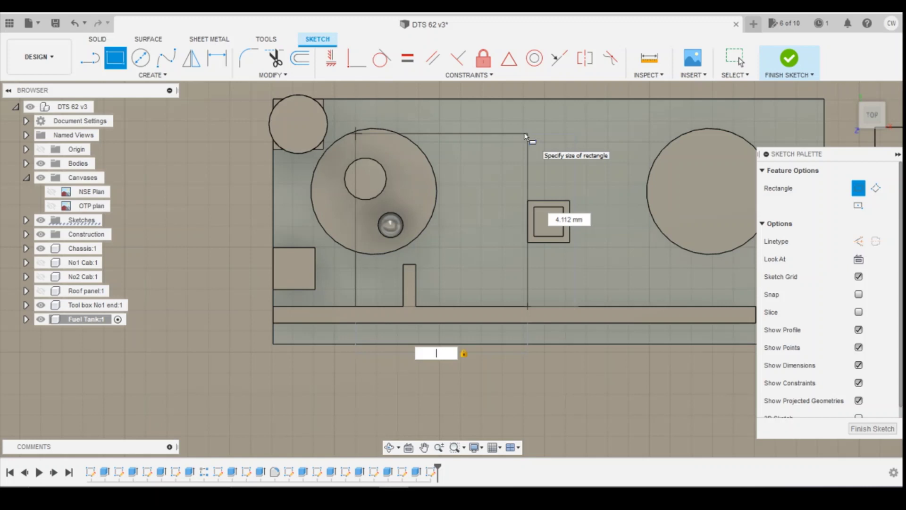
type("0.3")
key("Tab")
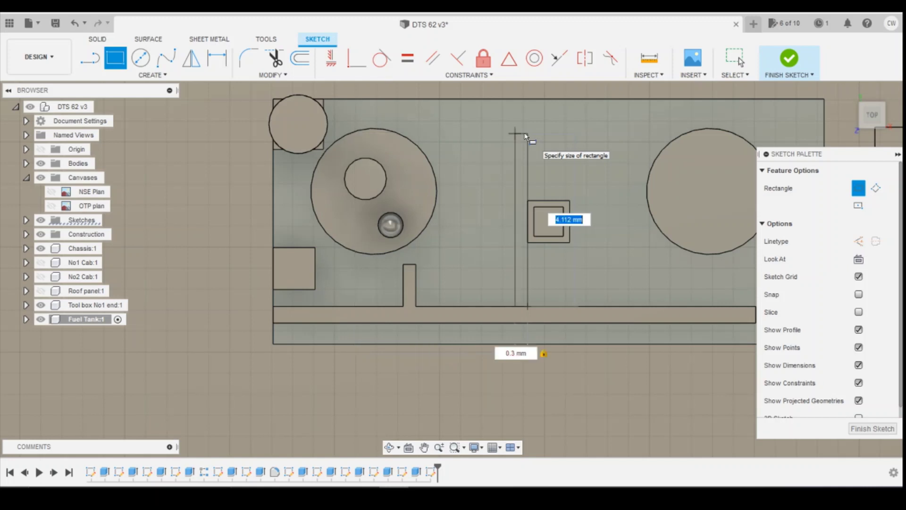
type("4.1")
key("Return")
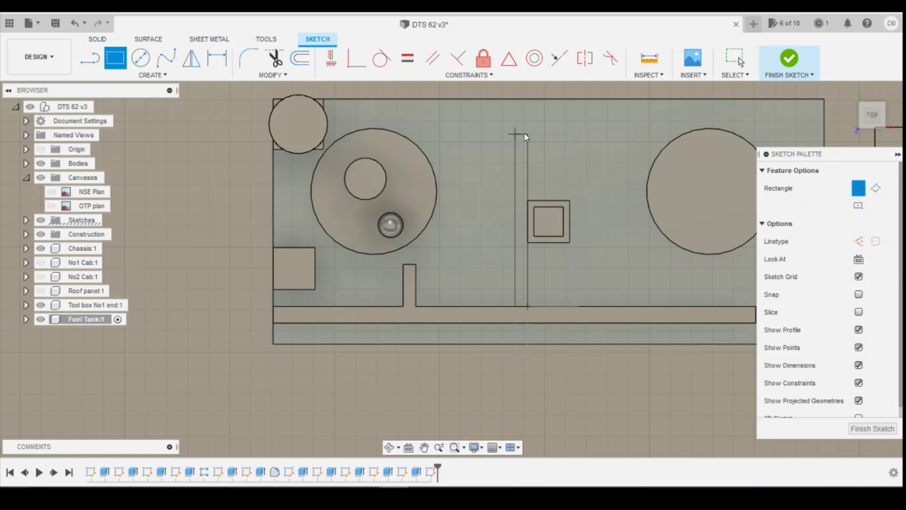
key("Escape")
left_click(521, 160)
right_click(520, 156)
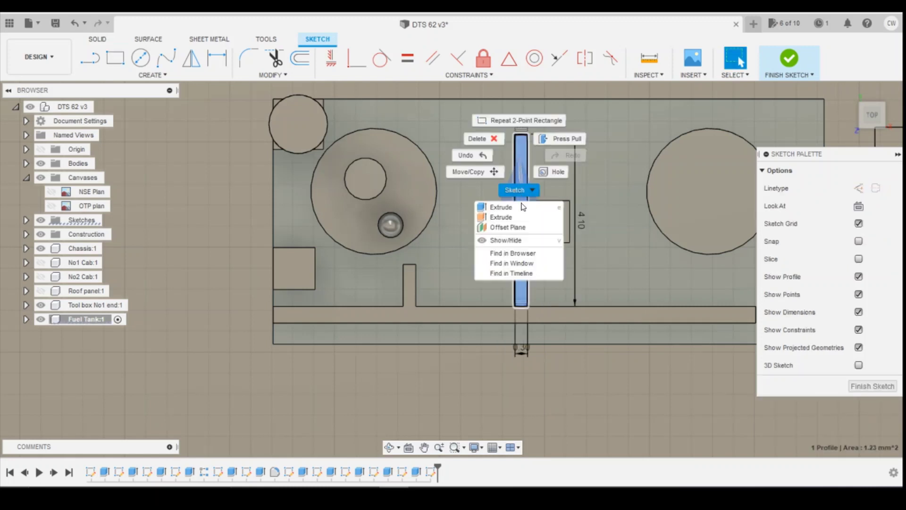
left_click(519, 208)
key("Escape")
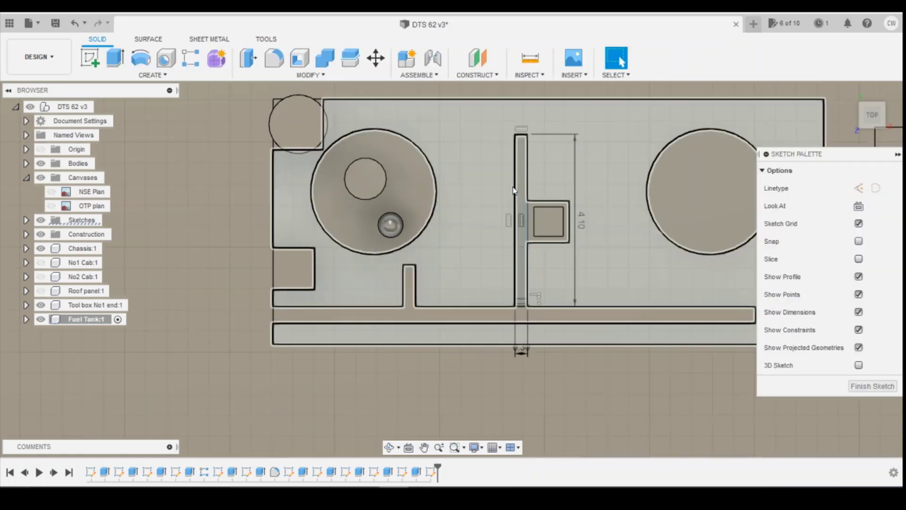
key("d")
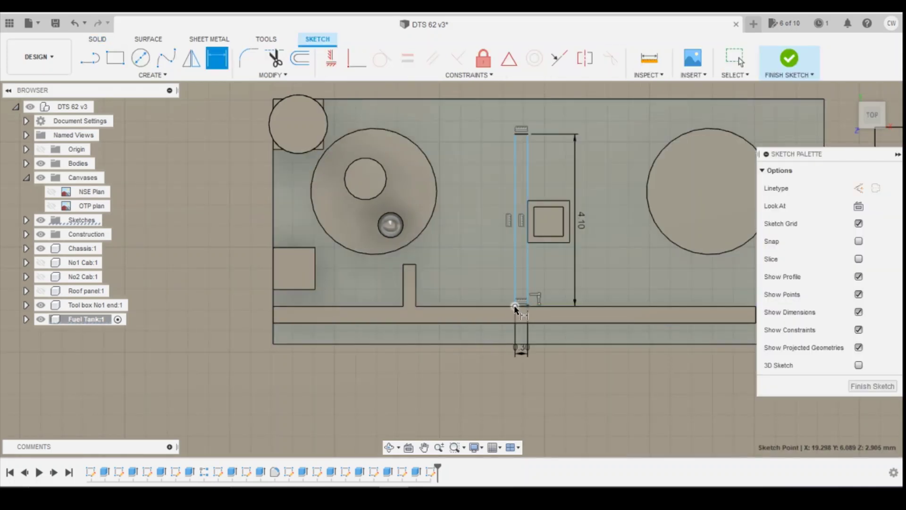
left_click(515, 306)
key("Escape")
scroll(560, 222, "up", 3)
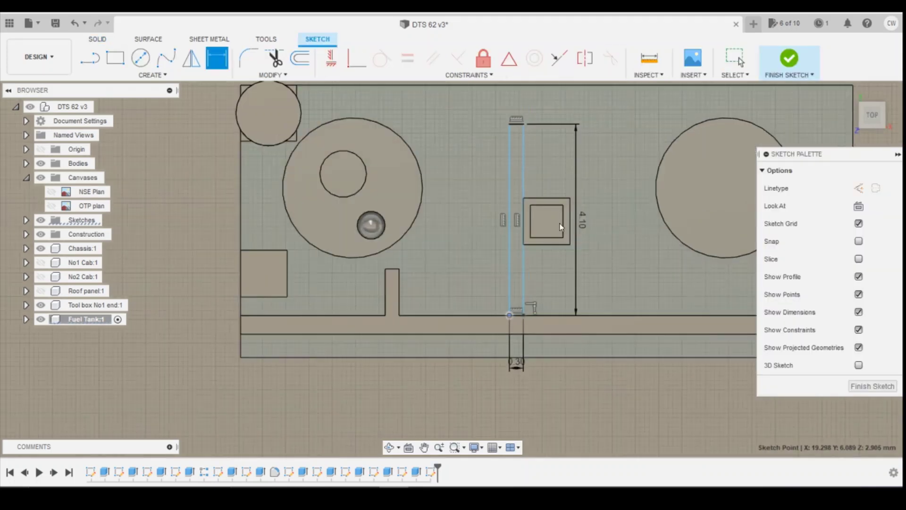
Step: Constrain the thin rectangle's long edge coincident with the adjacent corner of the post's base pad
left_click(351, 65)
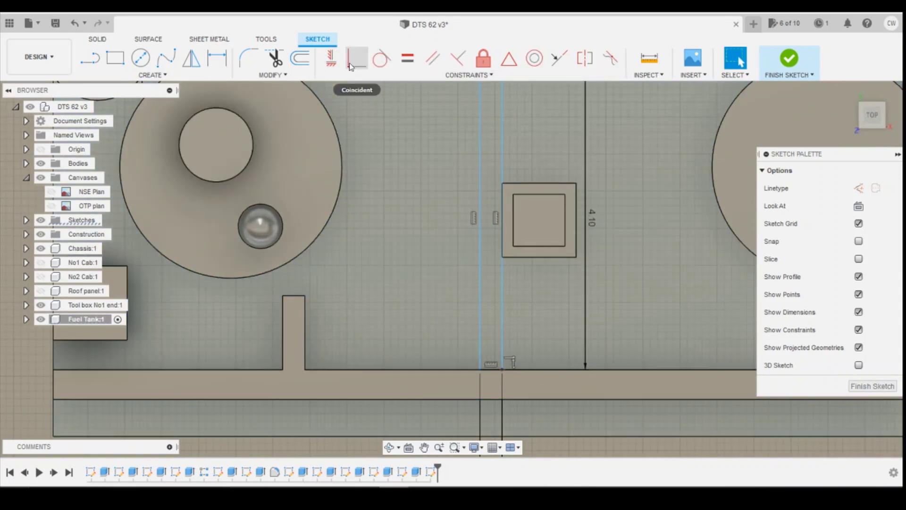
left_click(351, 67)
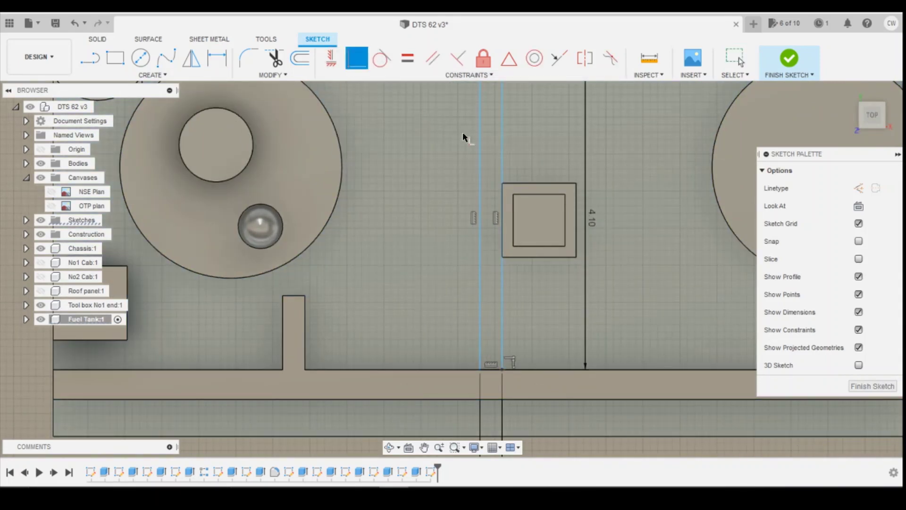
left_click(502, 134)
scroll(505, 217, "up", 3)
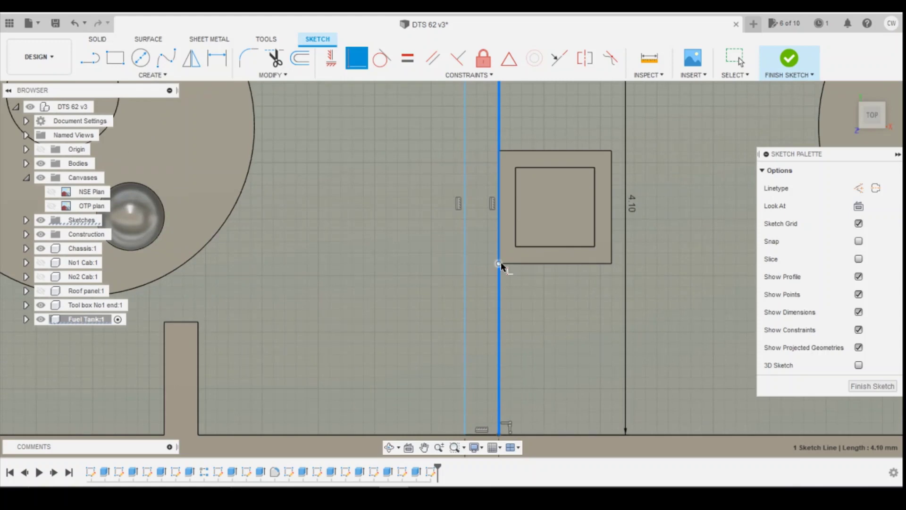
left_click(500, 265)
key("Escape")
scroll(501, 262, "down", 4)
Step: Extrude the thin cross rectangle beside the post's base pad 0.3 mm as a raised strip joined to the tank
left_click(494, 265)
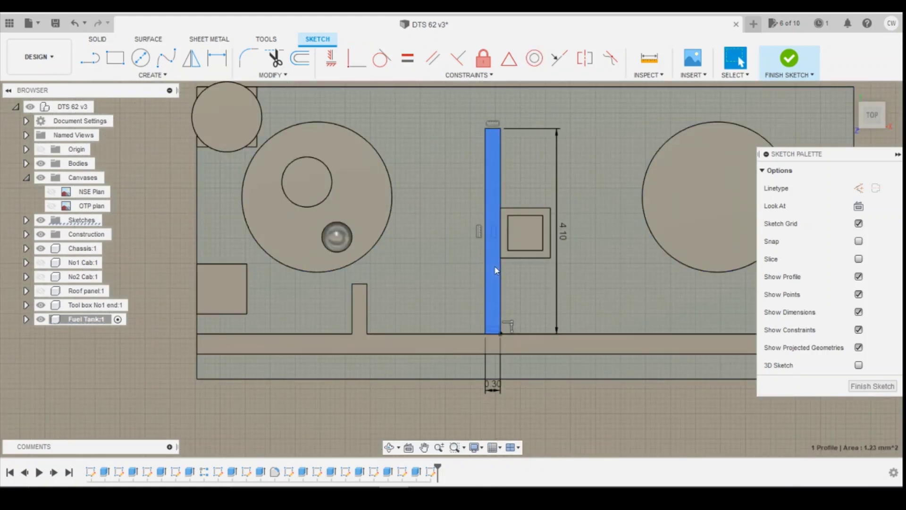
right_click(495, 266)
left_click(477, 318)
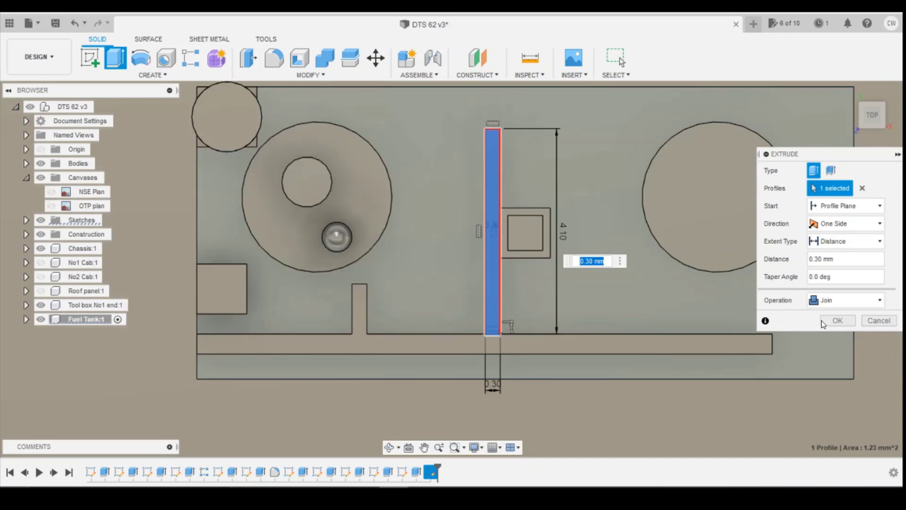
left_click(831, 321)
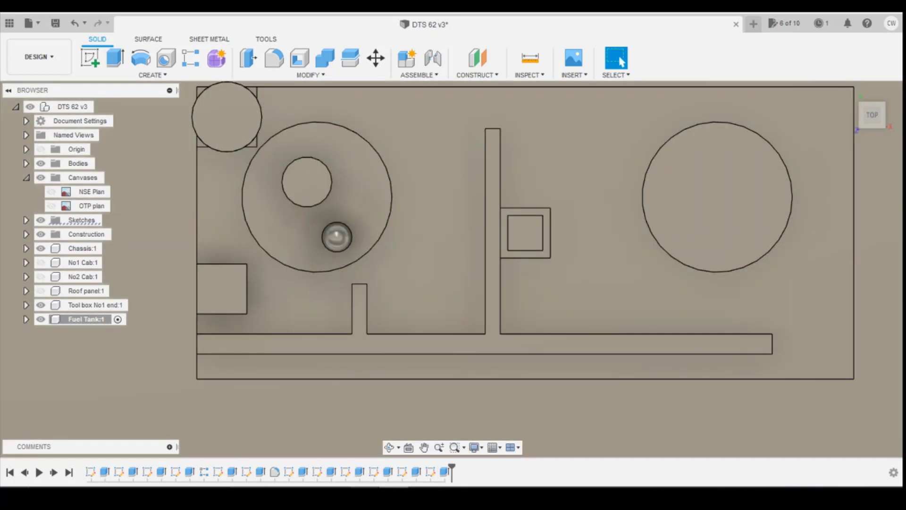
Step: Check the tank-top reference photos, roll the history back to just after the long raised strip's sketch and open that sketch for editing
left_click(849, 459)
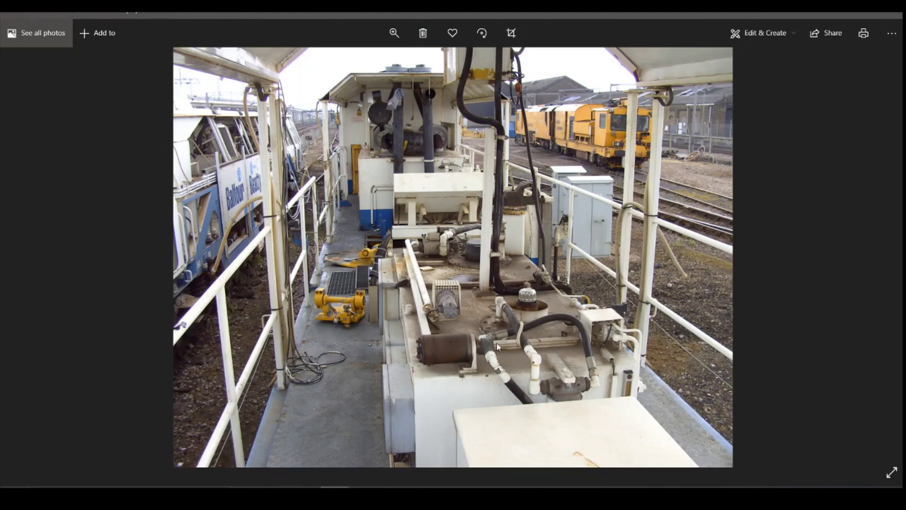
key("Right")
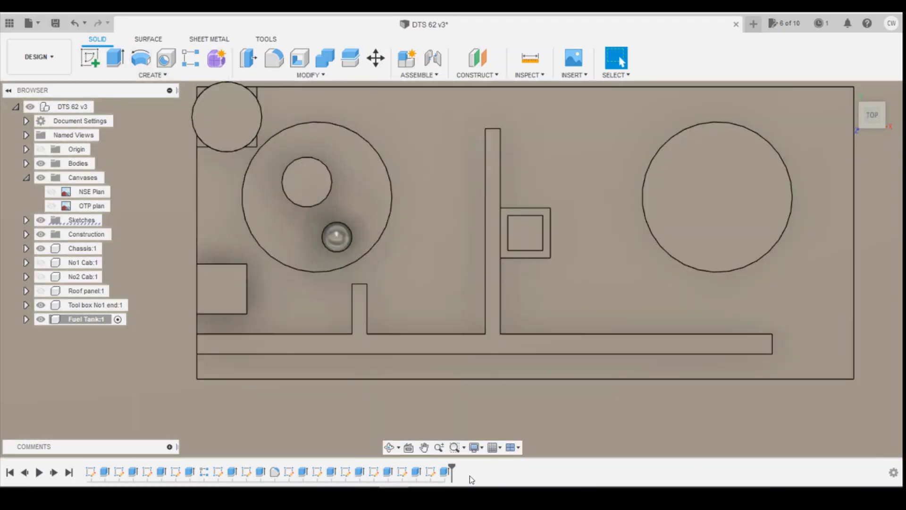
mouse_move(460, 462)
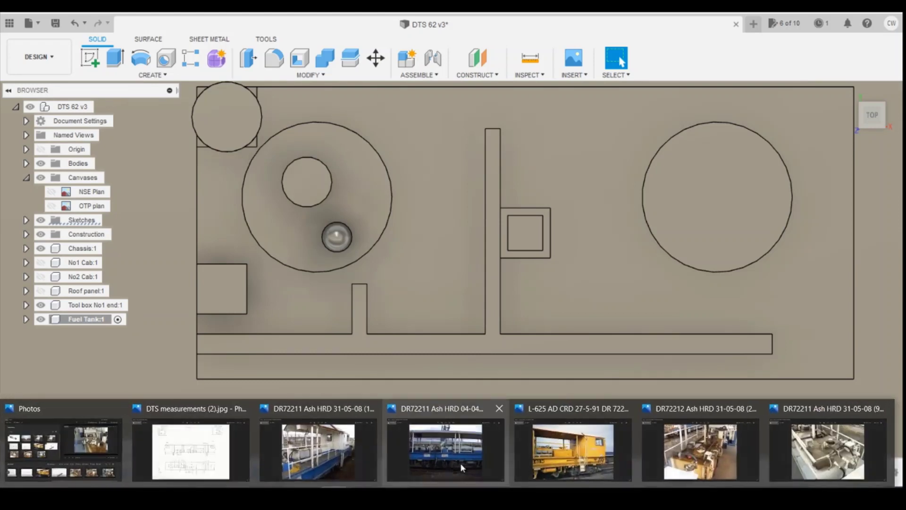
left_click(821, 465)
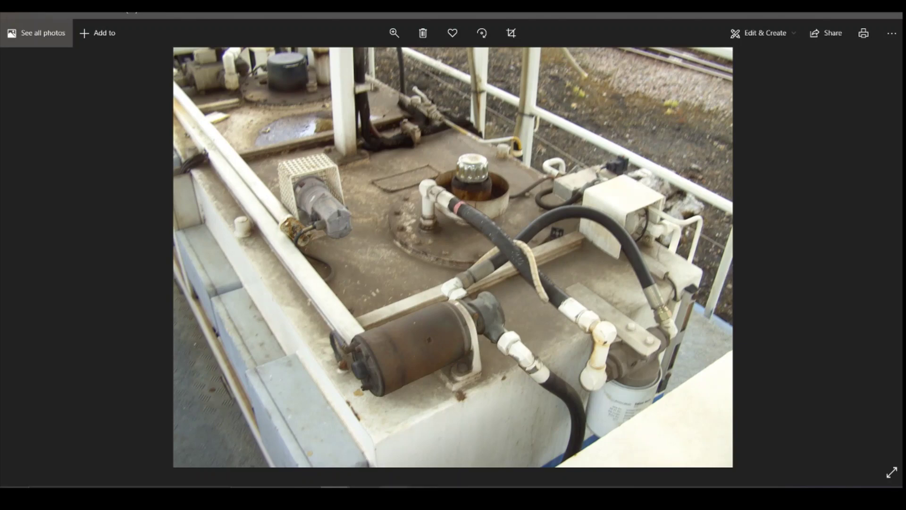
mouse_move(409, 486)
left_click(410, 467)
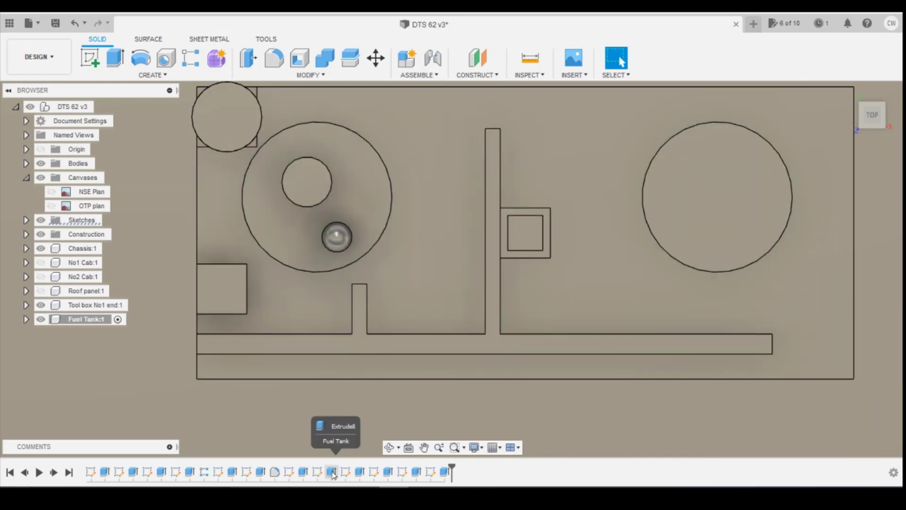
left_click(332, 472)
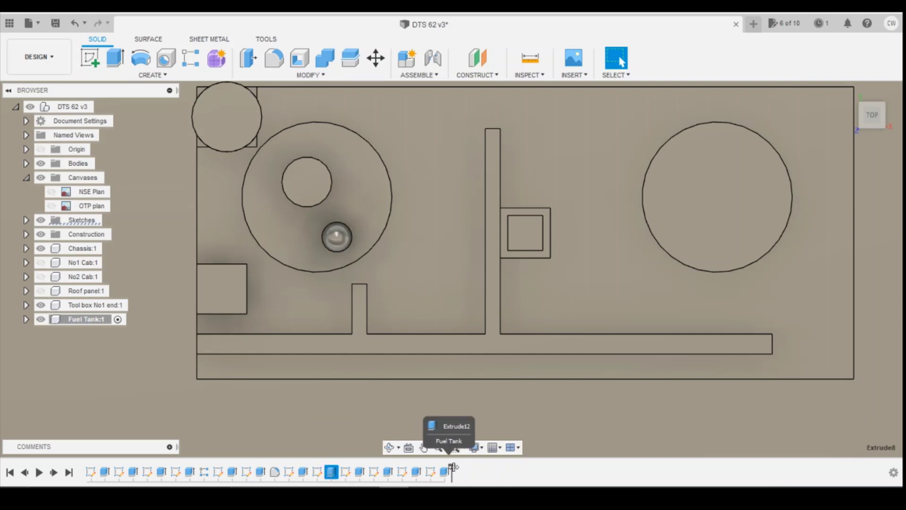
mouse_move(451, 470)
left_mouse_down()
mouse_move(301, 464)
mouse_move(310, 467)
left_mouse_up()
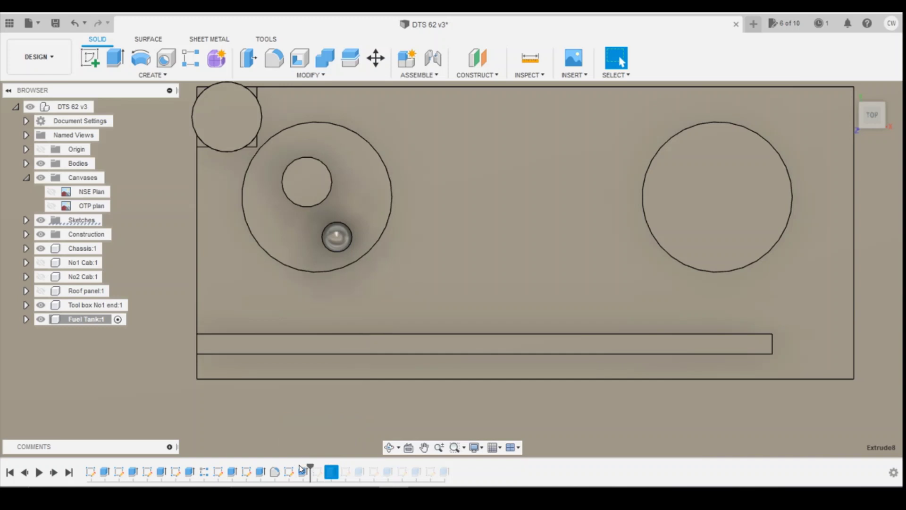
left_click_drag(309, 464, 292, 473)
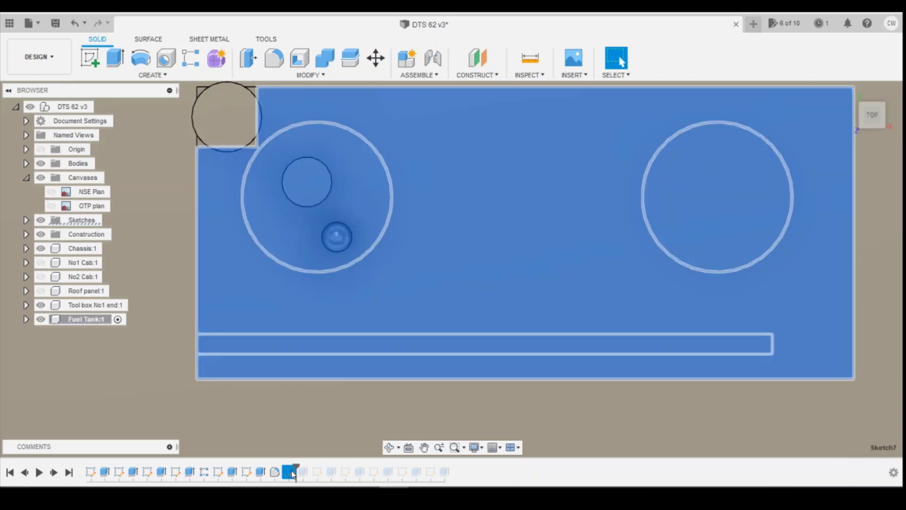
right_click(291, 472)
left_click(349, 355)
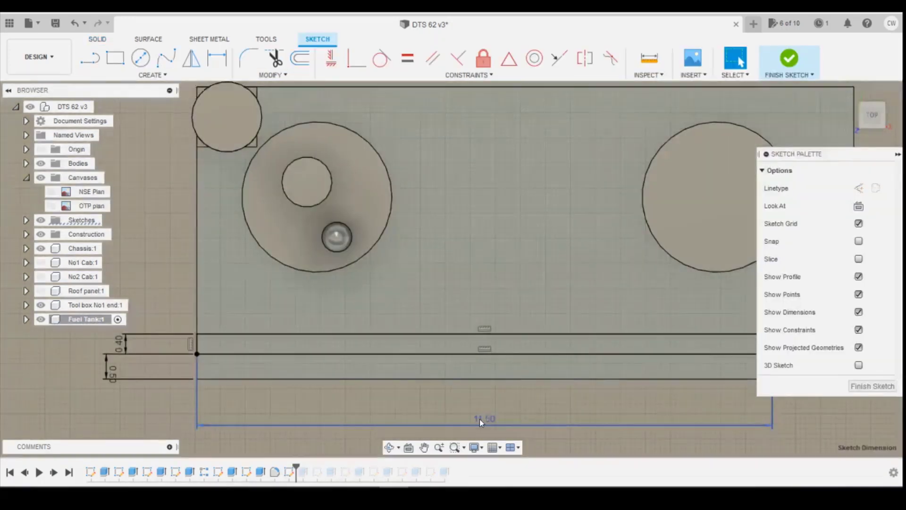
Step: Set the long raised strip's length to 12 mm
double_click(481, 423)
scroll(253, 342, "down", 3)
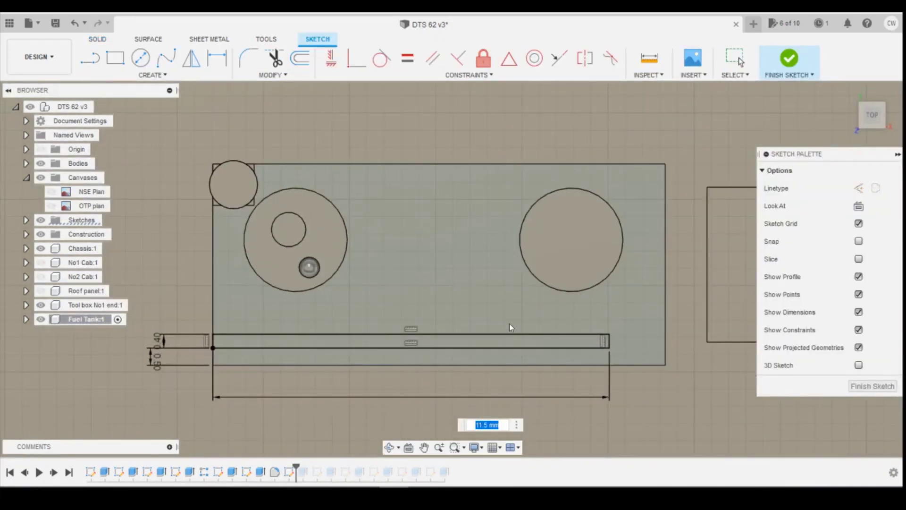
scroll(509, 324, "up", 2)
type("12")
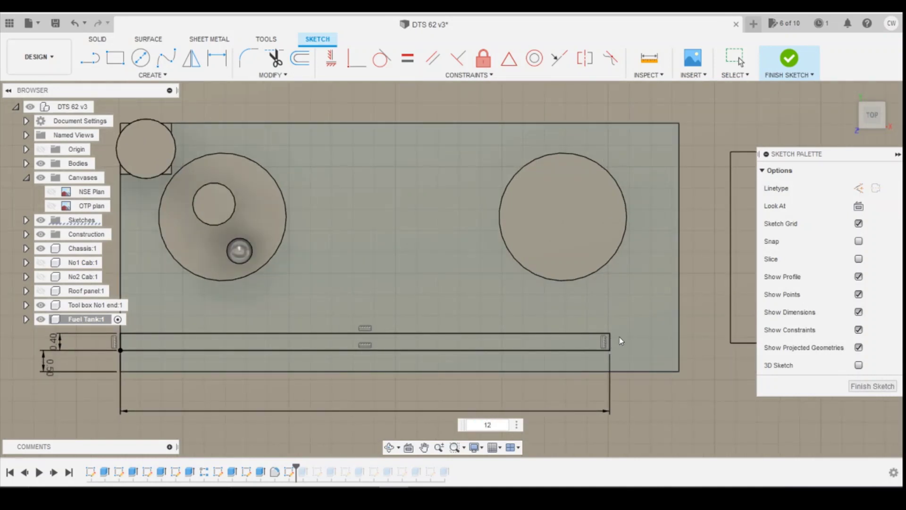
key("Return")
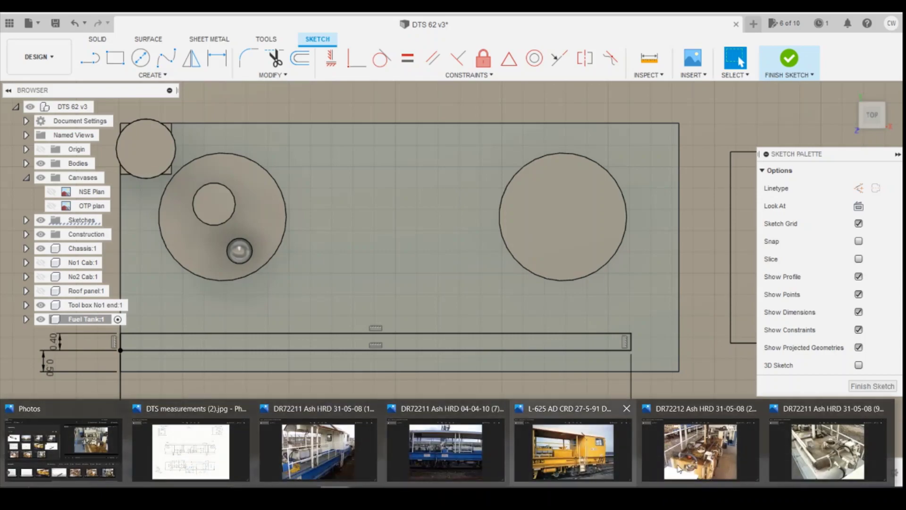
Step: Recheck the tank-top photo, set the long strip's length to 12.5 mm, and finish the sketch with the full history restored
left_click(810, 471)
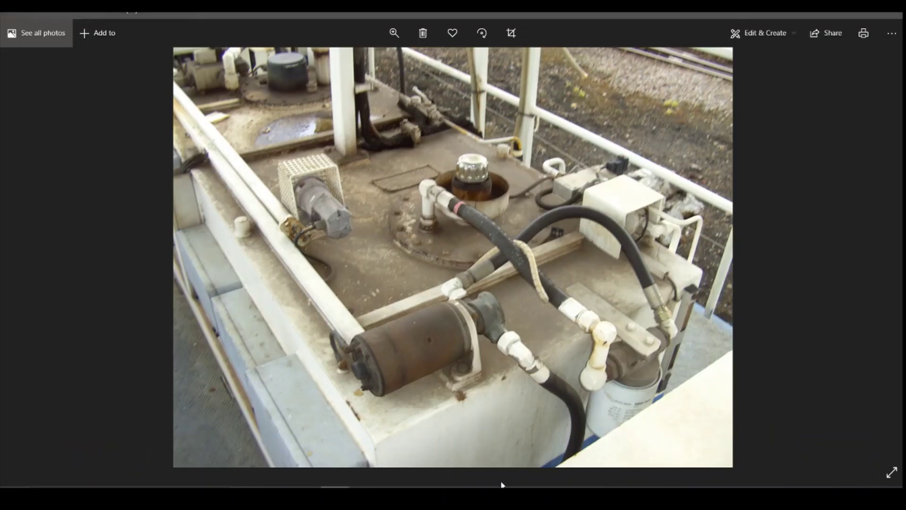
key("alt+Tab")
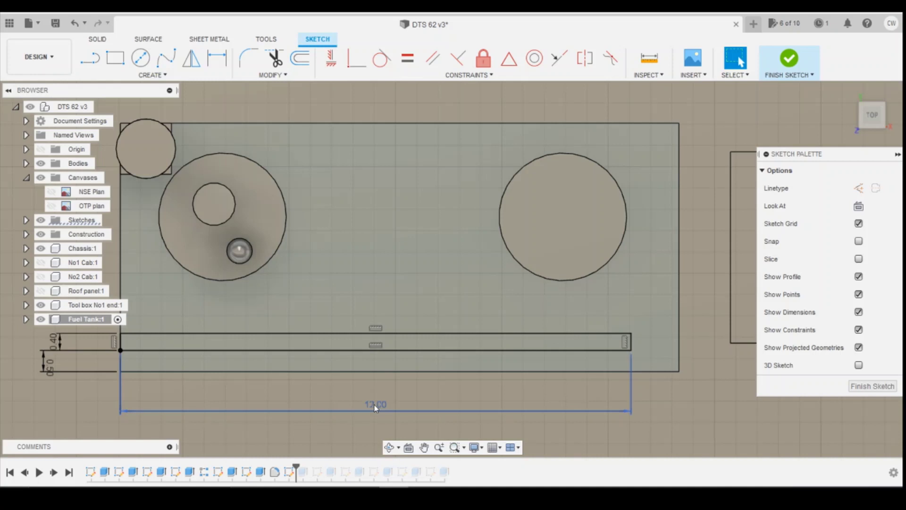
double_click(375, 409)
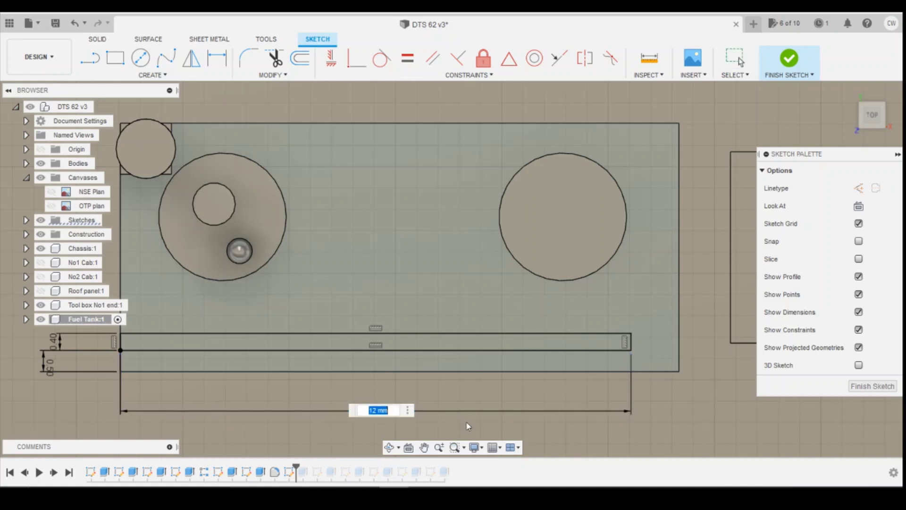
type("12.5")
key("Return")
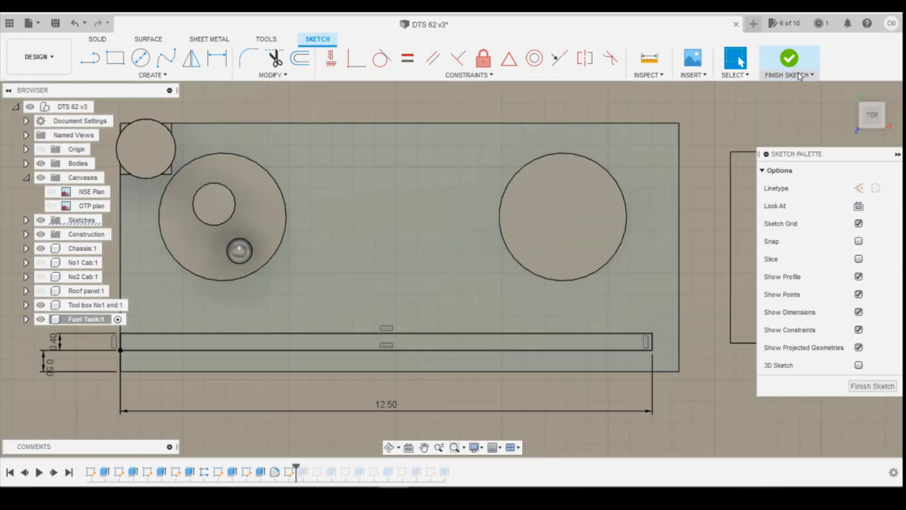
left_click(790, 63)
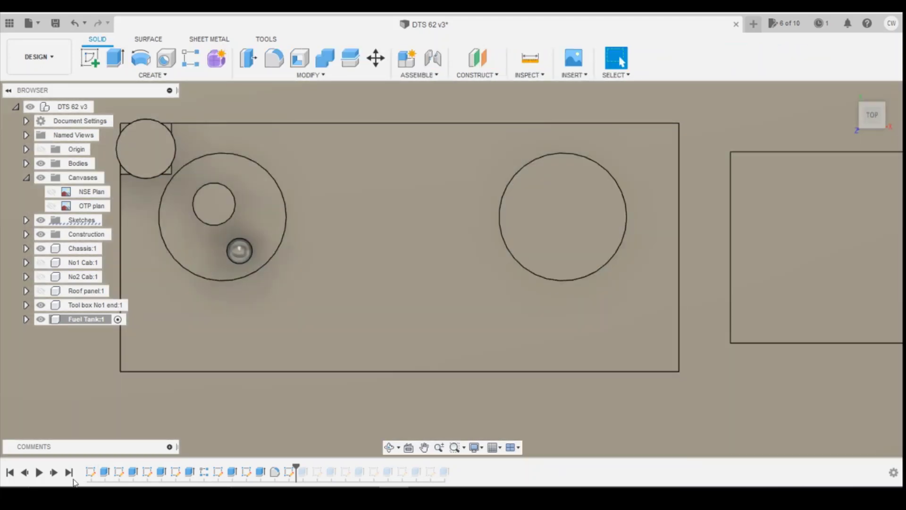
left_click(69, 471)
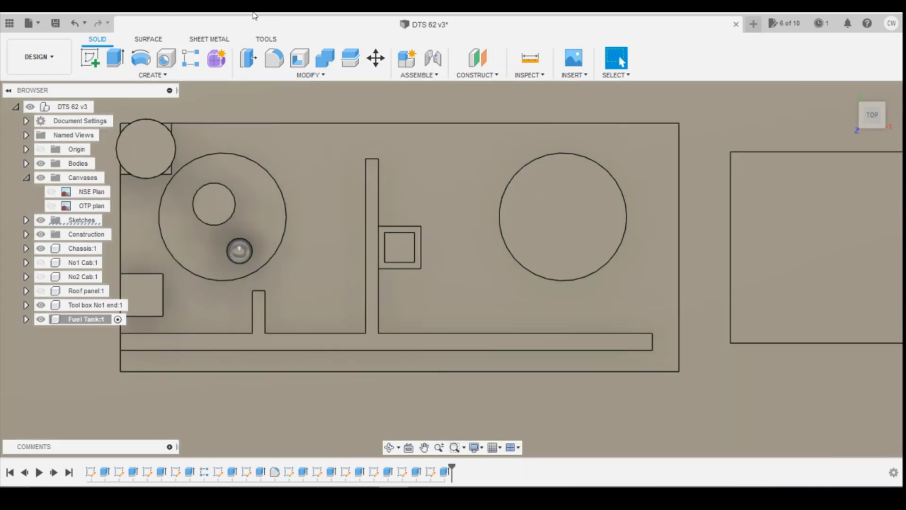
Step: Sketch a 0.3 mm wide rectangle on the tank top, running from near the long strip's free end past the large plain circle
left_click(90, 57)
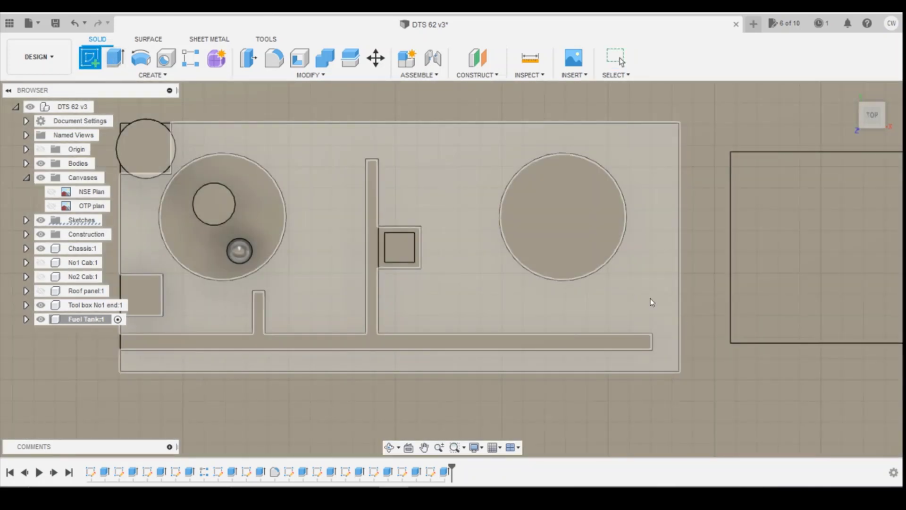
left_click(620, 285)
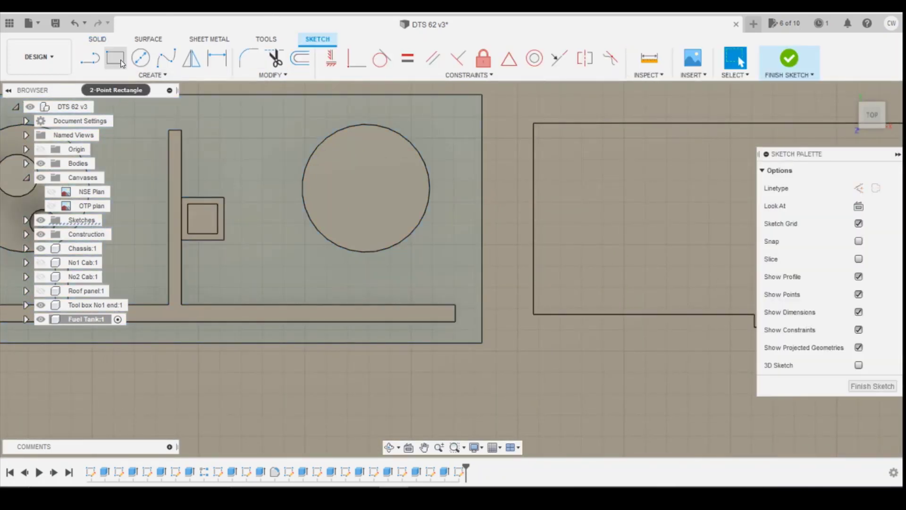
left_click(121, 63)
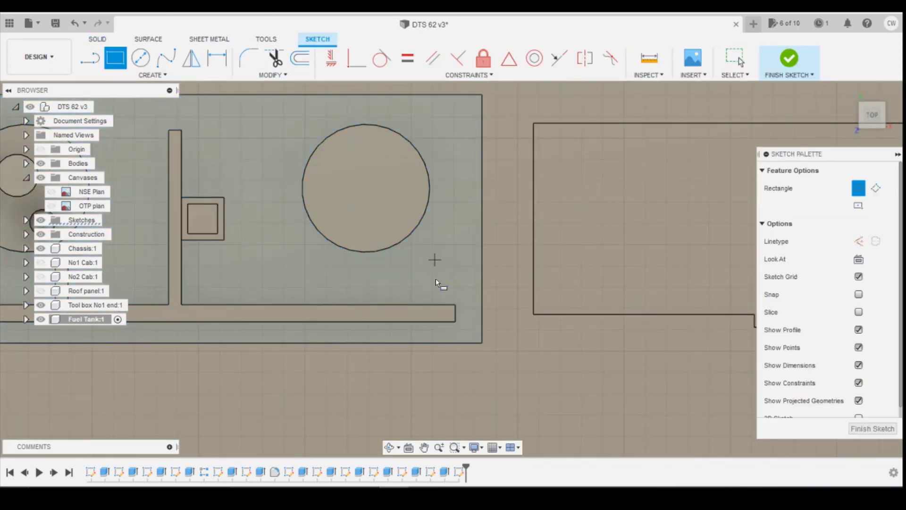
left_click(446, 304)
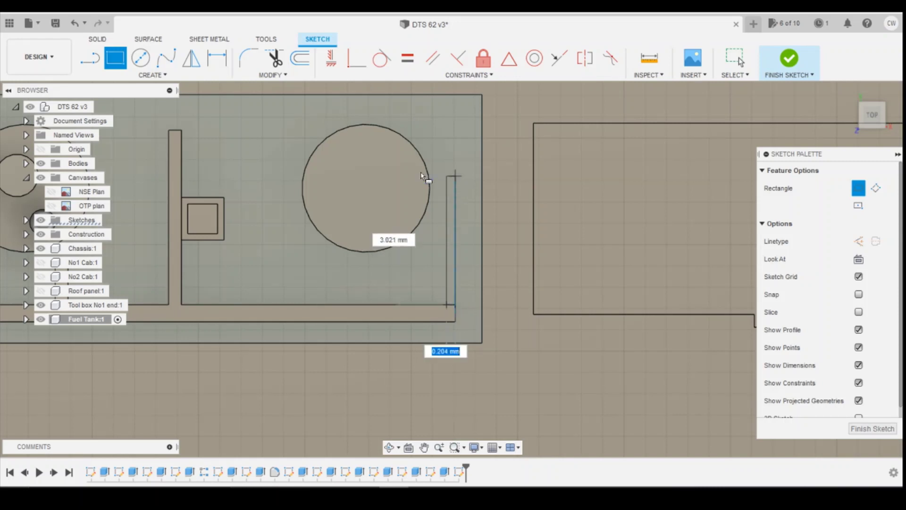
type("0")
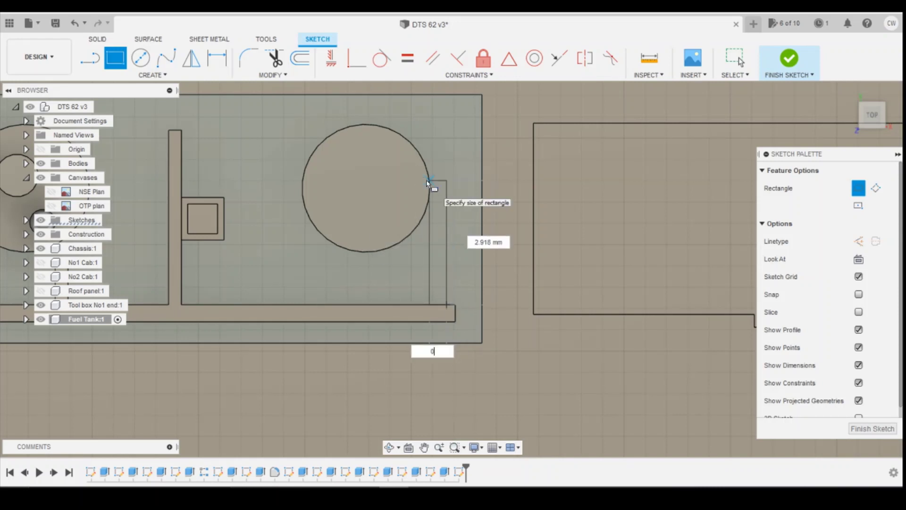
type(".3")
key("Tab")
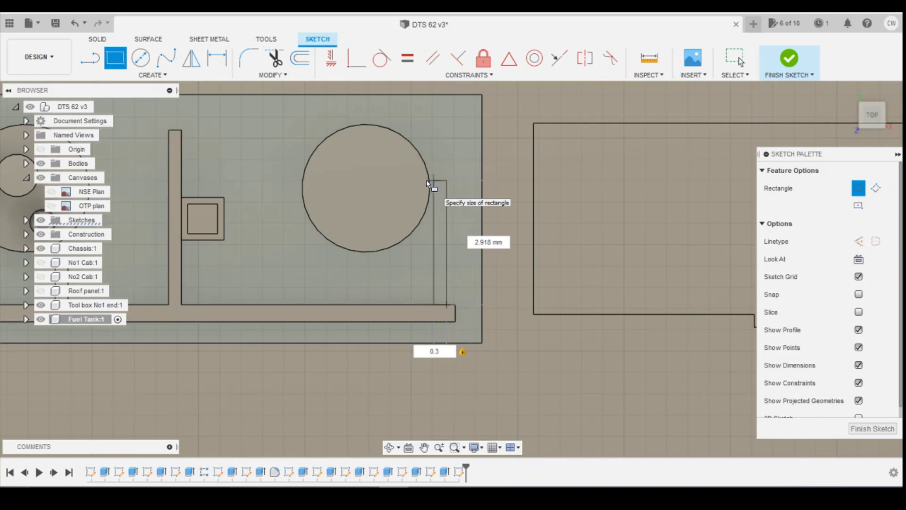
left_click(440, 146)
Step: Dimension the new rectangle's corner 0.2 mm from the free end of the long strip
key("d")
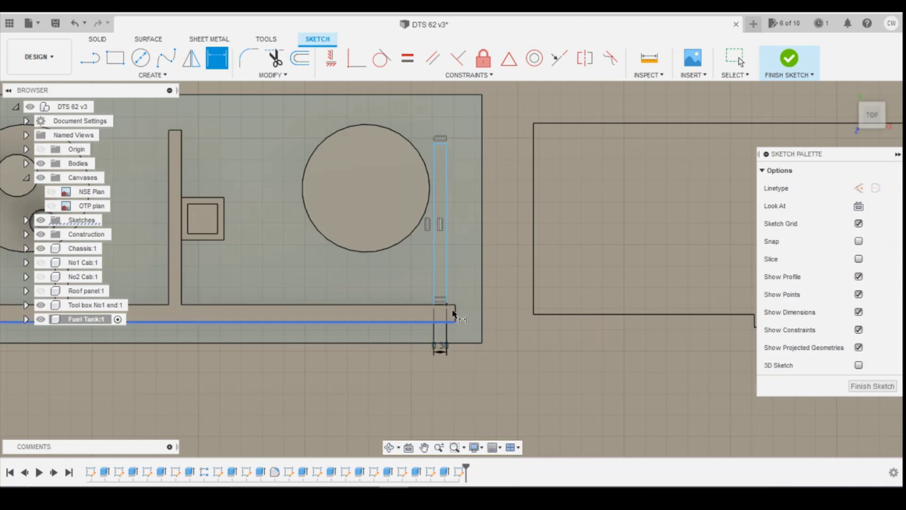
left_click(453, 305)
left_click(446, 304)
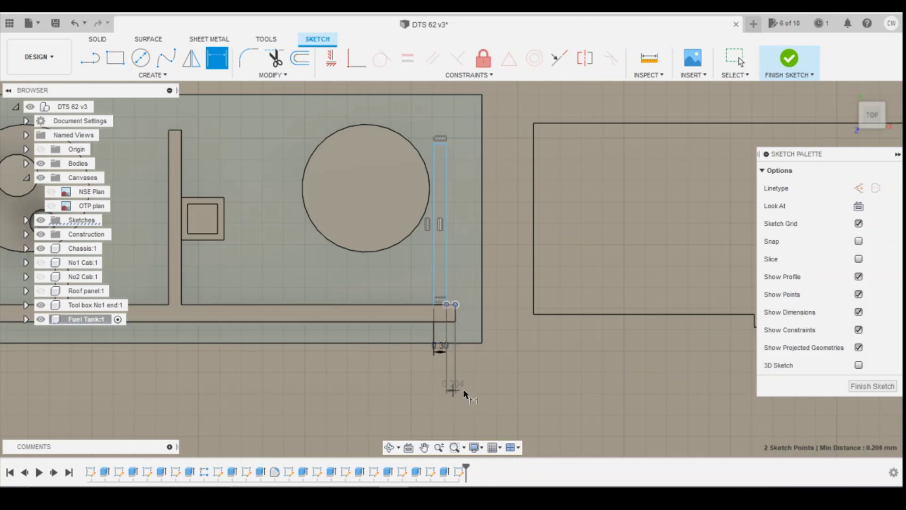
left_click(460, 385)
type("0.2")
key("Return")
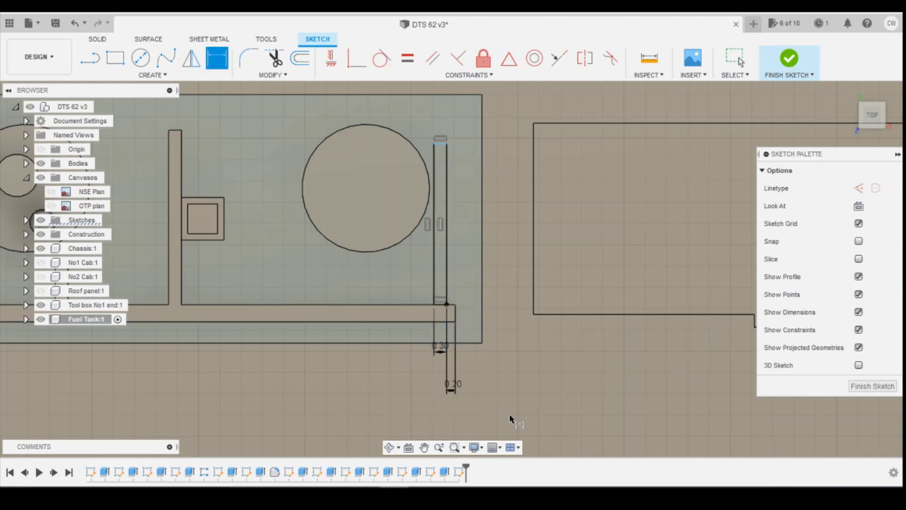
Step: Constrain the new rectangle's far end horizontally level with the far end of the cross strip beside the post
left_click(331, 60)
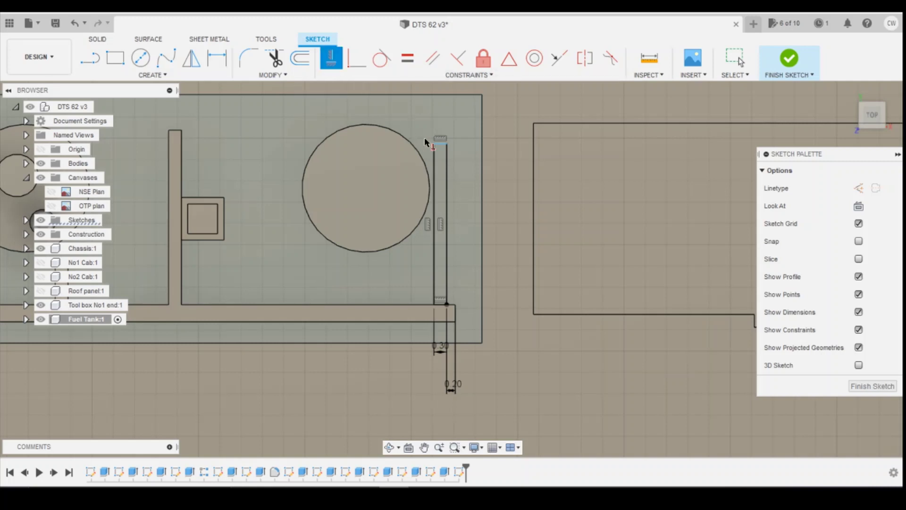
left_click(432, 142)
left_click(175, 130)
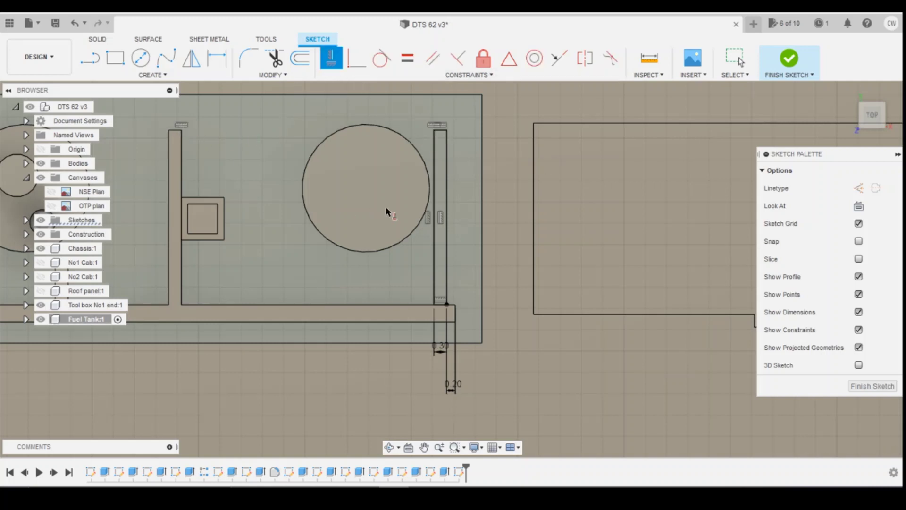
key("Escape")
Step: Extrude the new thin rectangle near the large plain circle 0.3 mm as a second long cross strip joined to the tank
left_click(438, 175)
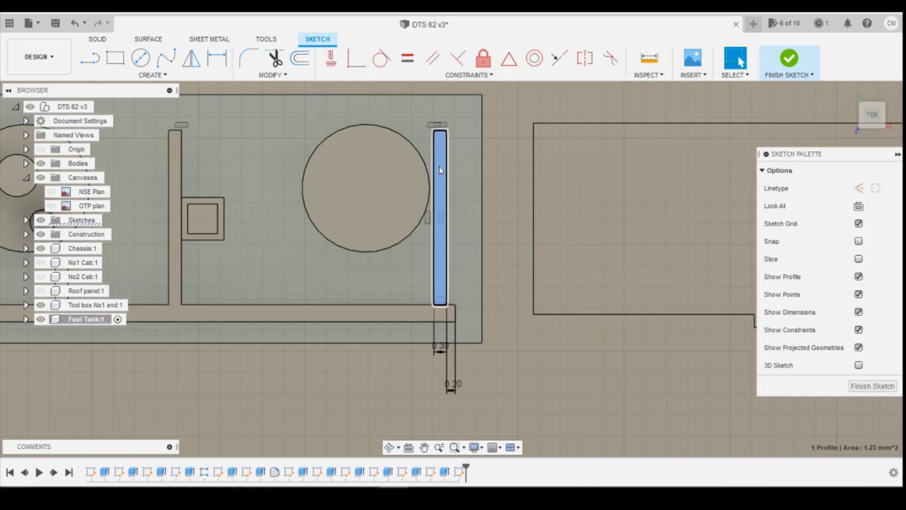
right_click(441, 170)
left_click(431, 218)
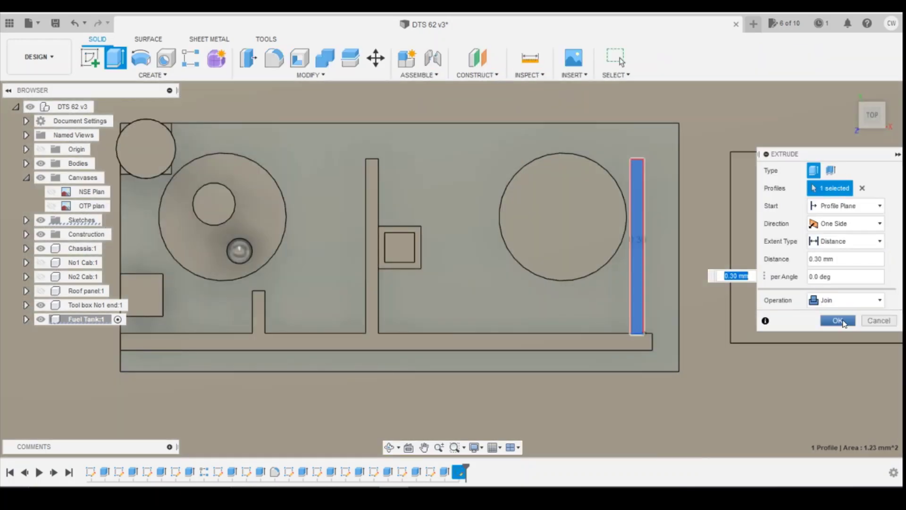
left_click(837, 320)
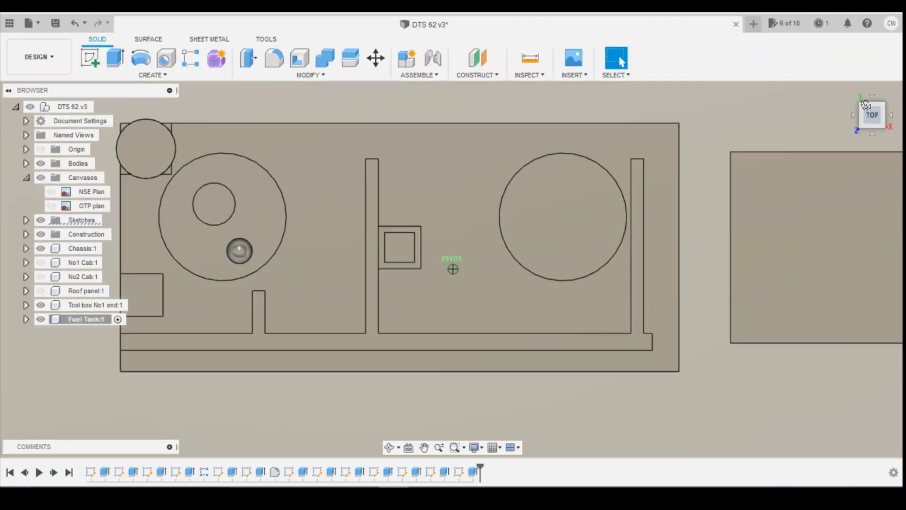
Step: Check the reference photo of the tank top, and sketch a 1 mm diameter circle centred on the large plain disc
left_click_drag(864, 103, 823, 142)
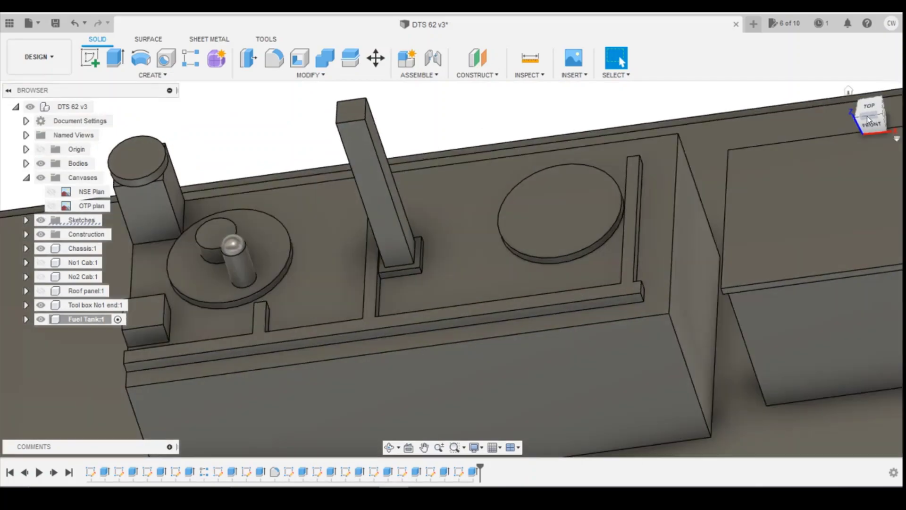
key("alt+Tab")
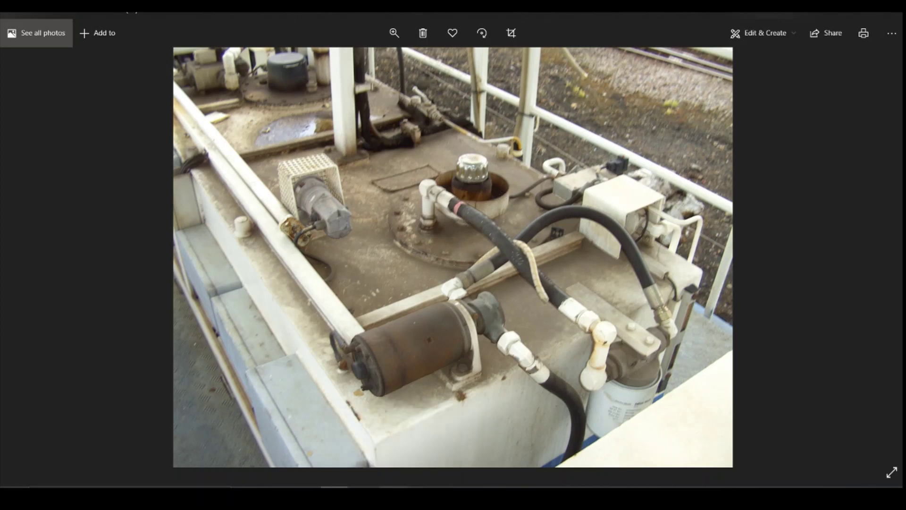
key("alt+Tab")
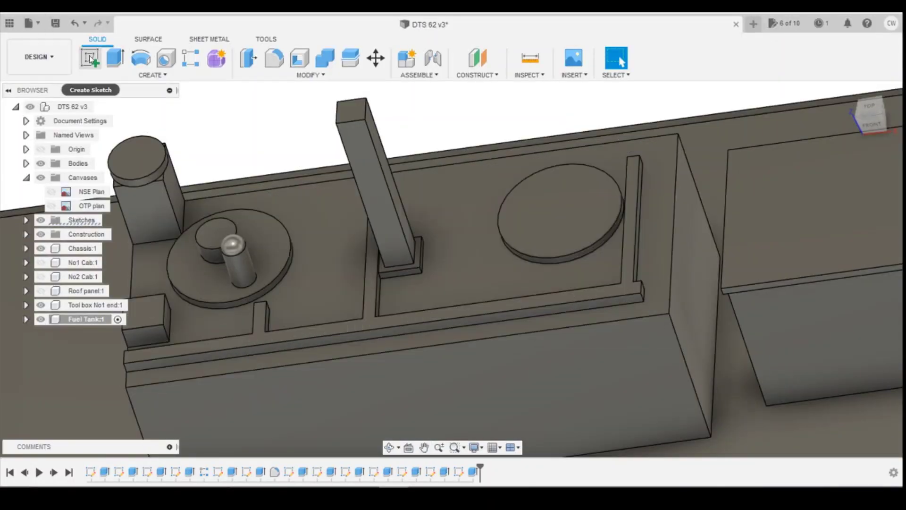
left_click(90, 59)
left_click(567, 219)
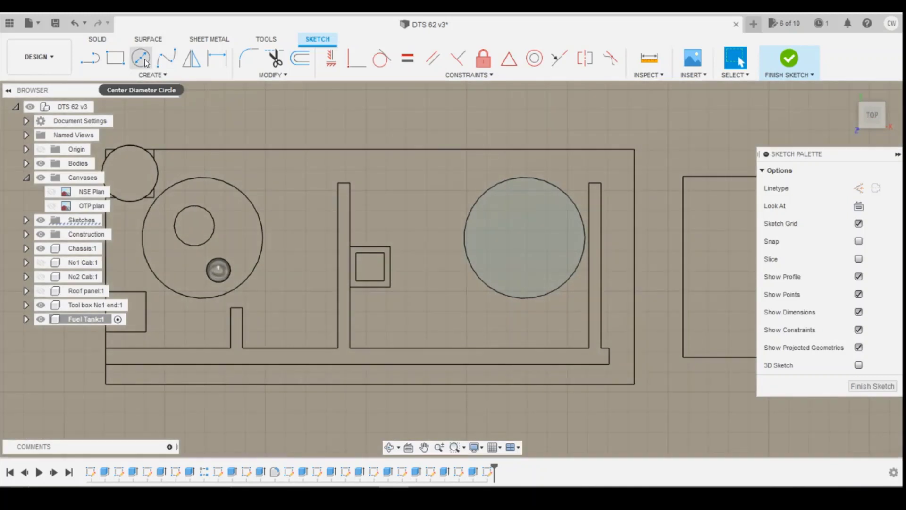
left_click(140, 59)
left_click(524, 237)
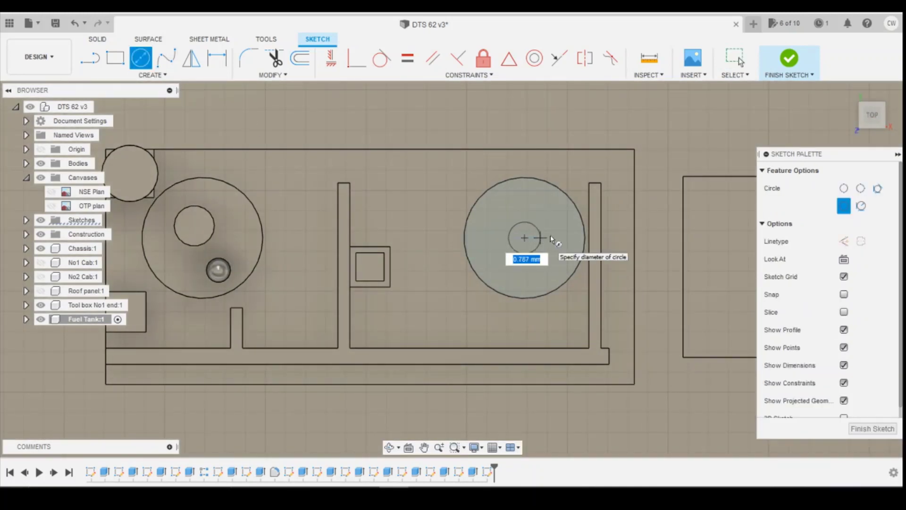
type("1")
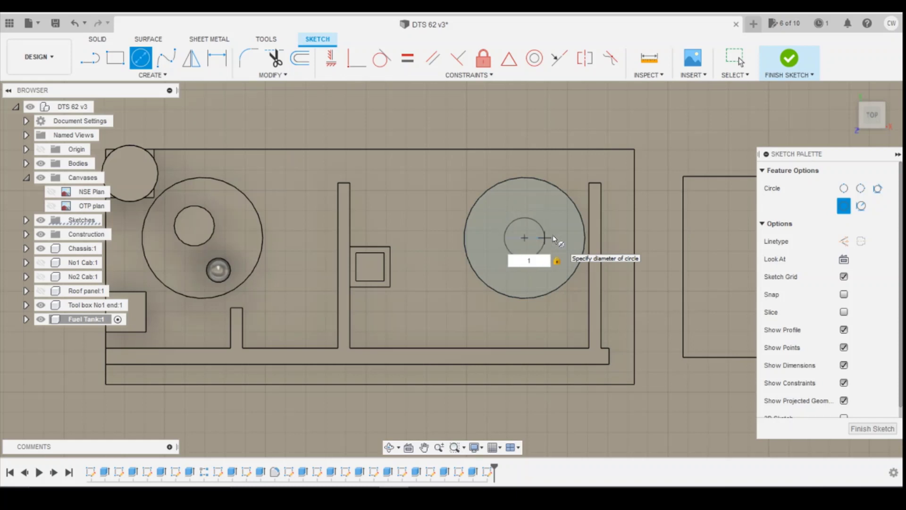
key("Return")
key("Escape")
Step: Extrude the 1 mm circle 0.5 mm upward as a round boss joined to the disc
scroll(531, 233, "up", 3)
left_click(530, 227)
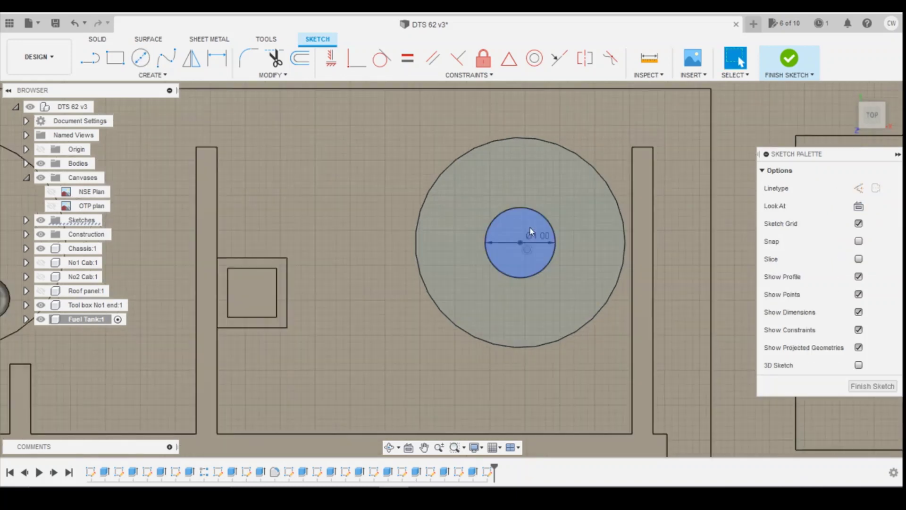
right_click(530, 228)
left_click(516, 277)
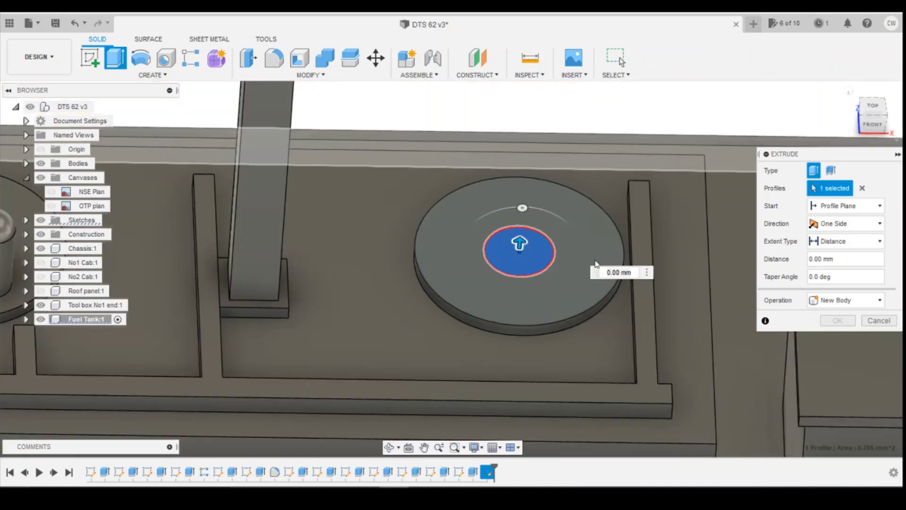
left_click_drag(519, 242, 527, 216)
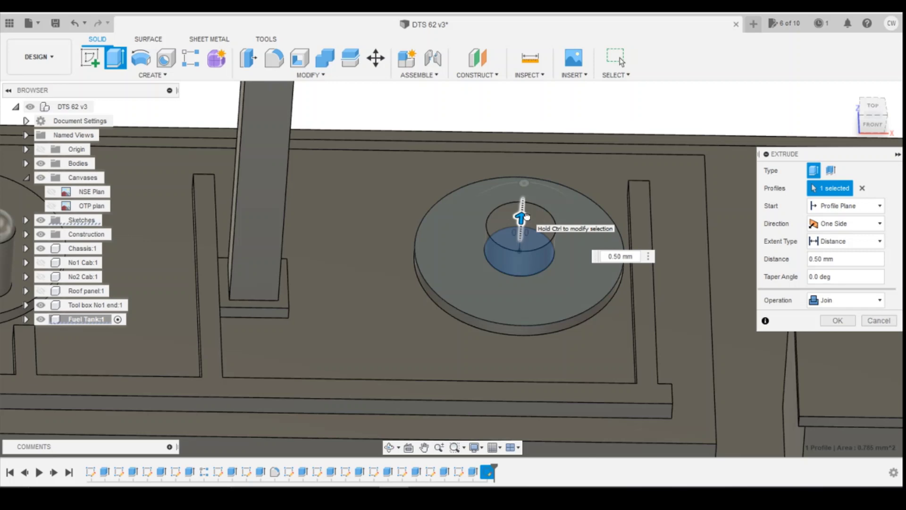
left_click(838, 320)
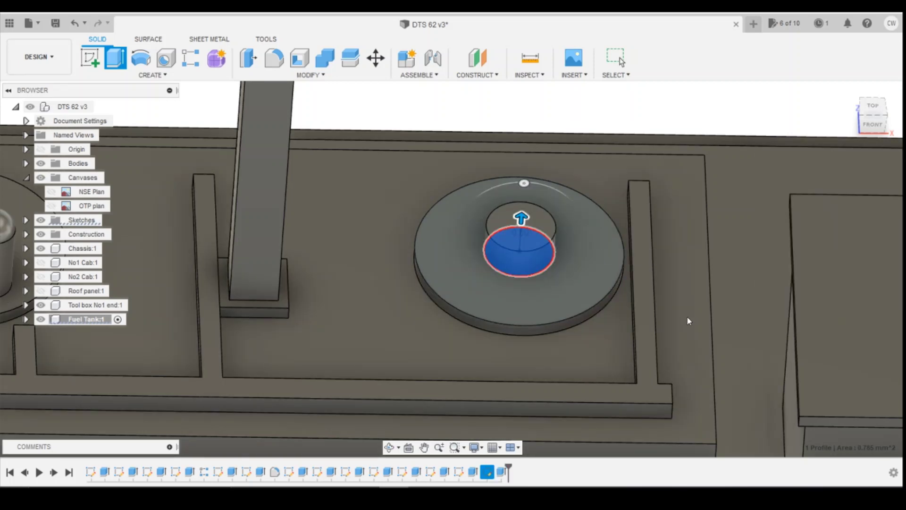
left_click(688, 321)
Step: Sketch a 0.6 mm diameter circle centred on the top face of the new round boss
left_click(90, 57)
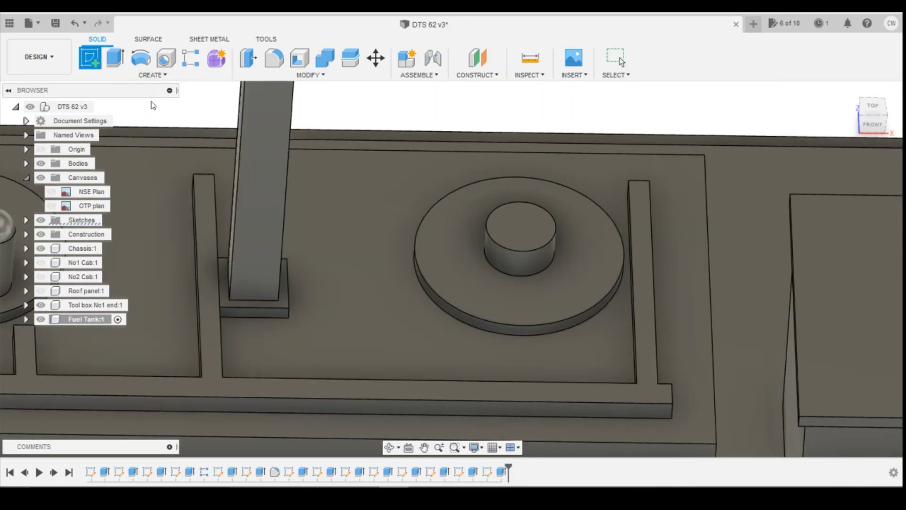
left_click(522, 225)
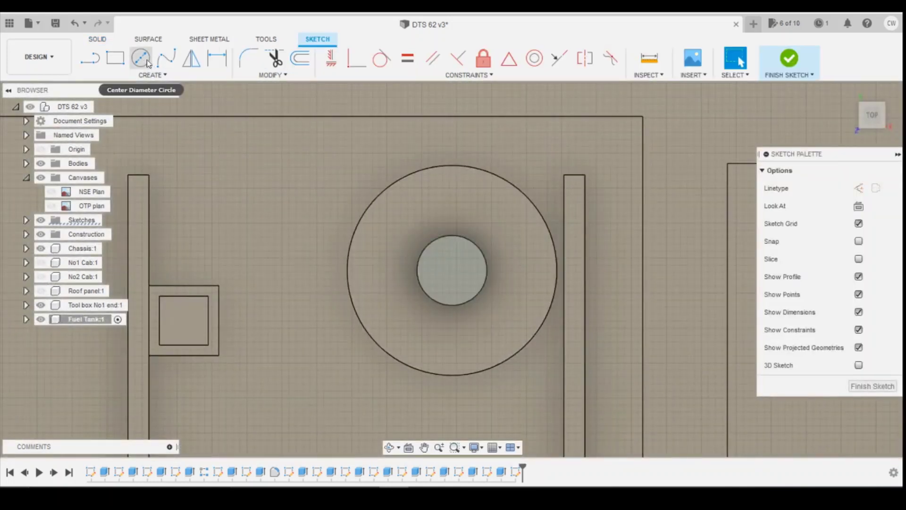
left_click(148, 62)
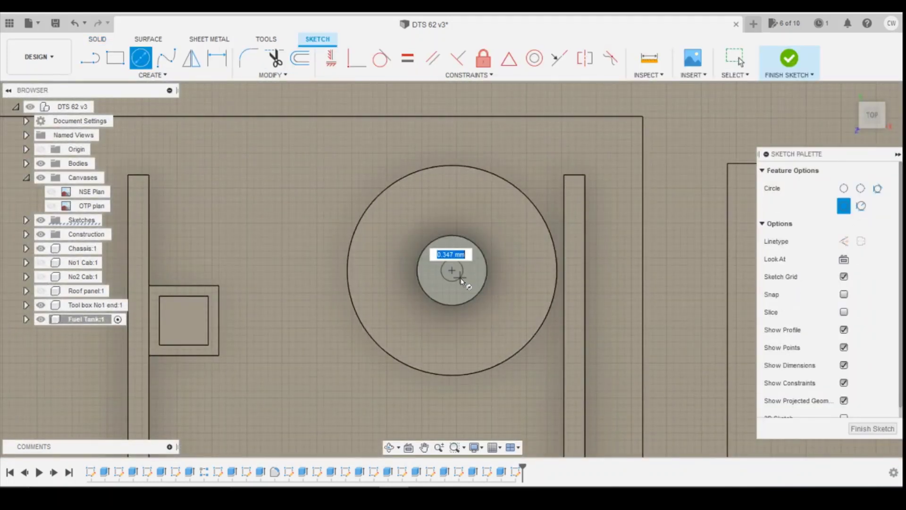
type("0.6")
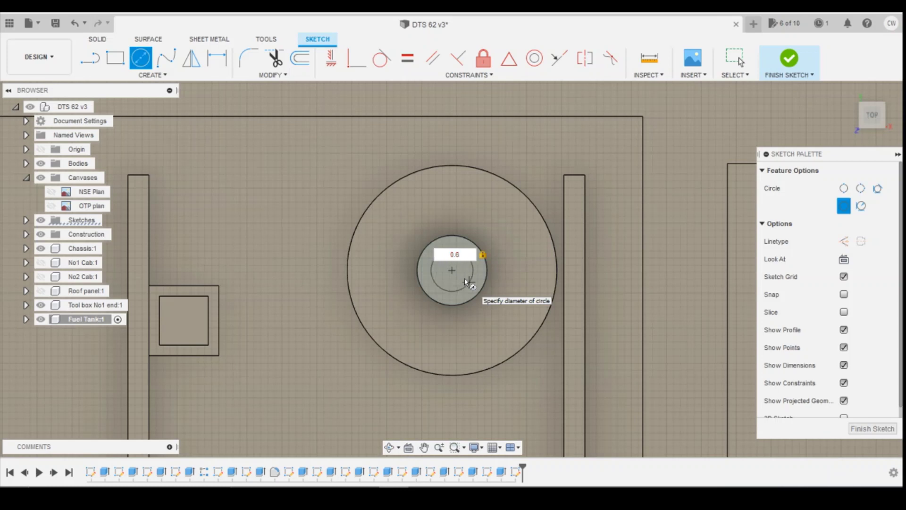
key("Return")
key("Escape")
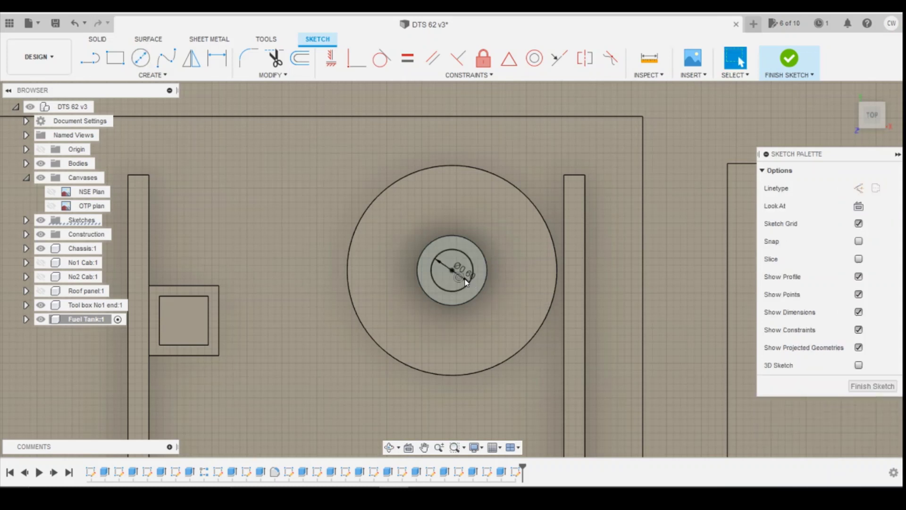
Step: Extrude the 0.6 mm circle 0.1 mm upward, joined to the round boss
left_click(448, 260)
right_click(448, 257)
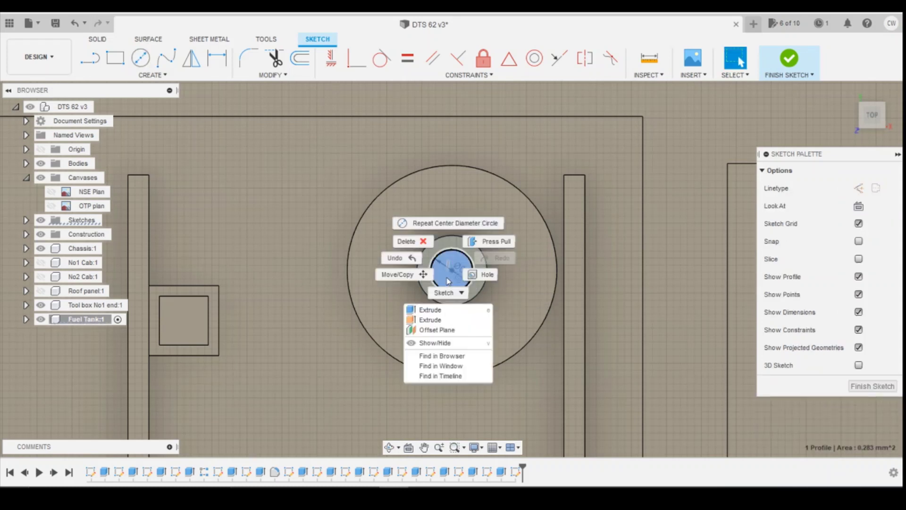
left_click(427, 364)
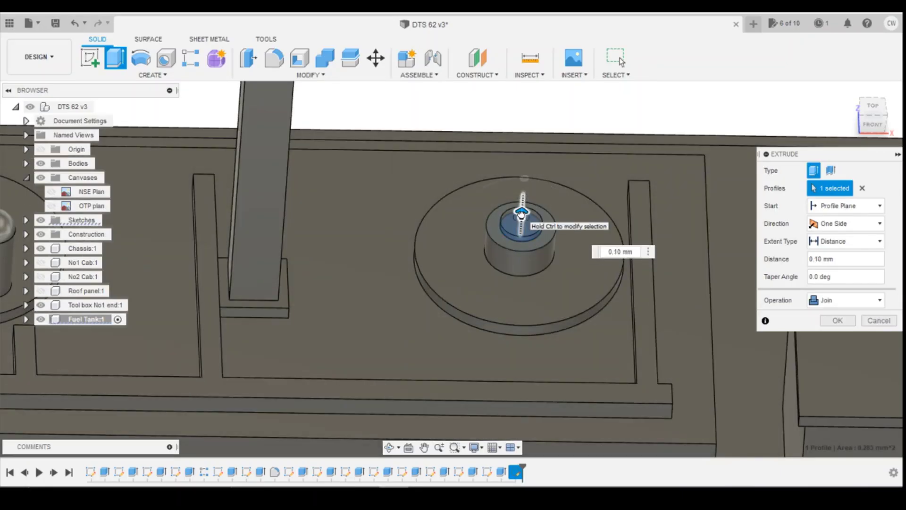
left_click_drag(522, 213, 521, 214)
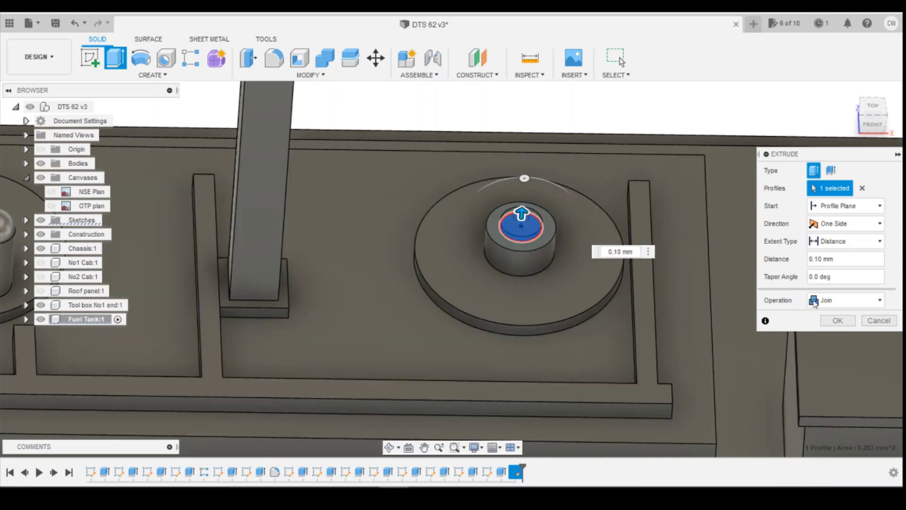
left_click(837, 321)
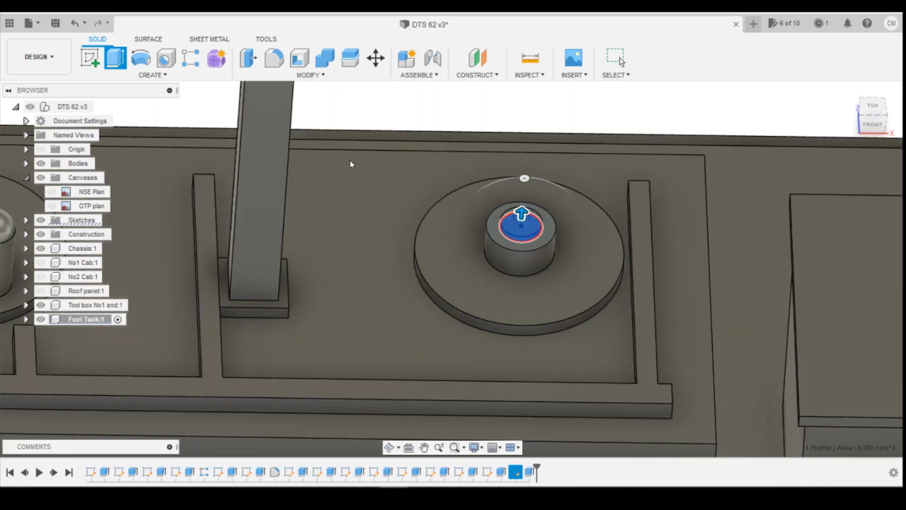
Step: Sketch a 0.4 mm diameter circle centred on top of the 0.1 mm high step on the boss
left_click(90, 58)
left_click(518, 222)
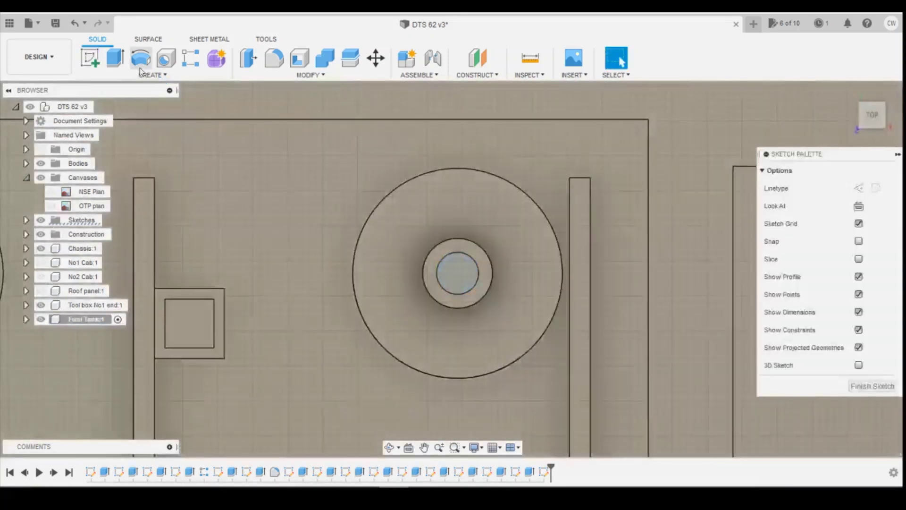
key("c")
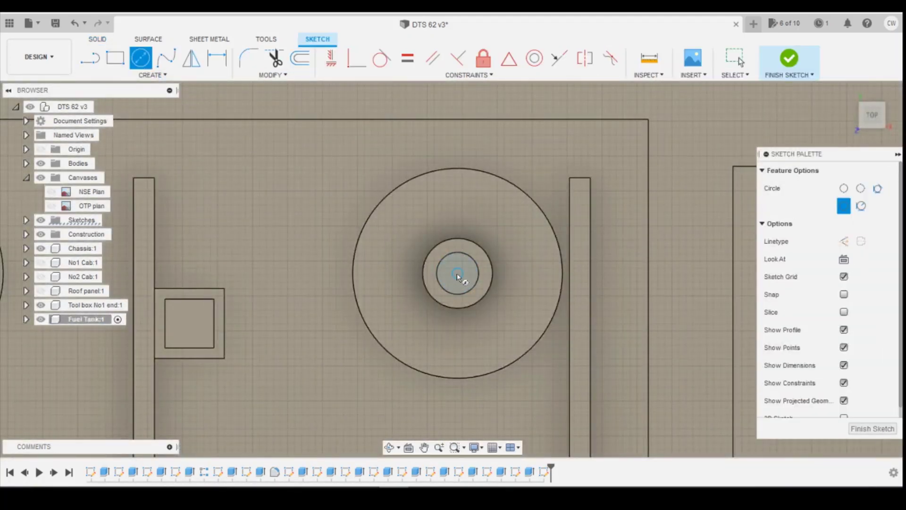
left_click(456, 273)
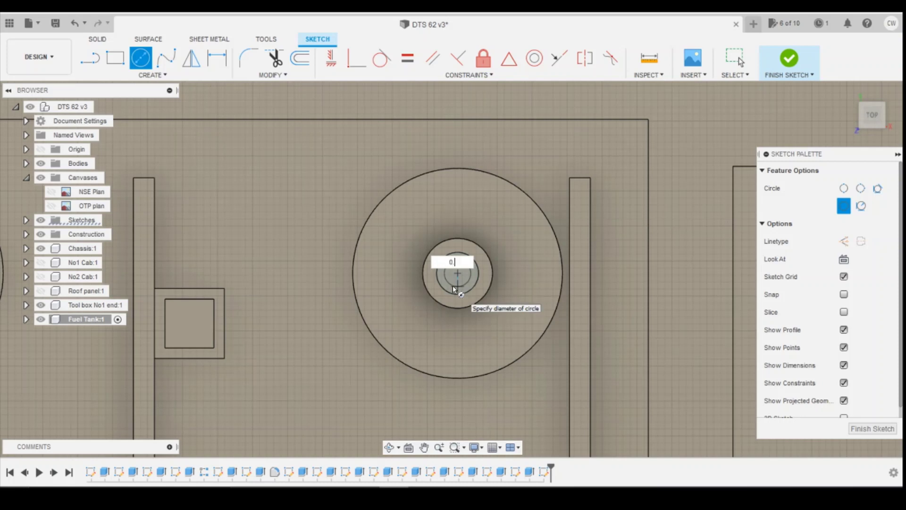
key("Return")
key("Escape")
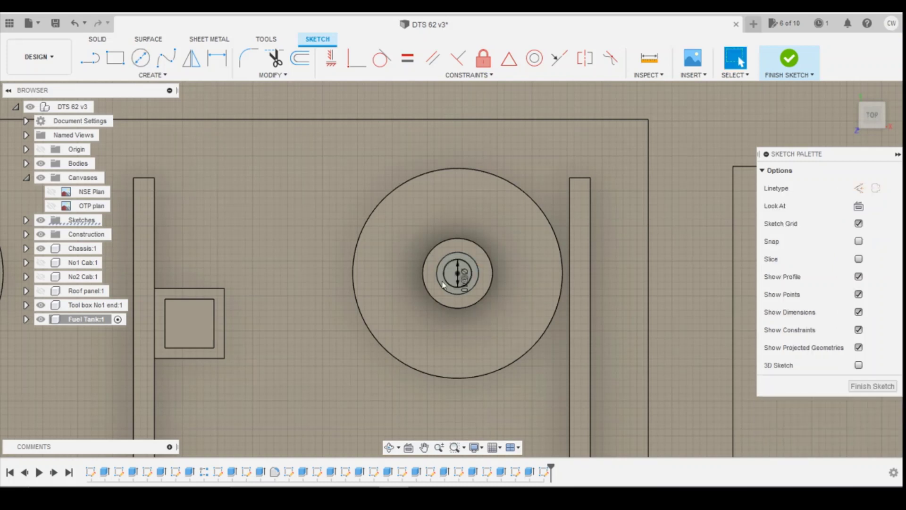
Step: Extrude the 0.4 mm circle 0.3 mm upward as a joined tip, checking the fitting's shape against the tank photo
scroll(437, 241, "up", 3)
left_click(464, 286)
right_click(463, 286)
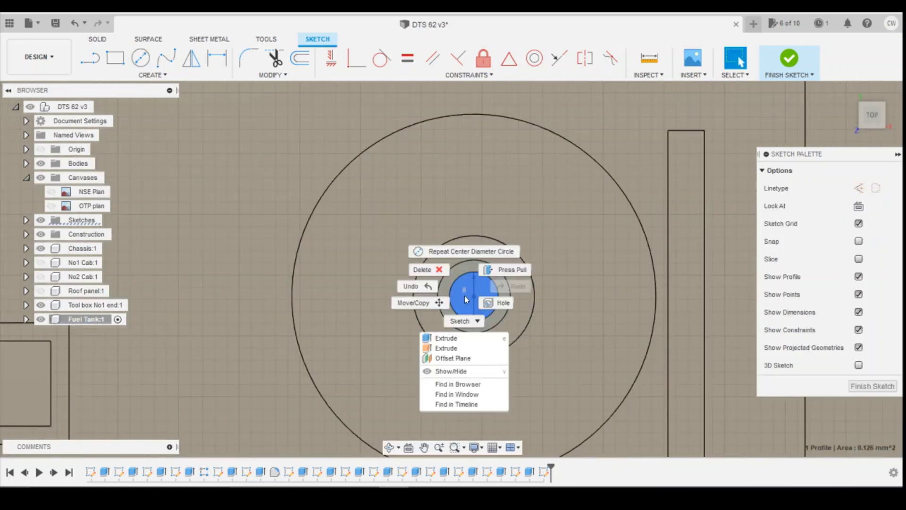
left_click(442, 338)
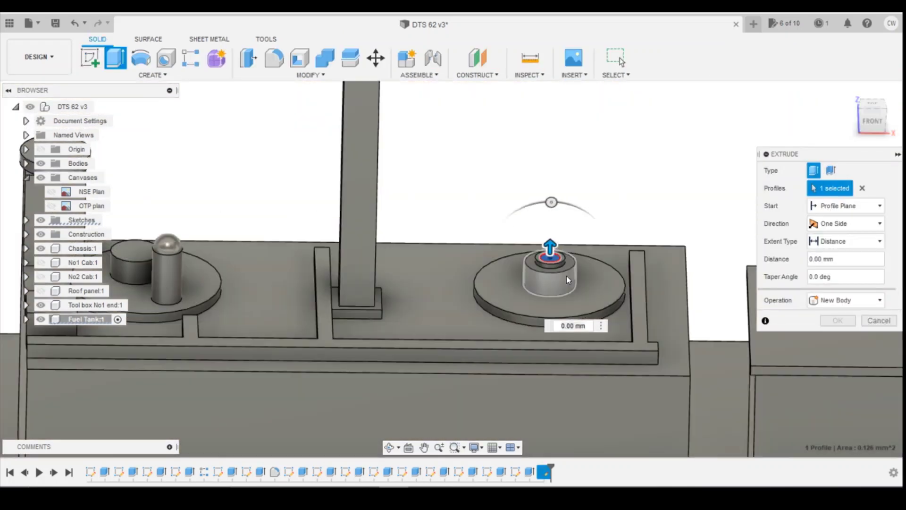
left_click_drag(551, 248, 550, 234)
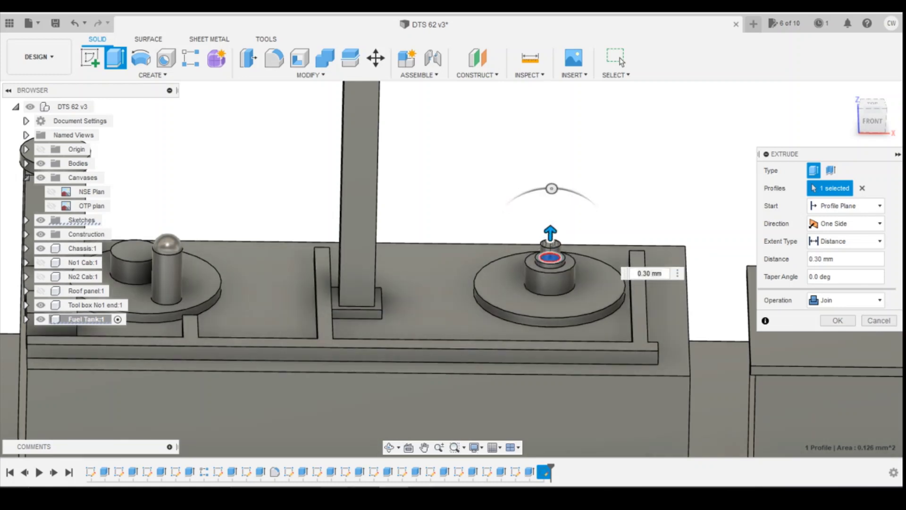
left_click(794, 452)
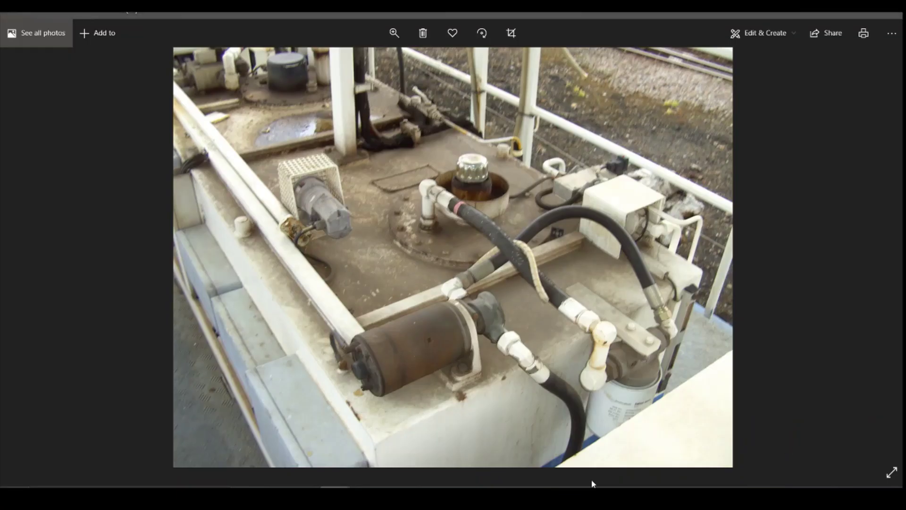
left_click(394, 495)
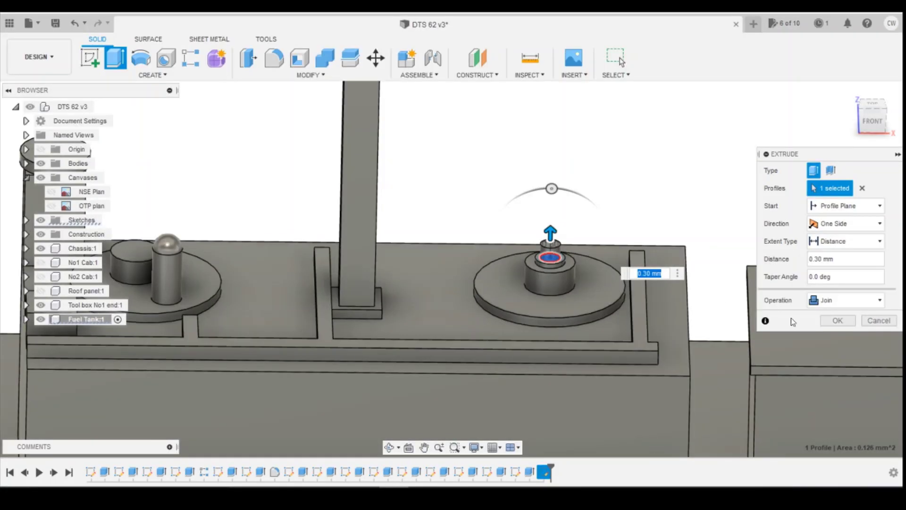
left_click(837, 320)
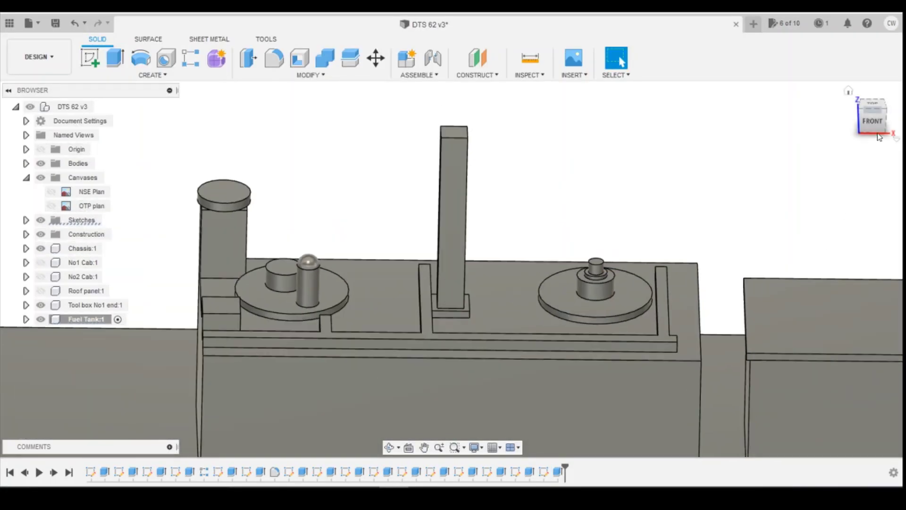
Step: Compare the modelled tank top with the close-up and wide reference photos to examine the remaining fittings and pipework
middle_click_drag(453, 269, 422, 260, "shift")
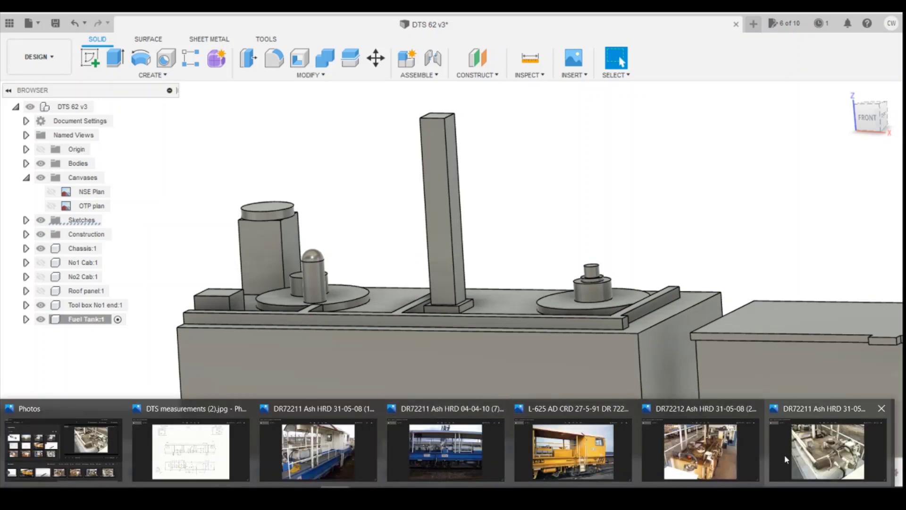
left_click(787, 455)
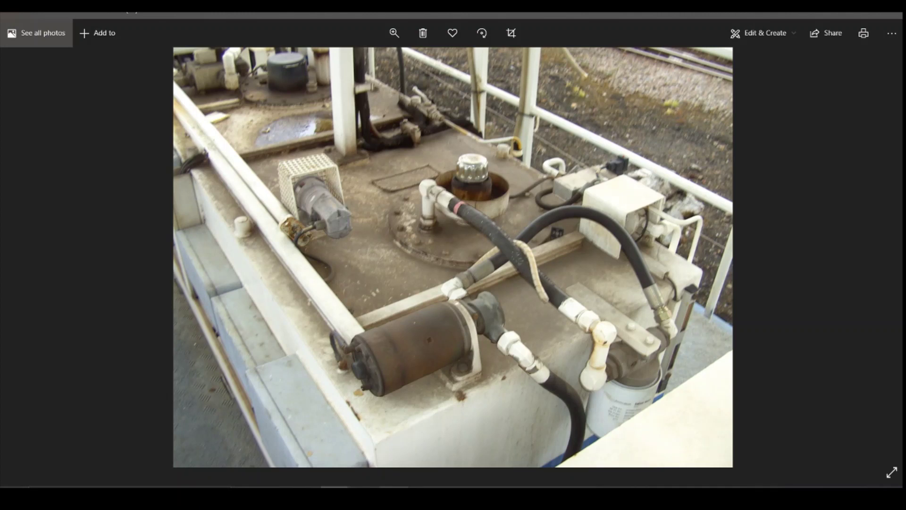
mouse_move(393, 499)
scroll(395, 359, "down", 1)
scroll(422, 346, "up", 1)
scroll(422, 347, "down", 1)
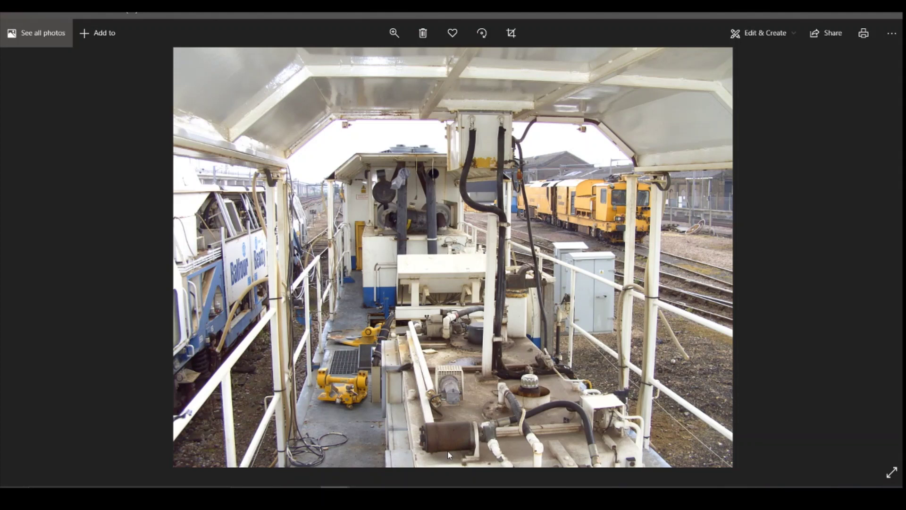
left_click(411, 486)
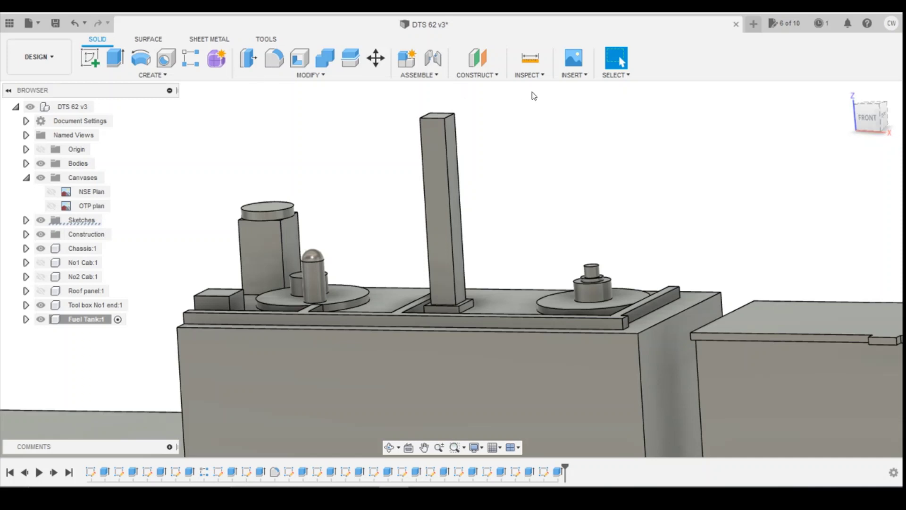
Step: Create a construction plane offset slightly inward from the fuel tank's front face, checking its position against the tank-top reference photo
middle_click_drag(802, 123, 698, 127, "shift")
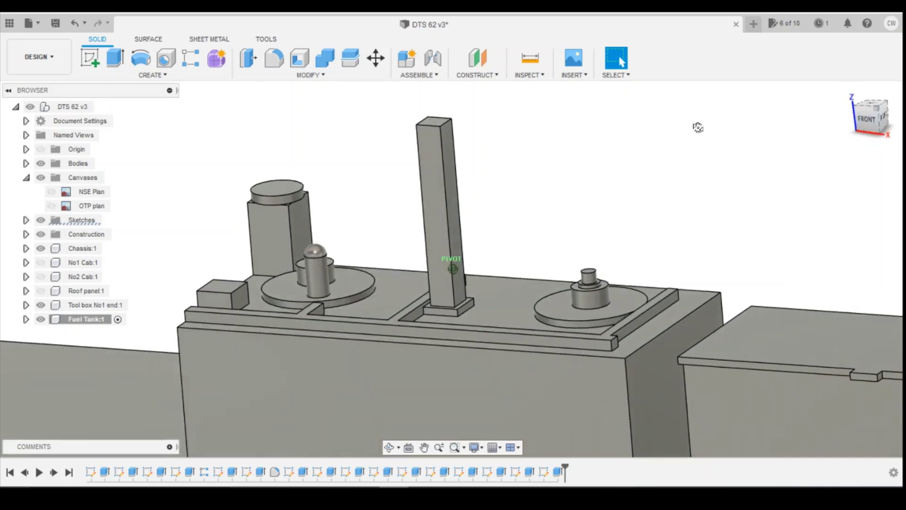
left_click(477, 58)
left_click(585, 372)
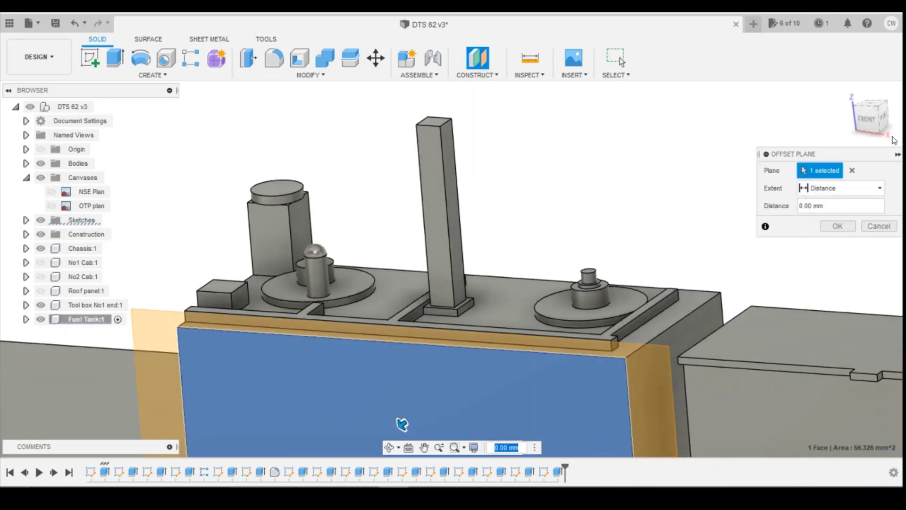
left_click(872, 106)
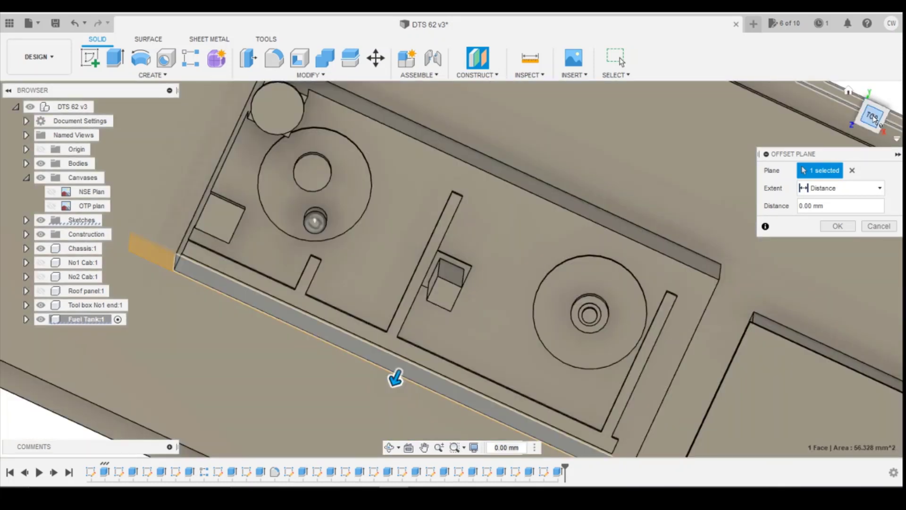
left_click(872, 118)
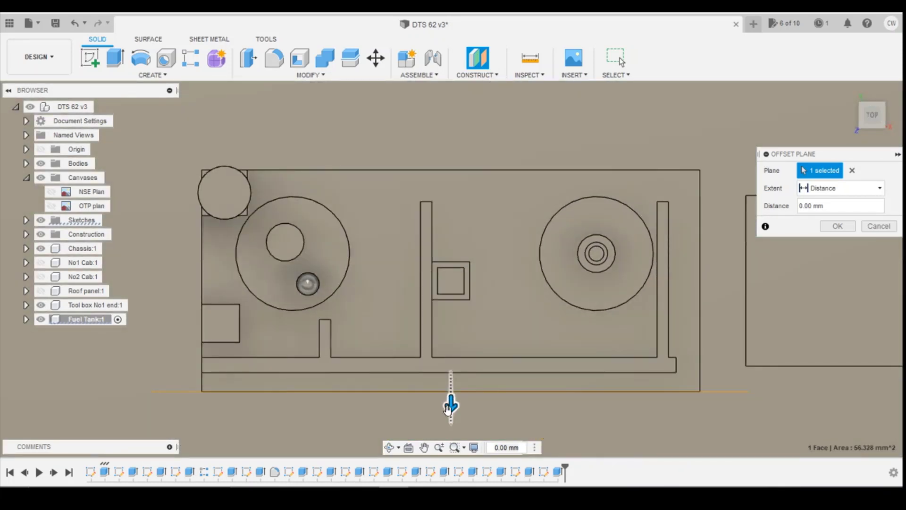
left_click_drag(448, 408, 450, 341)
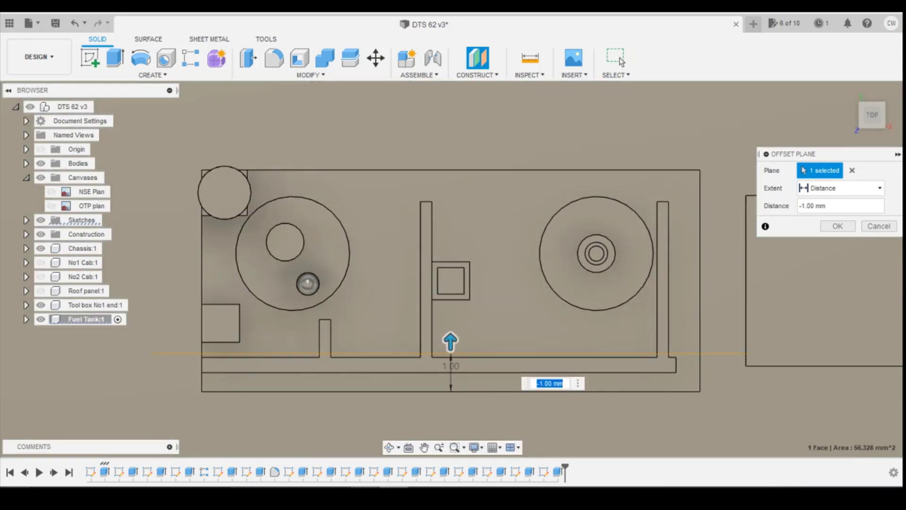
left_click(810, 455)
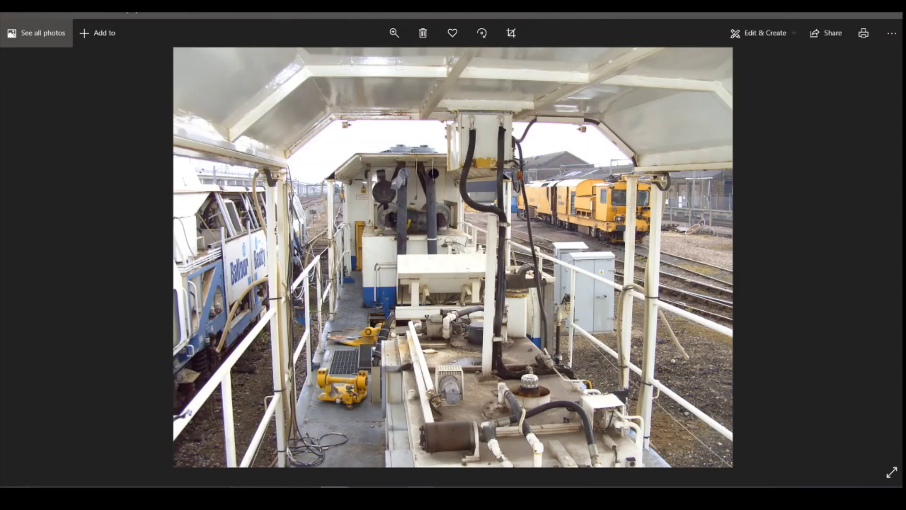
mouse_move(364, 499)
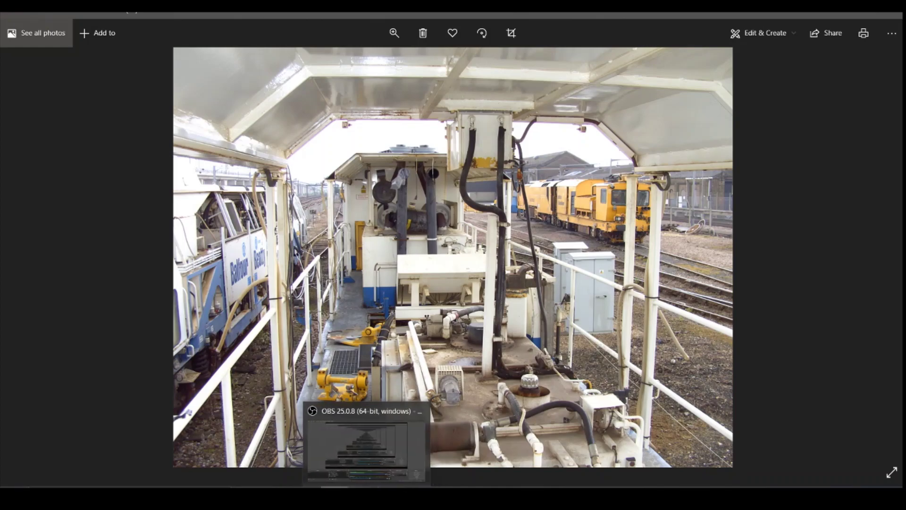
left_click(439, 495)
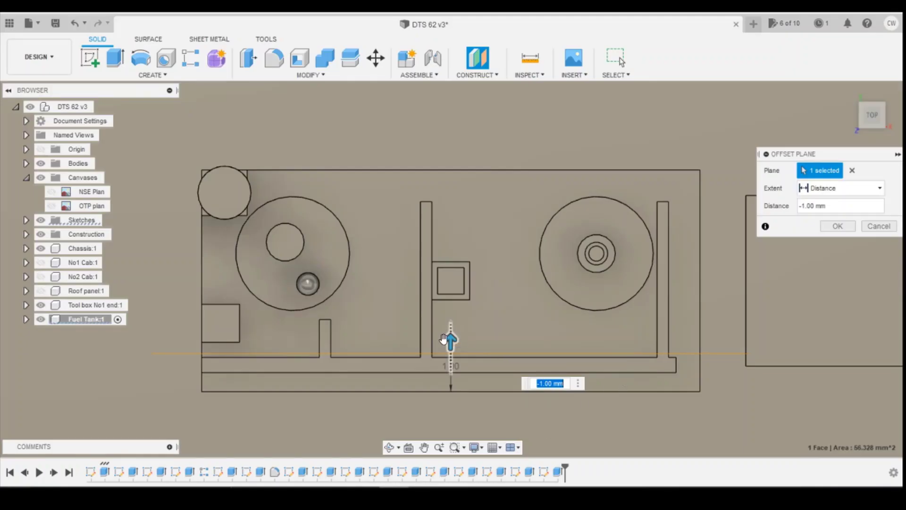
left_click_drag(450, 341, 432, 375)
scroll(454, 362, "up", 3)
scroll(541, 357, "down", 2)
left_click(834, 227)
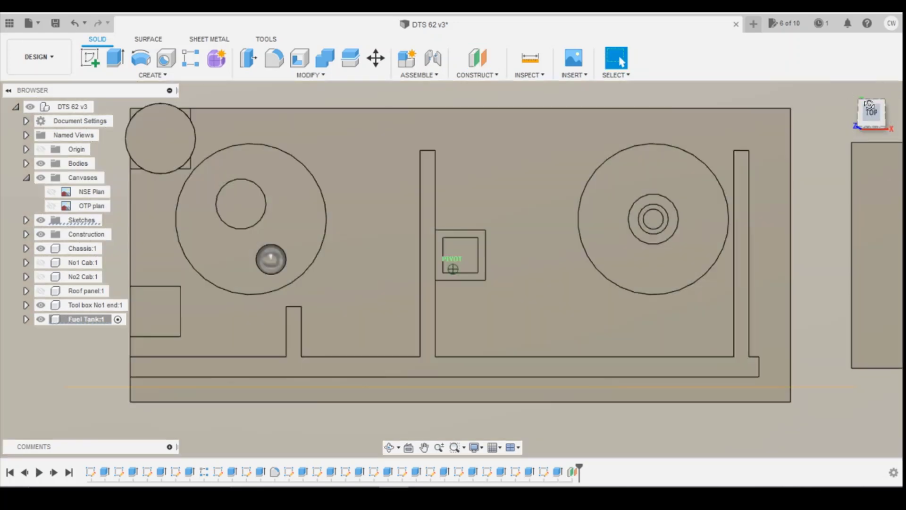
Step: On the offset plane, sketch a 0.9 mm diameter circle above the tank top at its toolbox-end corner, comparing it with the reference photo
left_click_drag(869, 105, 870, 117)
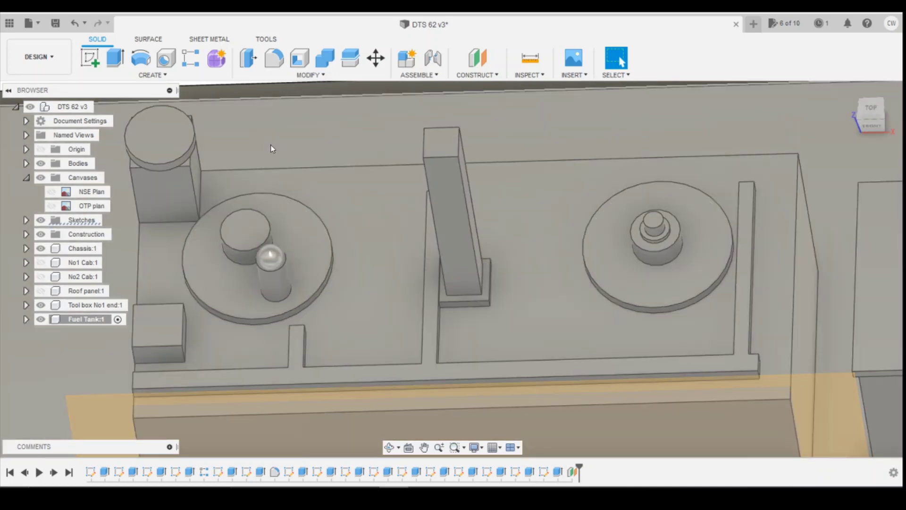
left_click(90, 58)
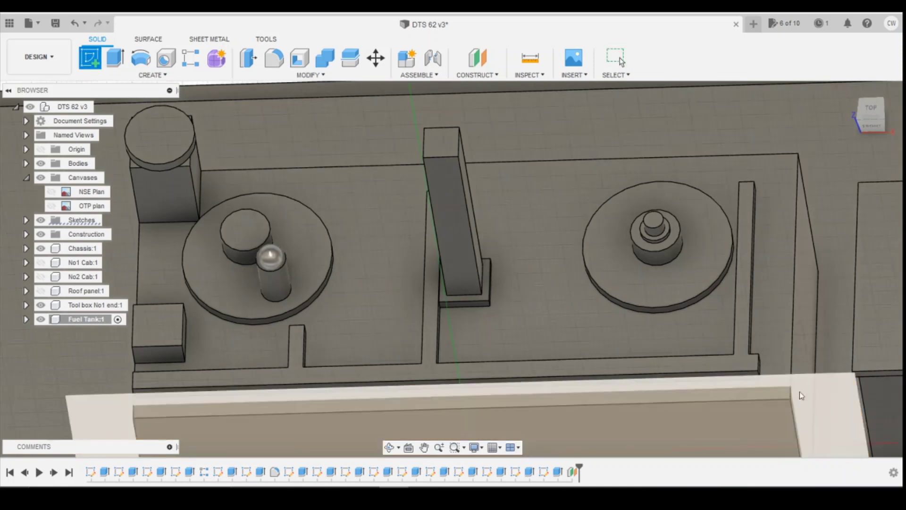
left_click(801, 394)
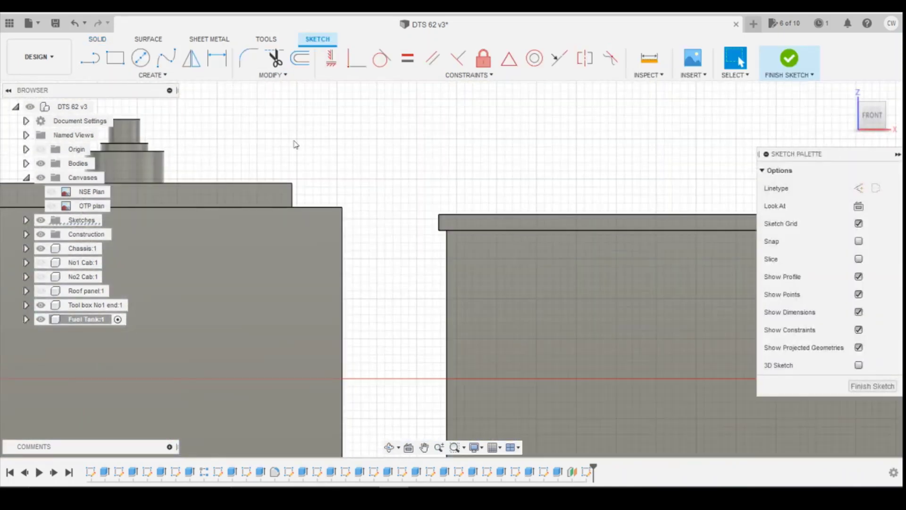
left_click(141, 57)
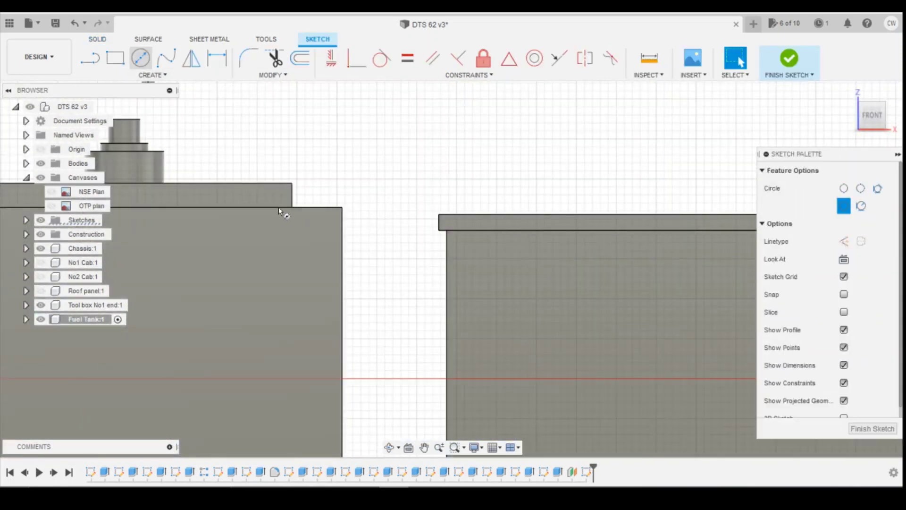
left_click(311, 183)
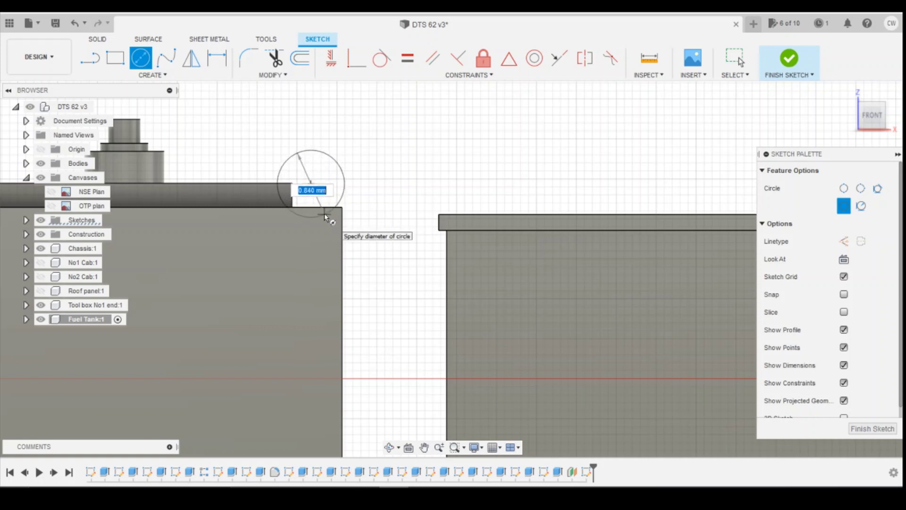
type("0.9")
key("Tab")
key("Return")
key("Escape")
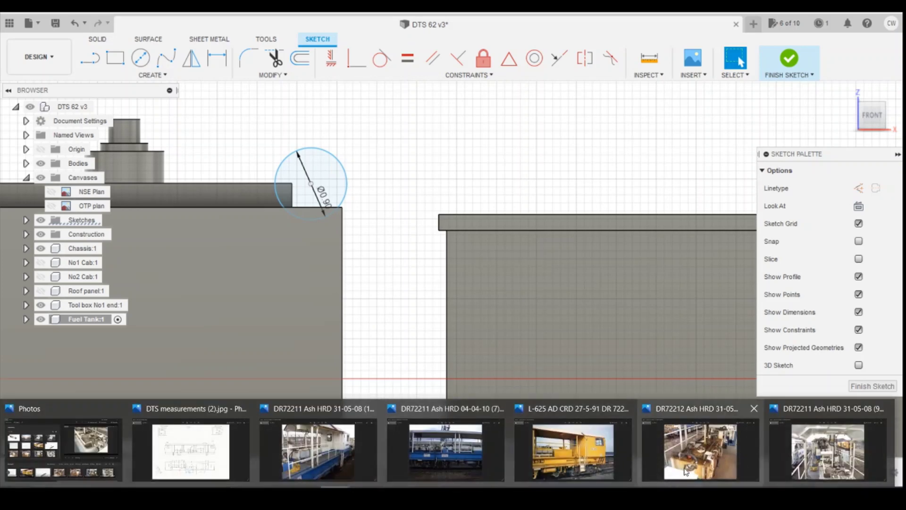
left_click(825, 451)
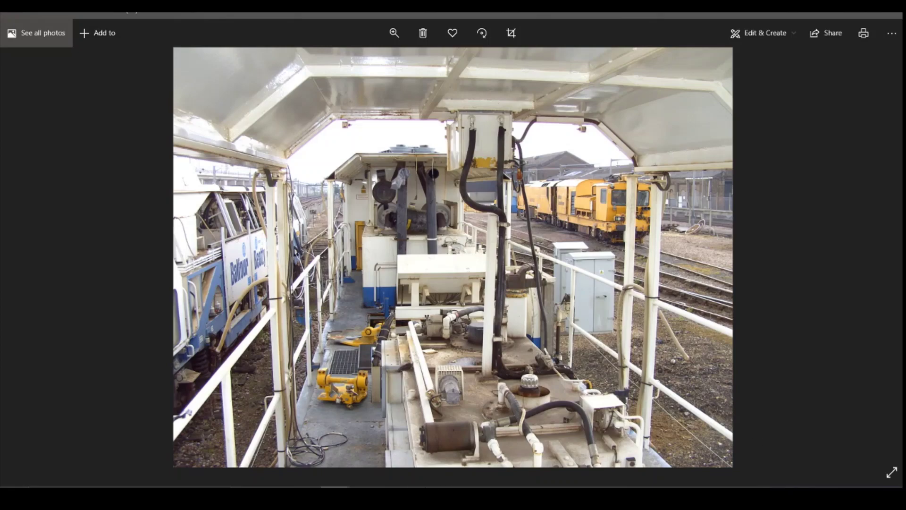
key("alt+Tab")
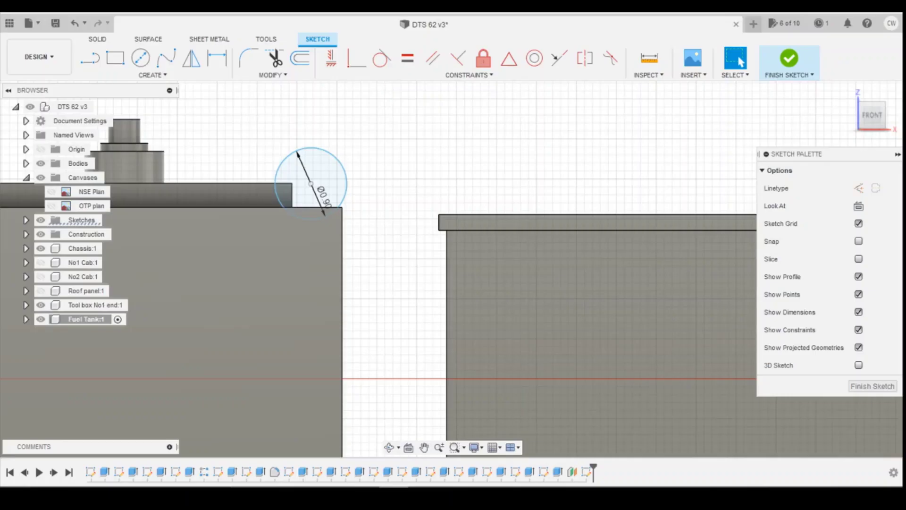
Step: Extrude the 0.9 mm circle 1.3 mm back across the tank top, using the Join operation
left_click(327, 171)
right_click(327, 172)
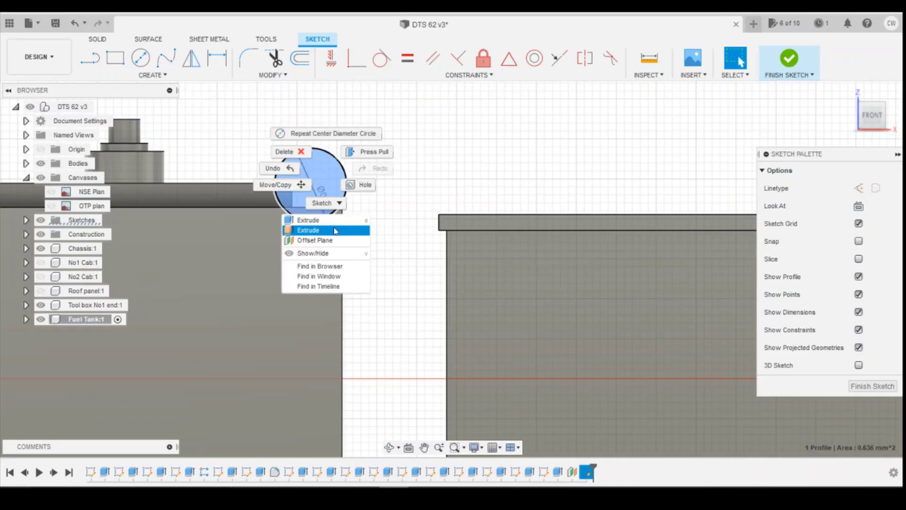
left_click(308, 230)
left_click_drag(865, 117, 859, 131)
left_click_drag(309, 188, 334, 131)
left_click(838, 301)
left_click(838, 315)
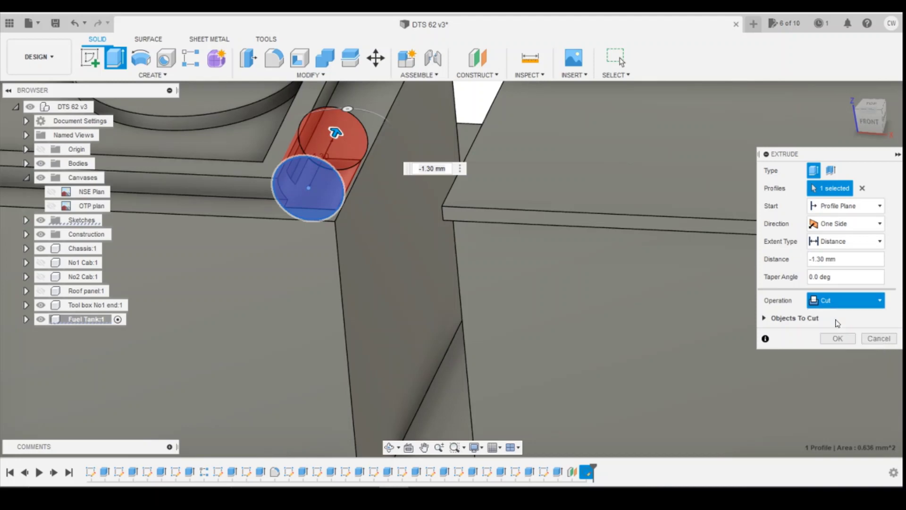
mouse_move(450, 264)
middle_mouse_down("shift")
mouse_move(529, 269)
mouse_move(483, 241)
mouse_move(523, 253)
mouse_move(486, 236)
middle_mouse_up("shift")
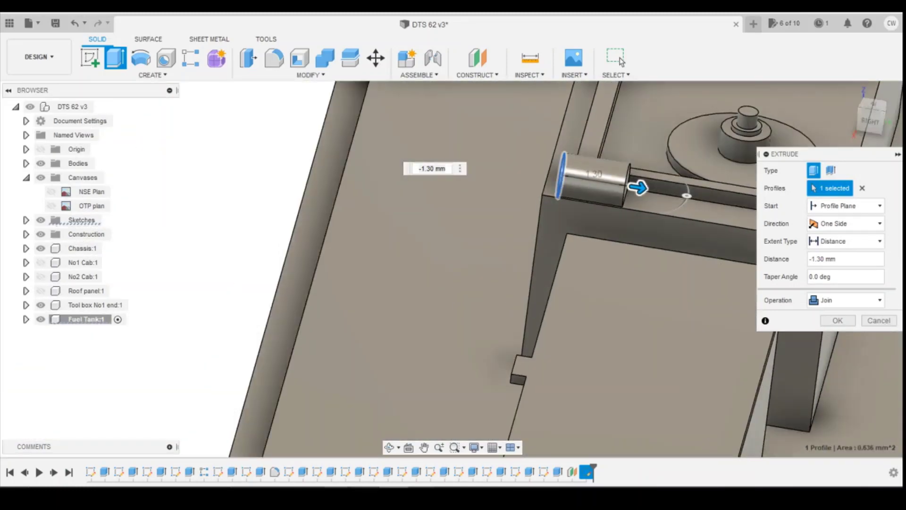
Step: Compare the cylinder with the reference photo and finish its extrusion at a length of 1.4 mm
mouse_move(334, 494)
left_click(802, 465)
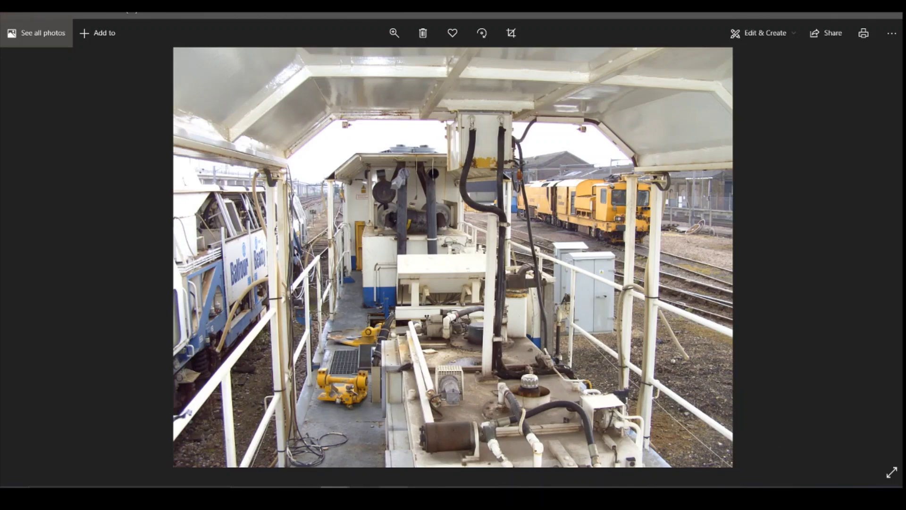
mouse_move(393, 495)
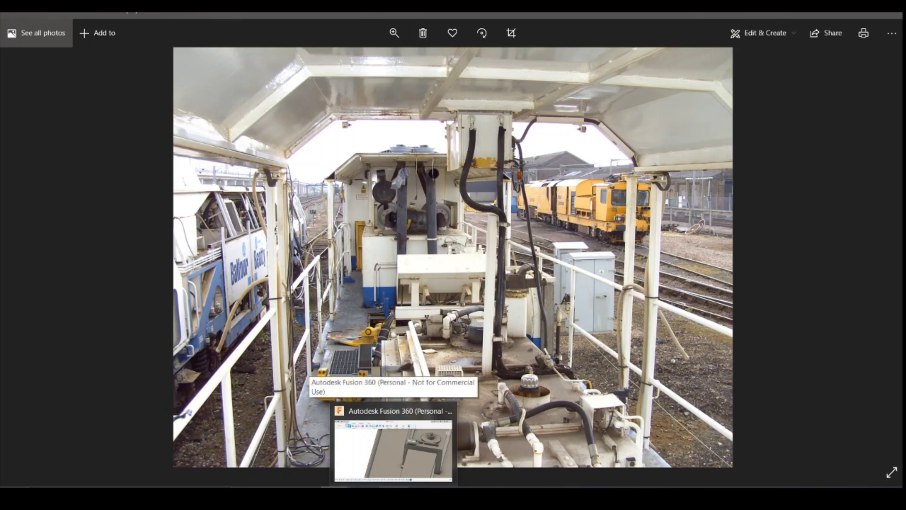
left_click(393, 449)
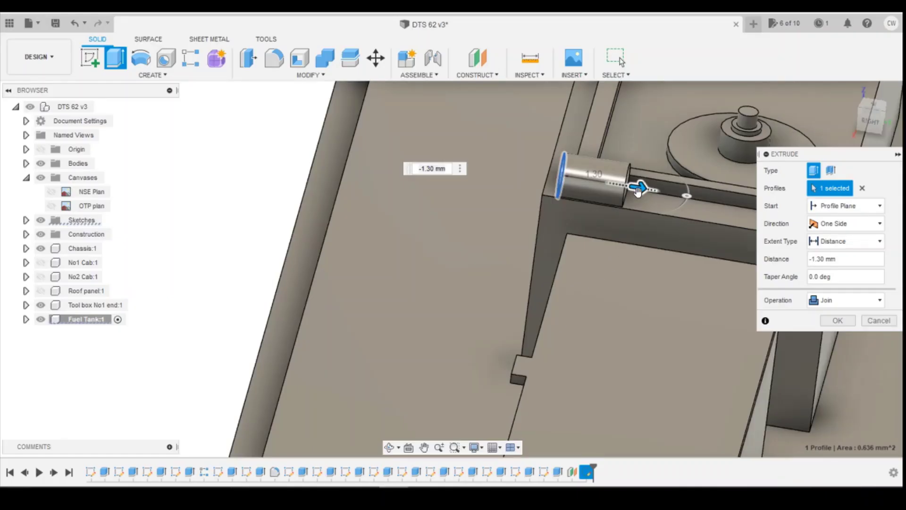
left_click_drag(644, 189, 647, 189)
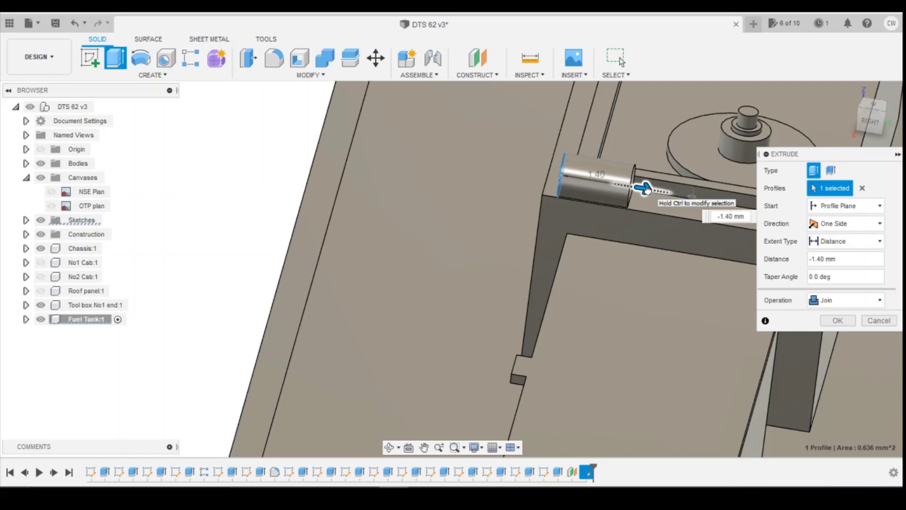
left_click(836, 323)
Step: Examine the modelled tank top and browse the wide and close-up reference photos for the remaining fittings, brackets and pipework
scroll(824, 335, "down", 5)
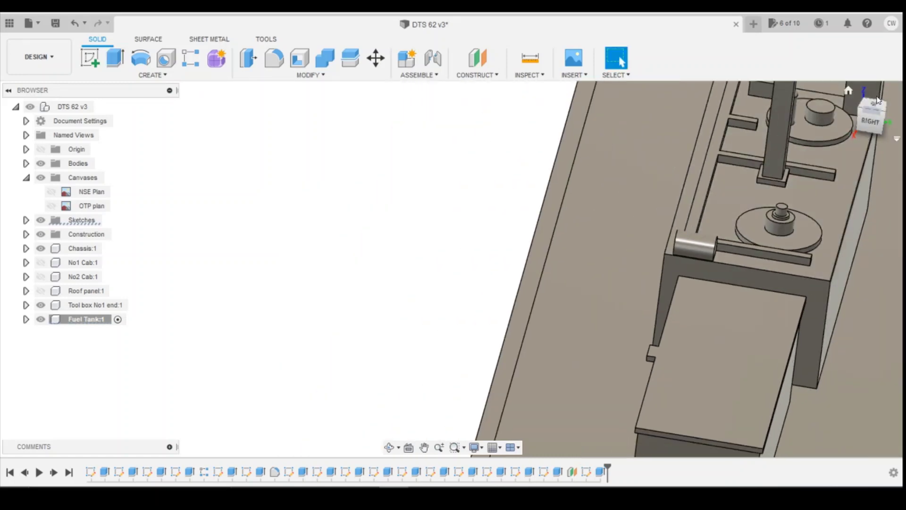
left_click(877, 100)
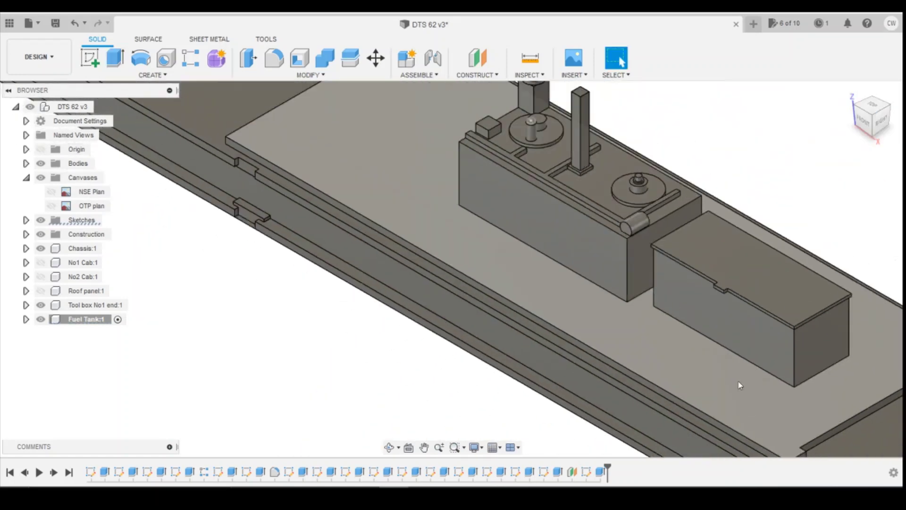
scroll(543, 236, "up", 4)
scroll(750, 250, "down", 2)
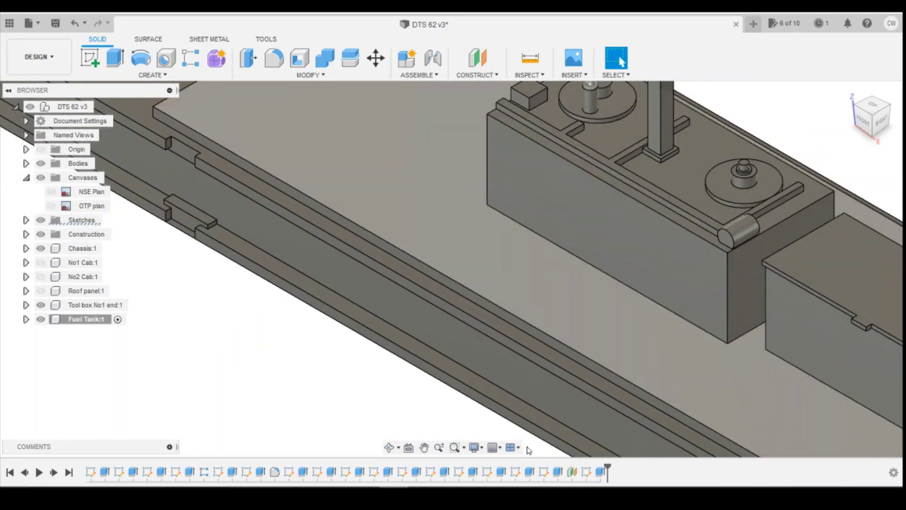
mouse_move(334, 496)
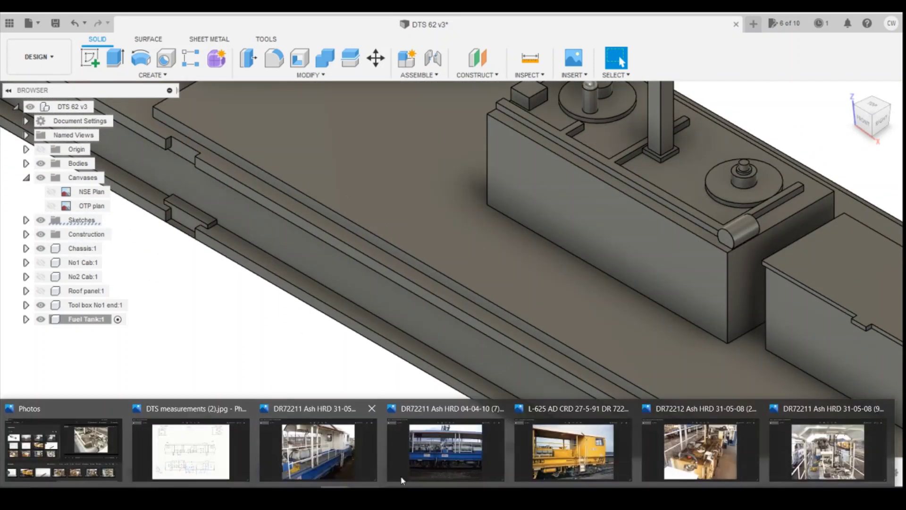
left_click(822, 468)
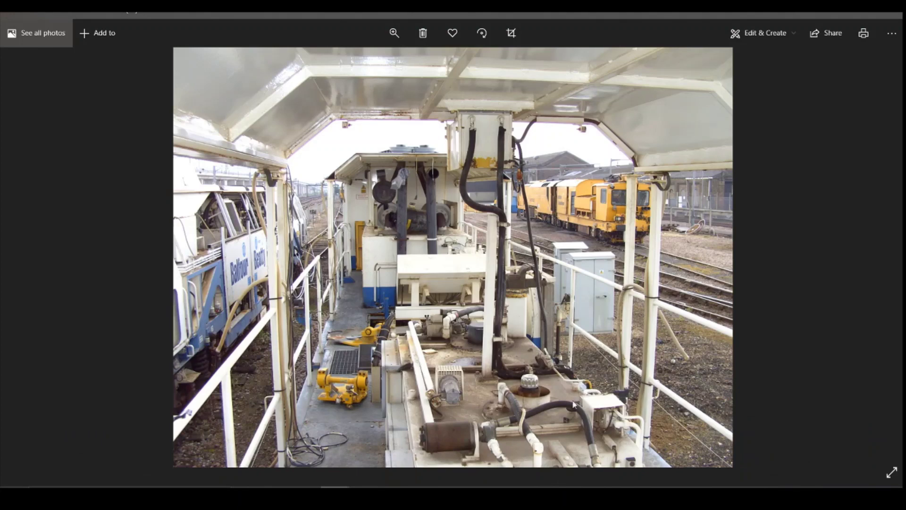
key("Right")
key("Right")
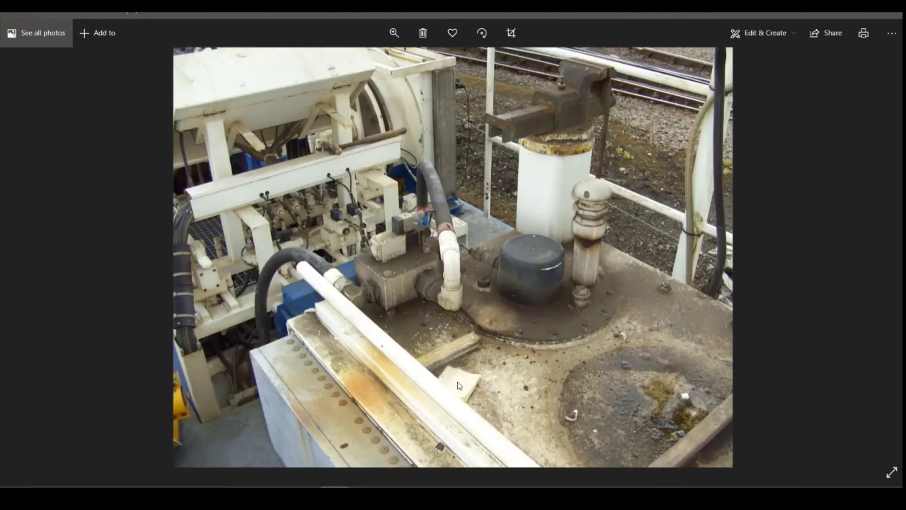
key("Right")
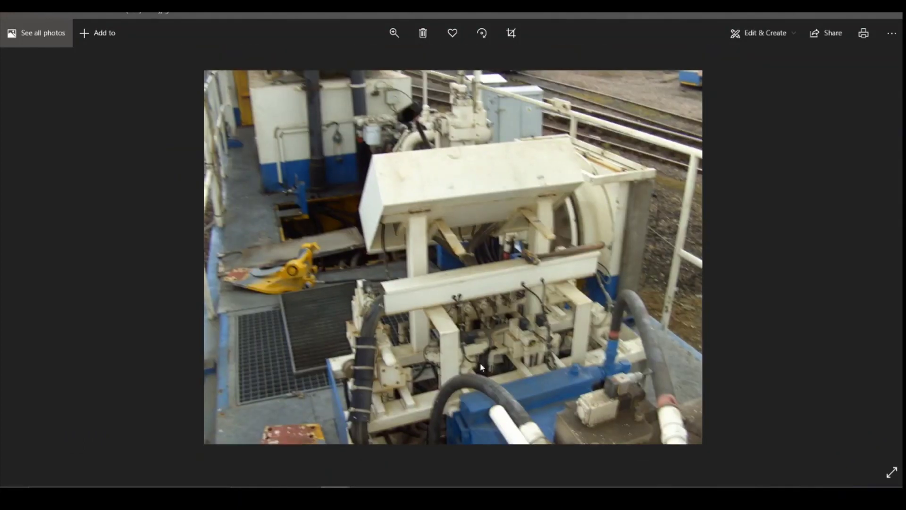
key("Right")
key("Right")
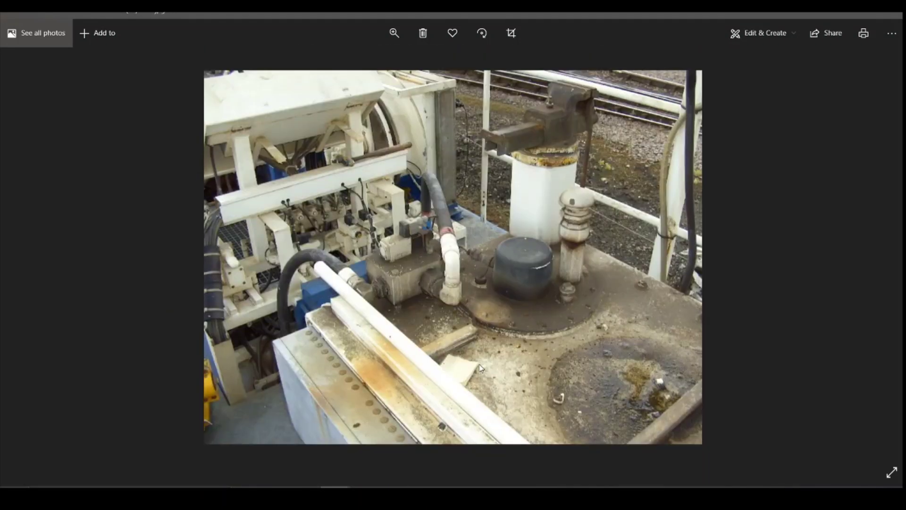
key("Right")
key("Right")
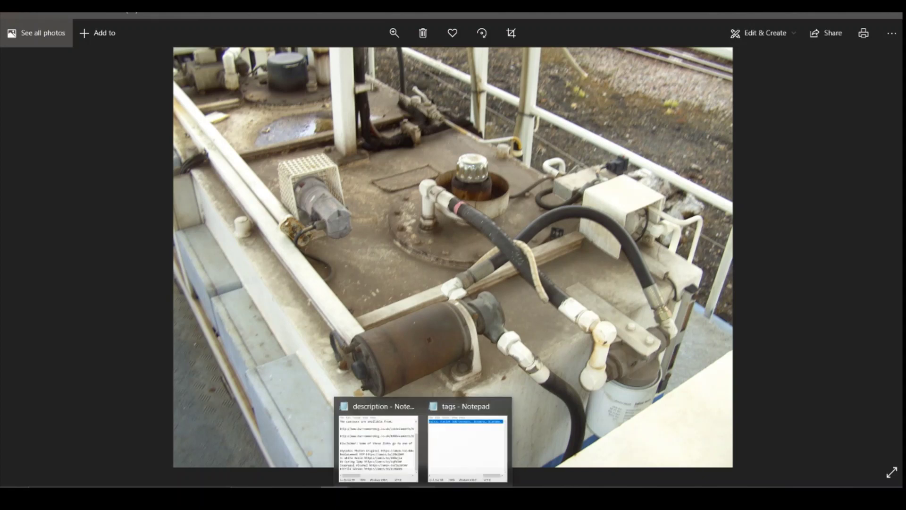
left_click(393, 496)
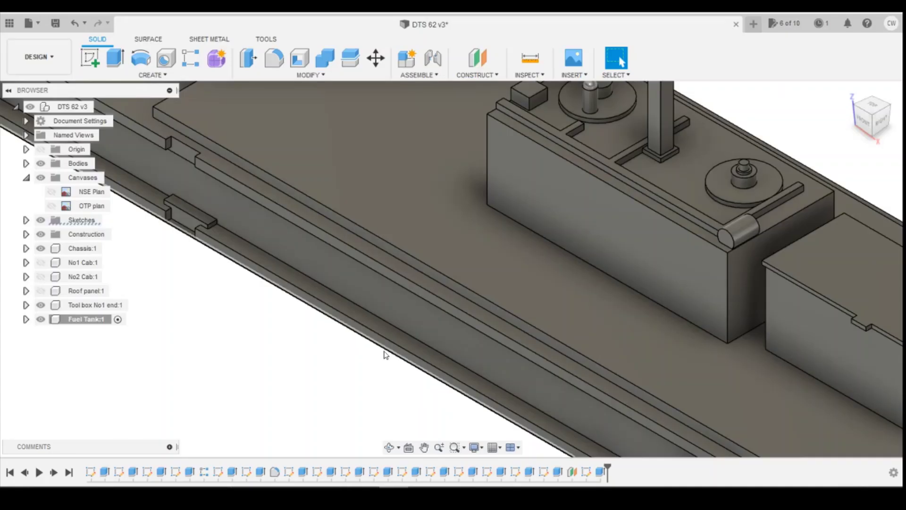
scroll(384, 354, "down", 3)
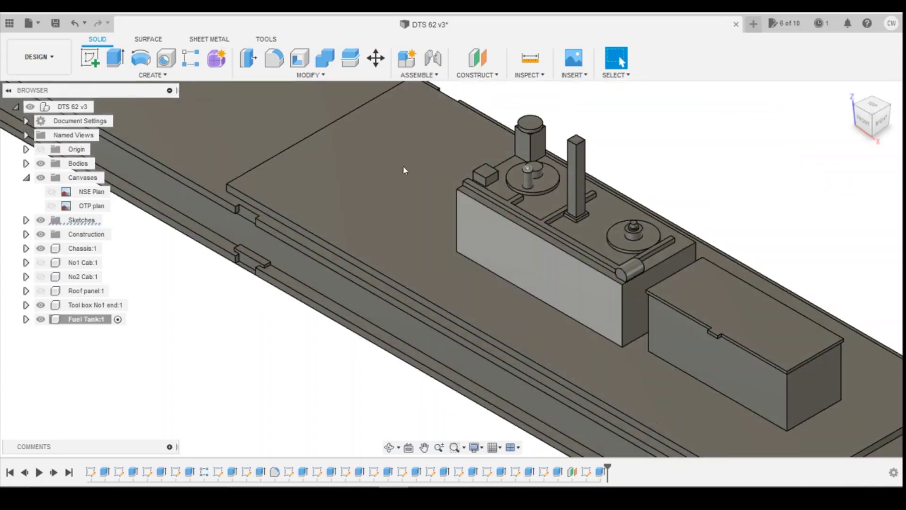
left_click(633, 296)
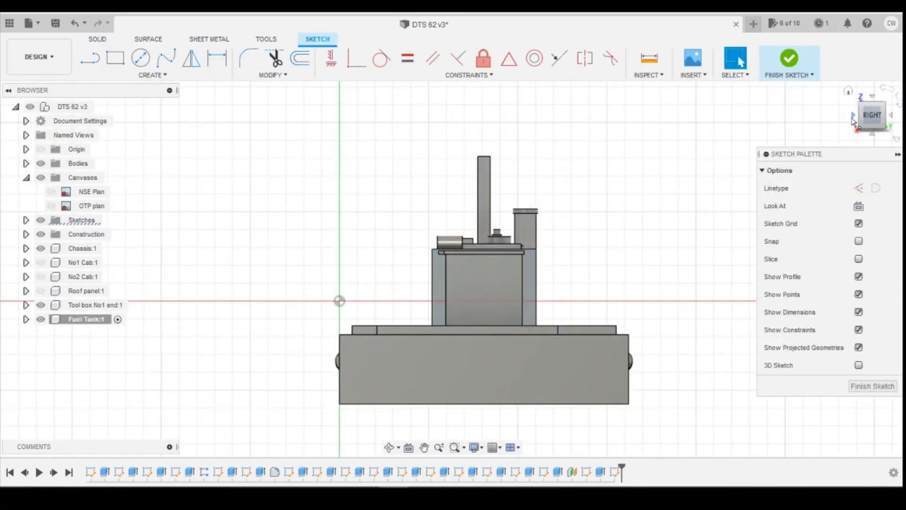
left_click(792, 66)
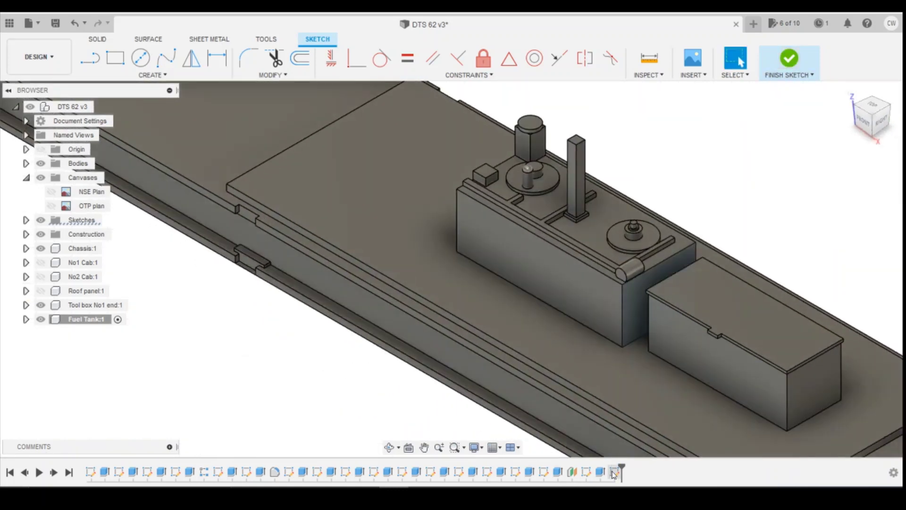
right_click(614, 474)
left_click(634, 392)
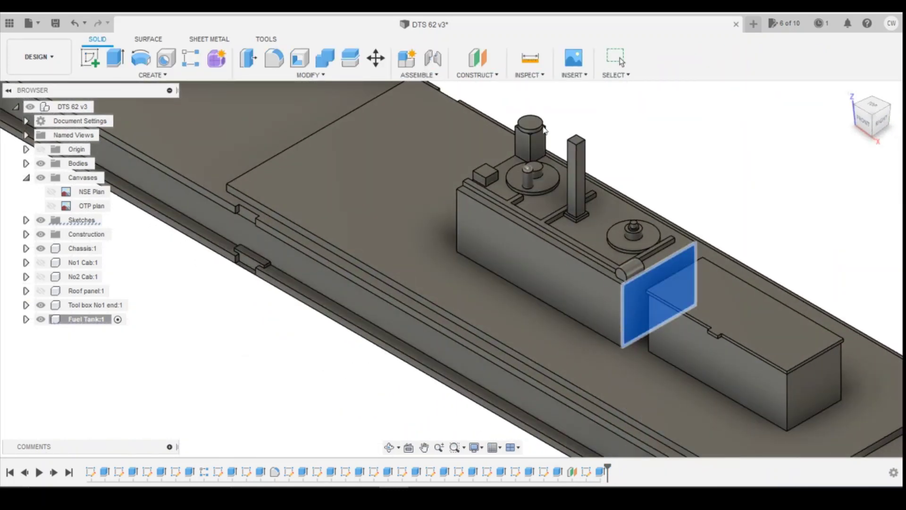
Step: Create a construction plane offset -5 mm from the fuel tank's toolbox-end face, checking the position against the close-up reference photo
left_click(477, 57)
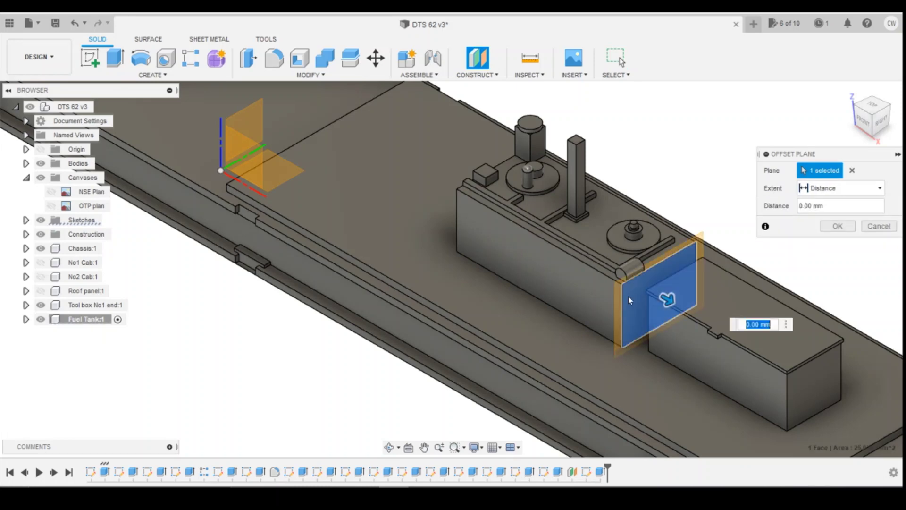
left_click_drag(668, 302, 583, 266)
left_click(864, 128)
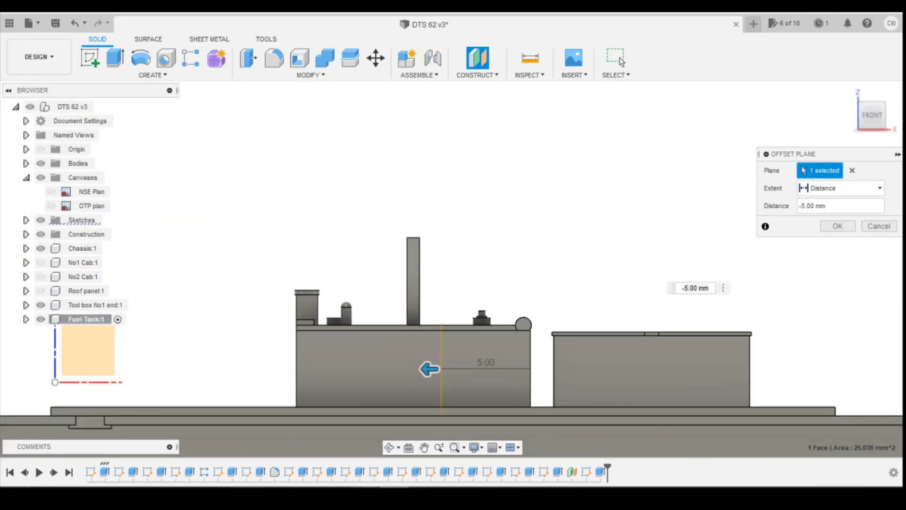
mouse_move(741, 493)
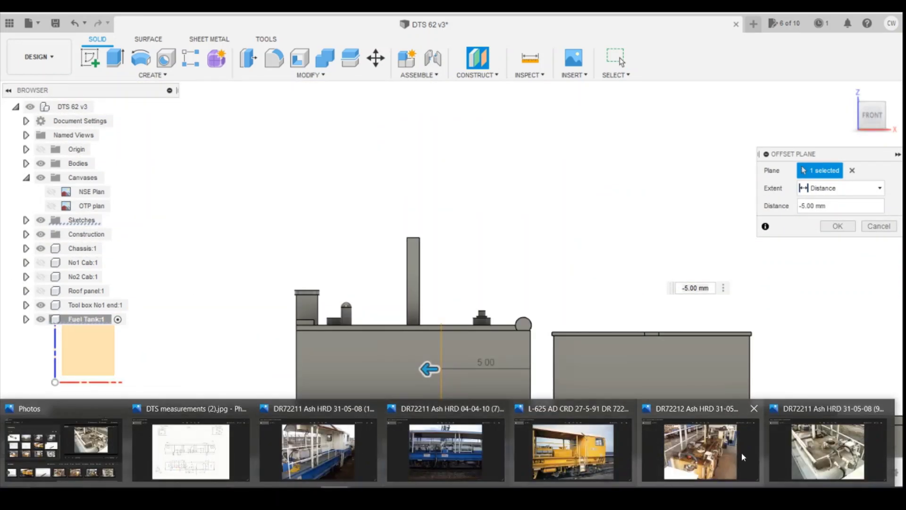
left_click(796, 449)
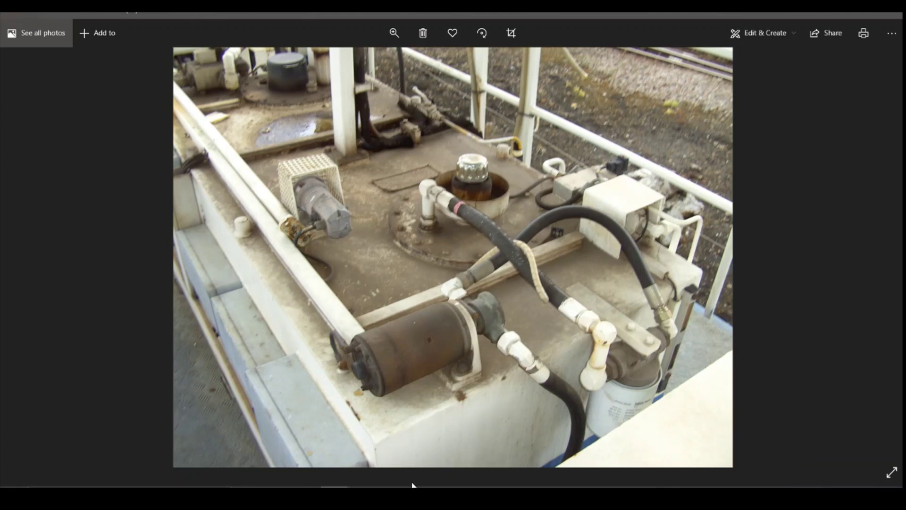
left_click(394, 493)
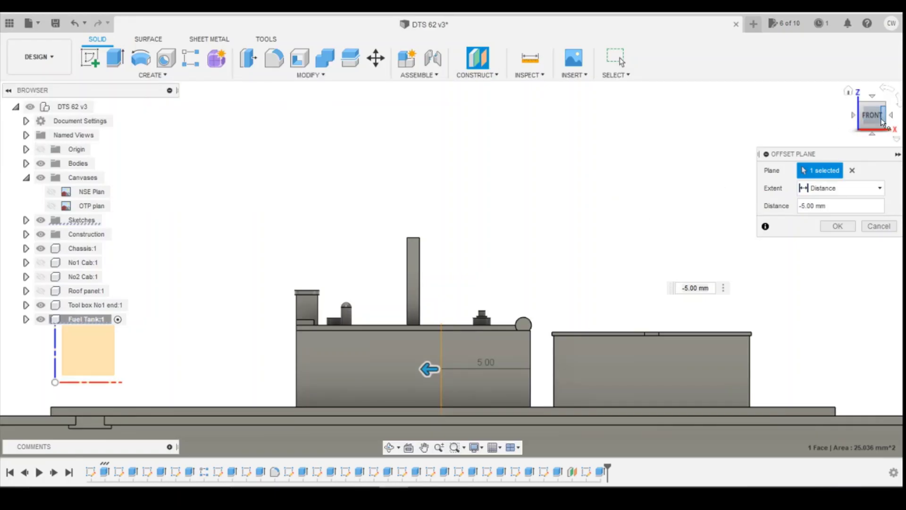
left_click_drag(873, 116, 874, 123)
scroll(430, 340, "up", 3)
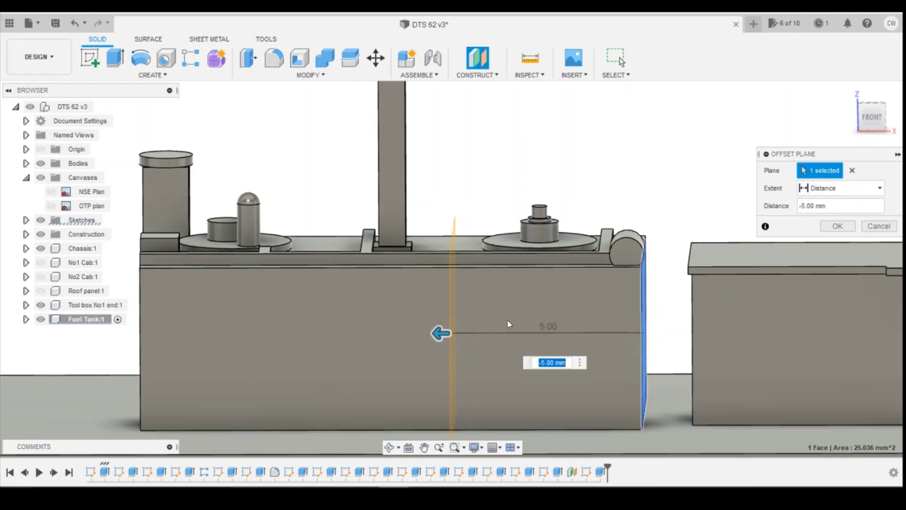
mouse_move(393, 498)
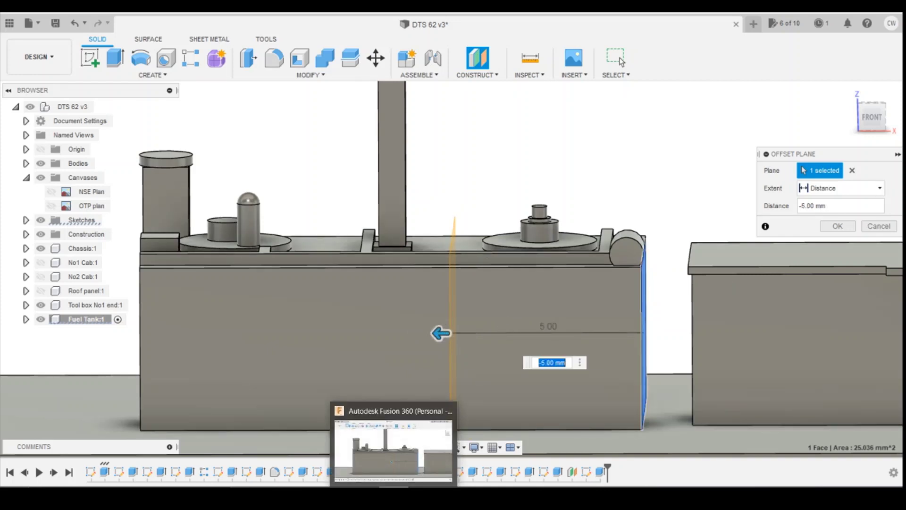
left_click(836, 226)
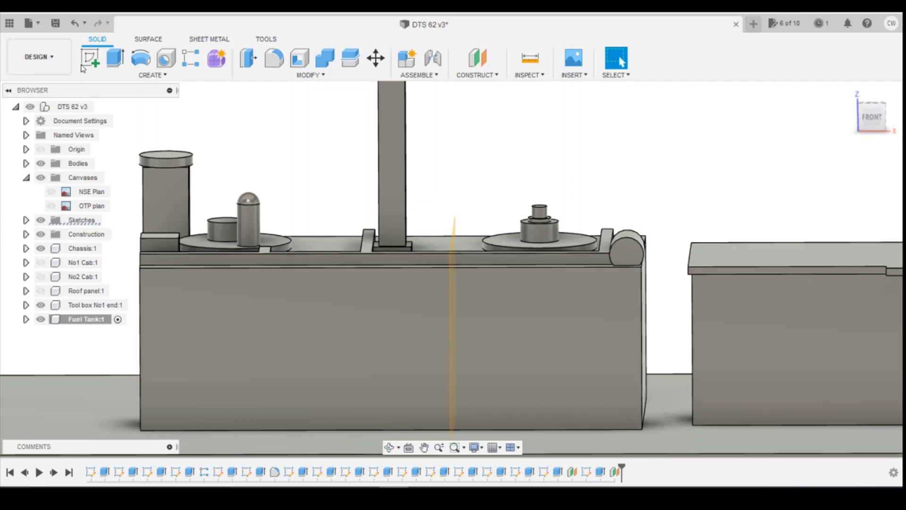
Step: Start a sketch on the new offset plane with Slice enabled and compare the sectioned tank top with the reference photo
left_click(83, 65)
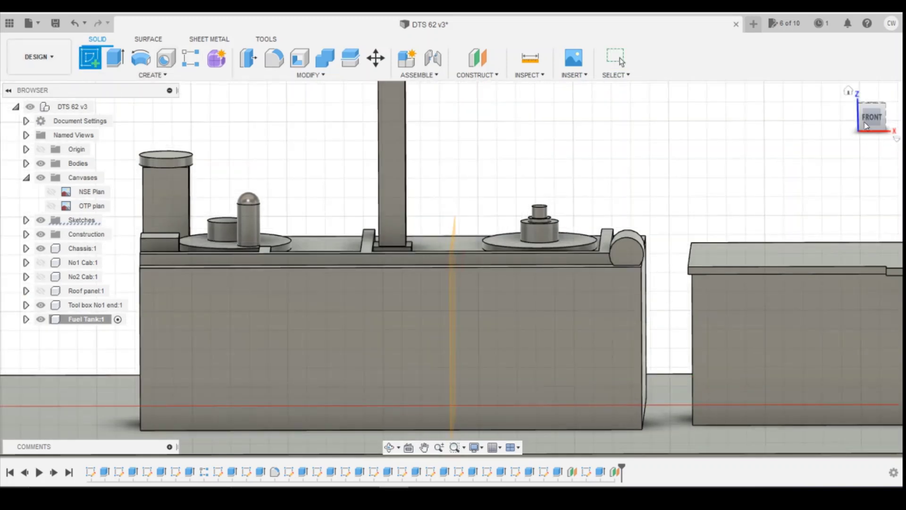
middle_click_drag(604, 245, 363, 277, "shift")
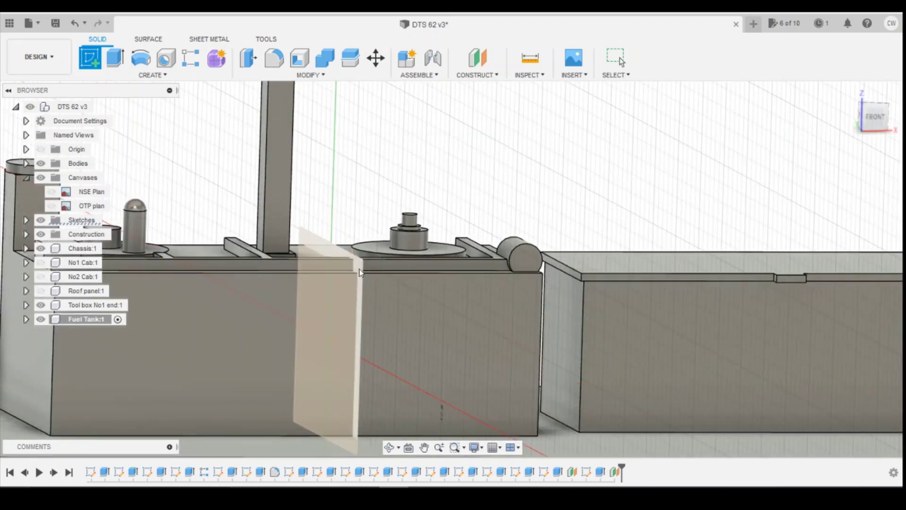
left_click(359, 268)
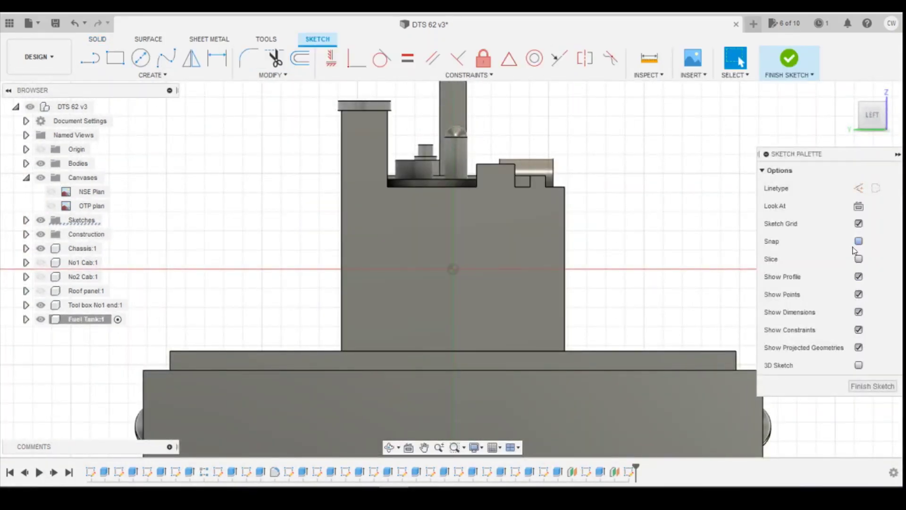
left_click(858, 259)
scroll(558, 258, "down", 3)
scroll(558, 259, "up", 6)
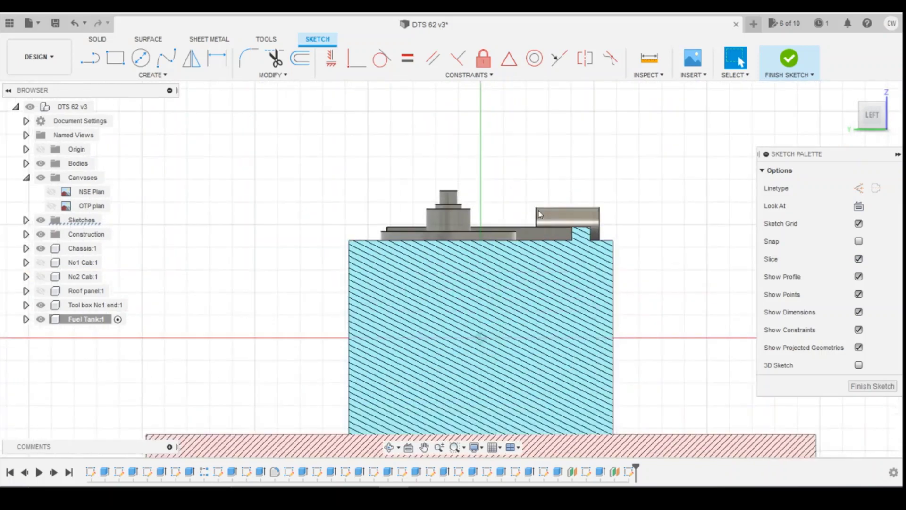
scroll(558, 258, "up", 1)
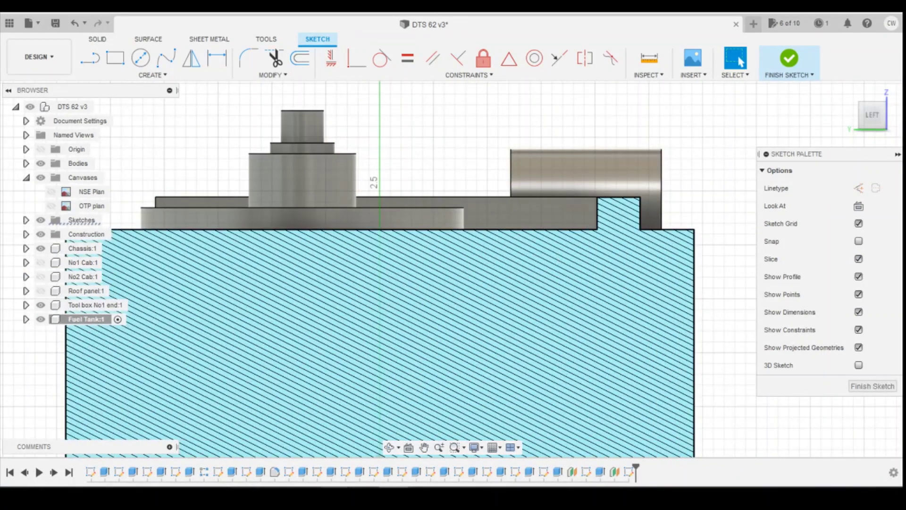
left_click(821, 460)
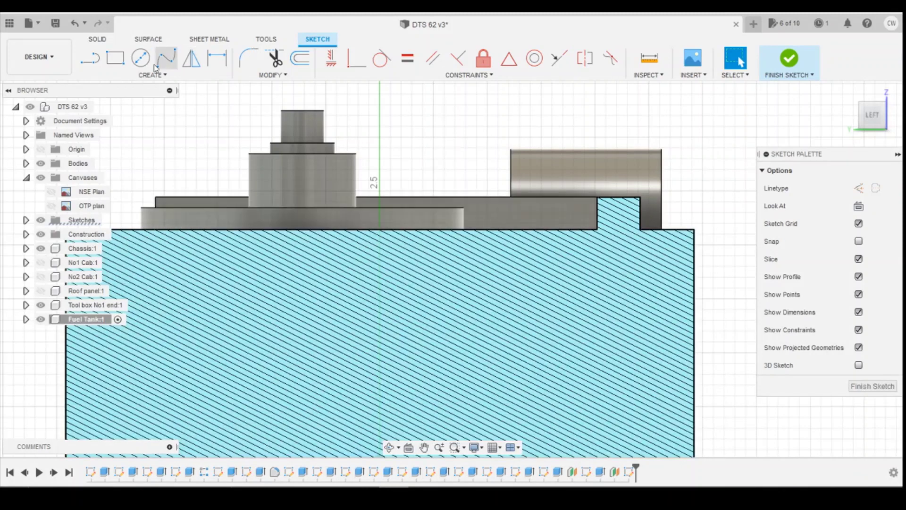
Step: Project the tank's top edge beside the raised strip into the sketch
left_click(115, 61)
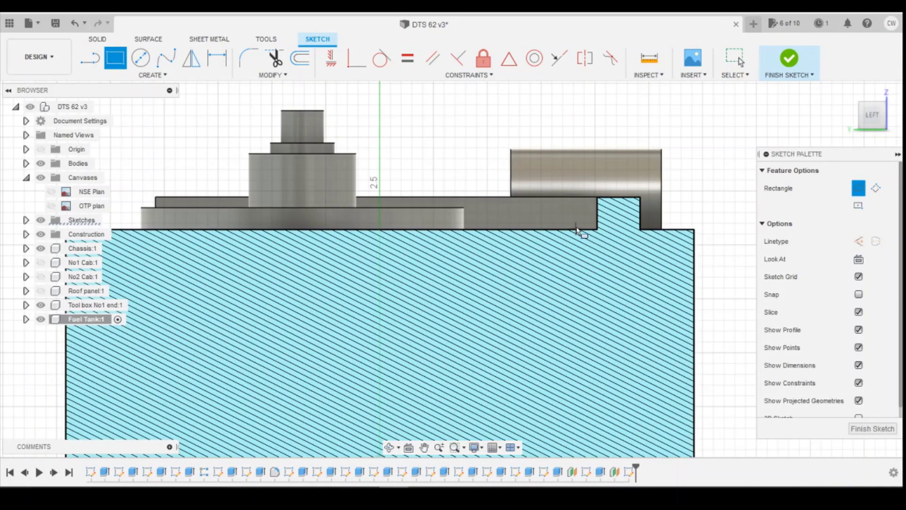
key("p")
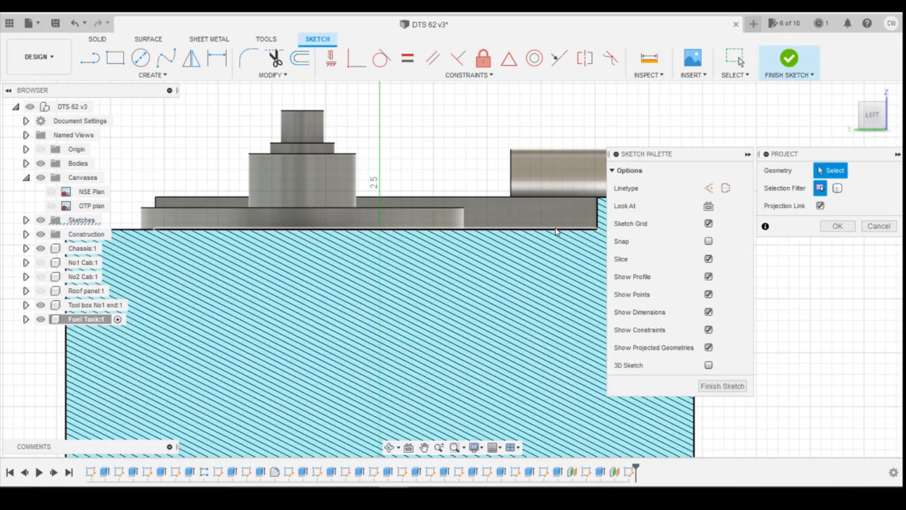
left_click(555, 231)
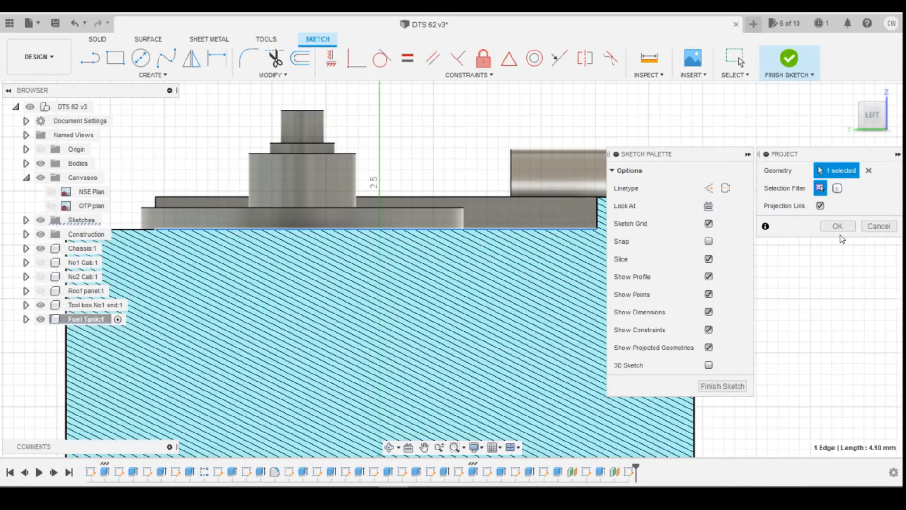
left_click(837, 226)
Step: Draw a 1 mm by 1 mm rectangle standing on the projected tank-top edge, just inboard of the raised strip
left_click(115, 59)
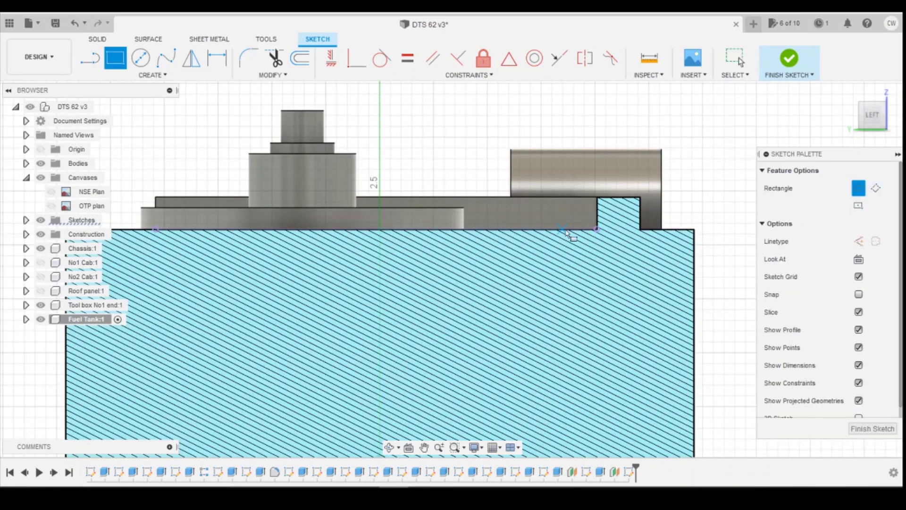
left_click(573, 231)
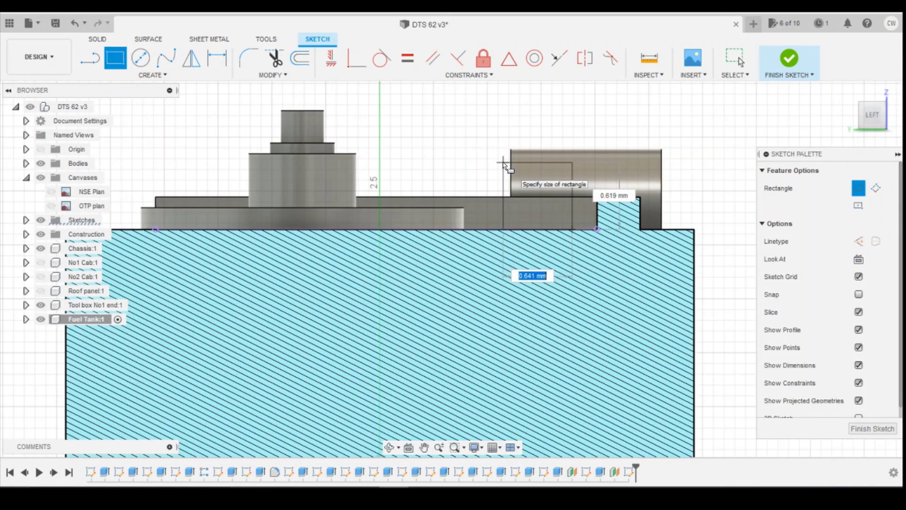
type("1")
key("Tab")
type("1")
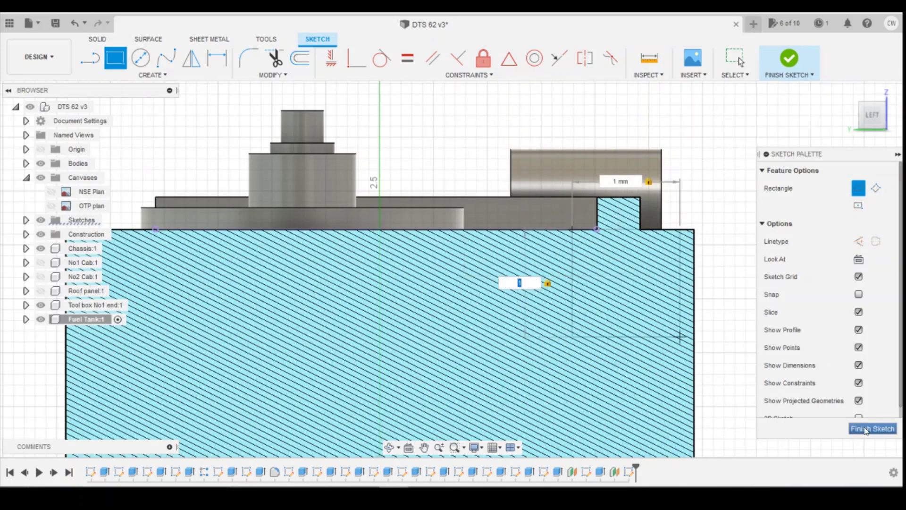
left_click(503, 158)
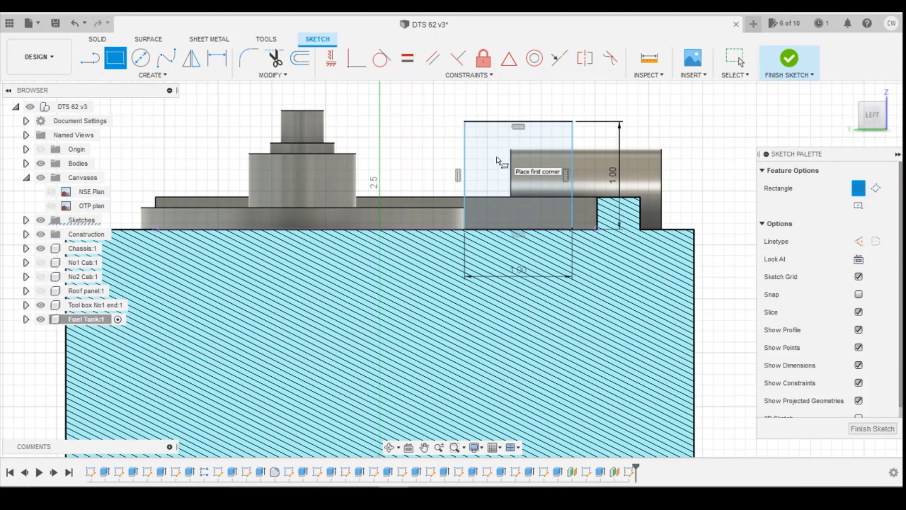
Step: Dimension the gap between the rectangle's lower corner and the raised strip to 0.1 mm
key("d")
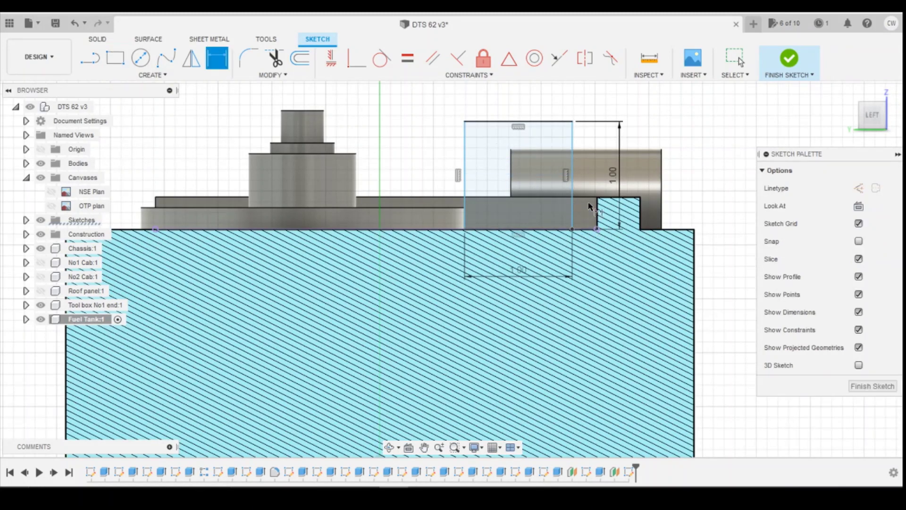
left_click(572, 229)
left_click(597, 229)
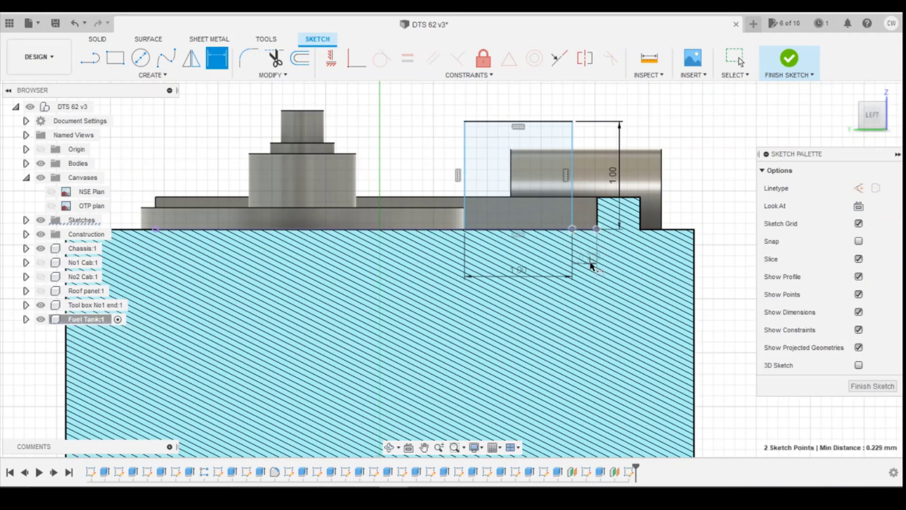
left_click(591, 263)
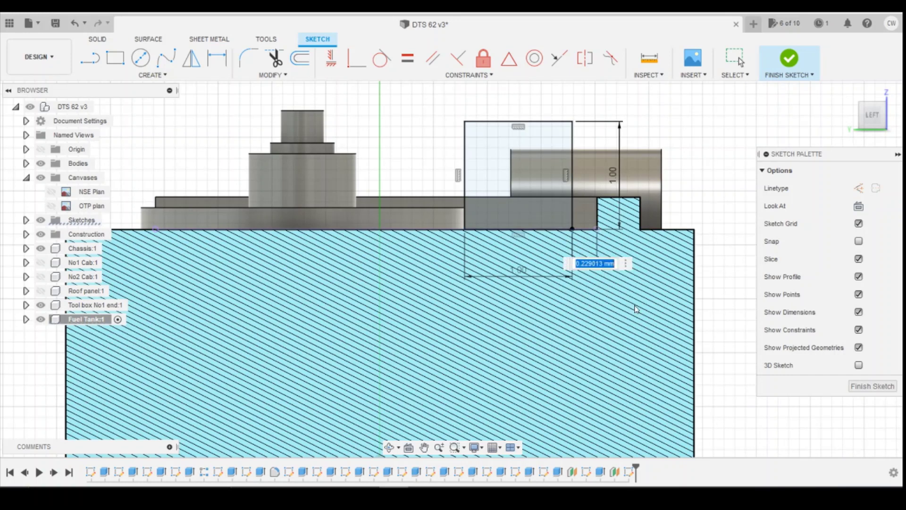
type("0.1")
key("Return")
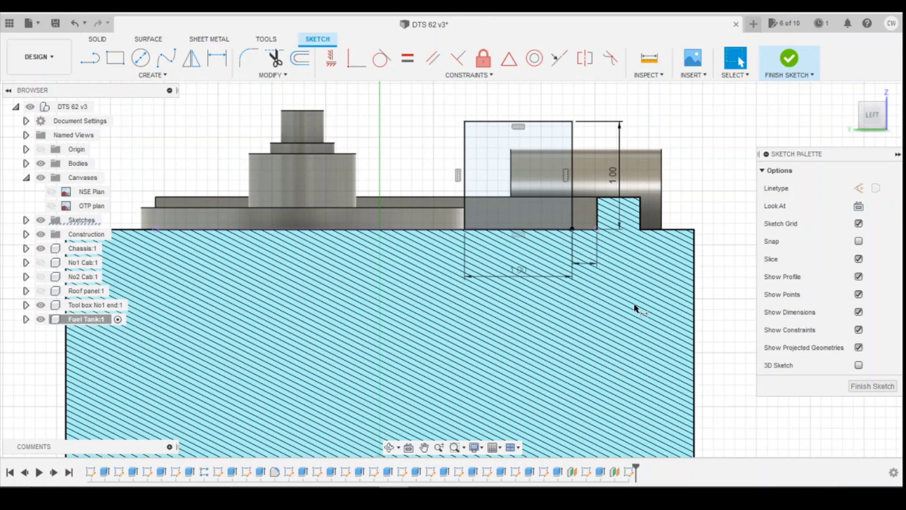
key("Escape")
Step: Extrude the 1 mm square 0.6 mm towards the toolbox end with the Join operation, comparing it with the reference photo
left_click(535, 177)
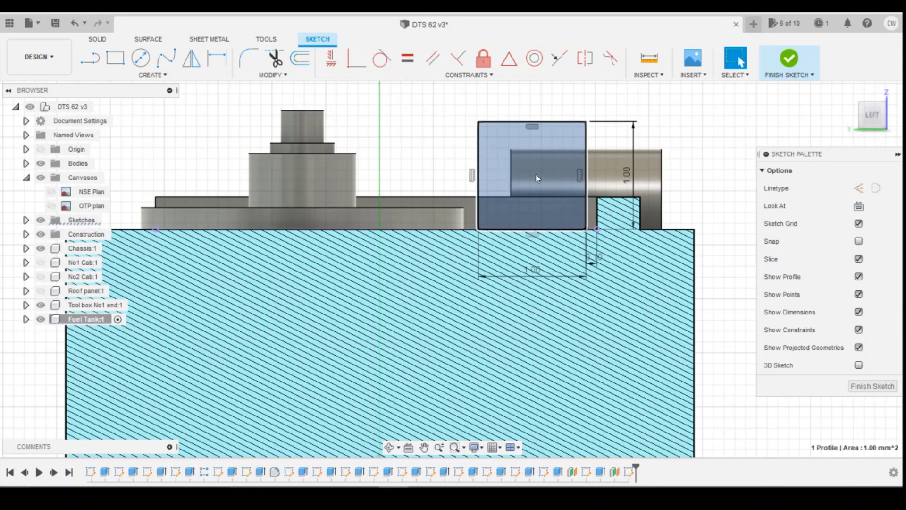
right_click(535, 177)
left_click(533, 230)
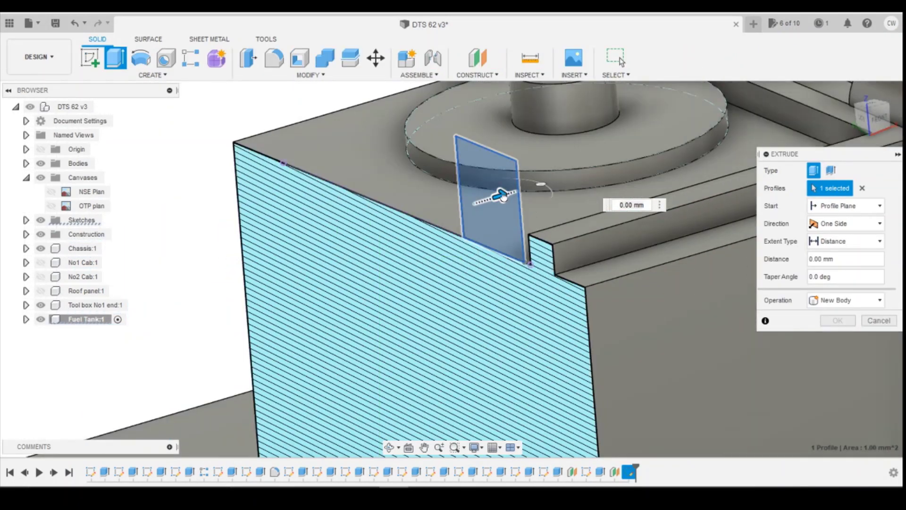
left_click_drag(501, 196, 557, 180)
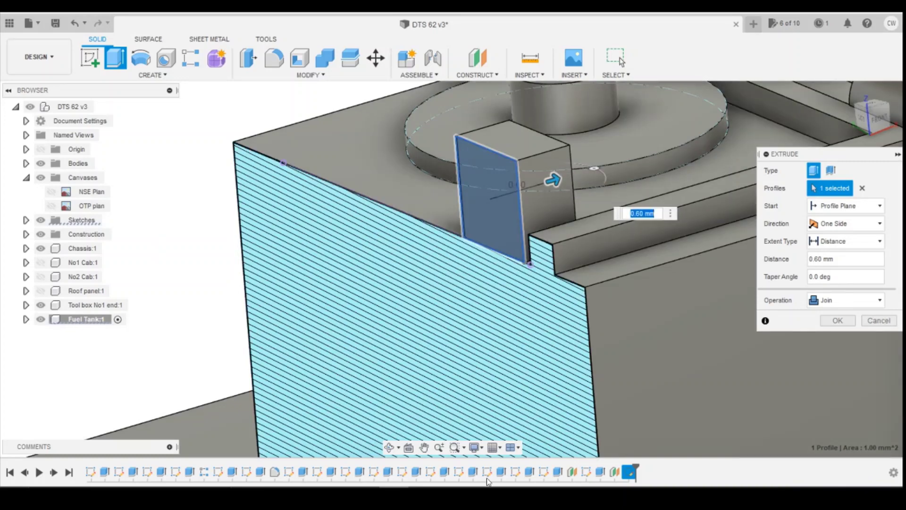
left_click(845, 454)
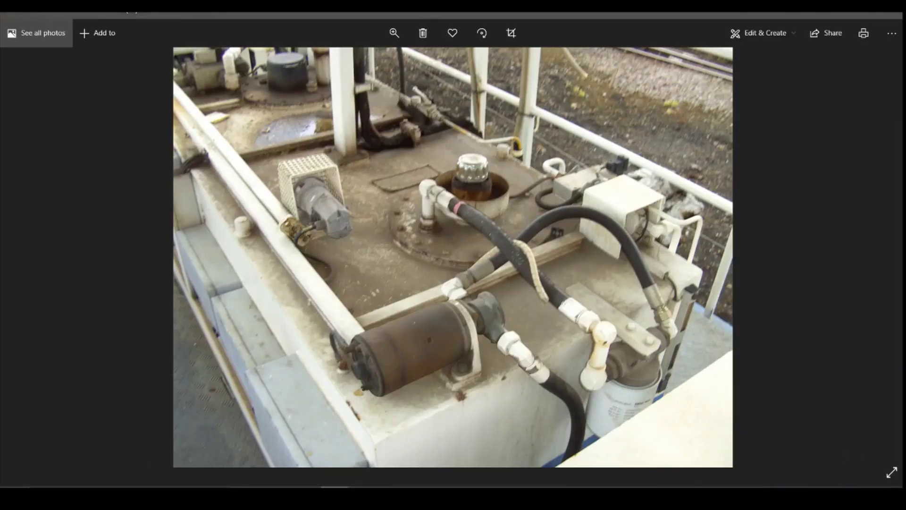
left_click(394, 495)
left_click(823, 321)
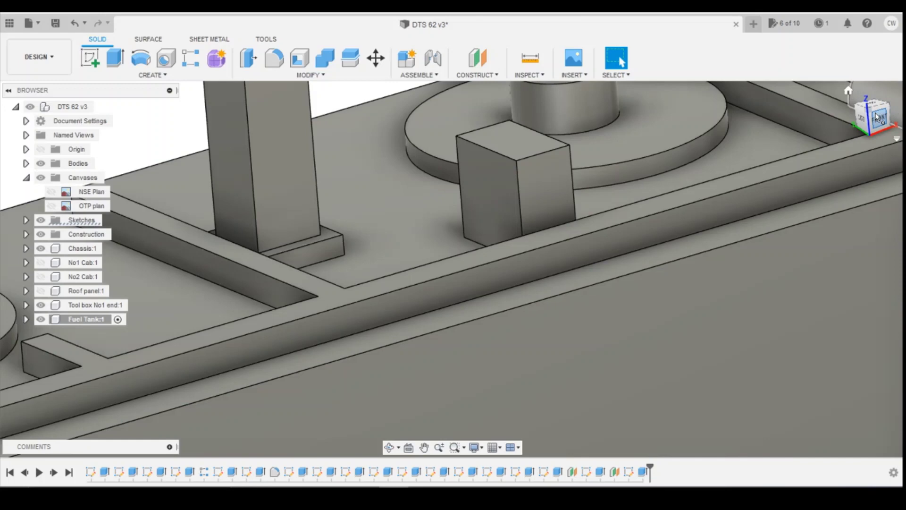
Step: Sketch a 1 mm diameter circle centred on the small block's square face towards the toolbox end
mouse_move(875, 112)
middle_mouse_down("shift")
mouse_move(842, 94)
mouse_move(828, 142)
middle_mouse_up("shift")
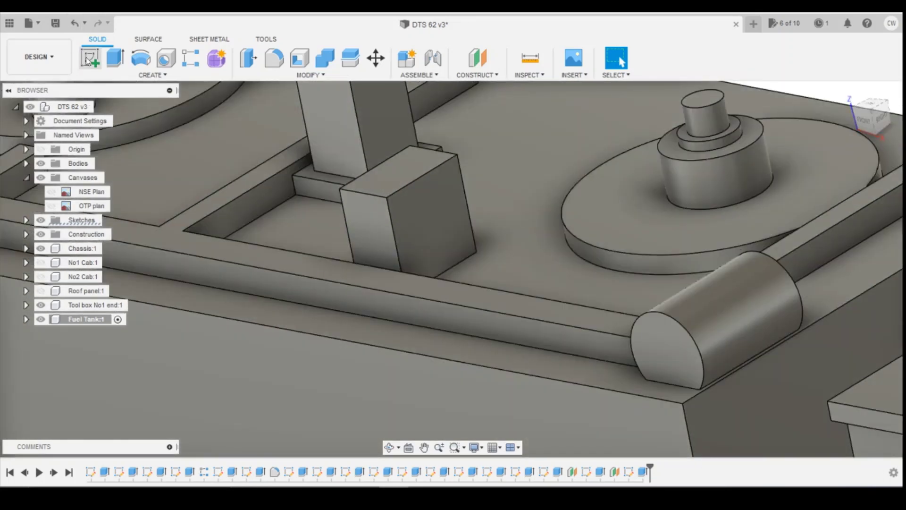
left_click(88, 61)
left_click(472, 235)
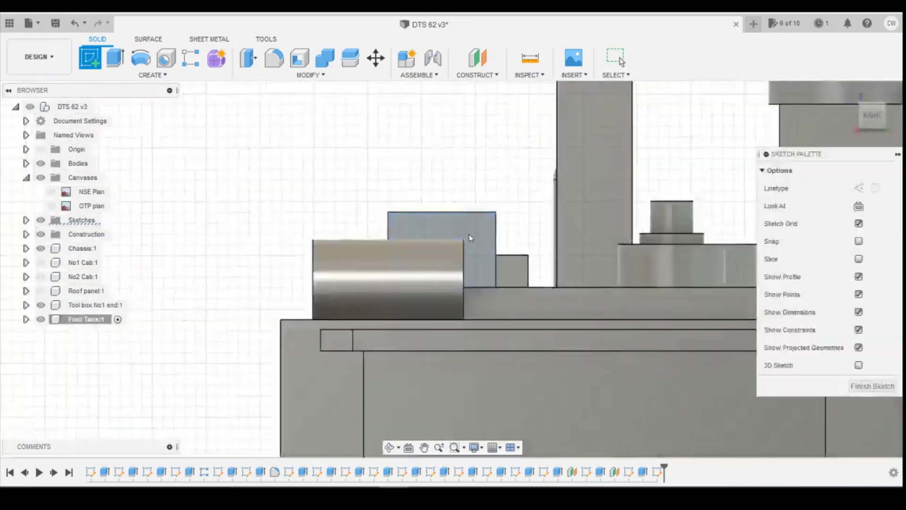
left_click(864, 117)
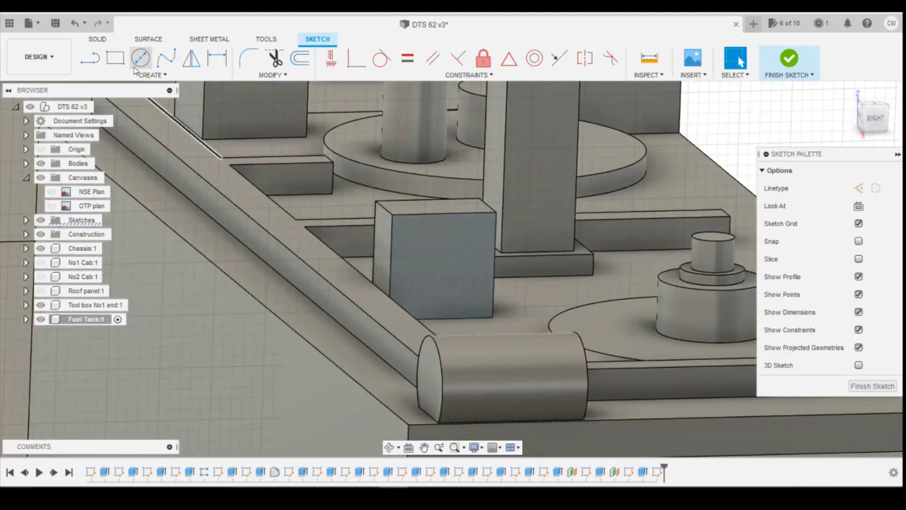
left_click(139, 59)
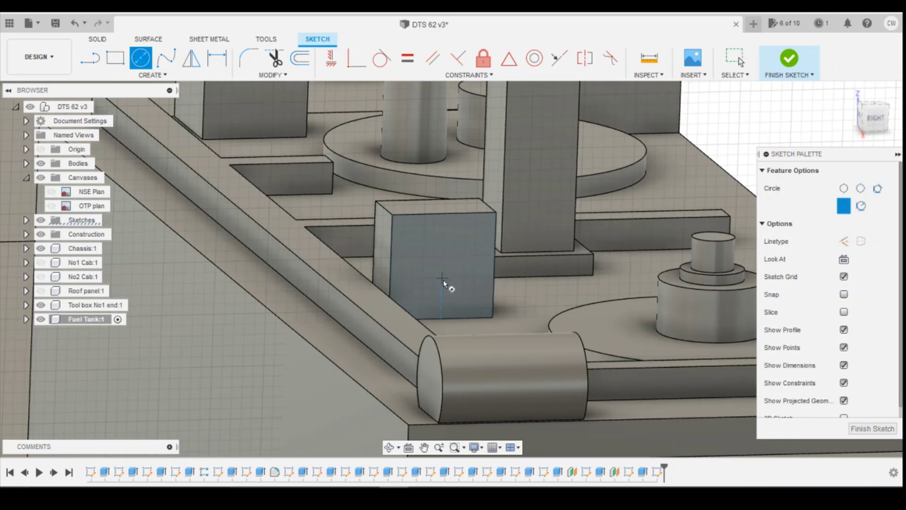
left_click(442, 266)
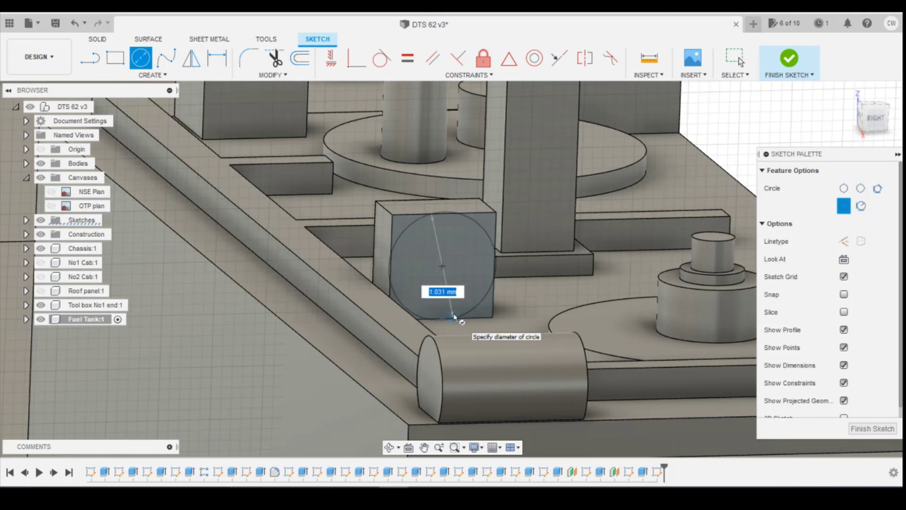
type("1")
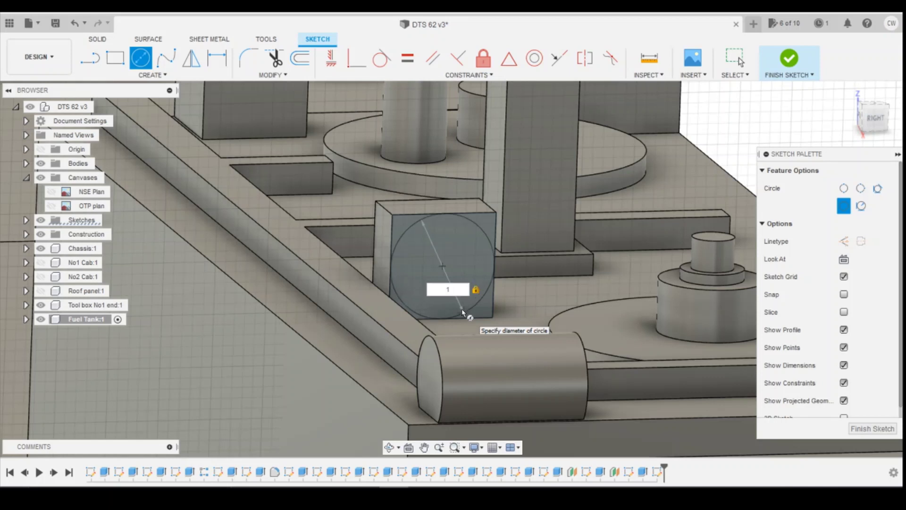
key("Return")
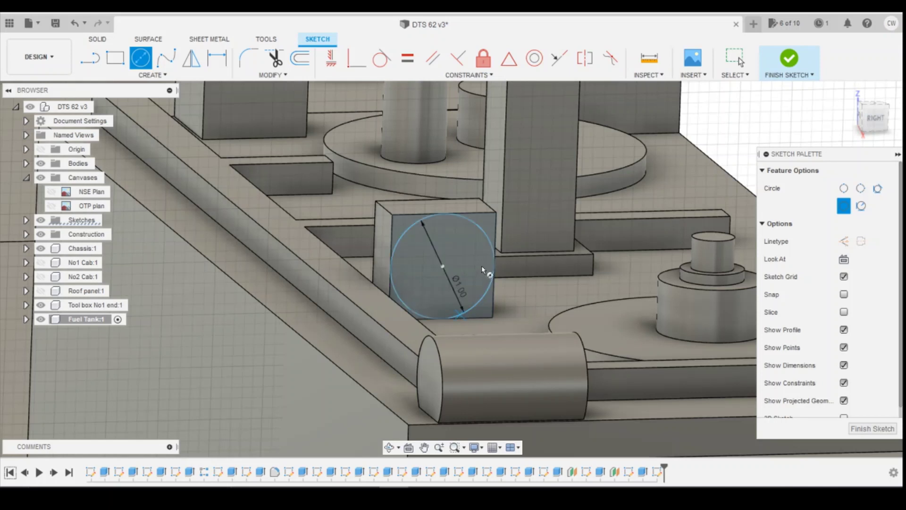
Step: Extrude the 1 mm circle 0.9 mm outward from the small block with the Join operation, checking the reference photo for its length
right_click(462, 261)
left_click(459, 250)
key("Escape")
left_click(460, 250)
right_click(460, 250)
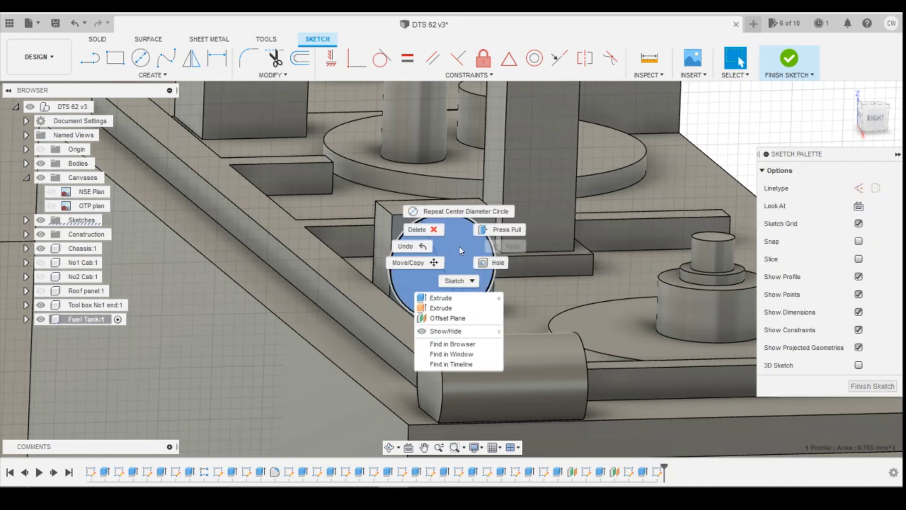
left_click(452, 299)
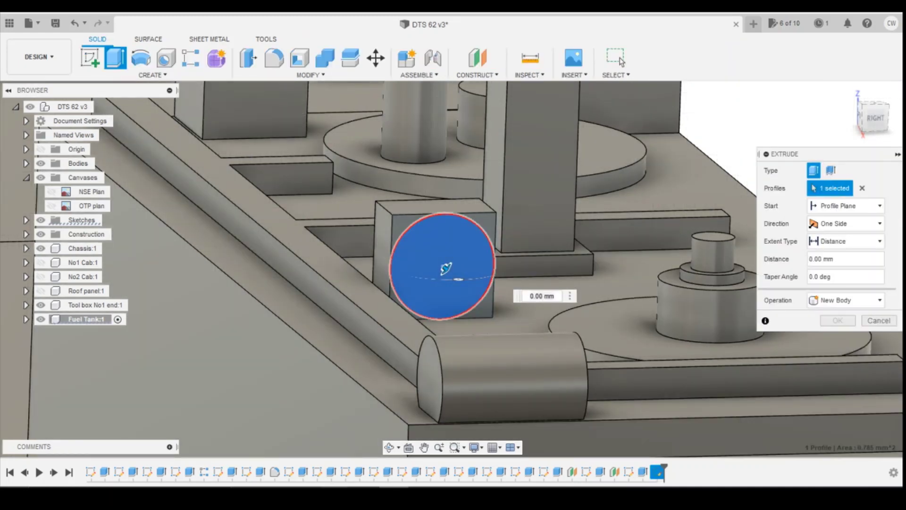
mouse_move(608, 472)
left_click(809, 461)
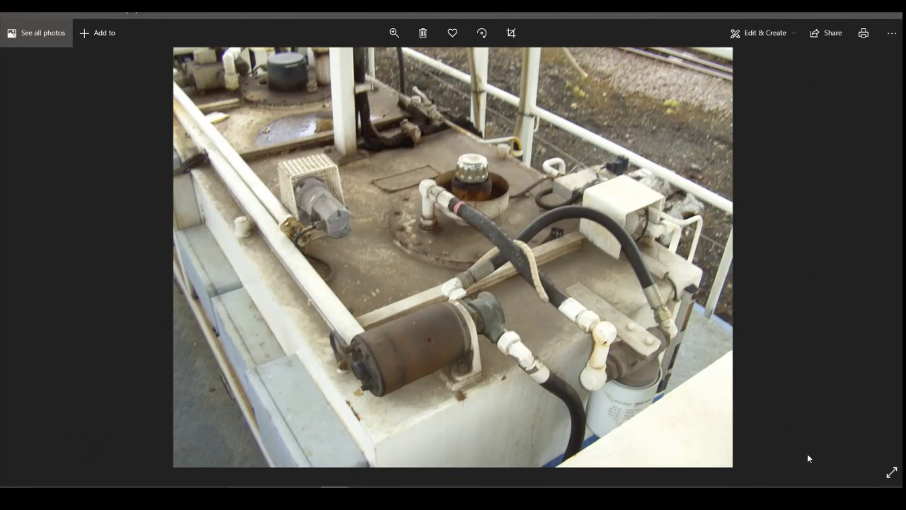
mouse_move(423, 499)
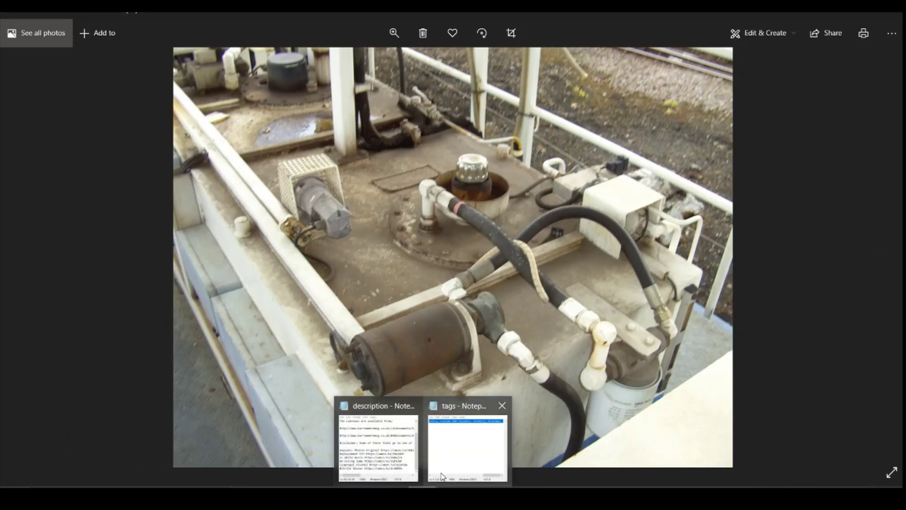
left_click(394, 499)
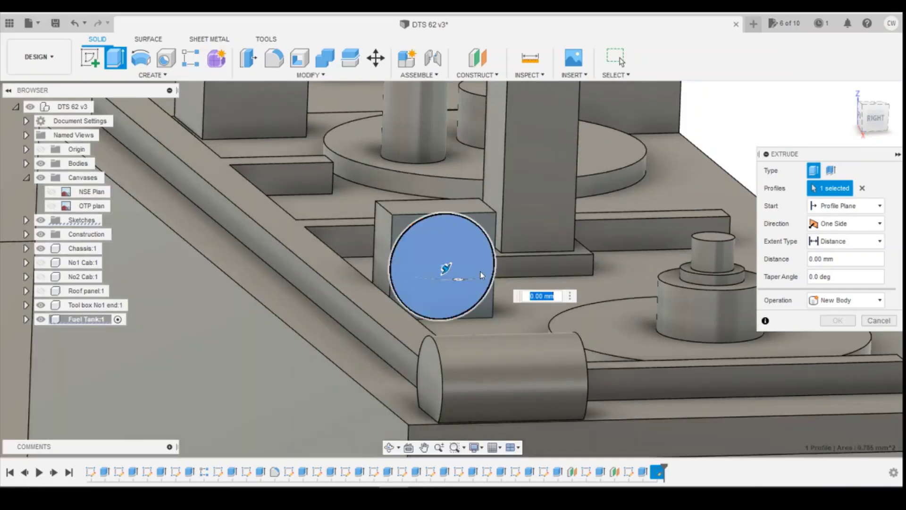
left_click_drag(447, 270, 469, 286)
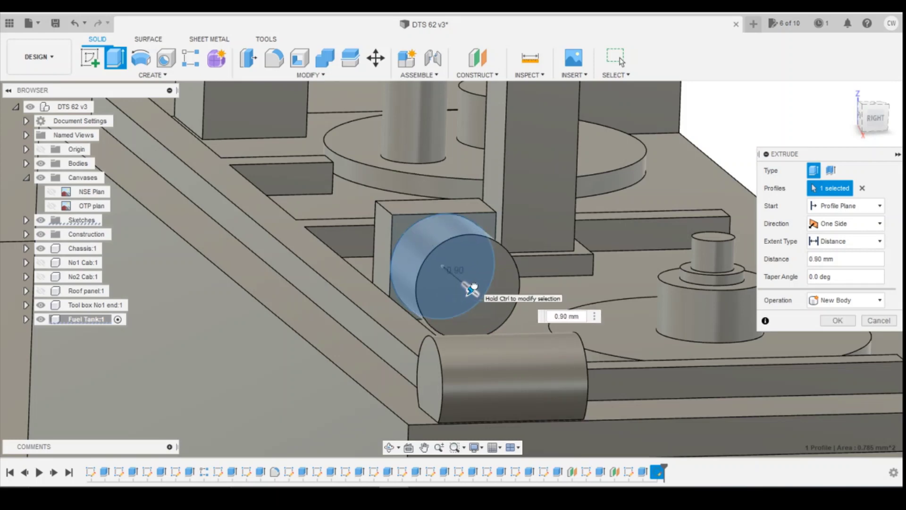
mouse_move(877, 125)
left_mouse_down()
mouse_move(887, 146)
mouse_move(804, 412)
left_mouse_up()
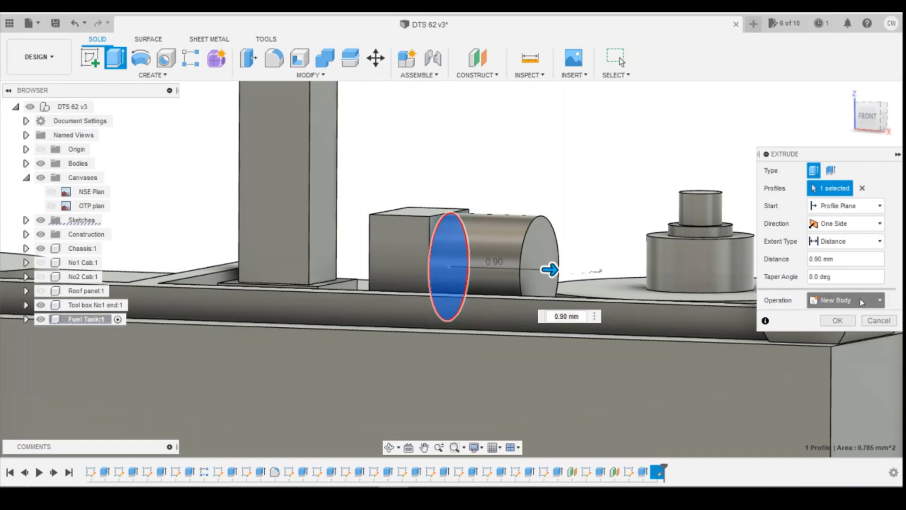
left_click(844, 300)
left_click(845, 313)
left_click(836, 321)
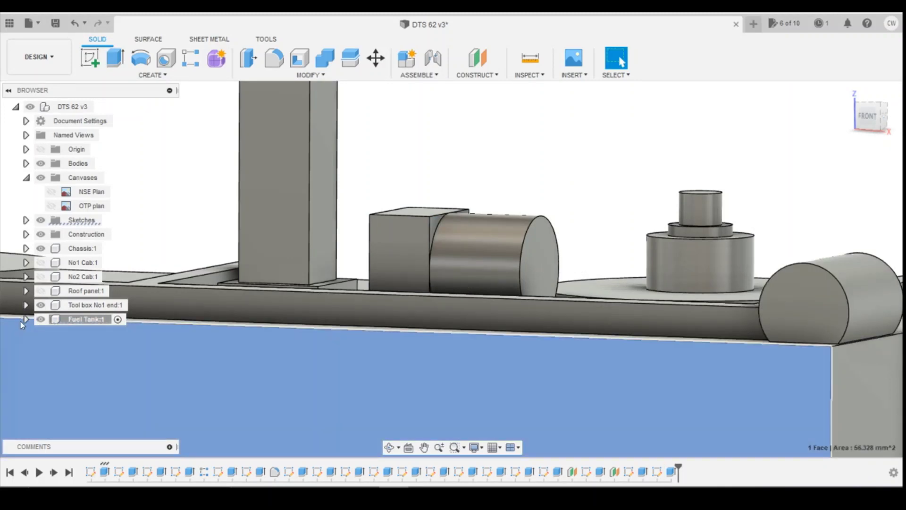
Step: List the bodies of the Fuel Tank component and check which geometry they include
left_click(33, 320)
left_click(26, 319)
left_click(30, 347)
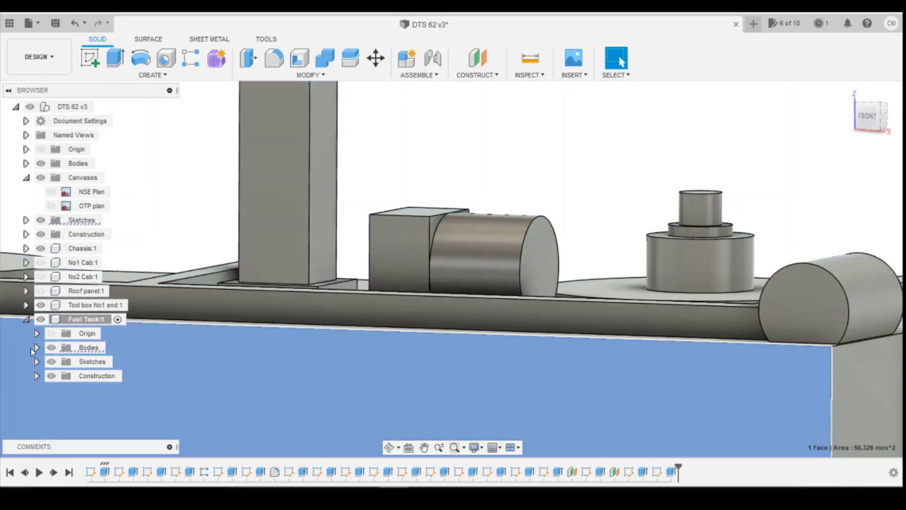
left_click(35, 347)
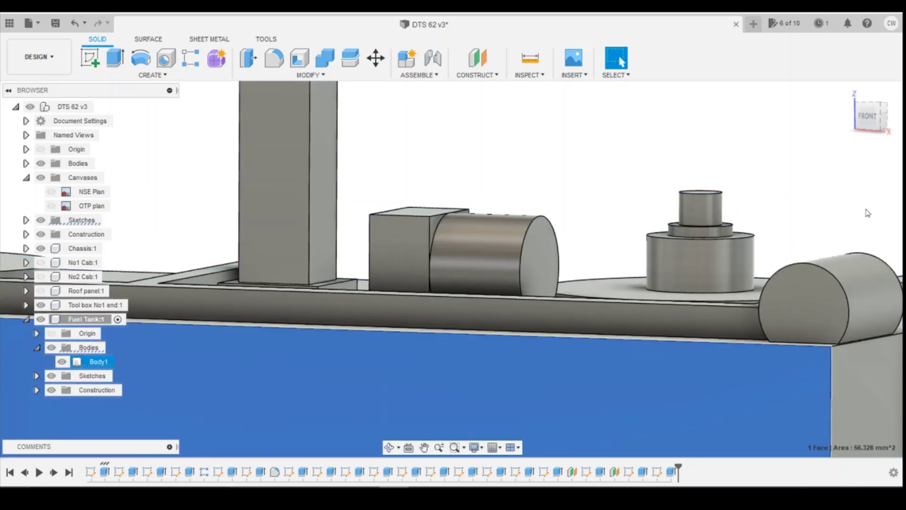
scroll(790, 201, "down", 3)
scroll(724, 191, "down", 5)
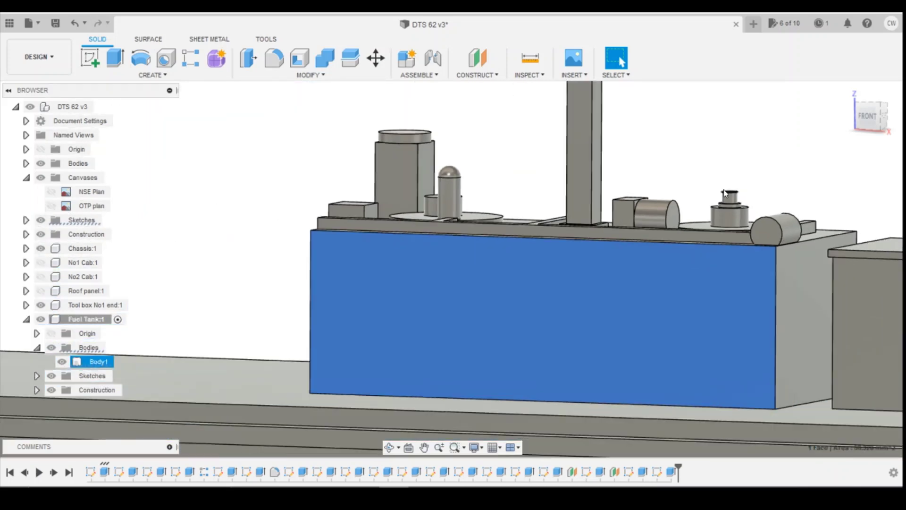
Step: On the tank top, sketch a rectangle 0.9 mm wide and about 0.84 mm deep between the toolbox-end cross strip's end and the tank edge
left_click_drag(866, 123, 851, 156)
scroll(727, 230, "down", 4)
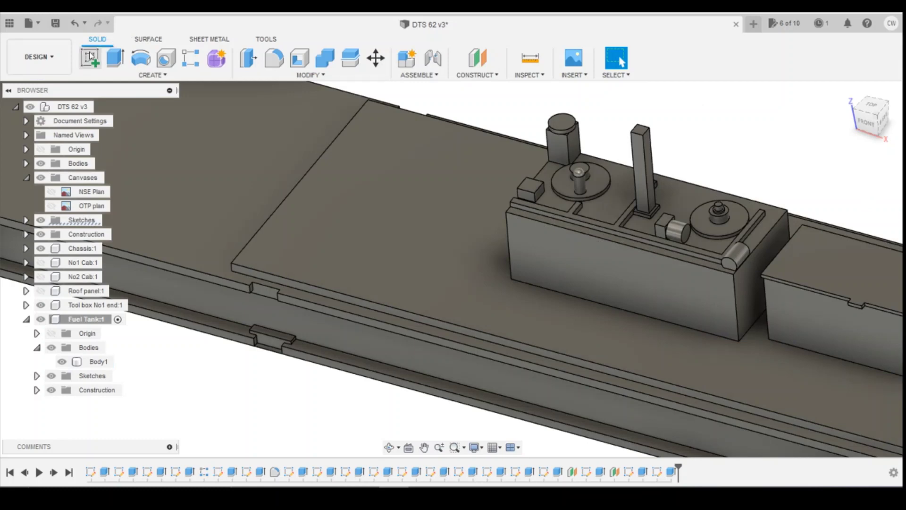
left_click(89, 57)
left_click(761, 217)
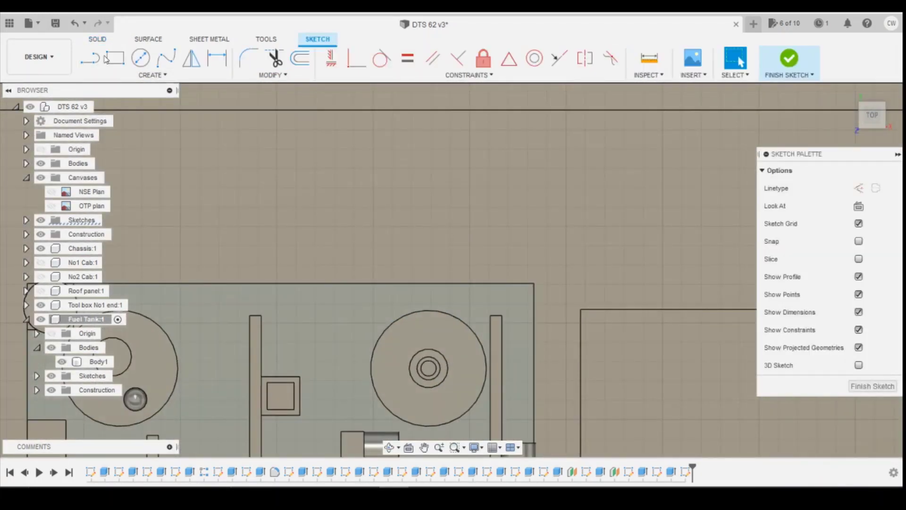
left_click(107, 58)
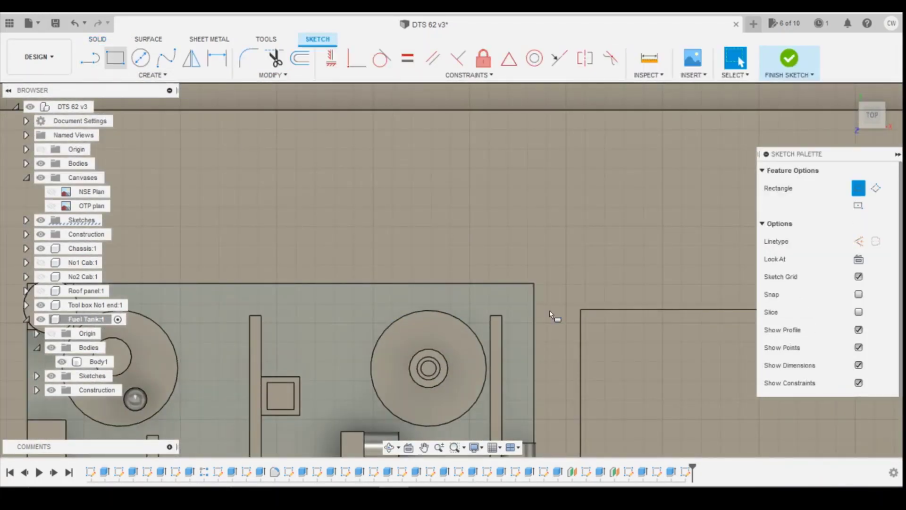
left_click(514, 314)
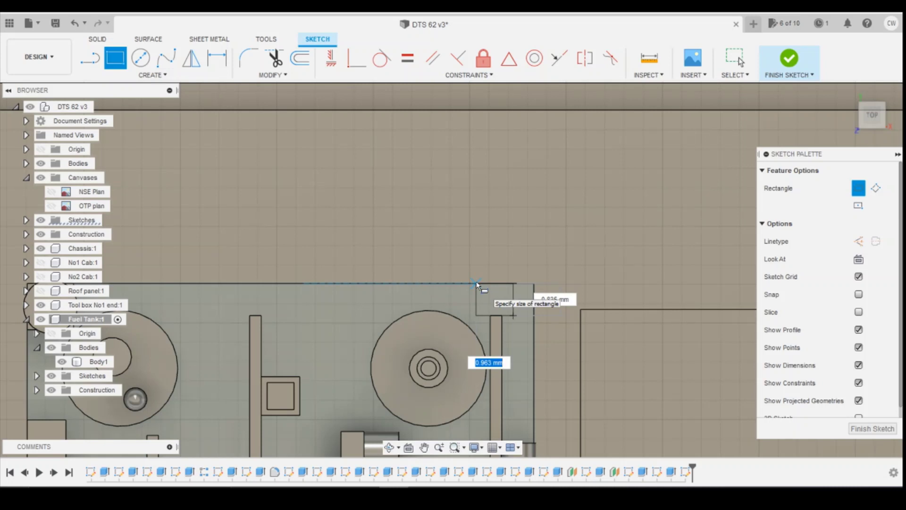
type("0.9")
key("Tab")
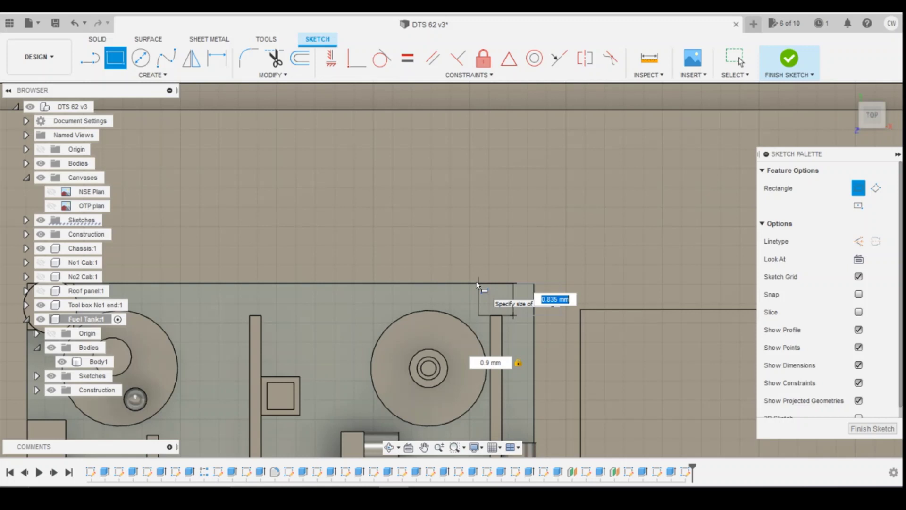
left_click(477, 284)
key("Escape")
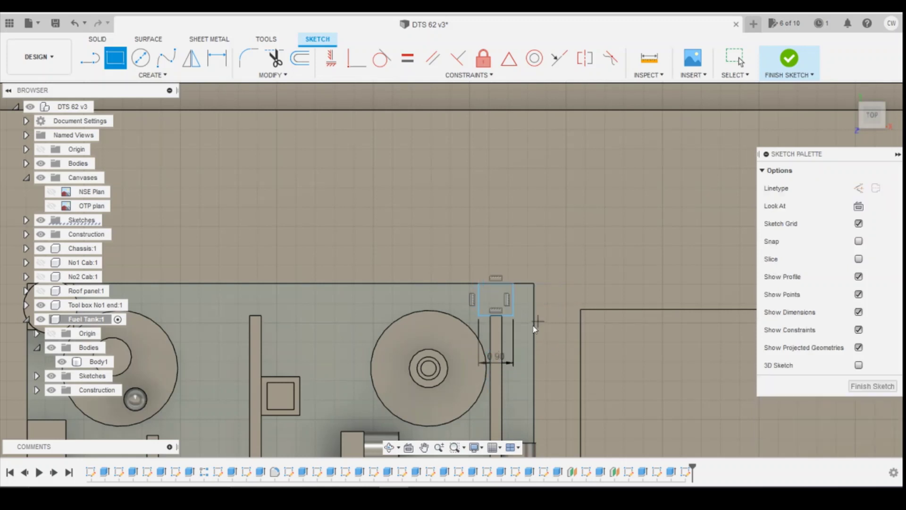
Step: Dimension the offset between the rectangle's toolbox-side corner and the cross strip's corner to 0.3 mm
key("d")
left_click(514, 316)
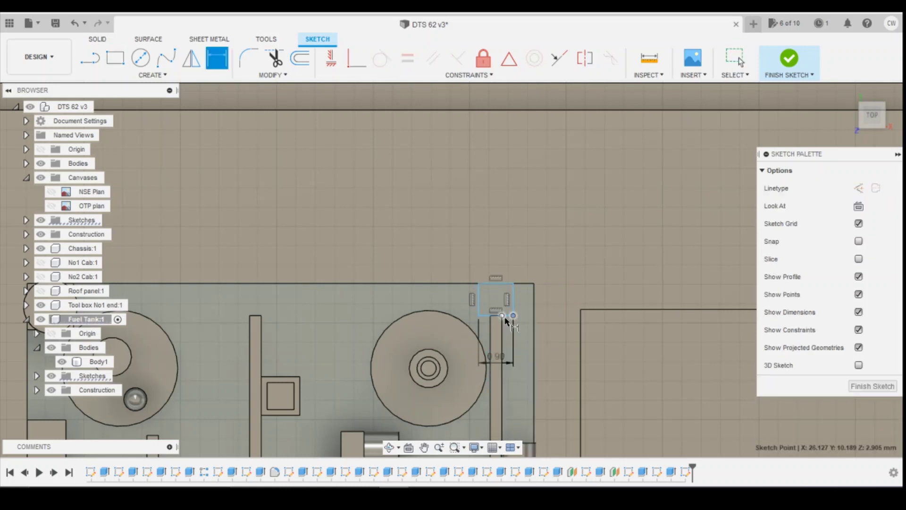
left_click(503, 316)
left_click(526, 255)
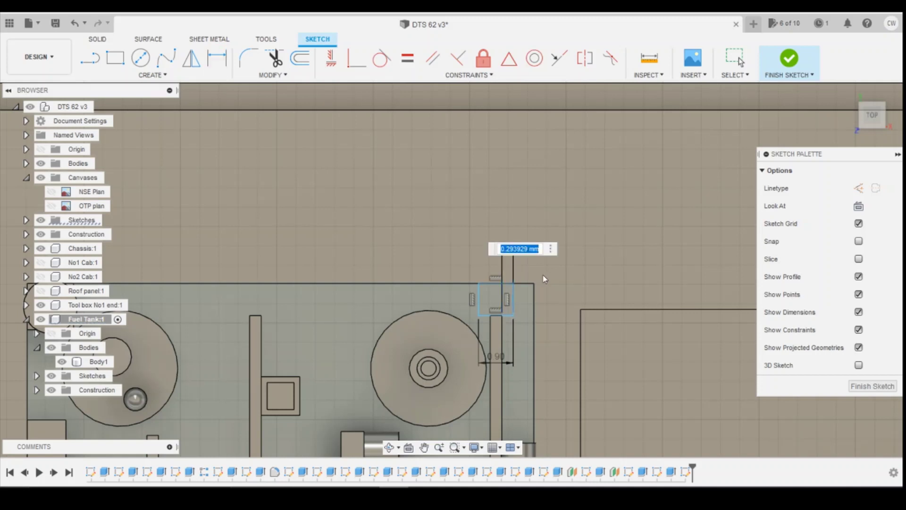
type("0.3")
key("Return")
key("Escape")
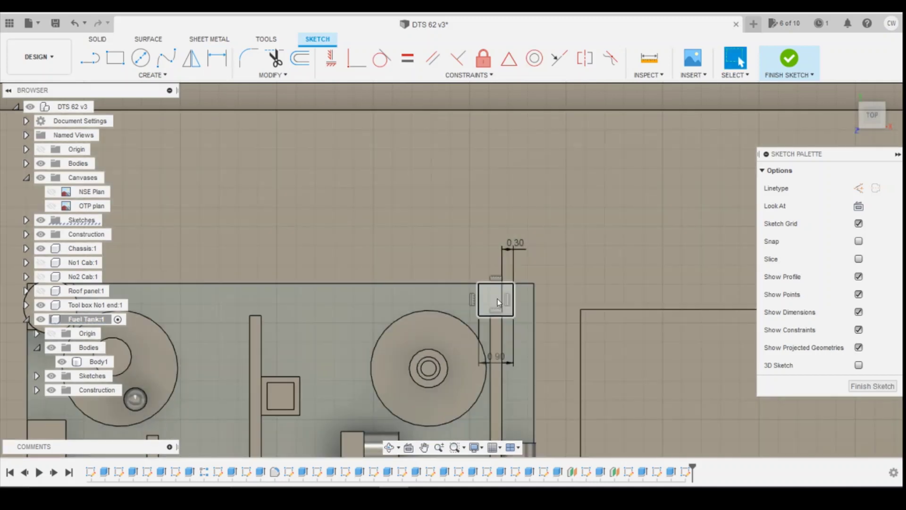
Step: Extrude the rectangle at the cross strip's end 0.4 mm upward as a new body
left_click(498, 302)
right_click(502, 302)
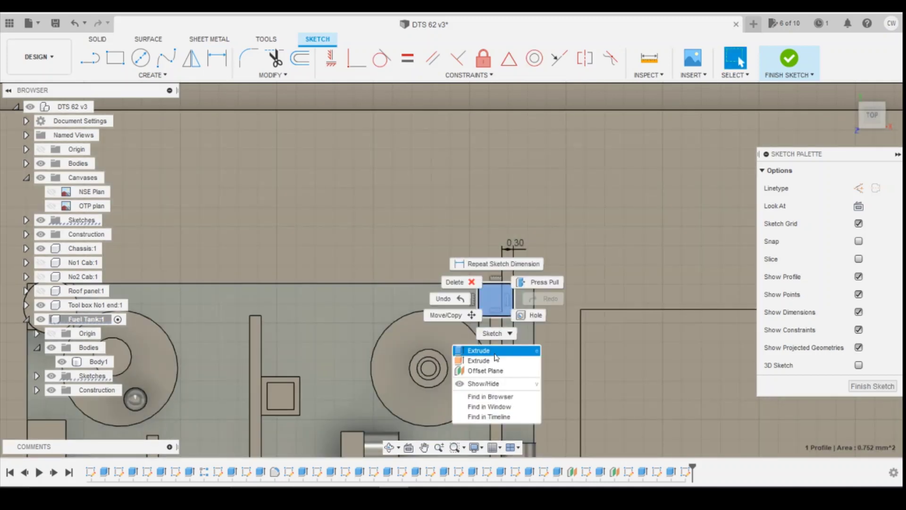
left_click(480, 348)
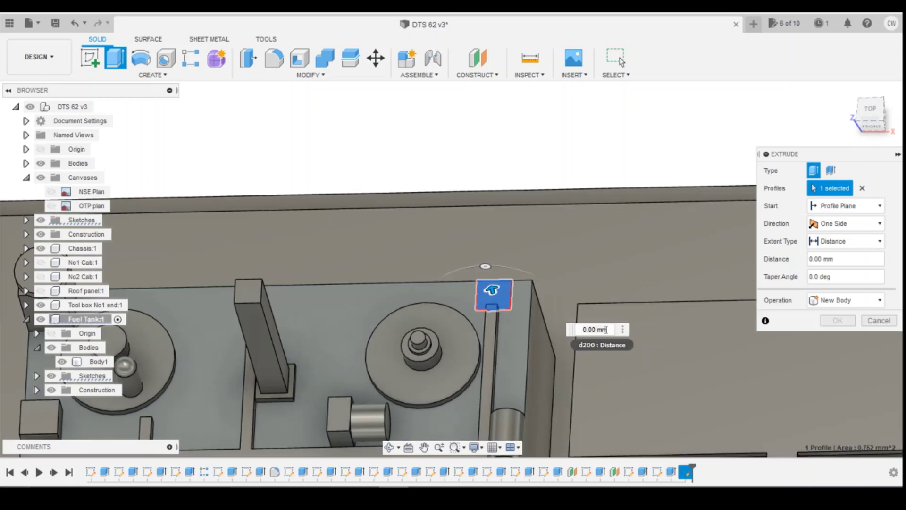
type("0.4")
key("Return")
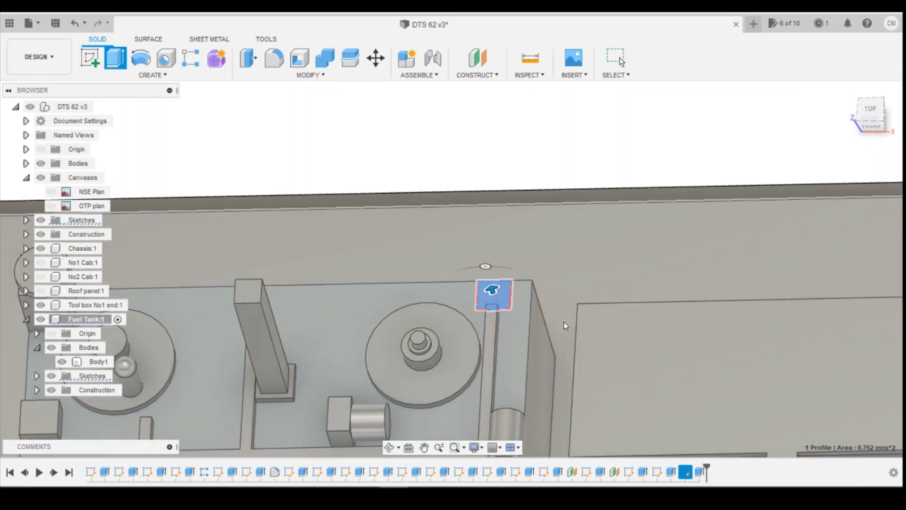
Step: Examine the tank-top fittings from the back and compare them with the reference photos
mouse_move(884, 126)
left_mouse_down()
mouse_move(861, 84)
mouse_move(867, 142)
mouse_move(844, 146)
mouse_move(815, 184)
left_mouse_up()
scroll(528, 346, "down", 4)
scroll(547, 242, "up", 1)
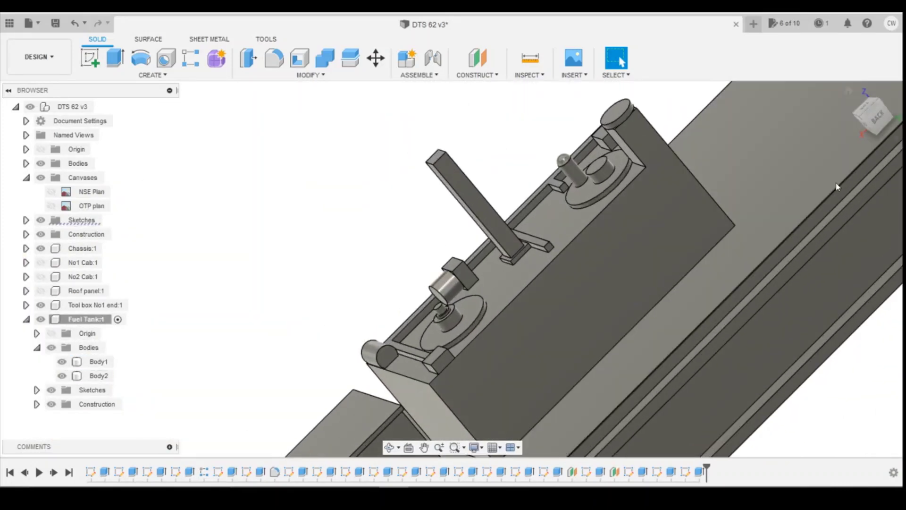
mouse_move(866, 123)
left_mouse_down()
mouse_move(887, 116)
mouse_move(3, 108)
mouse_move(867, 119)
left_mouse_up()
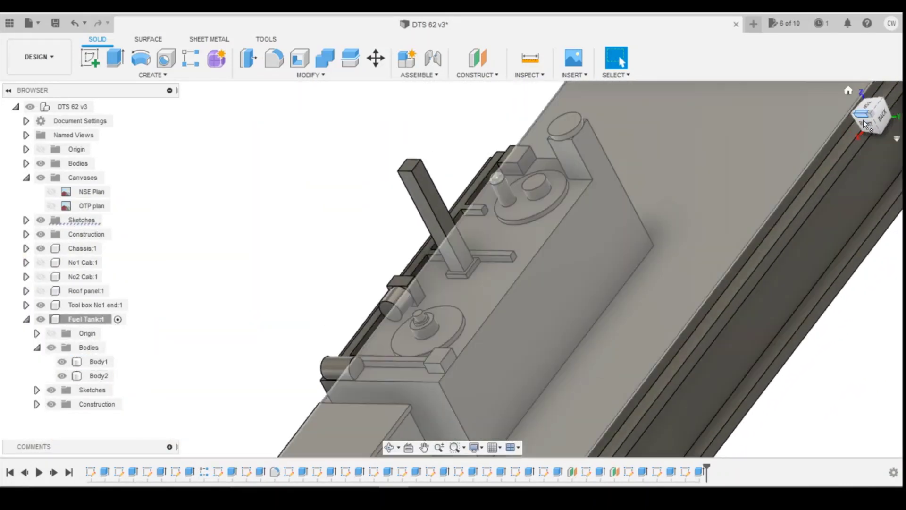
middle_click_drag(448, 259, 480, 247, "shift")
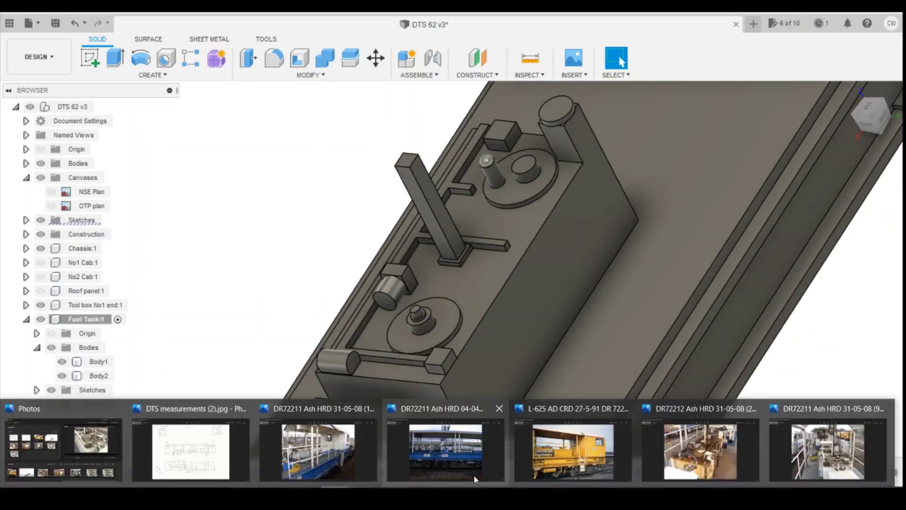
left_click(768, 457)
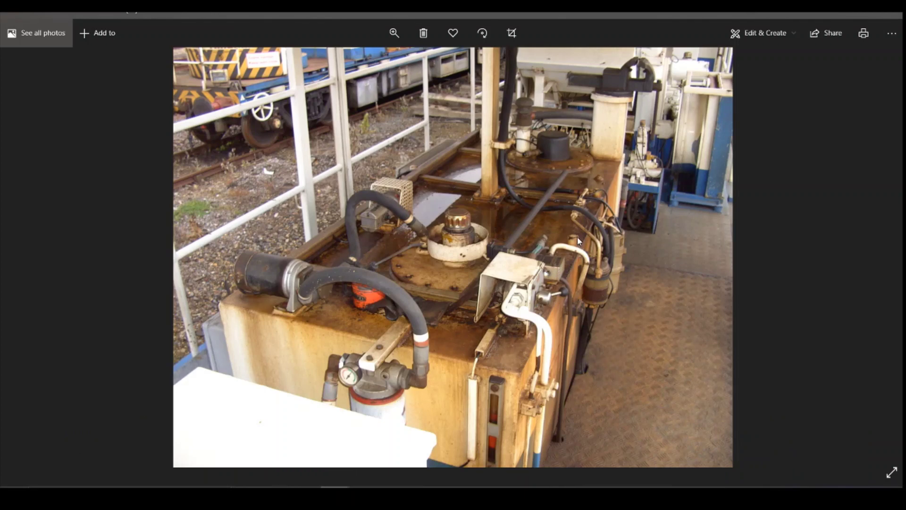
key("Right")
key("Left")
key("Left")
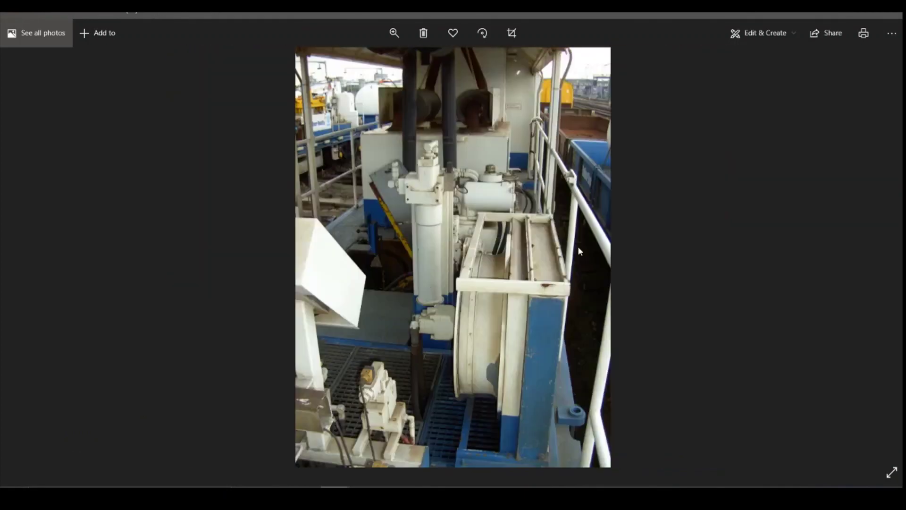
Step: Compare the reference photos for remaining small details on the tank top around the filler boss
key("Right")
key("Right")
key("Left")
key("Left")
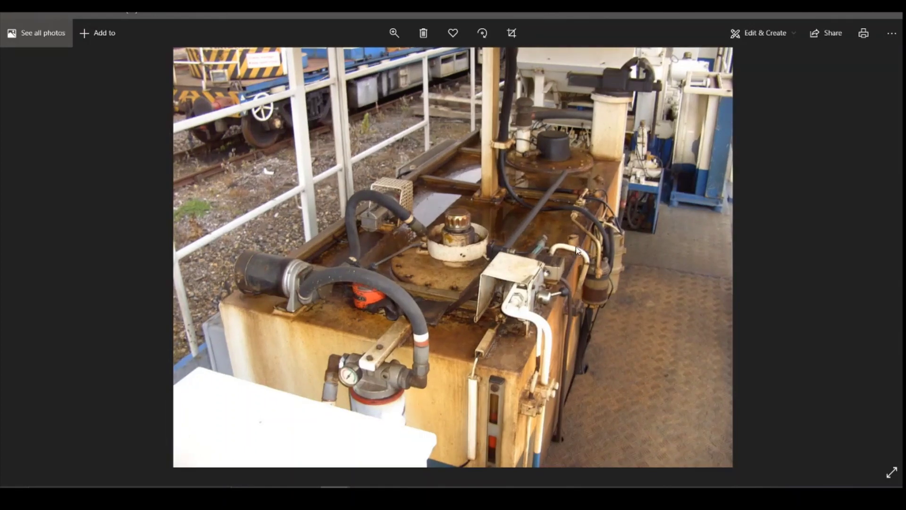
key("Right")
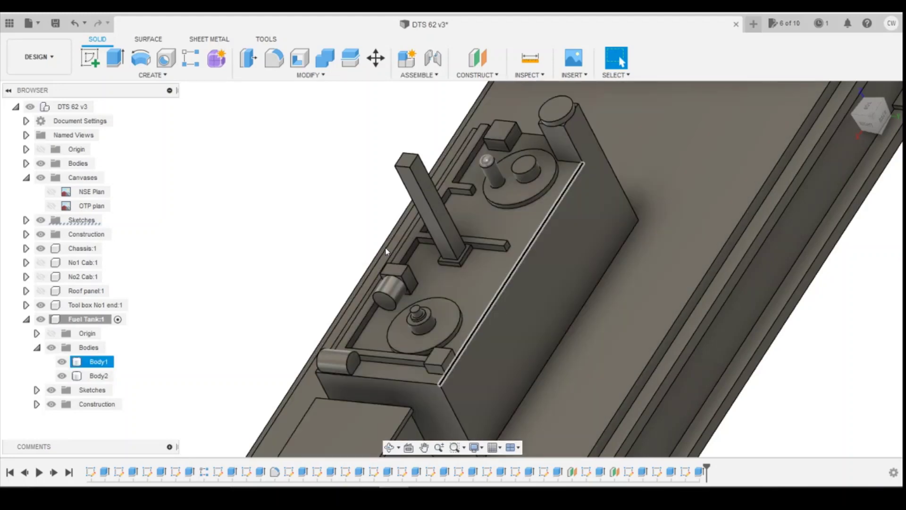
Step: On the tank top, sketch a rectangle 0.8 mm wide and 0.5 mm deep between the toolbox-end round plate and the long tank edge
left_click(89, 57)
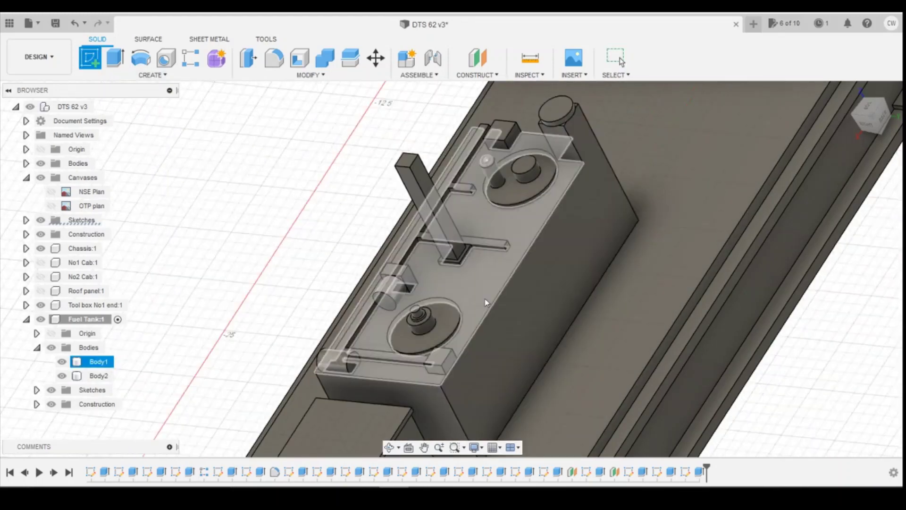
left_click(470, 306)
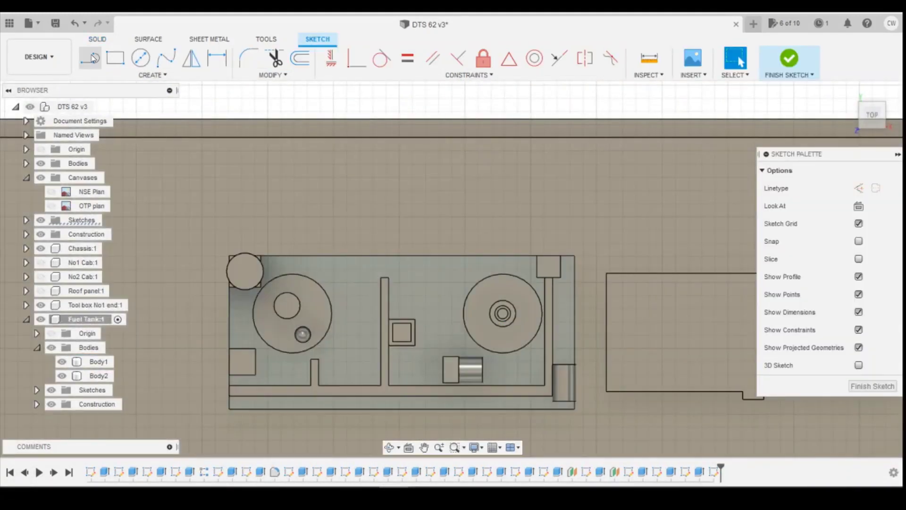
left_click(106, 59)
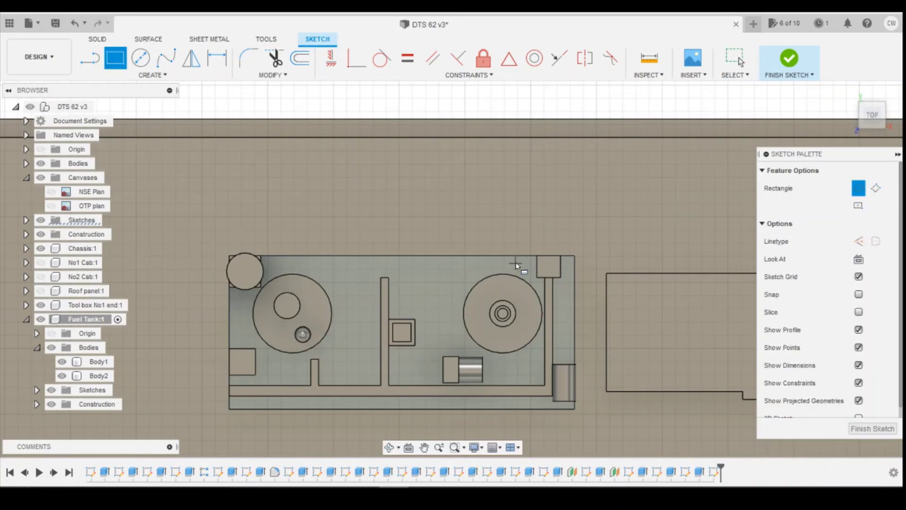
scroll(517, 265, "up", 5)
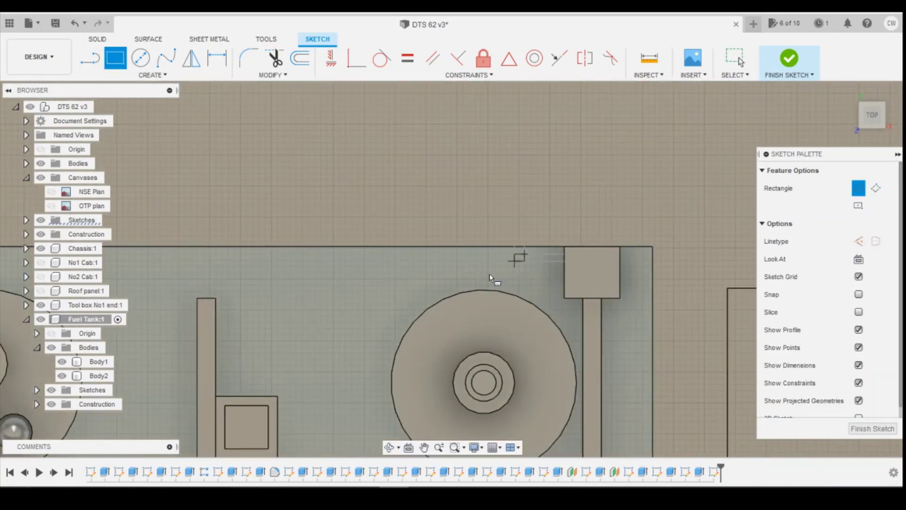
left_click(524, 254)
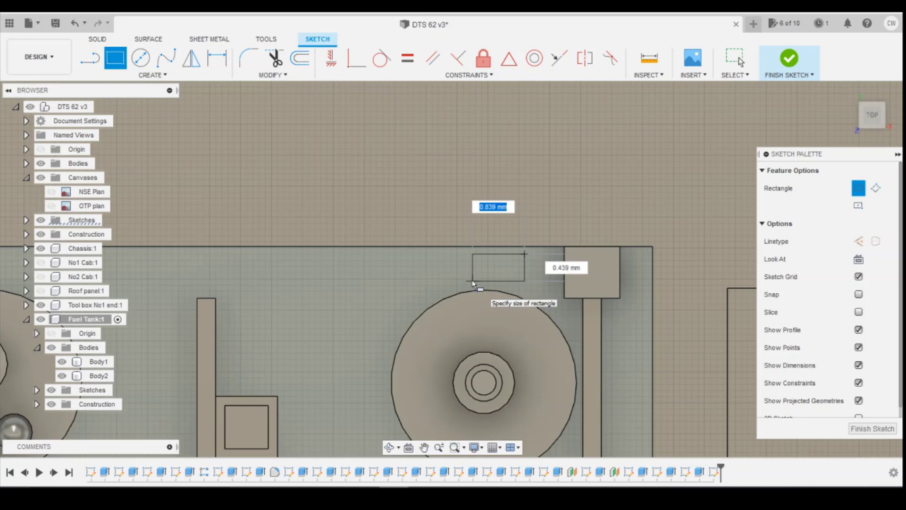
type("0.8")
key("Tab")
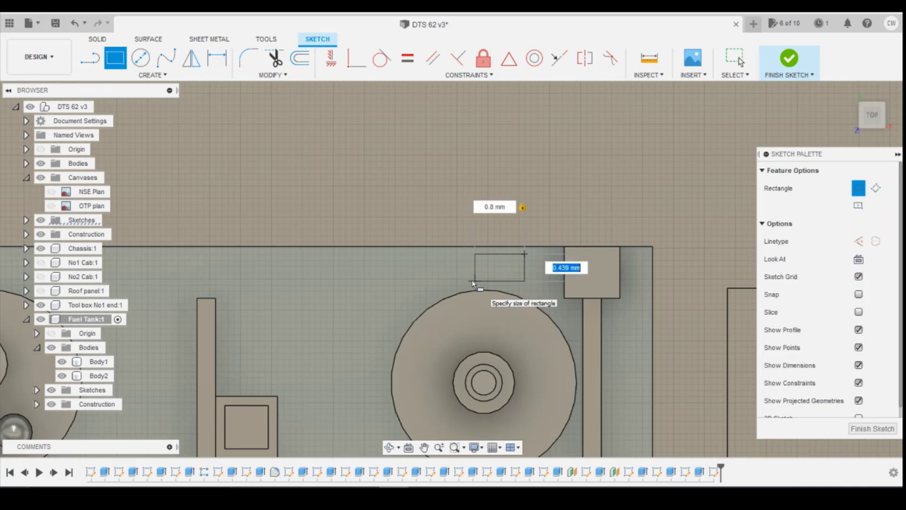
type("0.5")
key("Return")
key("Escape")
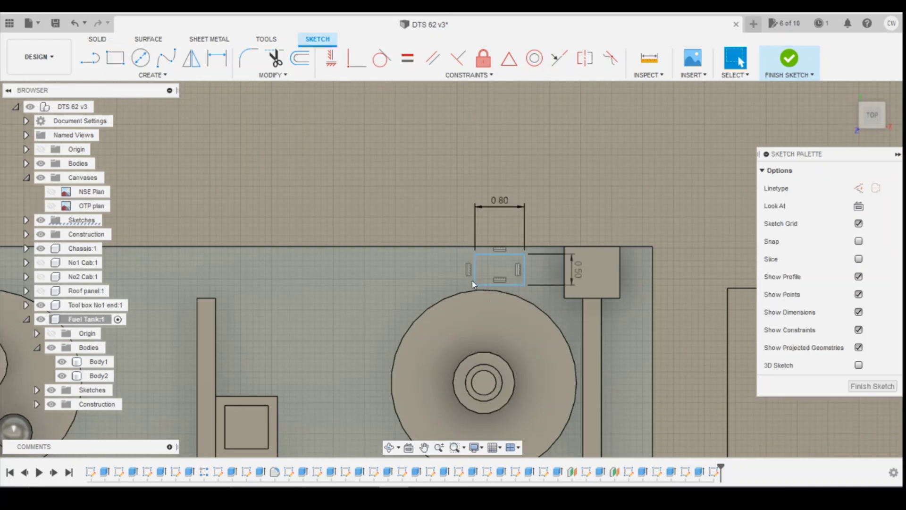
Step: Dimension the offset between the rectangle's toolbox-side corner and the adjacent long tank edge to 0.1 mm
key("d")
left_click(524, 254)
left_click(530, 246)
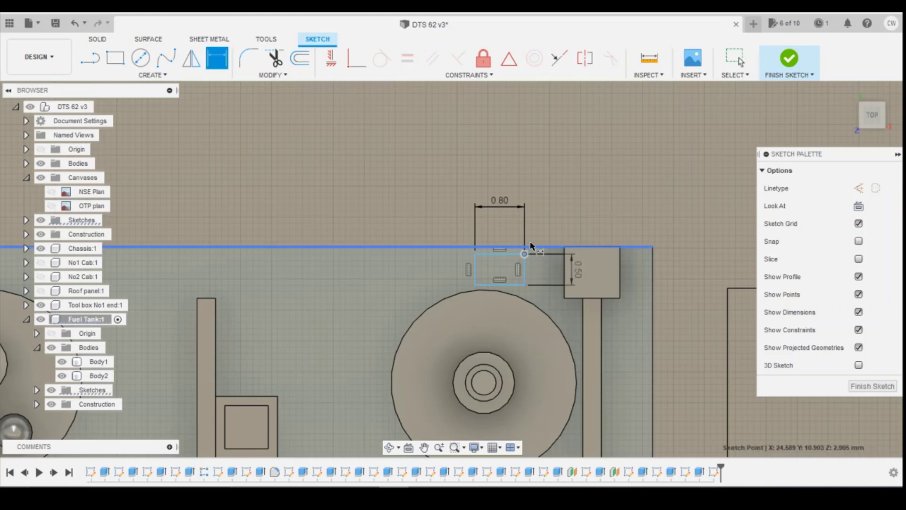
left_click(574, 227)
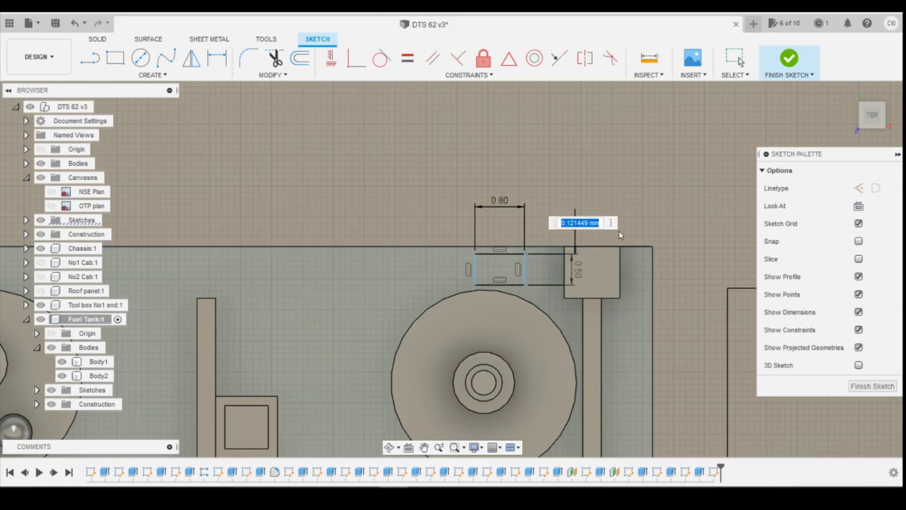
type("0.1")
key("Return")
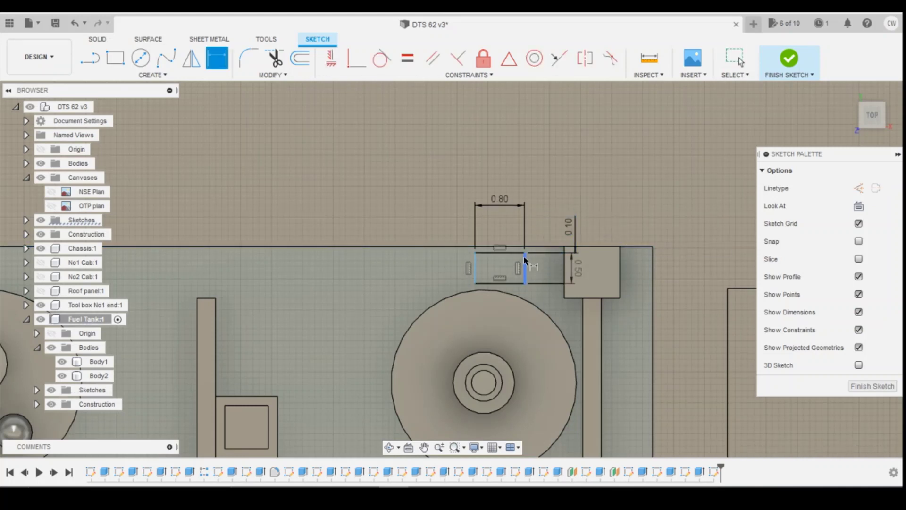
left_click(524, 253)
left_click(564, 247)
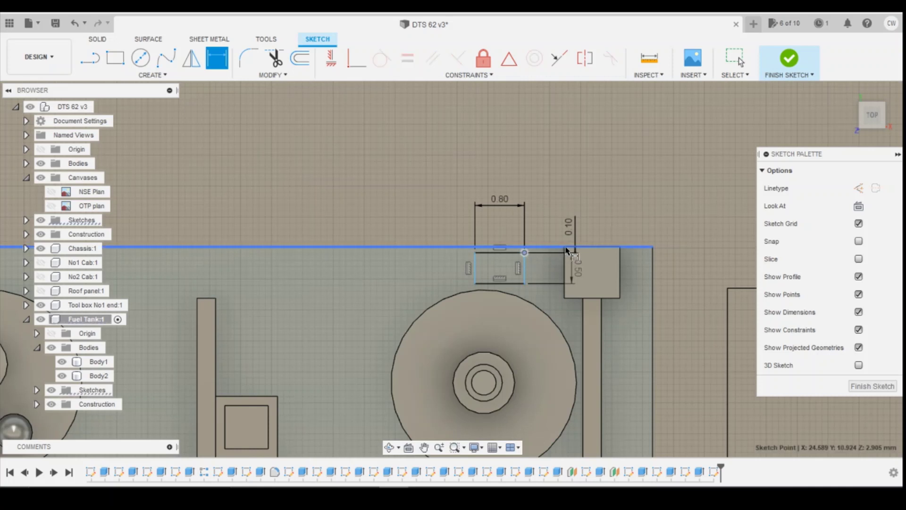
left_click(652, 261)
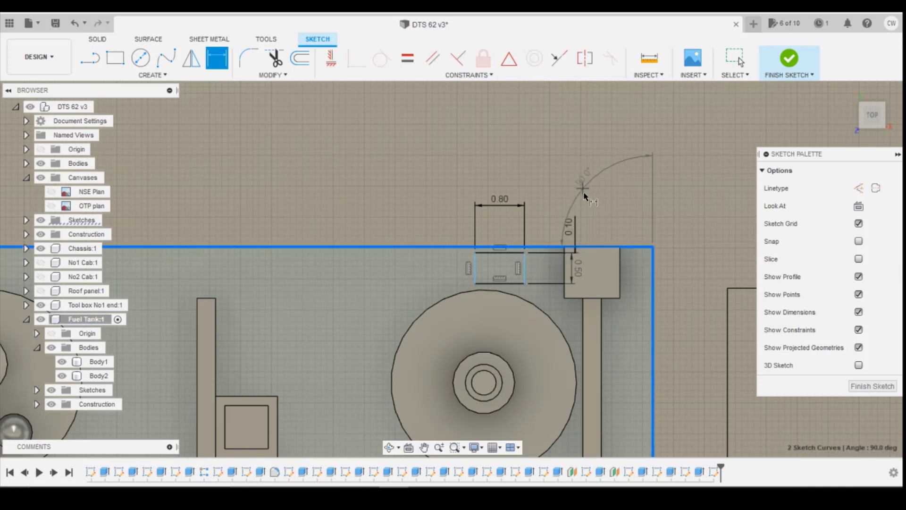
key("Escape")
Step: Dimension the distance from the rectangle's toolbox-side line to the tank's toolbox-end edge to 2 mm
left_click(524, 267)
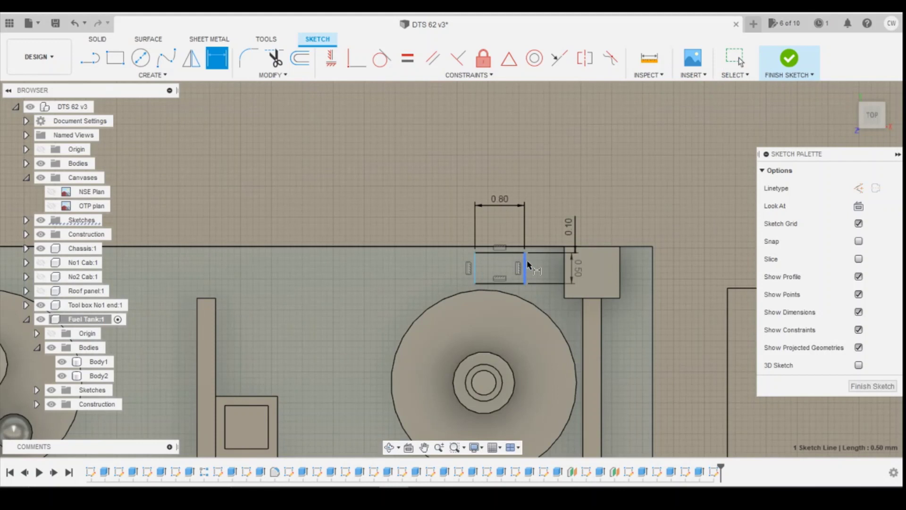
left_click(652, 259)
left_click(610, 181)
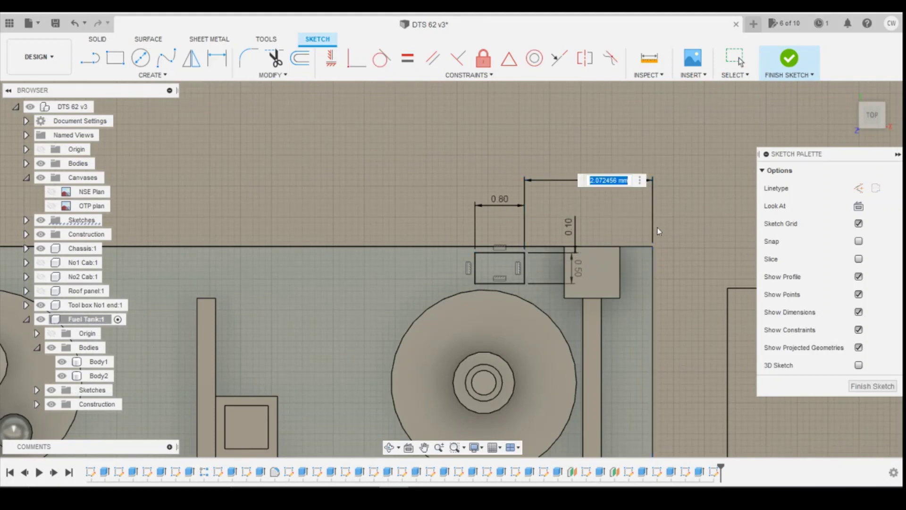
type("2")
key("Return")
key("Escape")
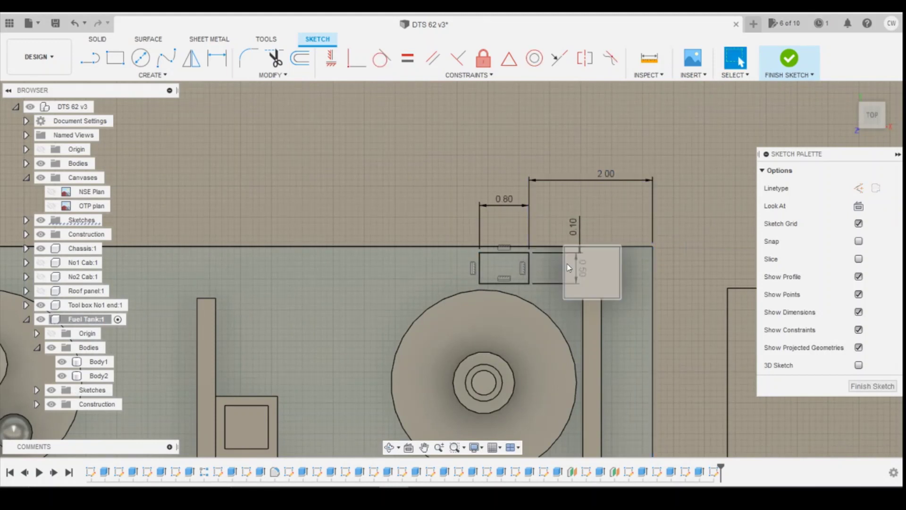
Step: Extrude the 0.8 by 0.5 mm rectangle 0.2 mm upward and join it to the tank body
right_click(511, 269)
left_click(496, 318)
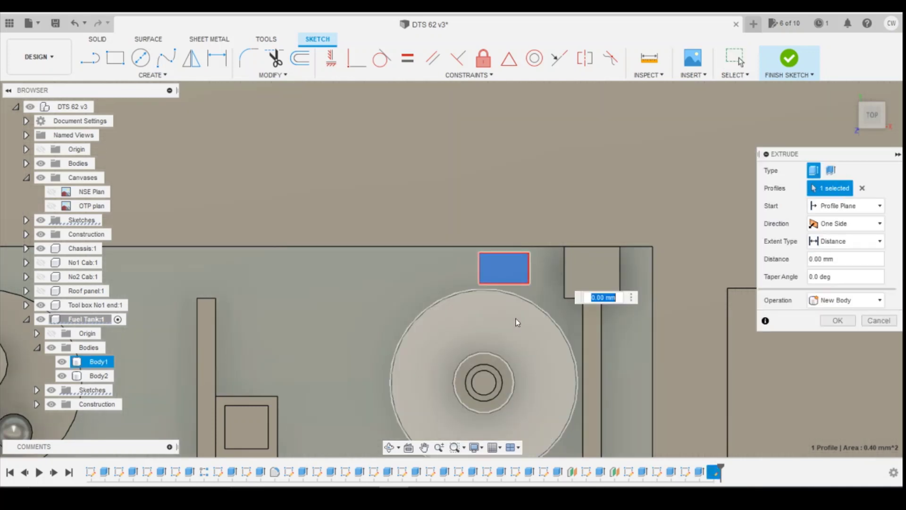
type("0.2")
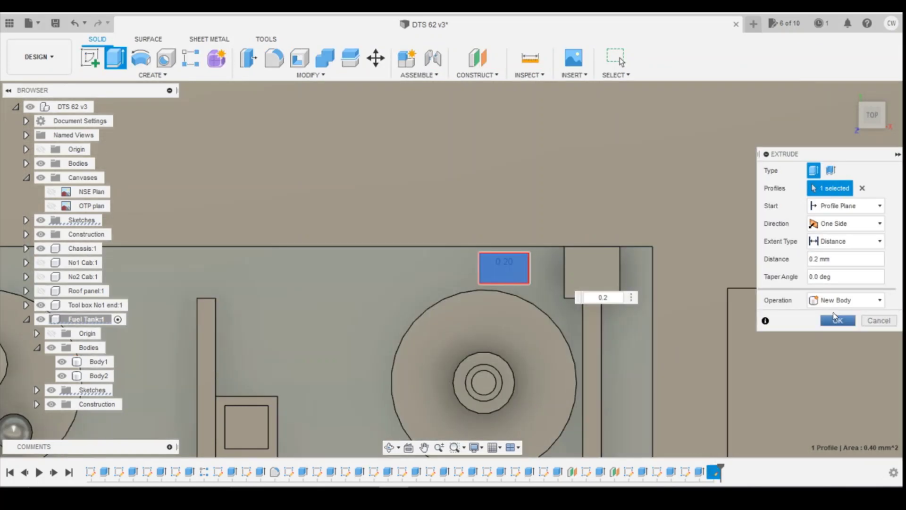
left_click(845, 300)
left_click(830, 316)
left_click(837, 321)
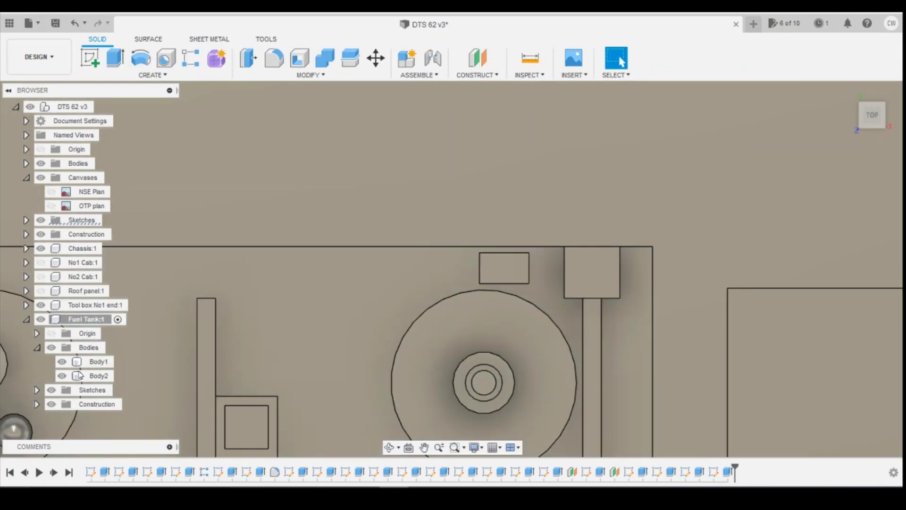
Step: Edit the extrusion of the block at the cross strip's end, changing its operation from New Body to Join
left_click(699, 471)
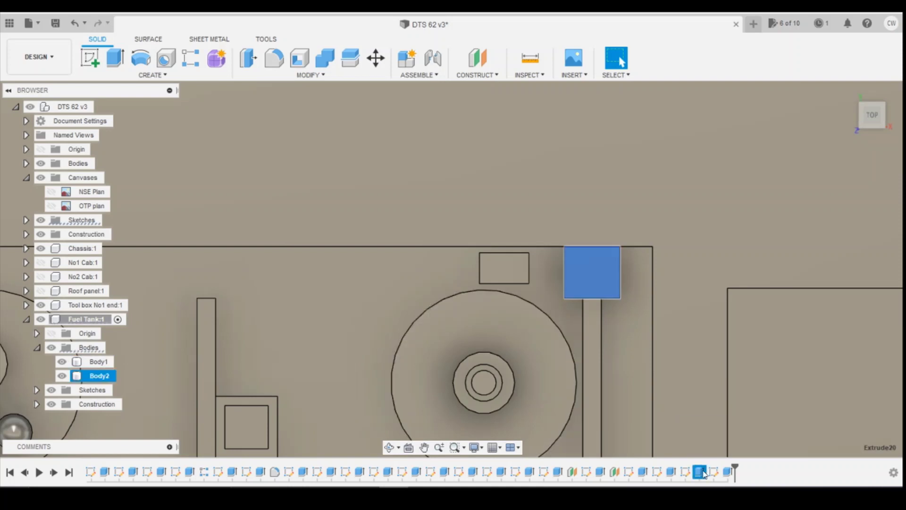
right_click(699, 471)
left_click(737, 351)
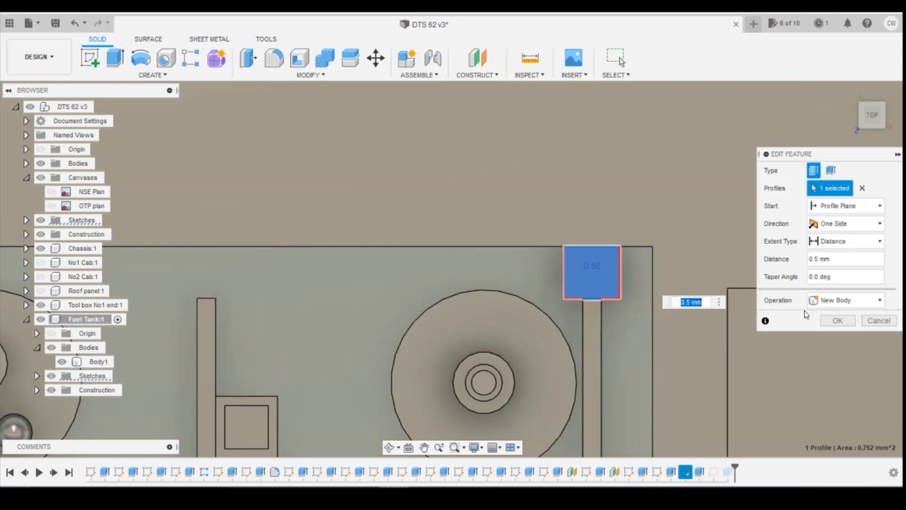
left_click(845, 300)
left_click(830, 316)
left_click(825, 321)
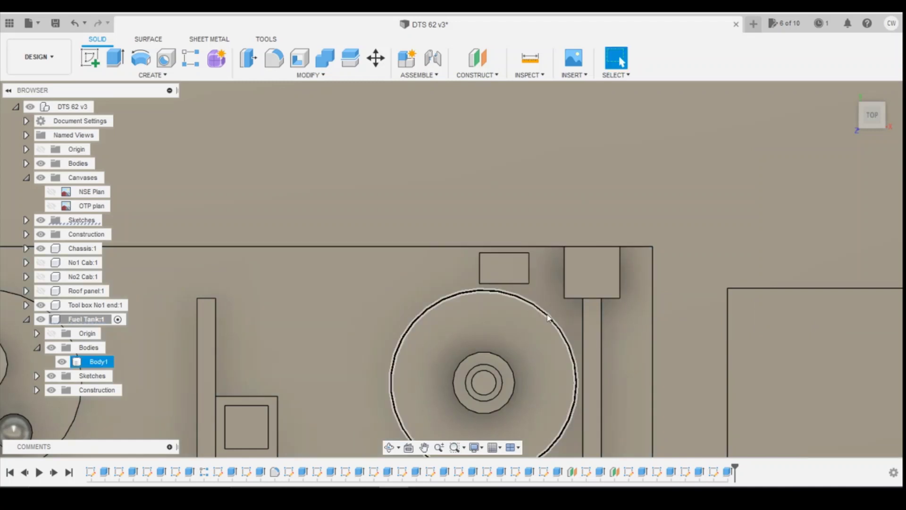
scroll(548, 374, "down", 5)
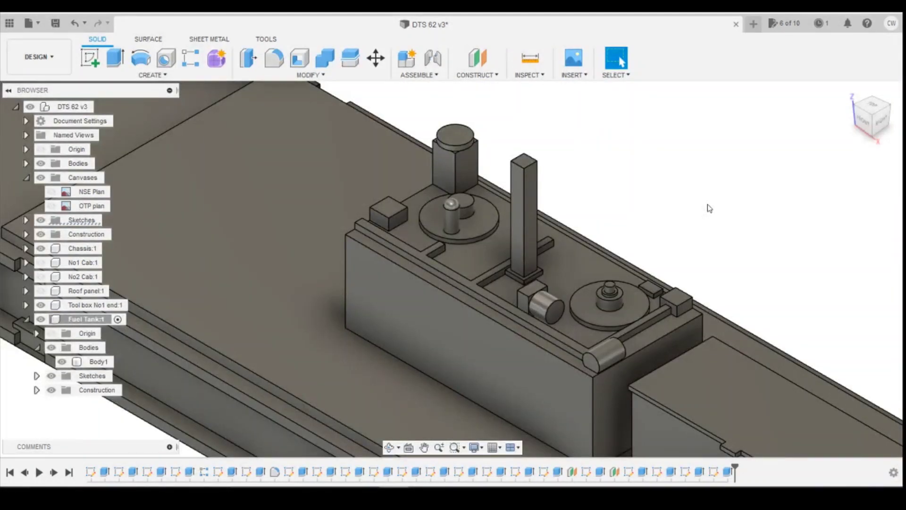
mouse_move(874, 127)
left_mouse_down()
mouse_move(855, 123)
mouse_move(866, 124)
left_mouse_up()
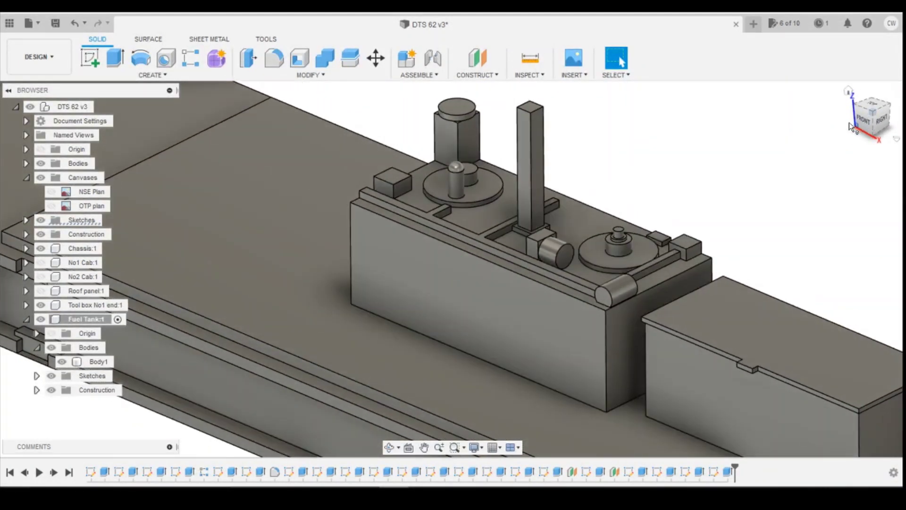
scroll(596, 312, "down", 3)
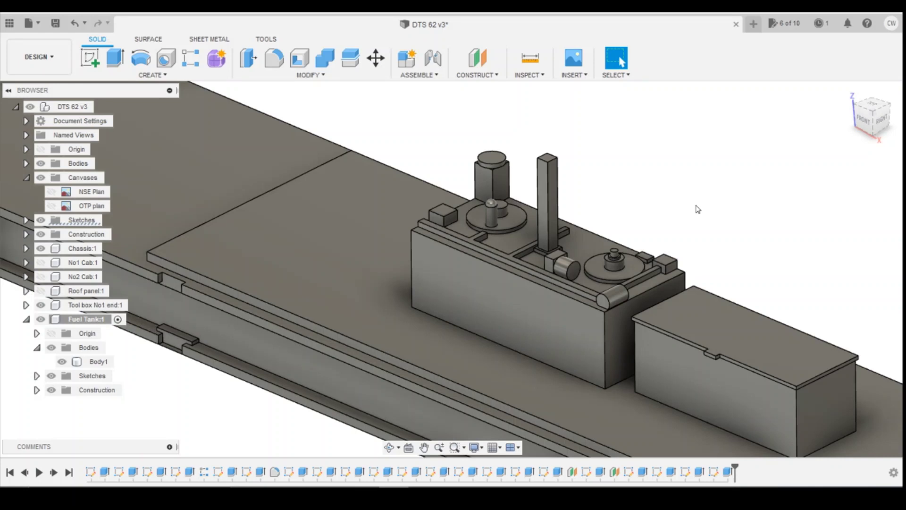
scroll(697, 211, "up", 1)
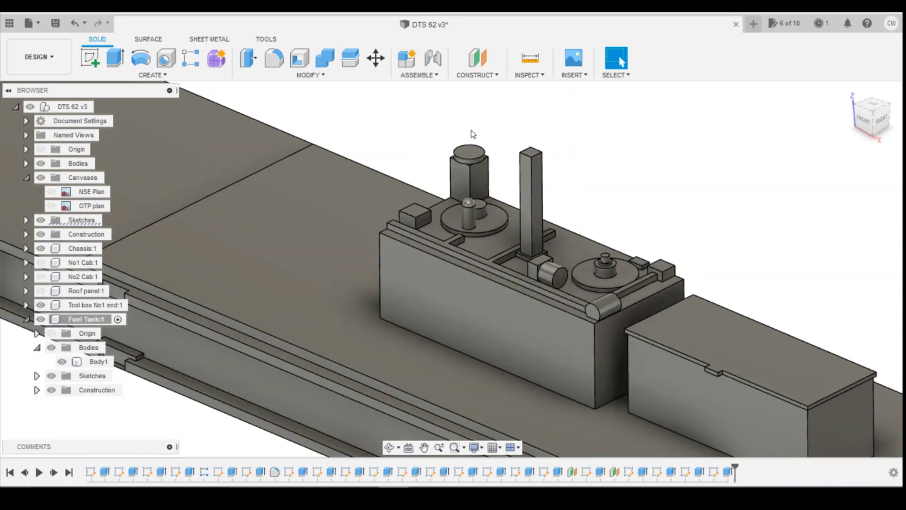